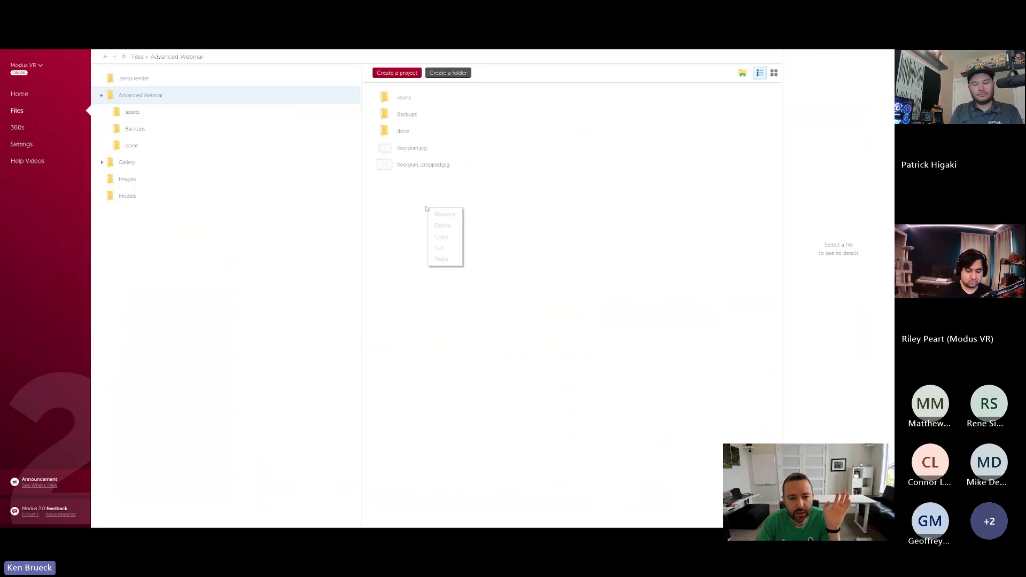
- Create a project named Webinar in the Advanced Webinar folder, starting it with an empty space
left_click(407, 167)
left_click(393, 73)
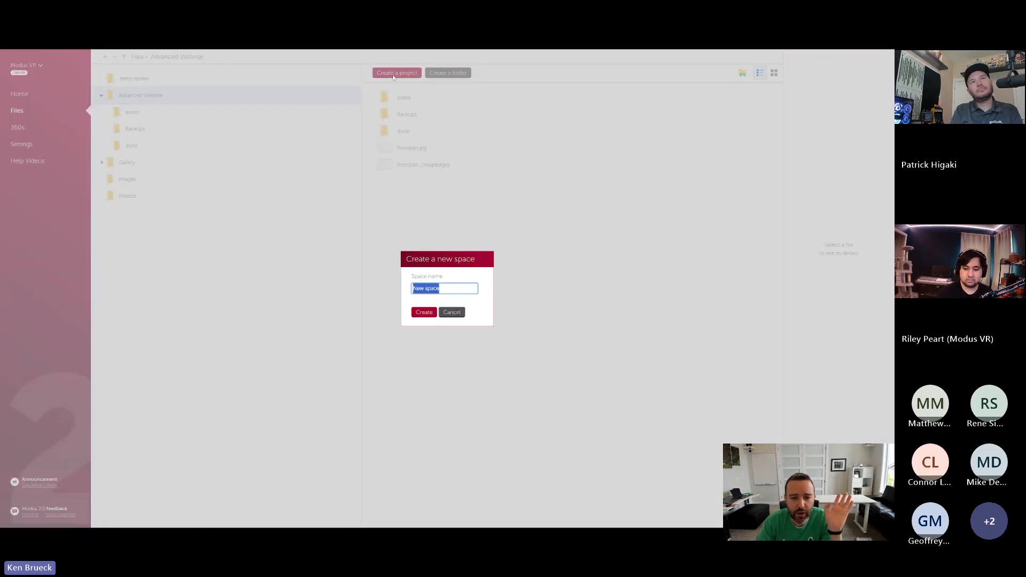
type("W")
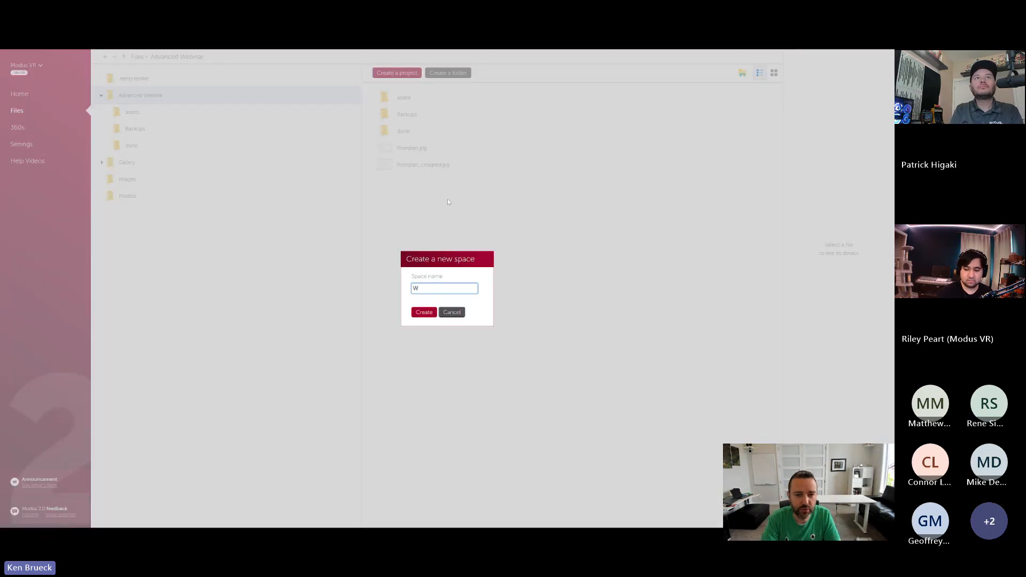
type("ebinar")
left_click(422, 313)
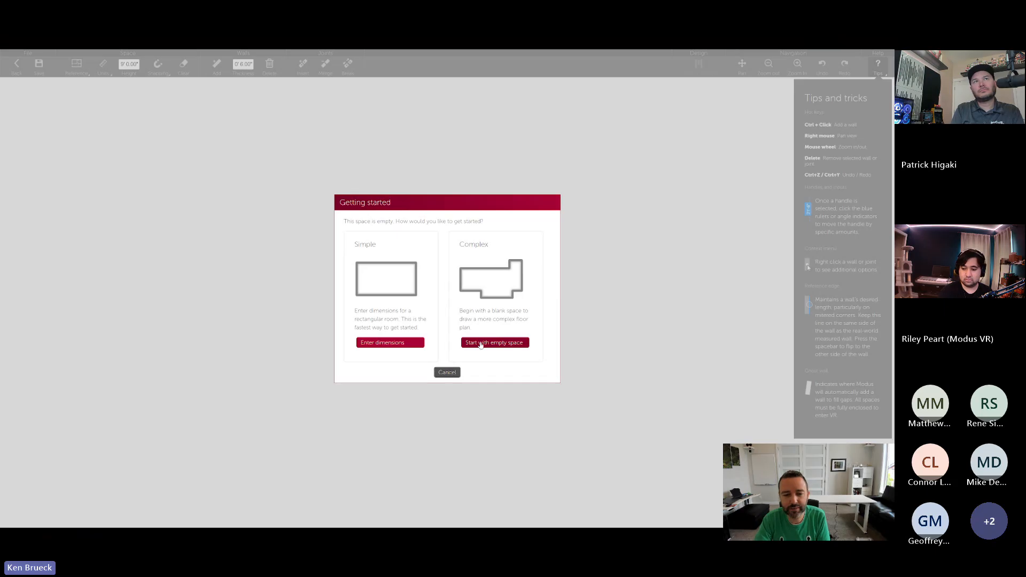
left_click(480, 344)
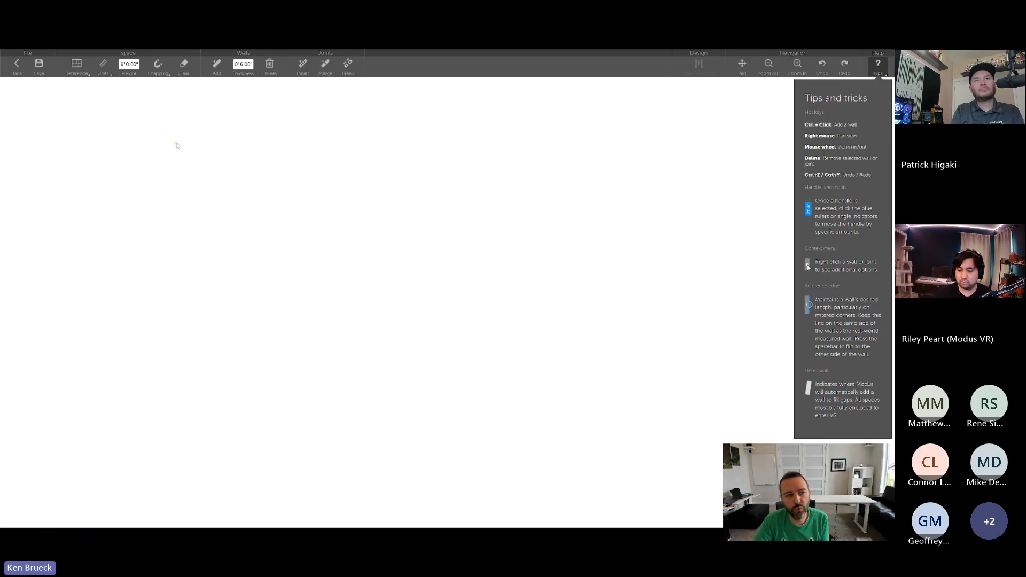
- Load the floor plan image as the reference image for the space
left_click(79, 71)
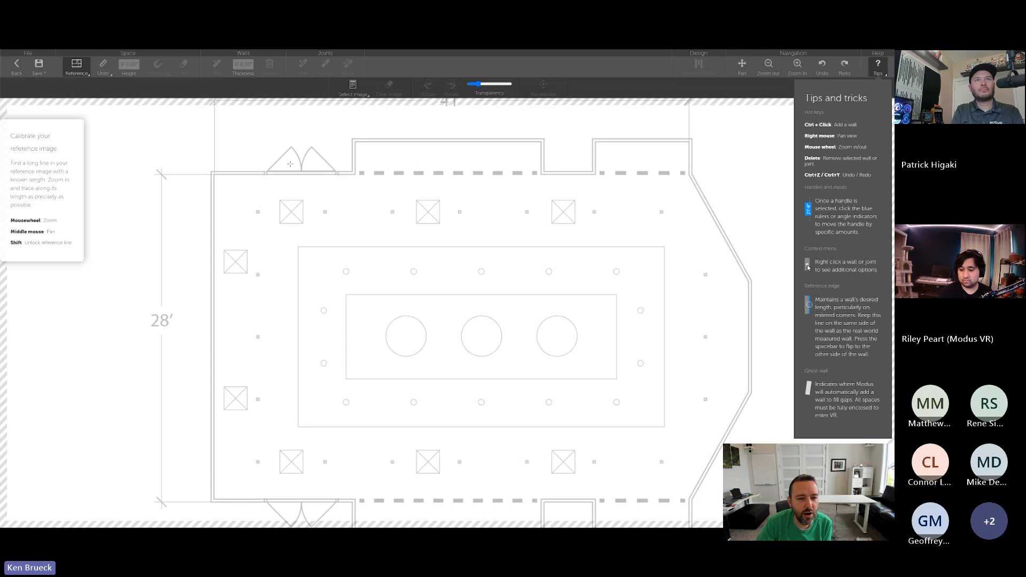
scroll(428, 250, "down", 5)
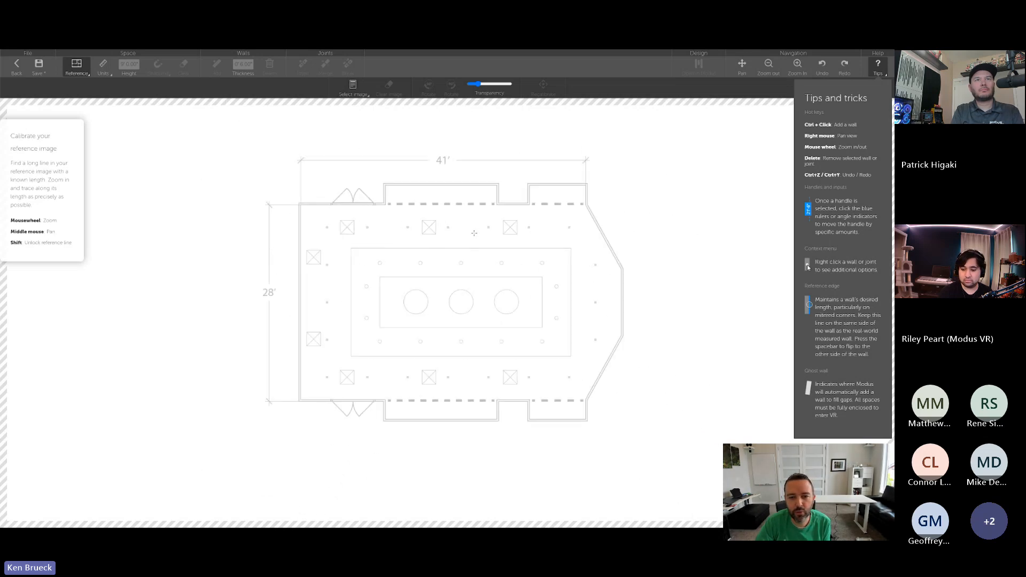
scroll(474, 233, "up", 3)
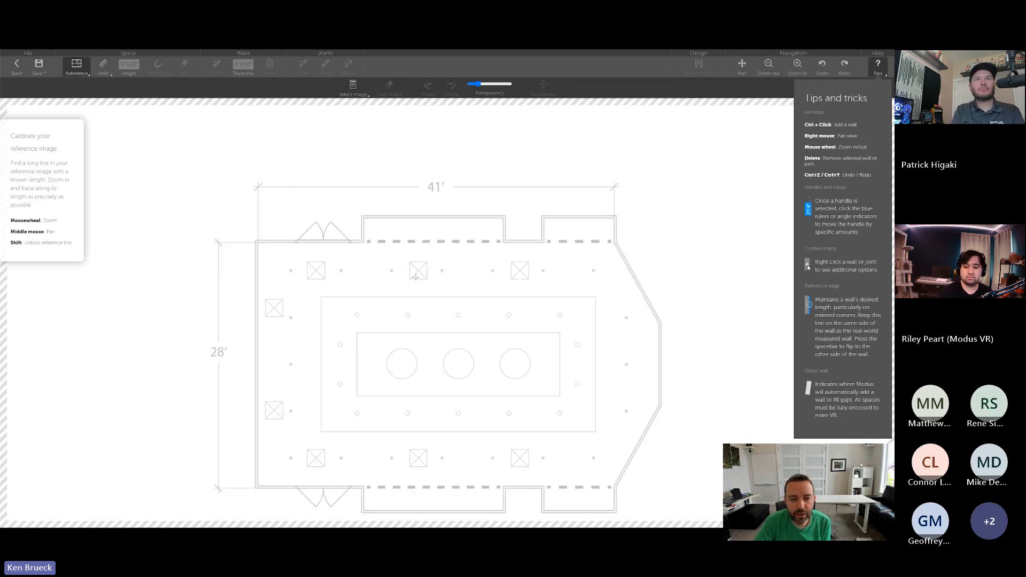
scroll(416, 276, "down", 2)
middle_click_drag(465, 294, 449, 257)
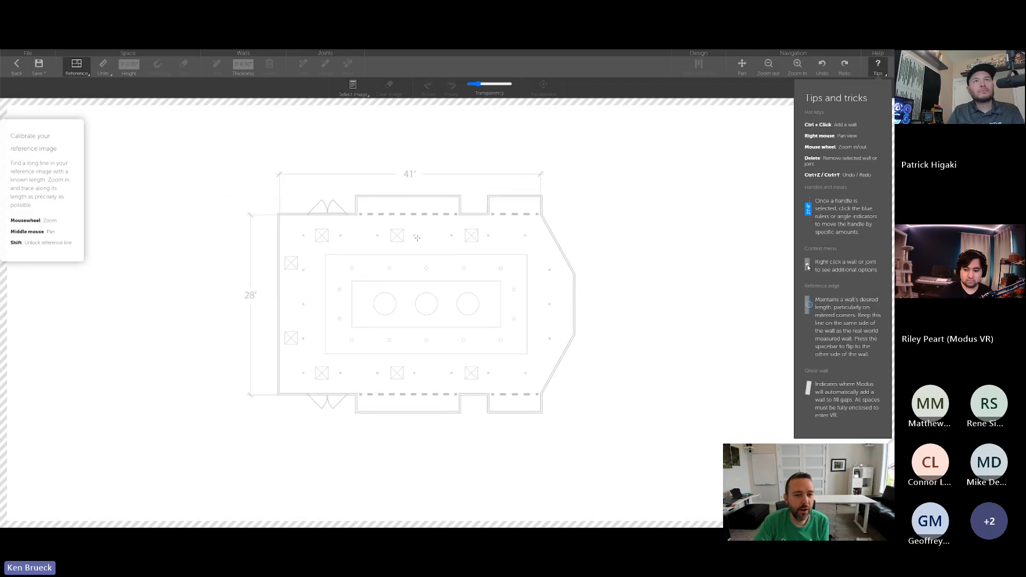
scroll(416, 235, "up", 2)
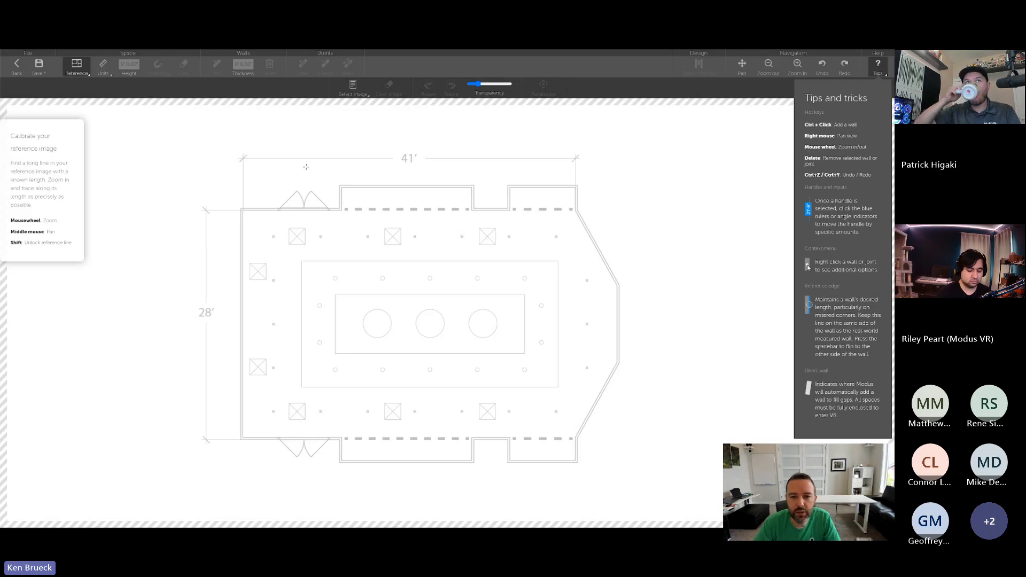
- Calibrate the reference image by tracing the 41' span between the upper wall's inner corners and set the line's length to 41'
scroll(305, 167, "up", 3)
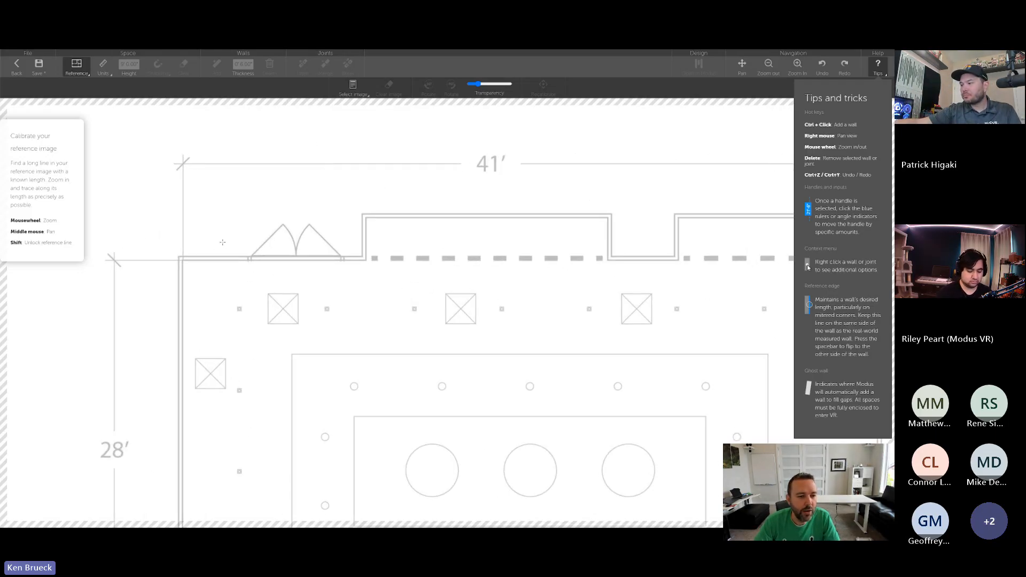
middle_click_drag(222, 242, 165, 246)
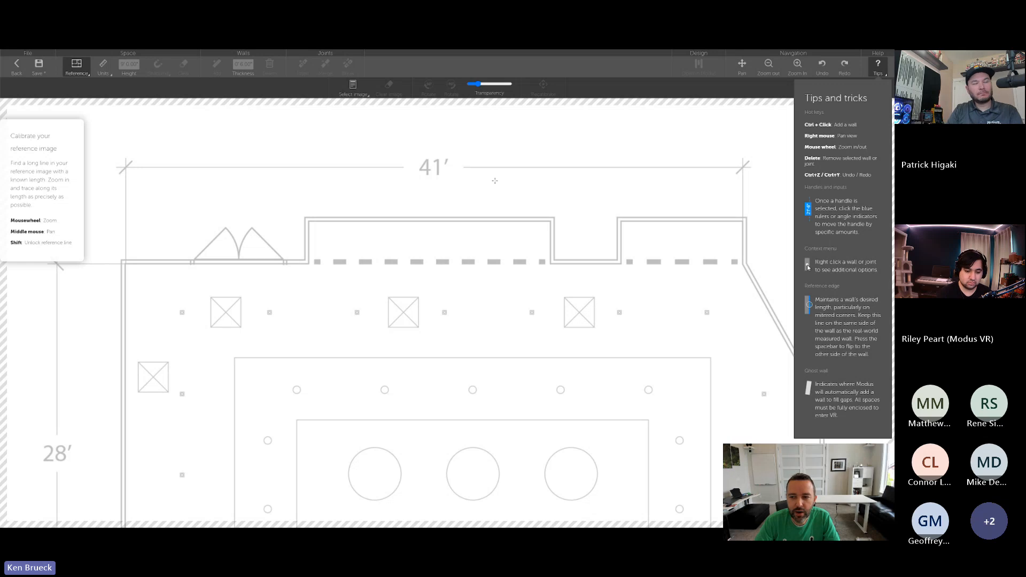
scroll(127, 266, "up", 3)
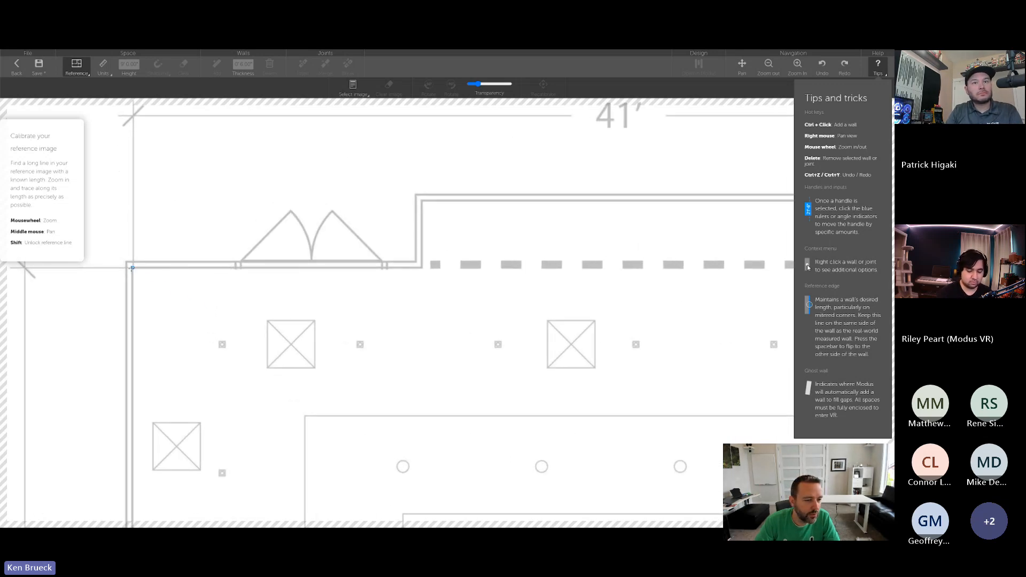
left_click(132, 267)
middle_click_drag(716, 256, 131, 262)
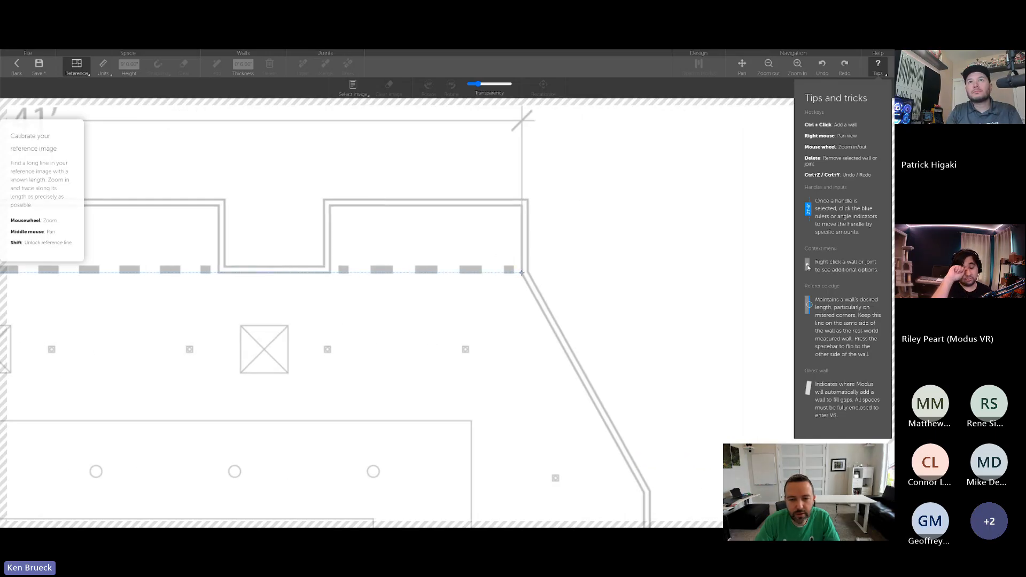
left_click(521, 272)
type("41")
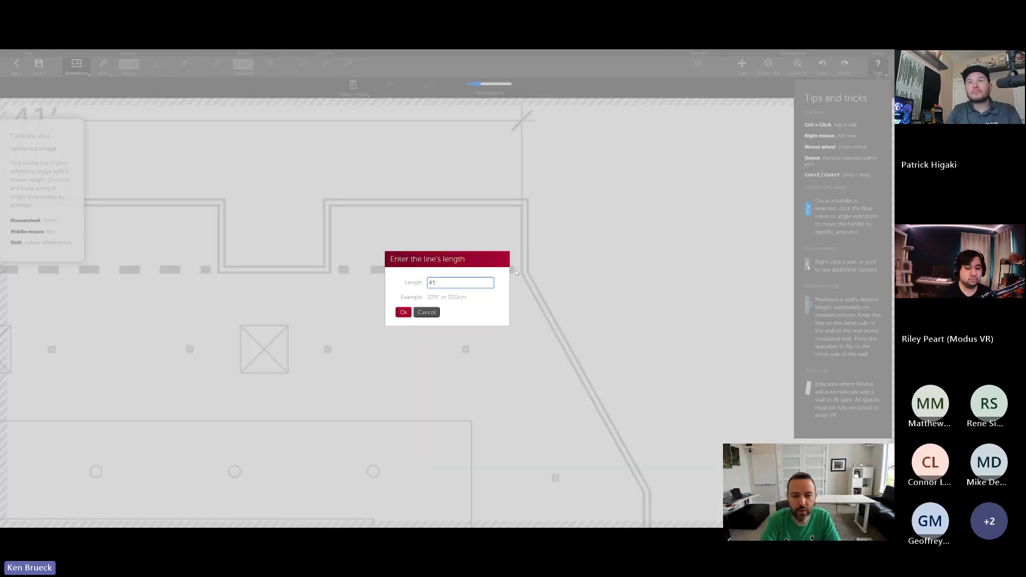
type("'")
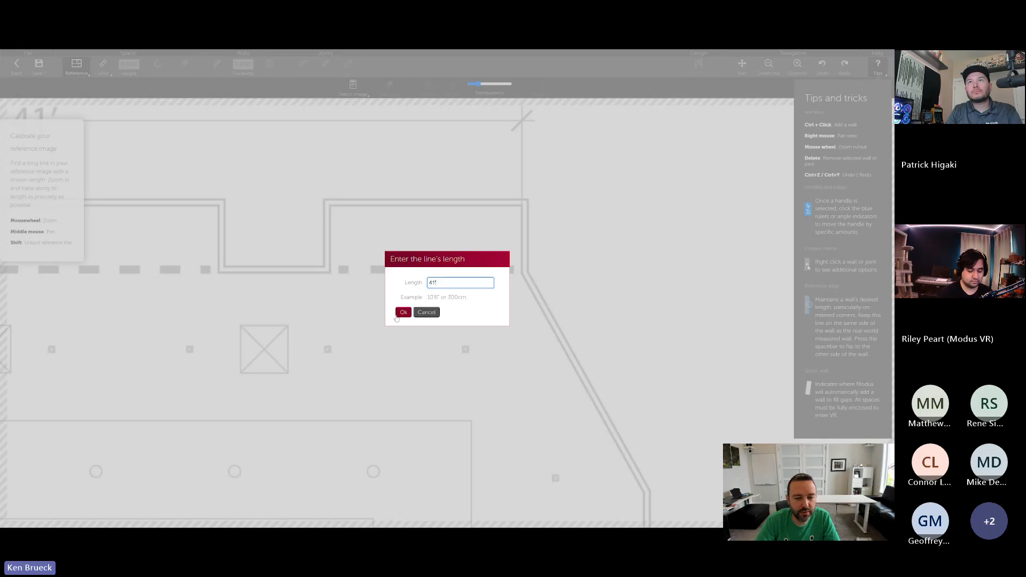
left_click(403, 312)
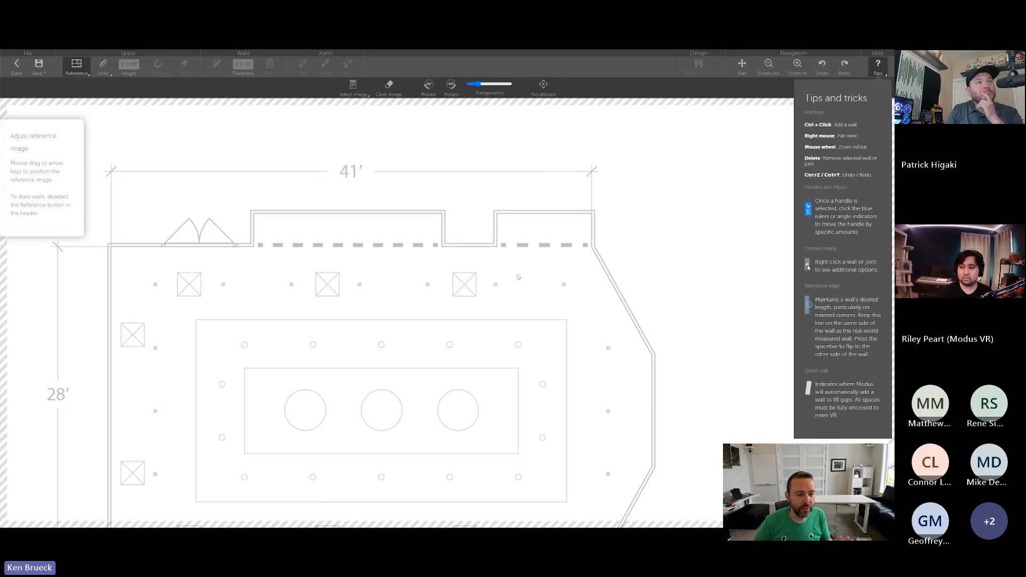
- Slightly adjust the reference image's transparency and leave reference editing
scroll(458, 293, "down", 1)
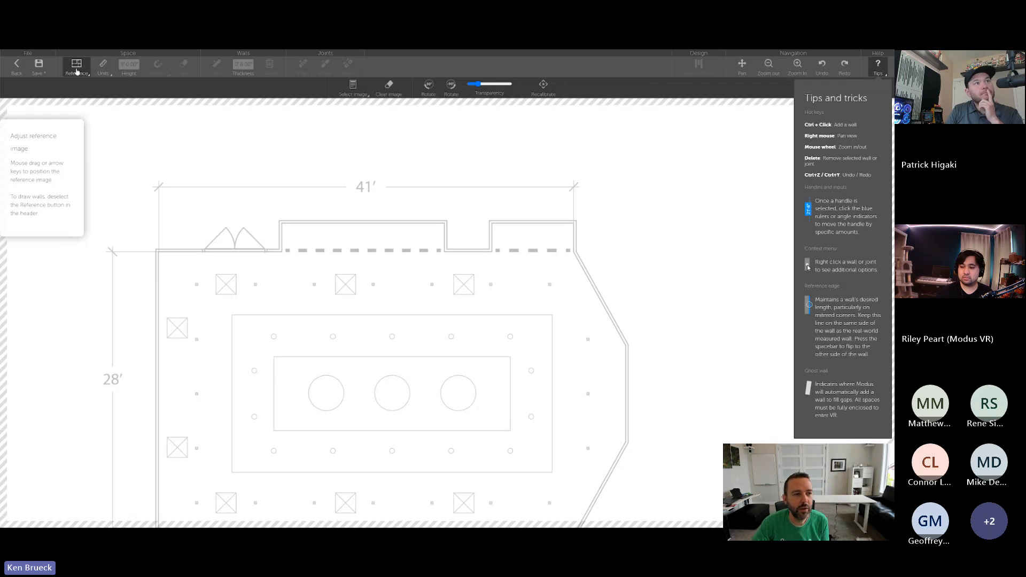
left_click_drag(477, 83, 480, 86)
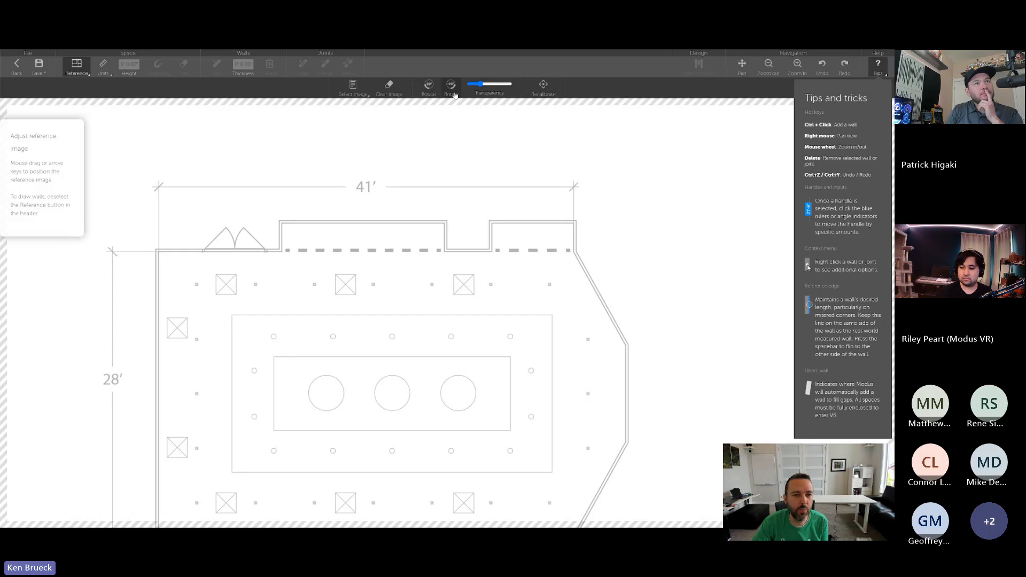
left_click(76, 70)
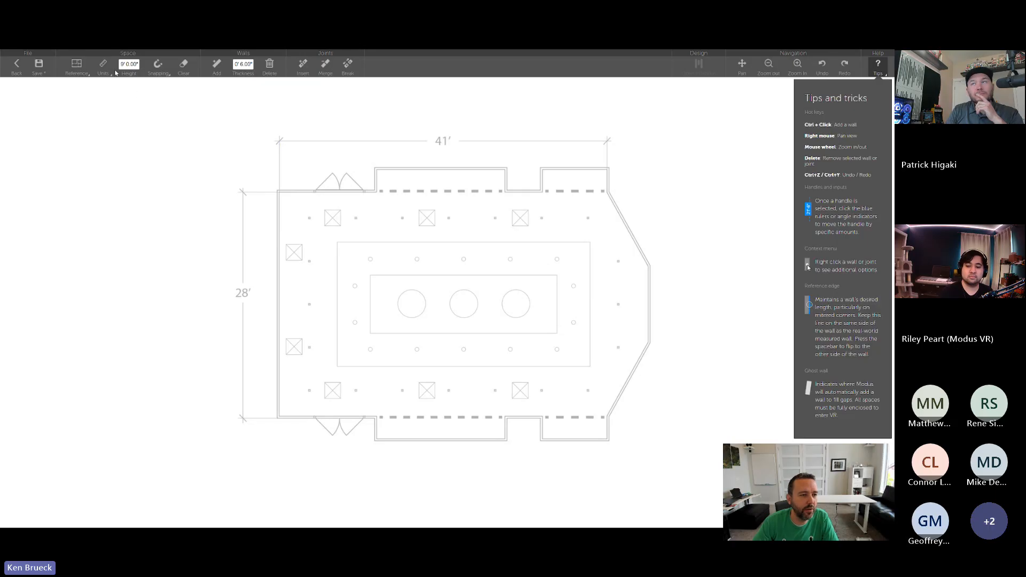
- Set the snapping length to 1 inch
left_click(156, 66)
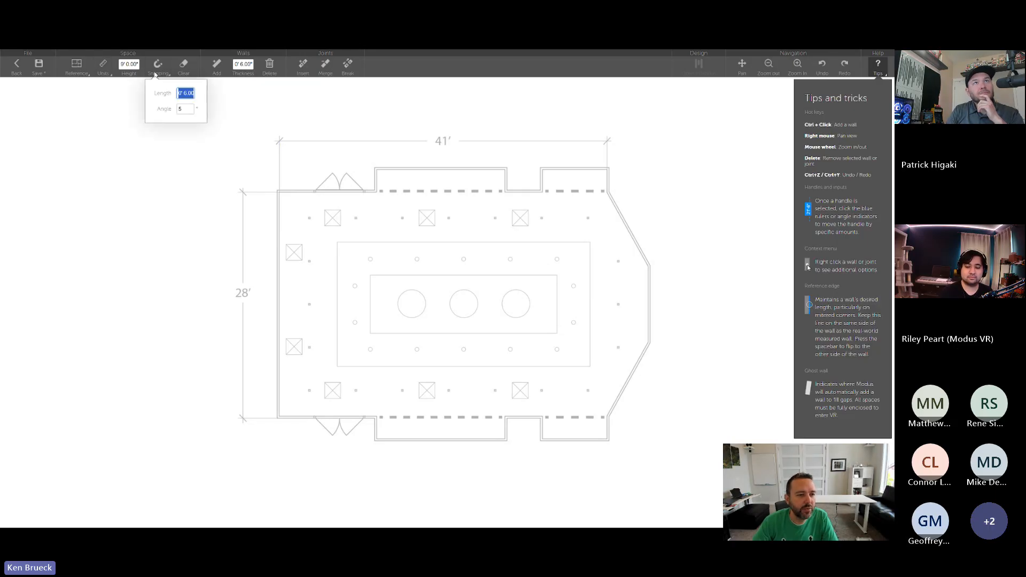
left_click(184, 94)
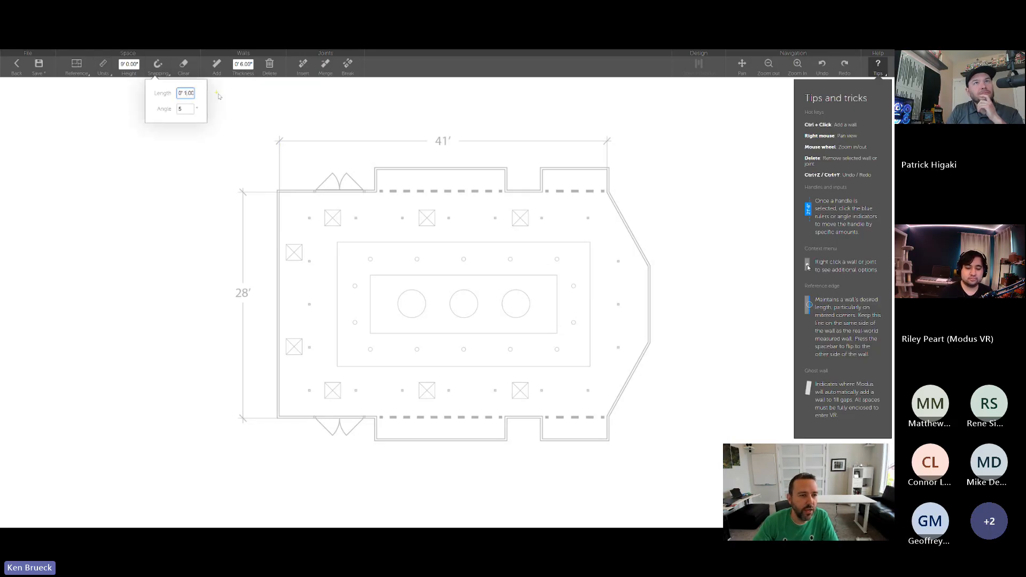
left_click(155, 66)
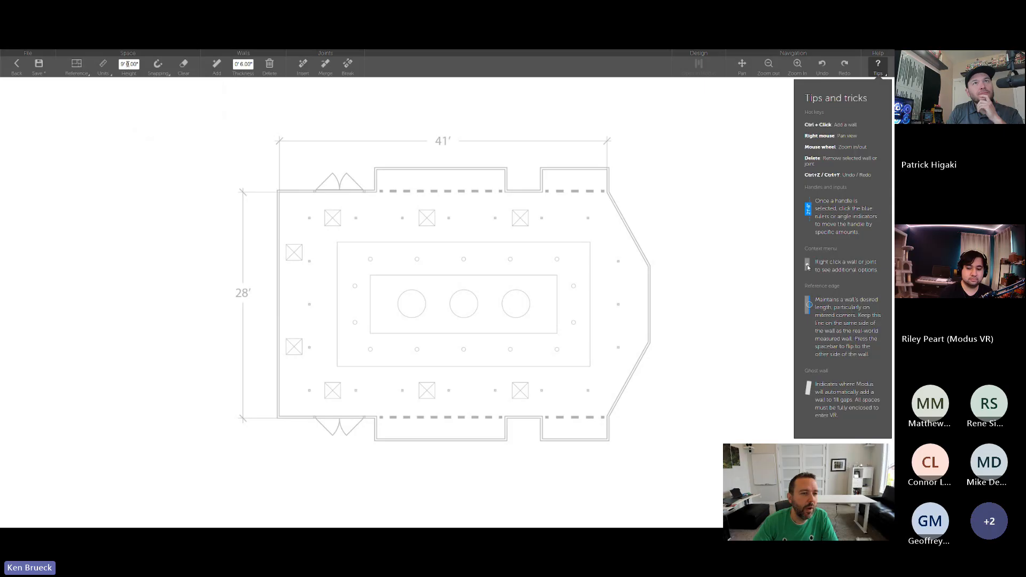
- Set the space height to 10' and the wall thickness to 4 inches
left_click(124, 64)
key("BackSpace")
type("10")
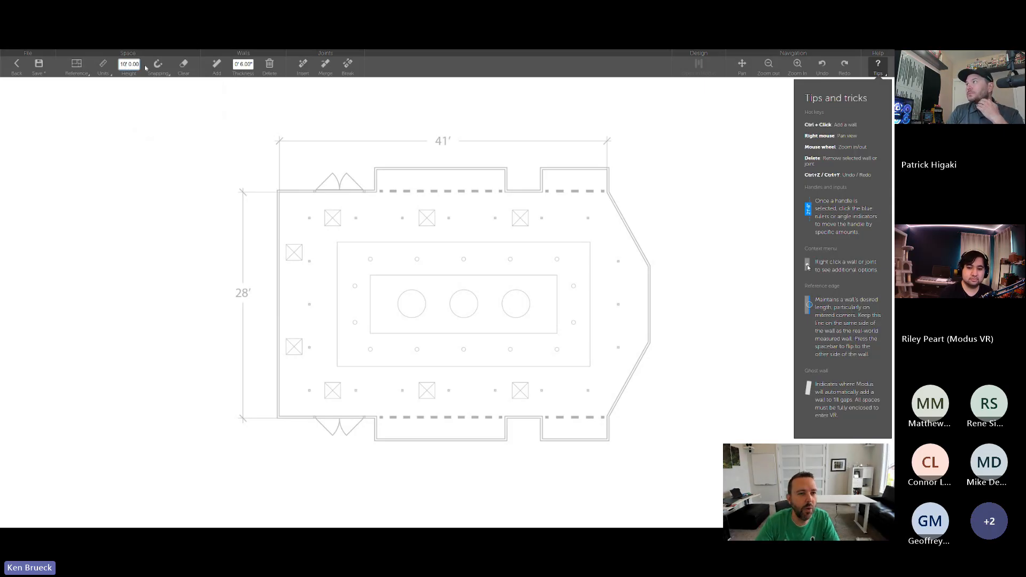
left_click(244, 64)
key("BackSpace")
type("4")
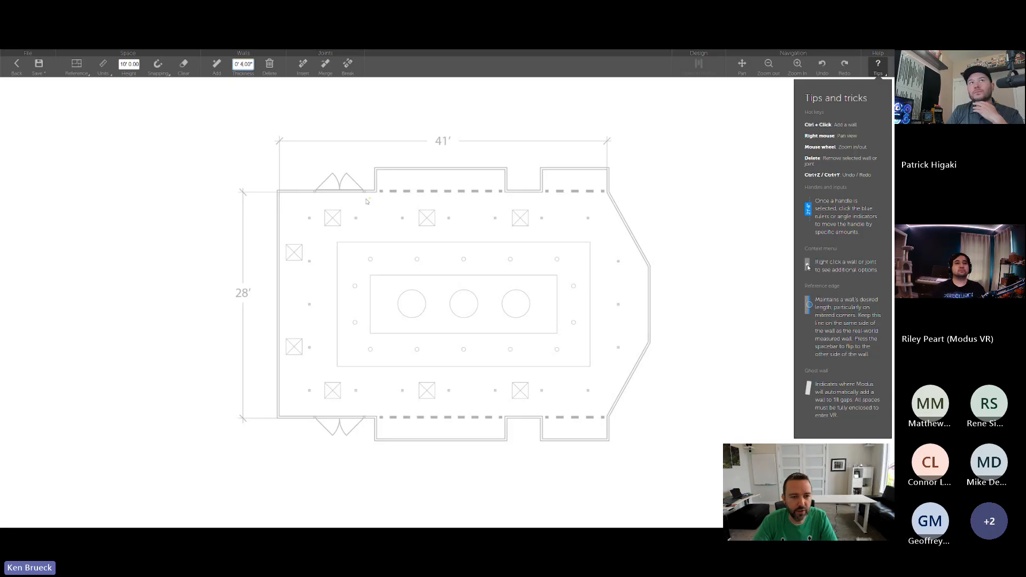
- Trace connected walls along the plan's upper outline, from the upper-left corner around both bump-outs to the upper-right corner
scroll(321, 176, "up", 4)
scroll(321, 176, "up", 3)
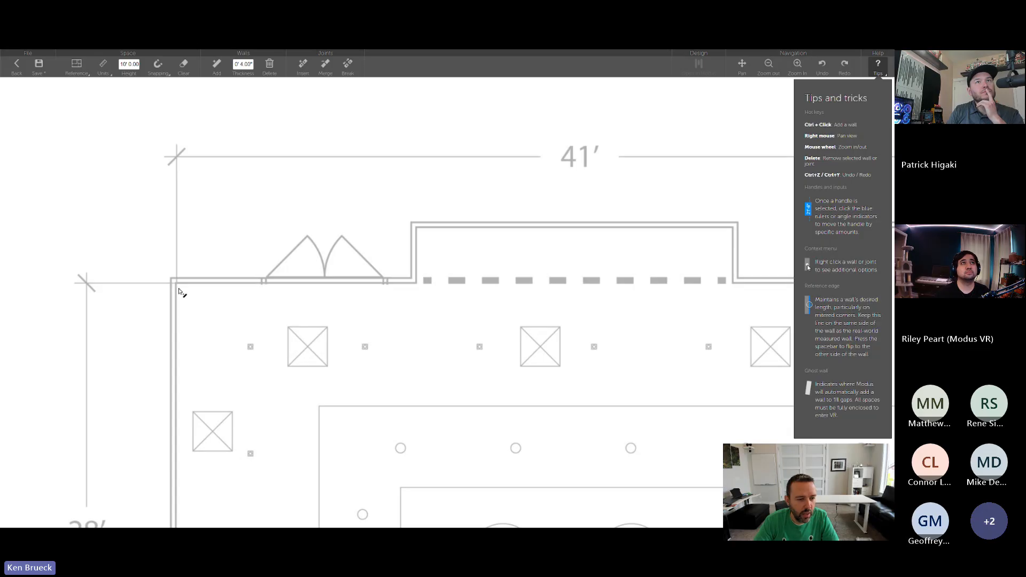
mouse_move(181, 290)
left_mouse_down()
mouse_move(419, 288)
mouse_move(343, 217)
mouse_move(324, 229)
mouse_move(359, 316)
mouse_move(339, 191)
mouse_move(243, 134)
mouse_move(233, 352)
mouse_move(147, 248)
mouse_move(291, 262)
mouse_move(299, 287)
left_mouse_up()
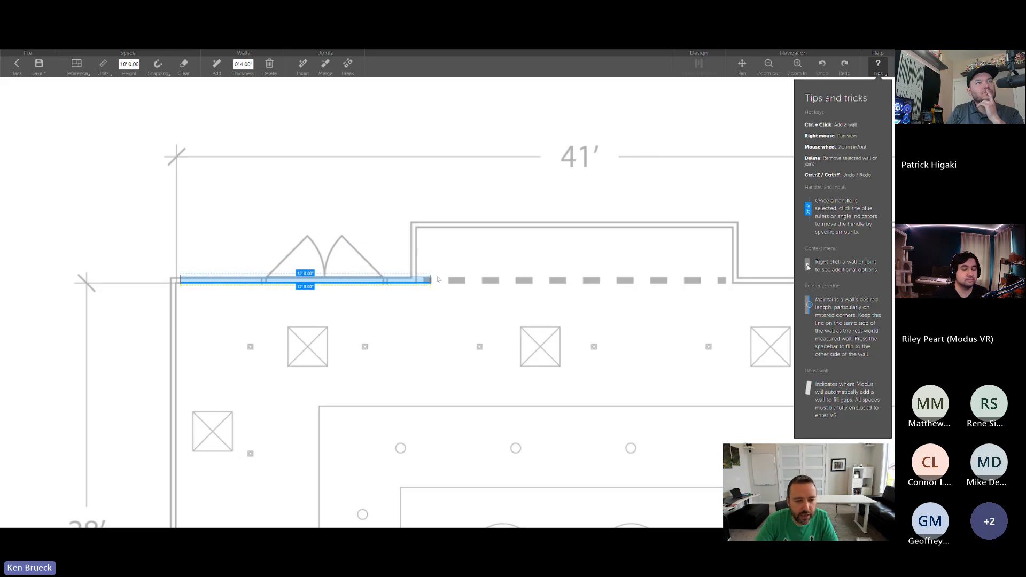
mouse_move(176, 282)
left_mouse_down("ctrl")
mouse_move(419, 282)
mouse_move(414, 221)
mouse_move(733, 225)
left_mouse_up("ctrl")
right_click_drag(733, 225, 475, 211)
mouse_move(474, 211)
left_mouse_down("ctrl")
mouse_move(496, 223)
mouse_move(476, 270)
left_mouse_up("ctrl")
mouse_move(476, 270)
left_mouse_down("ctrl")
mouse_move(568, 273)
mouse_move(565, 213)
mouse_move(641, 179)
mouse_move(725, 214)
left_mouse_up("ctrl")
right_click_drag(692, 233, 509, 210)
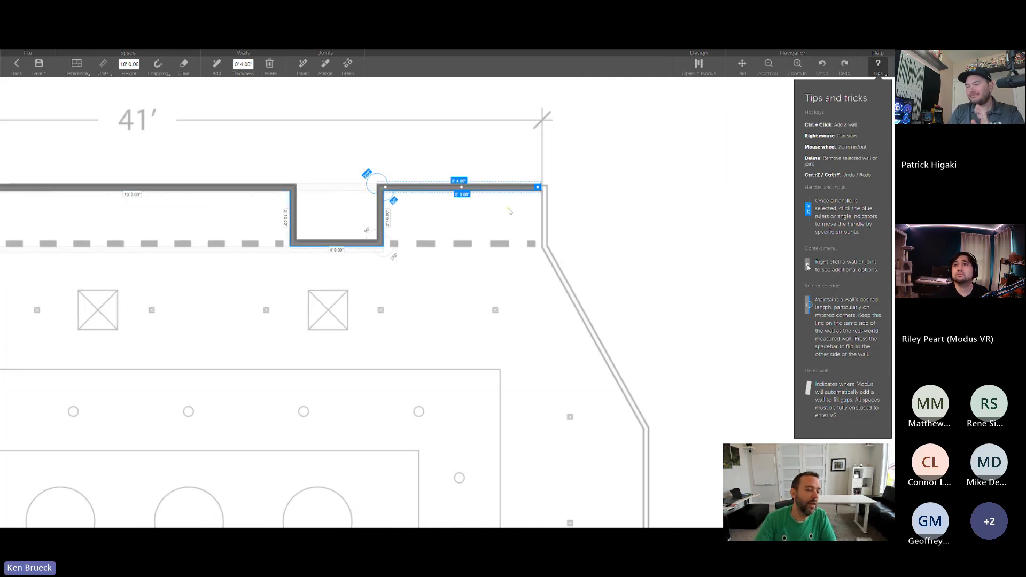
- Try to extend the wall outline from its end at the plan's upper-right corner, and undo the changes
left_click_drag(542, 187, 626, 233, "ctrl")
key("ctrl+z")
key("ctrl+z")
key("ctrl+z")
key("ctrl+z")
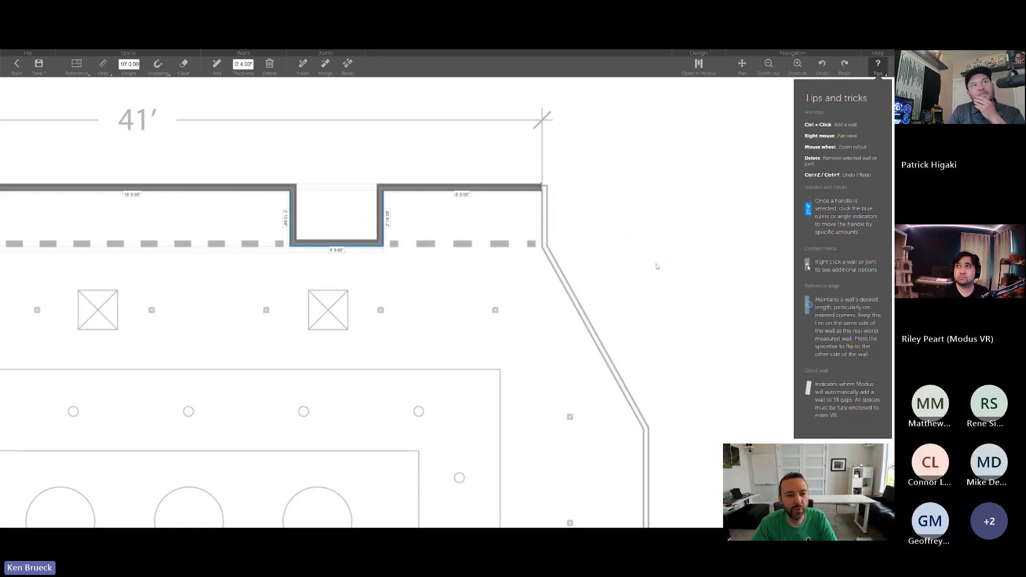
- Delete the last wall segment along the top of the upper-right bump-out
right_click_drag(391, 226, 572, 231)
left_click_drag(720, 193, 627, 165)
key("Delete")
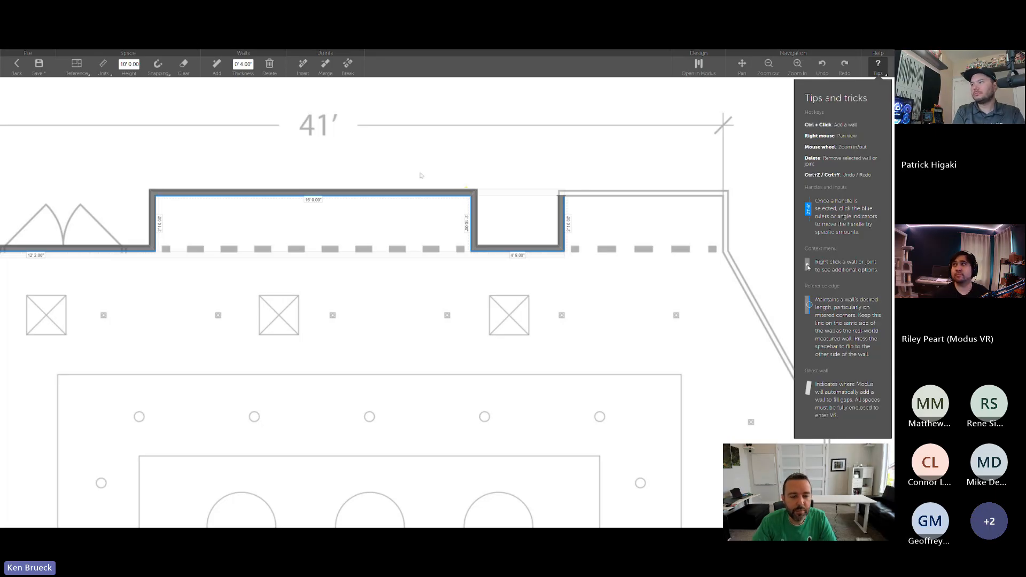
- Try a different angle at the left corner of the long bump-out wall, and undo the change
left_click(470, 192)
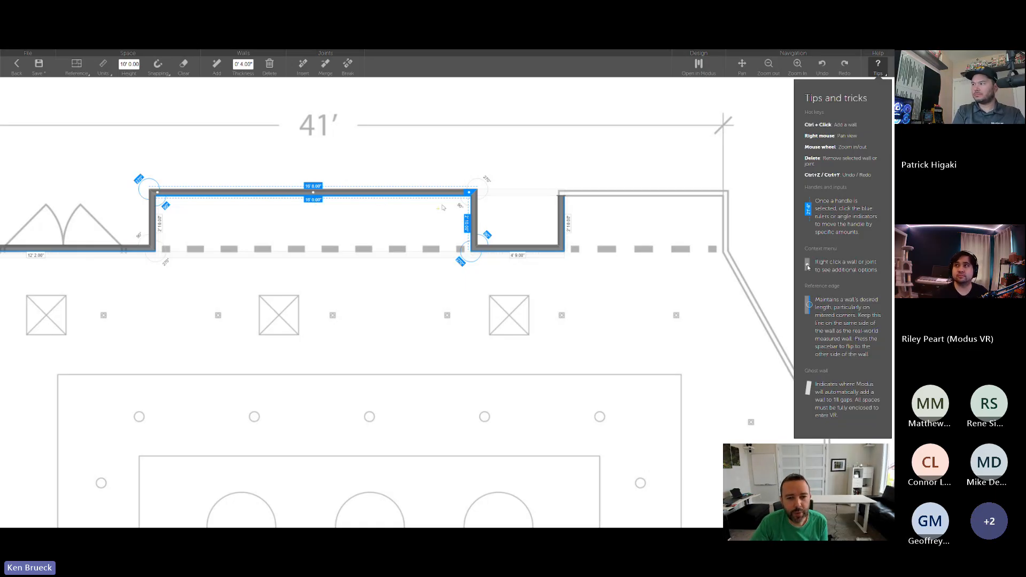
mouse_move(469, 192)
left_mouse_down()
mouse_move(486, 160)
mouse_move(419, 167)
mouse_move(474, 197)
mouse_move(448, 140)
mouse_move(473, 195)
mouse_move(457, 225)
mouse_move(470, 238)
mouse_move(497, 191)
mouse_move(422, 134)
mouse_move(374, 136)
mouse_move(466, 217)
mouse_move(475, 167)
mouse_move(462, 195)
mouse_move(472, 194)
left_mouse_up()
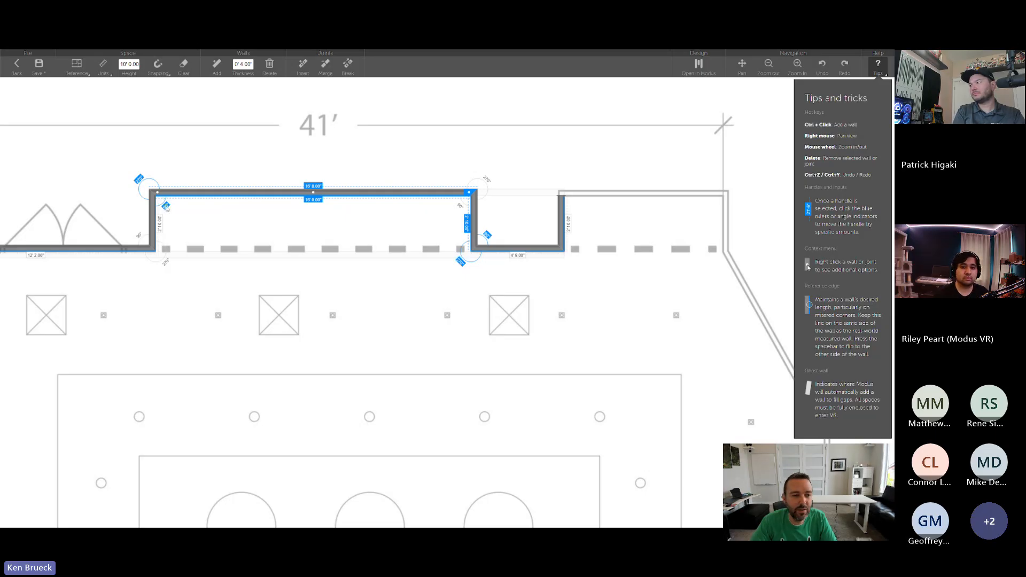
left_click(166, 206)
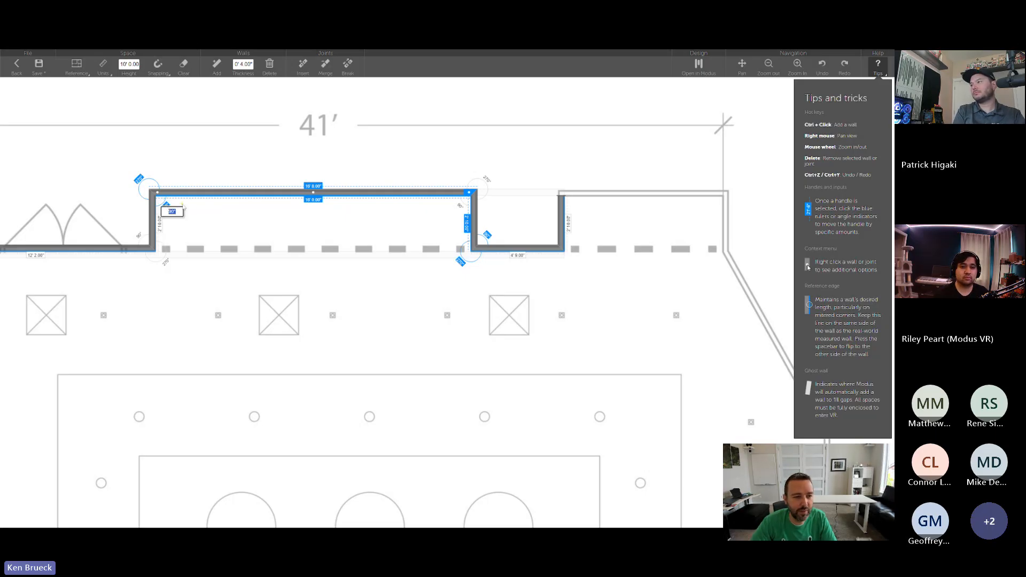
key("Return")
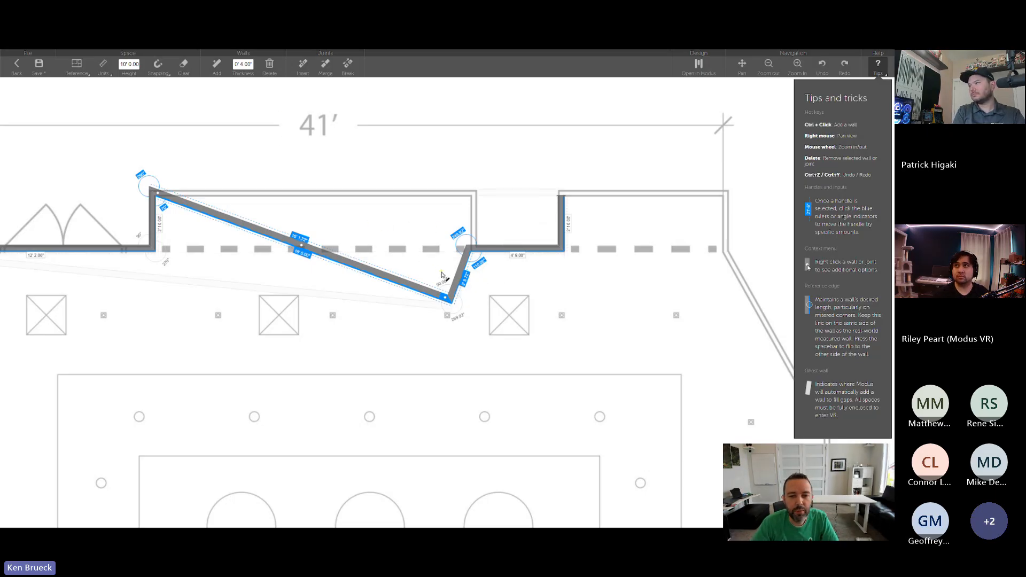
key("ctrl+z")
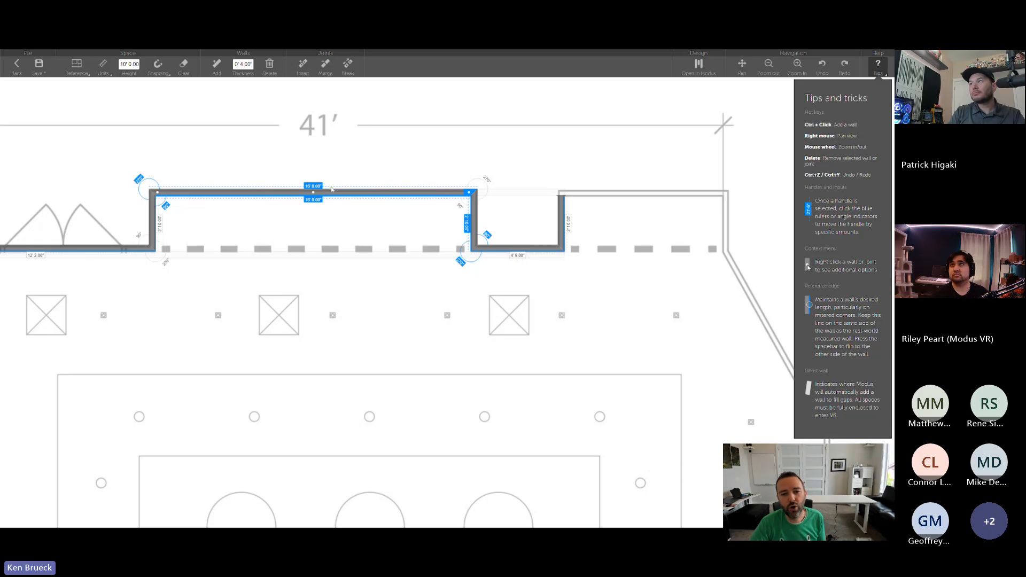
- Add a wall about 8' 1" long along the top of the upper-right bump-out, with its reference edge flipped, ending at the plan's upper-right corner
right_click_drag(563, 181, 313, 150)
right_click_drag(123, 171, 248, 186)
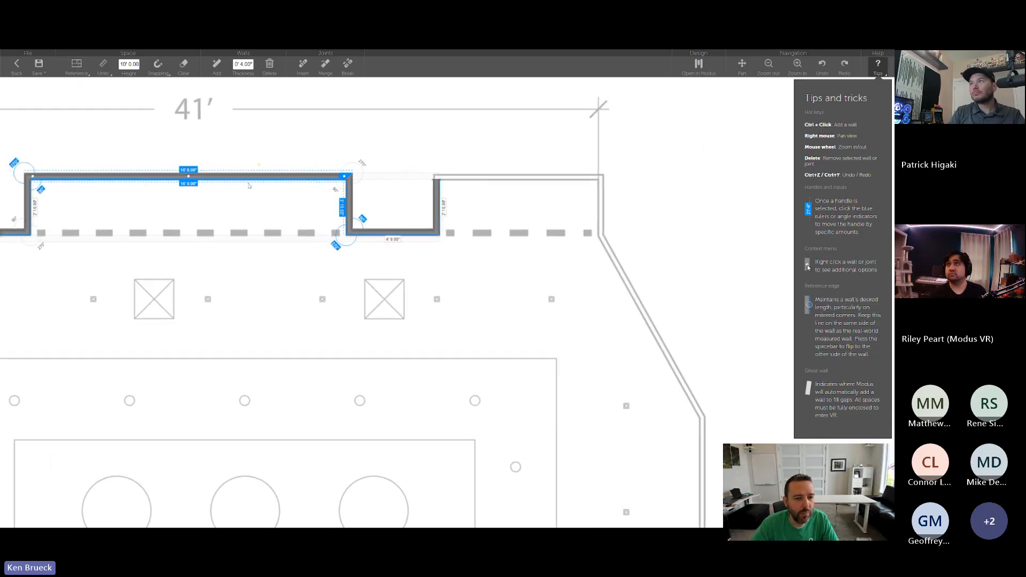
left_click(437, 188)
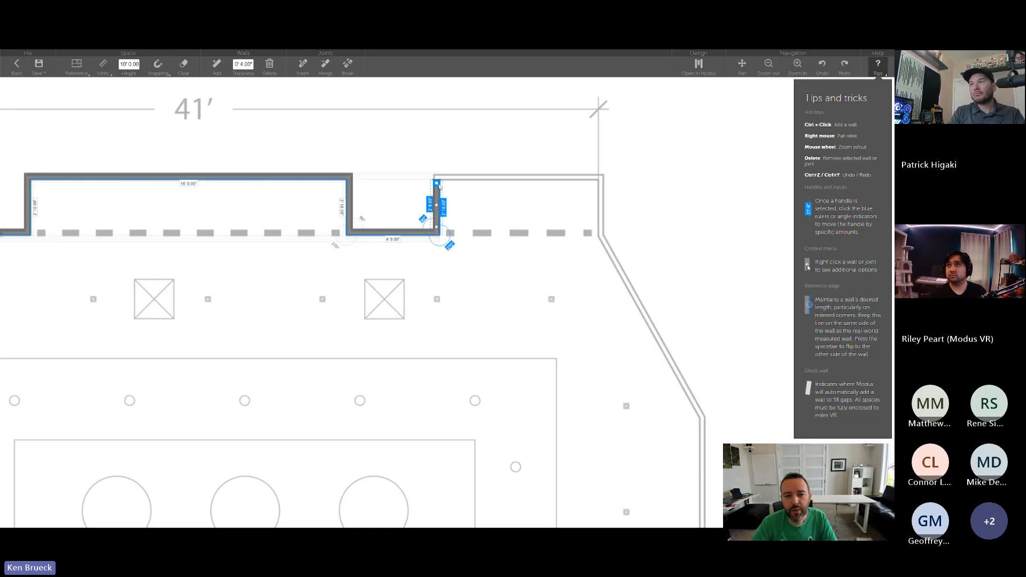
left_click_drag(438, 185, 487, 181)
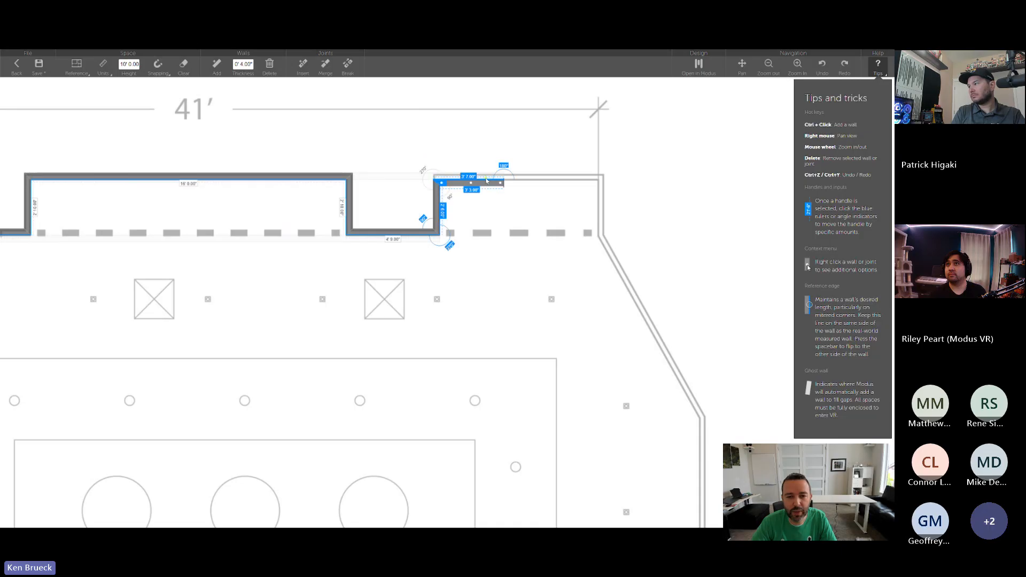
key("space")
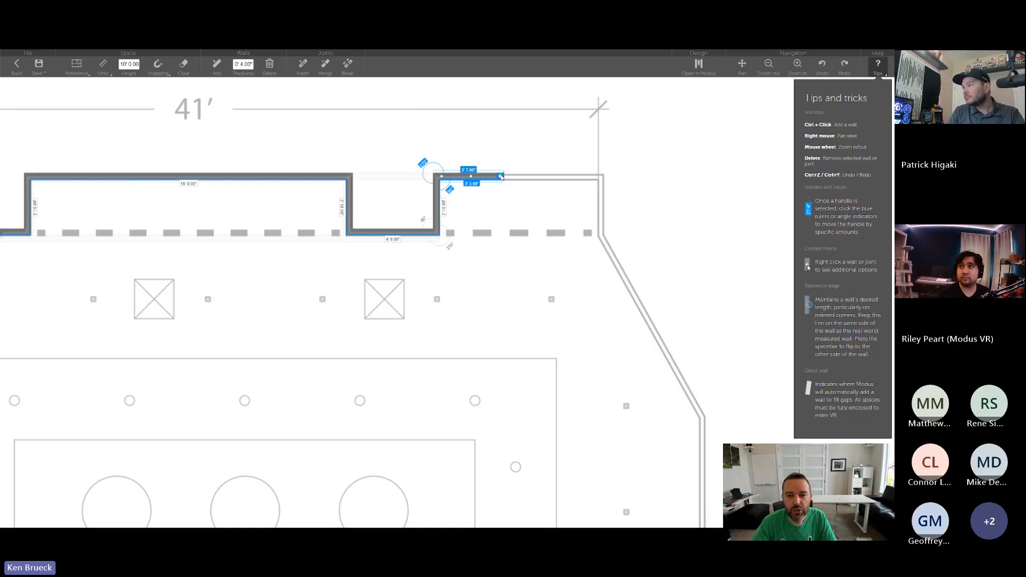
left_click_drag(501, 177, 598, 183)
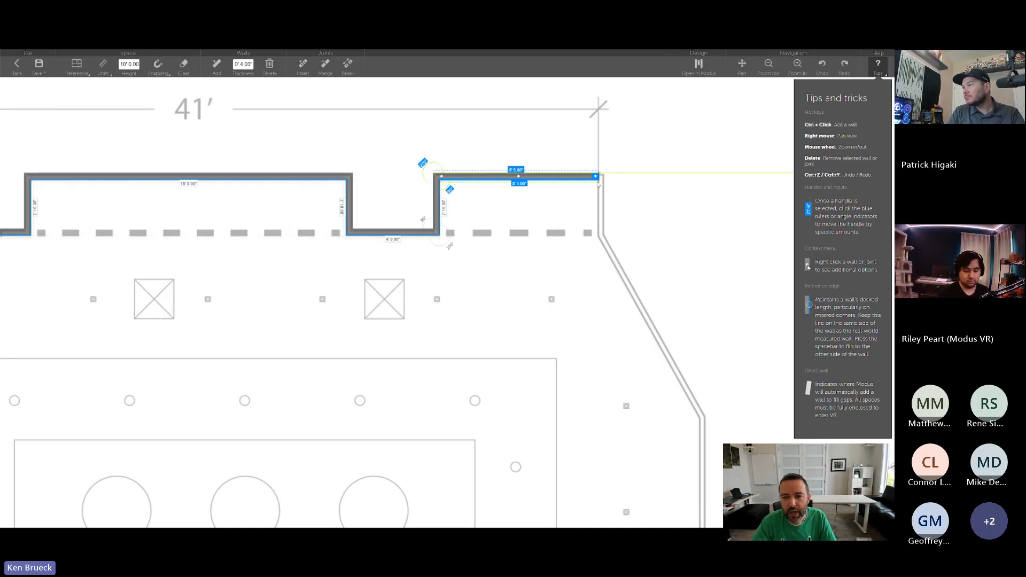
- Trace the upper-right bump-out's outer side and the upper diagonal wall, checking the snapping settings and fitting the diagonal's lower end to the plan's corner
left_click(597, 180, "ctrl")
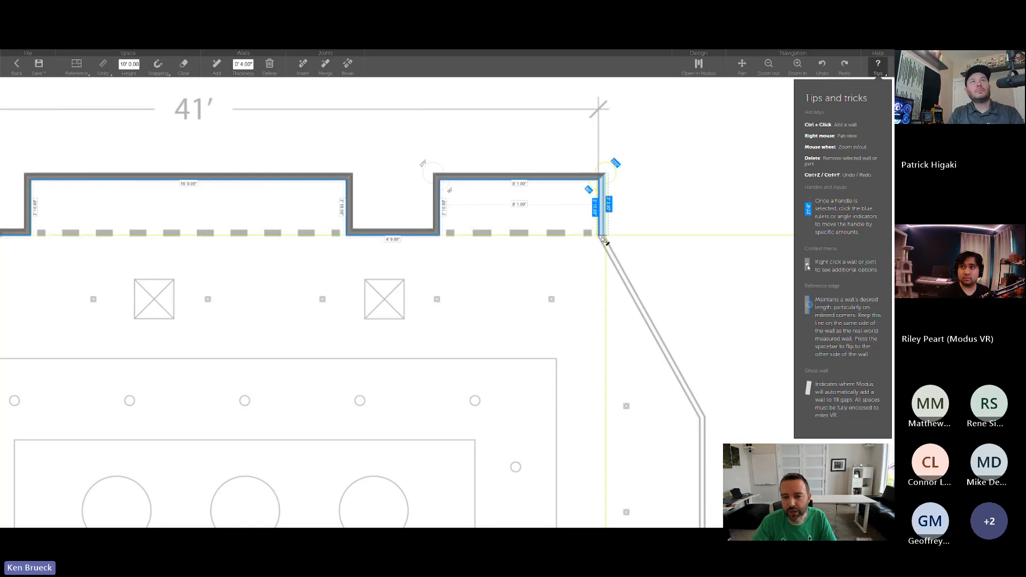
left_click(602, 238, "ctrl")
right_click_drag(602, 239, 432, 123)
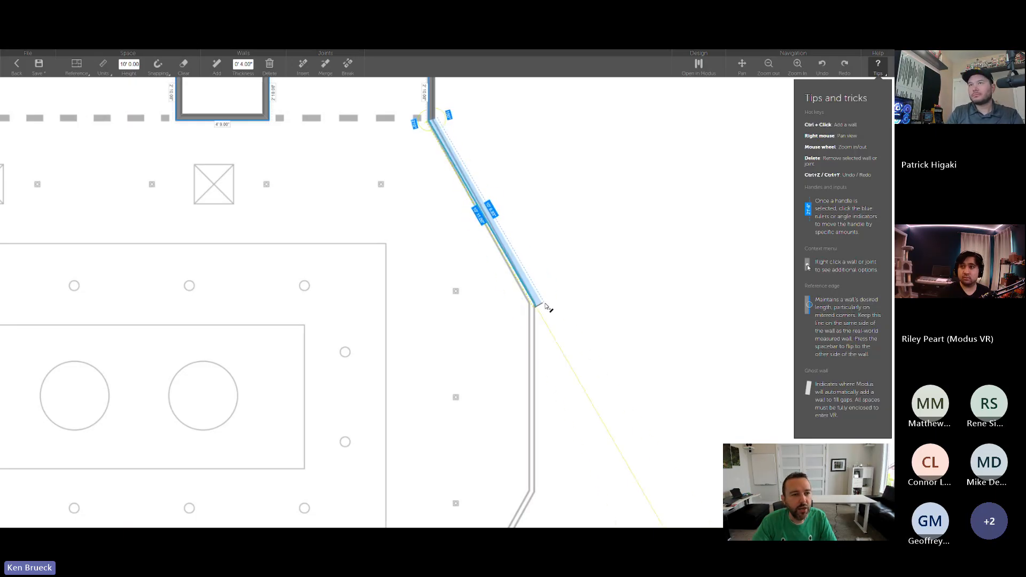
left_click(538, 304)
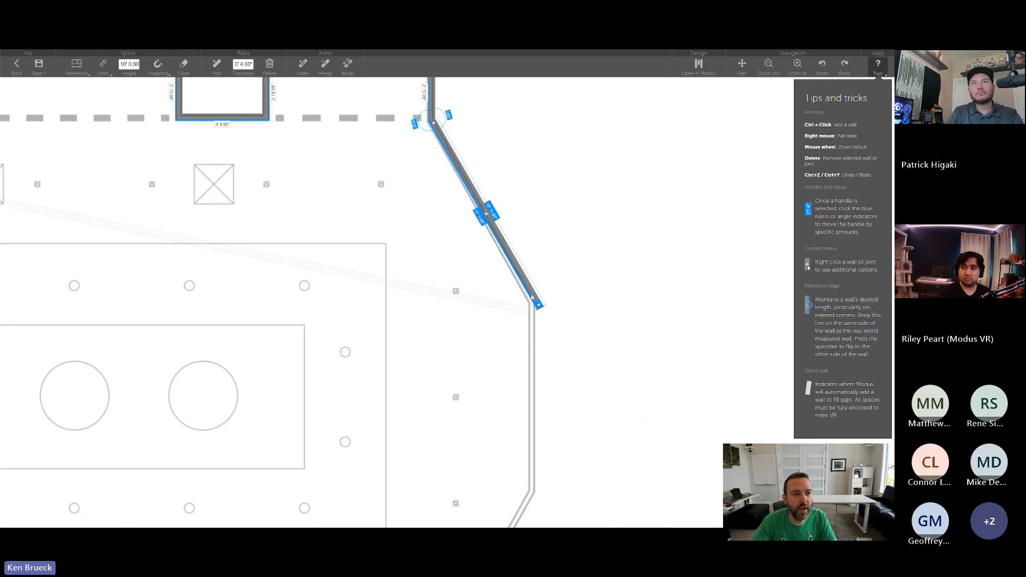
left_click(163, 74)
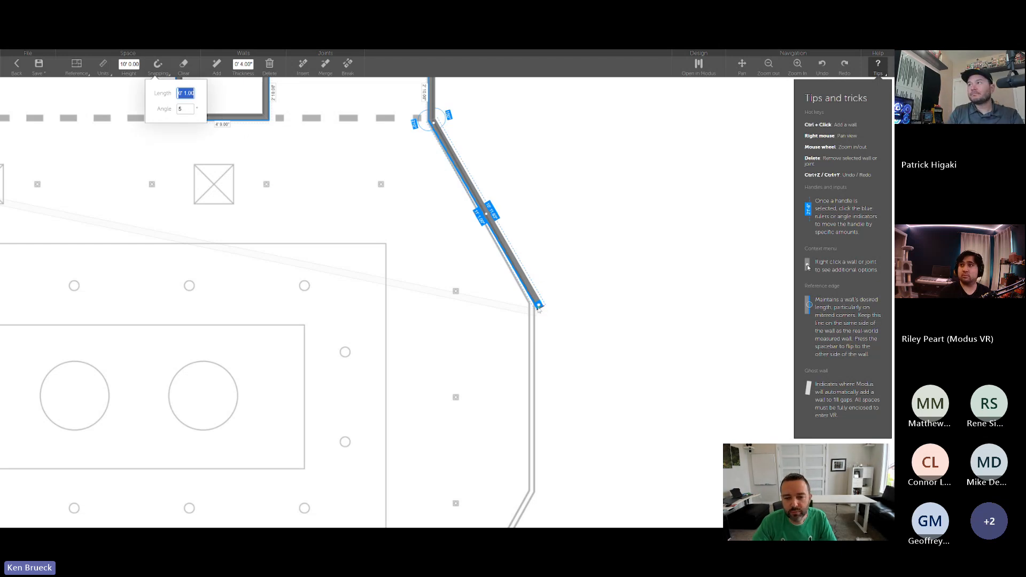
mouse_move(545, 292)
left_mouse_down()
mouse_move(511, 274)
mouse_move(536, 299)
left_mouse_up()
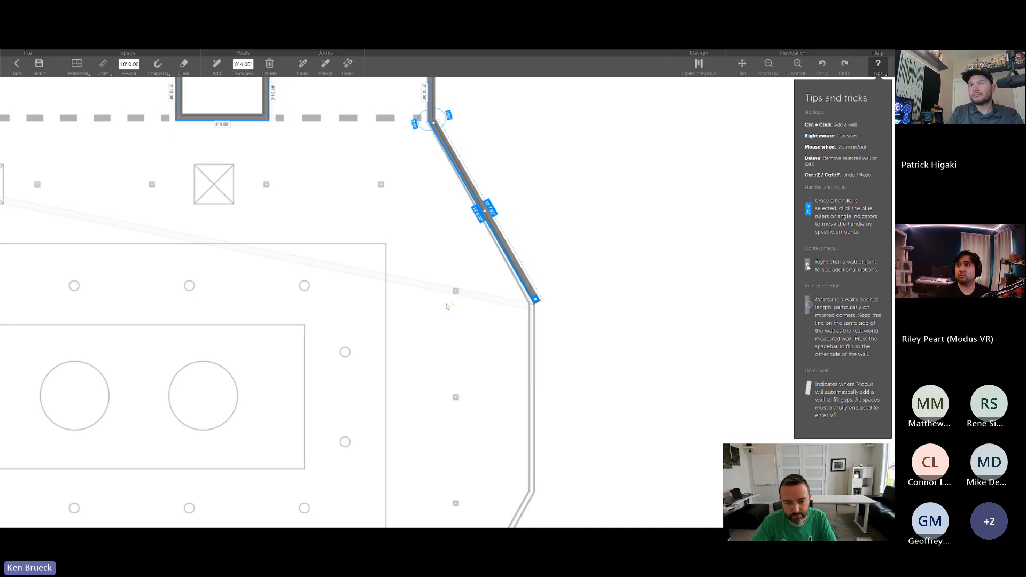
- Trace the vertical wall on the plan's far right and shift it onto the reference line
left_click(536, 302, "ctrl")
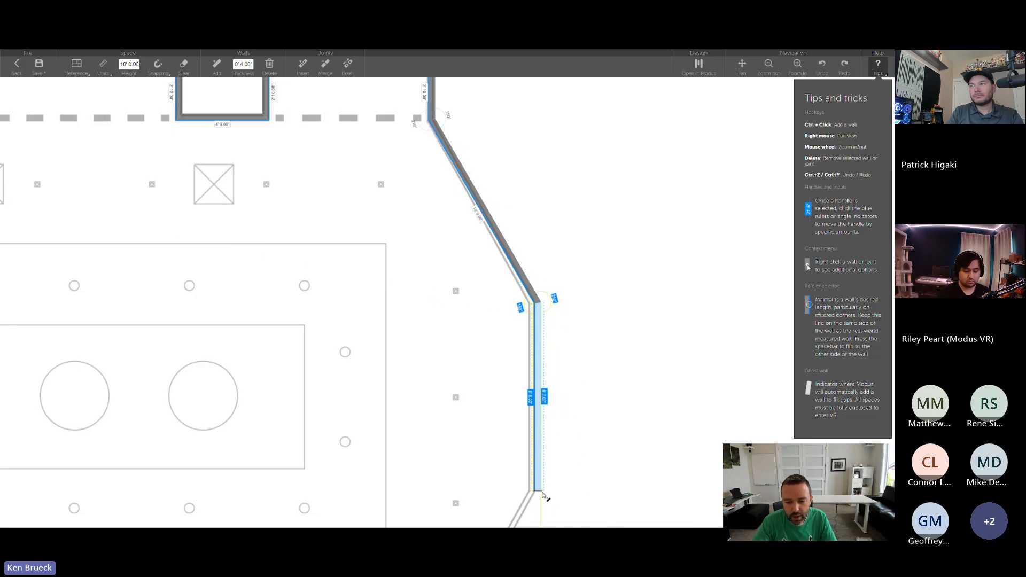
left_click(543, 493)
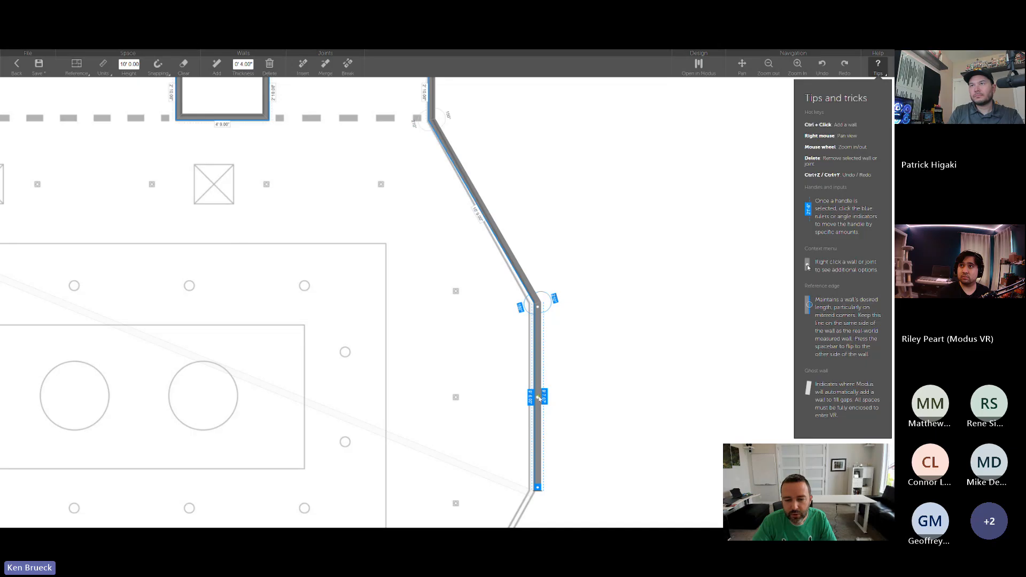
left_click_drag(541, 397, 532, 398)
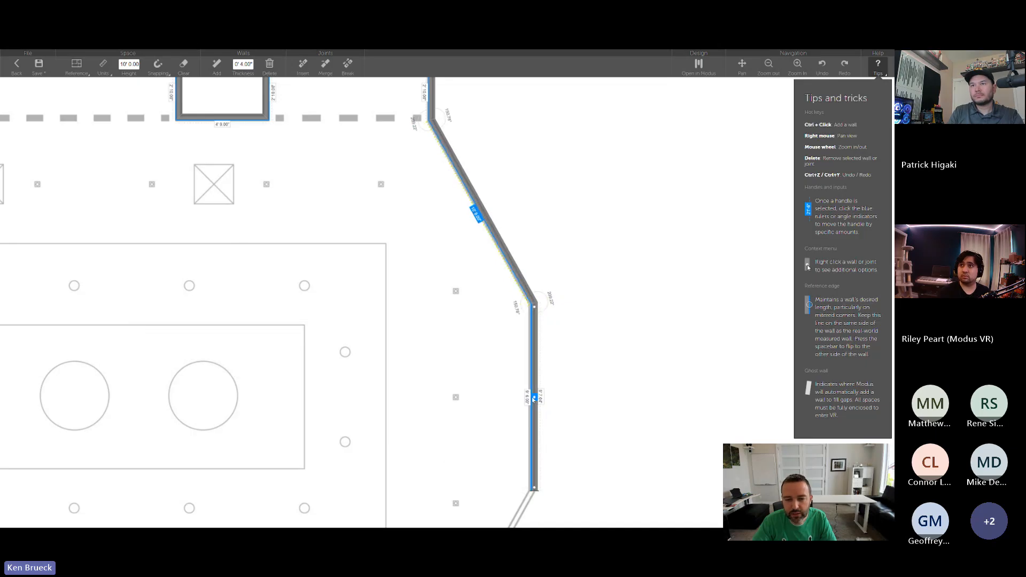
- Trace the lower diagonal wall and the short vertical wall below it to the plan's lower-right corner
right_click_drag(533, 489, 592, 215)
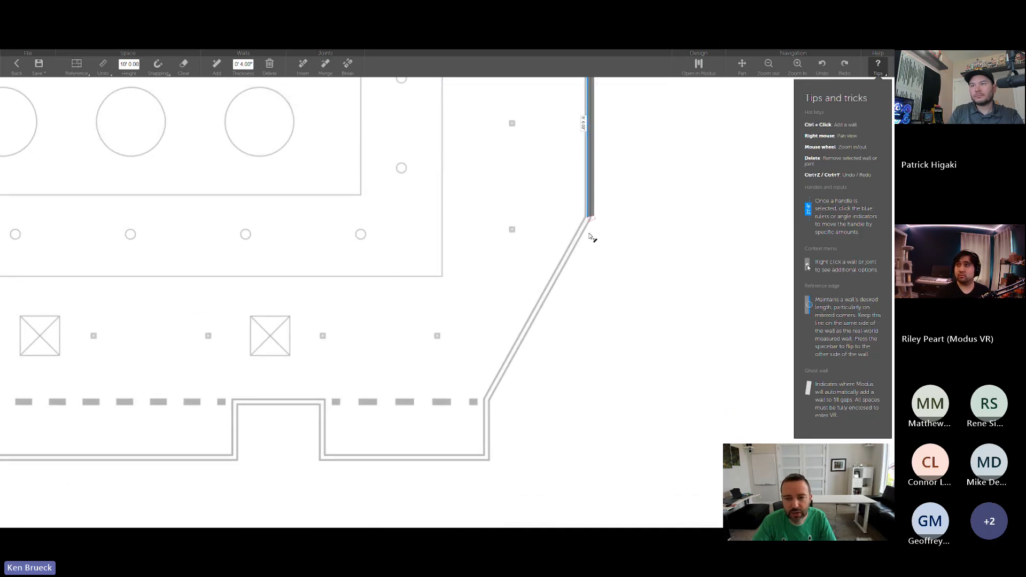
left_click(586, 227)
left_click_drag(486, 401, 490, 430, "ctrl")
right_click_drag(583, 298, 553, 354)
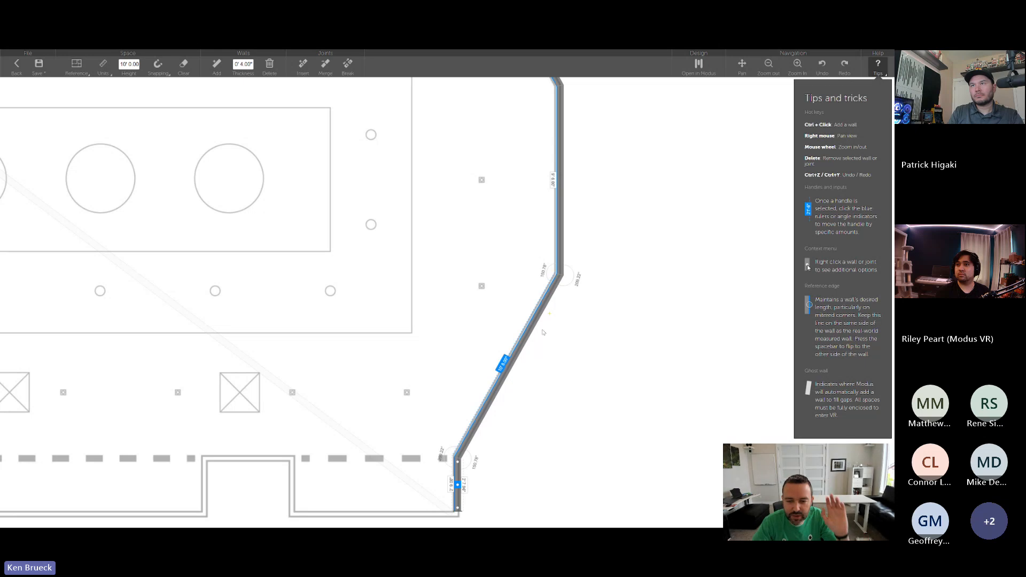
- Draw one straight wall about 28' 10" long along the lower edge, from the lower-right corner to the far end of the long bump-out
right_click_drag(520, 466, 598, 319)
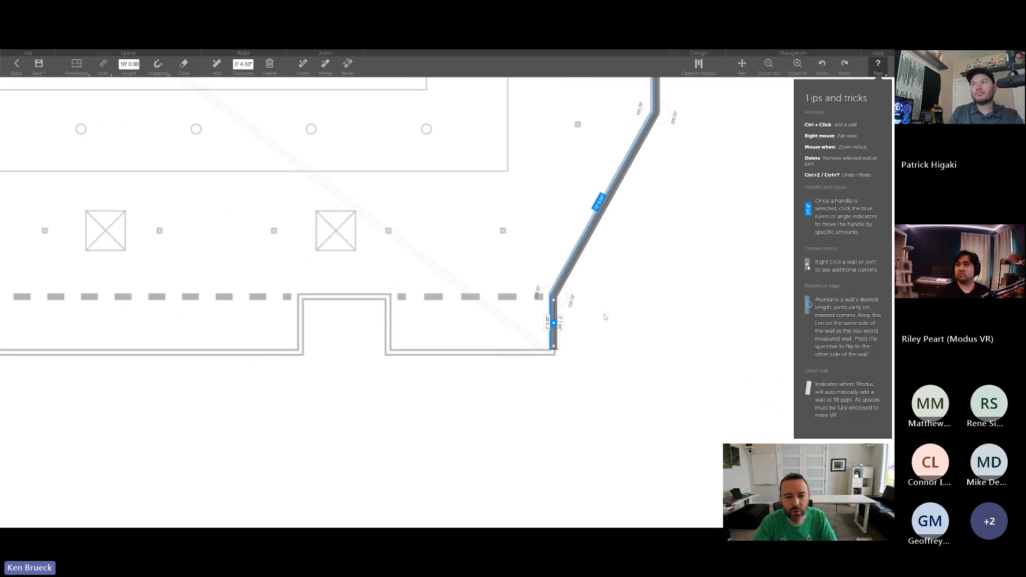
scroll(604, 317, "down", 5)
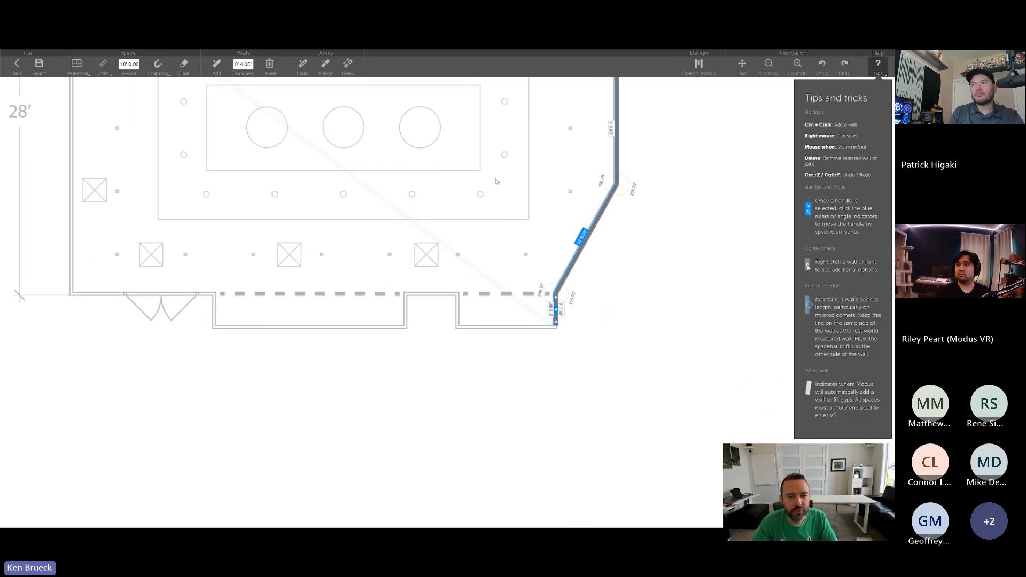
right_click_drag(495, 179, 532, 293)
right_click_drag(485, 200, 517, 186)
scroll(503, 242, "down", 2)
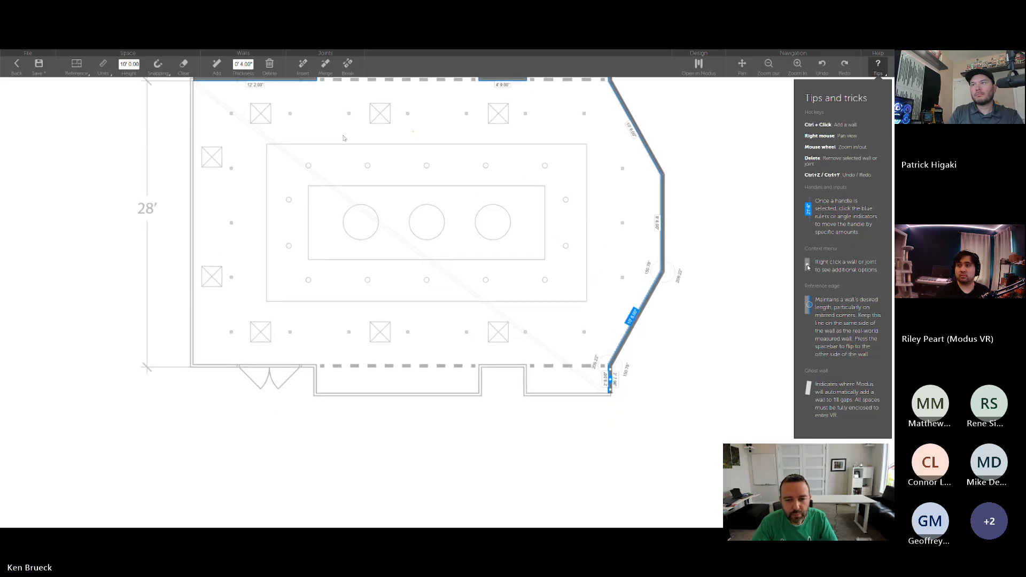
right_click_drag(344, 138, 357, 206)
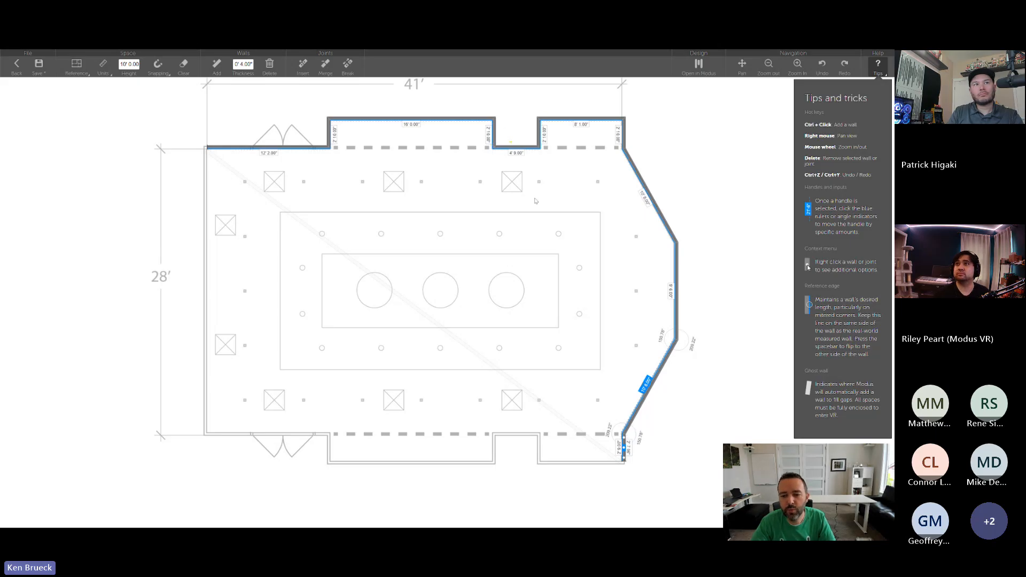
left_click_drag(624, 460, 332, 463)
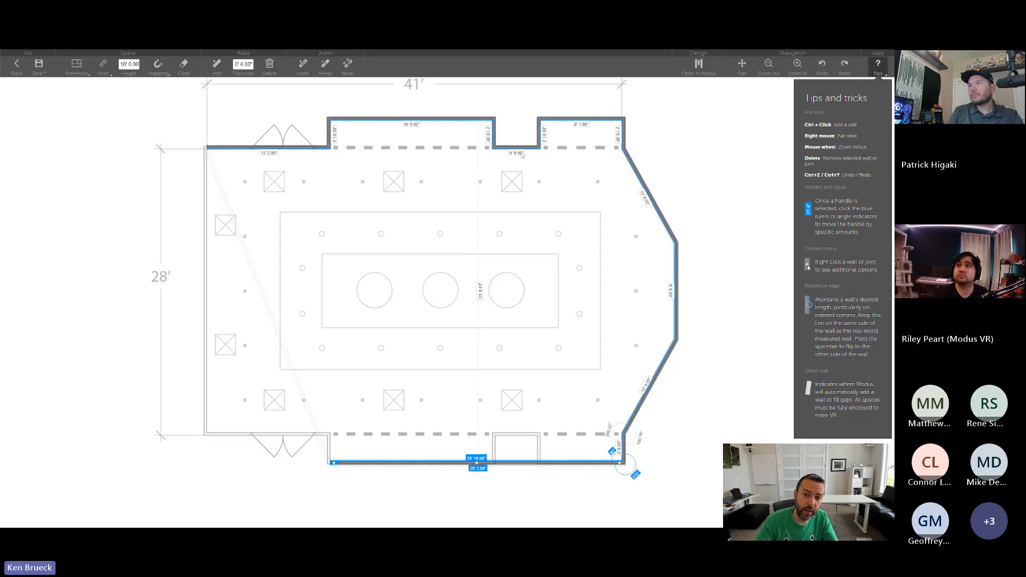
- Trace the long lower bump-out's left side, the wall along the lower doors and the left wall, closing the outline at the upper-left corner
scroll(437, 407, "up", 3)
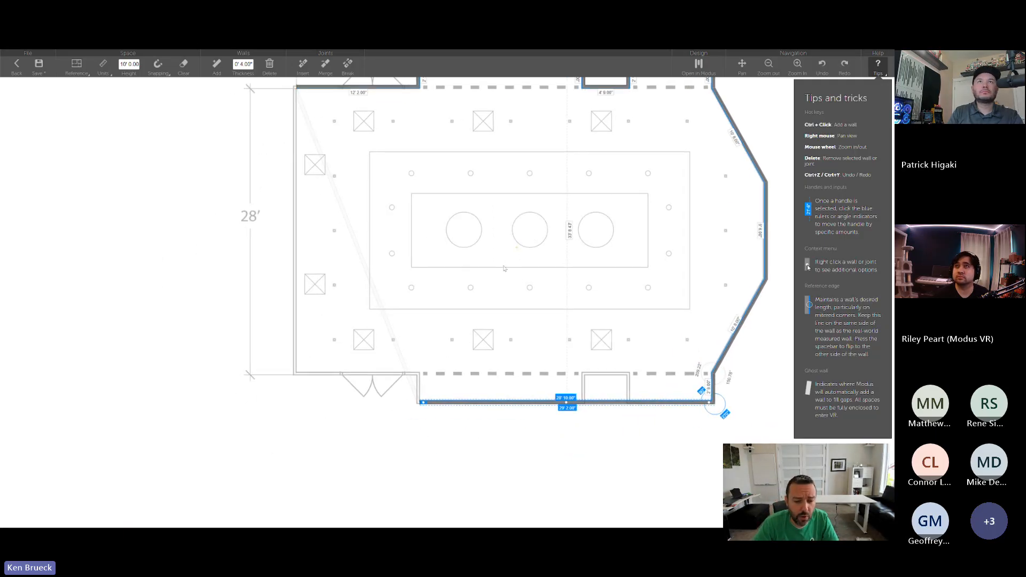
left_click_drag(427, 407, 421, 368)
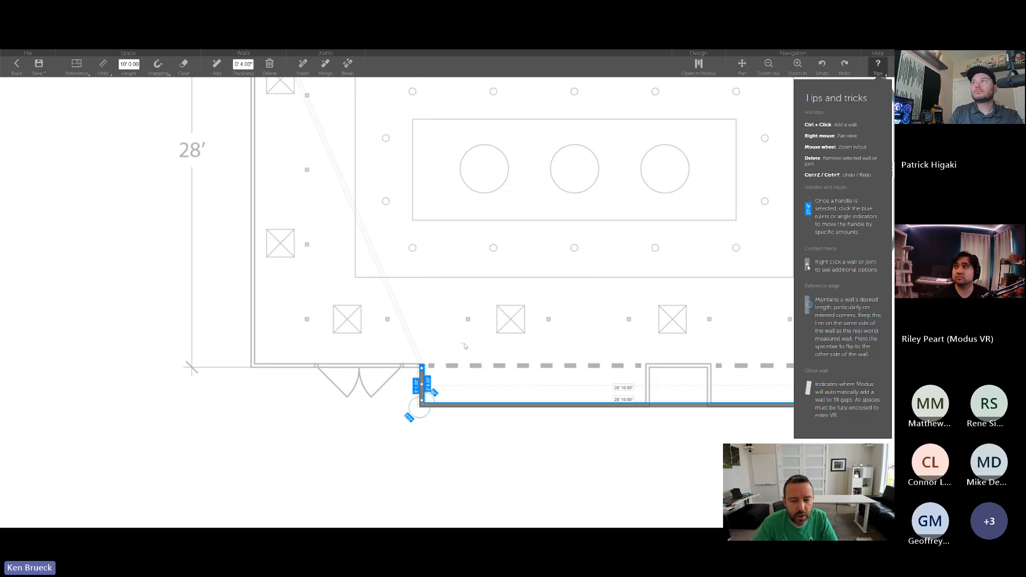
scroll(520, 331, "down", 5)
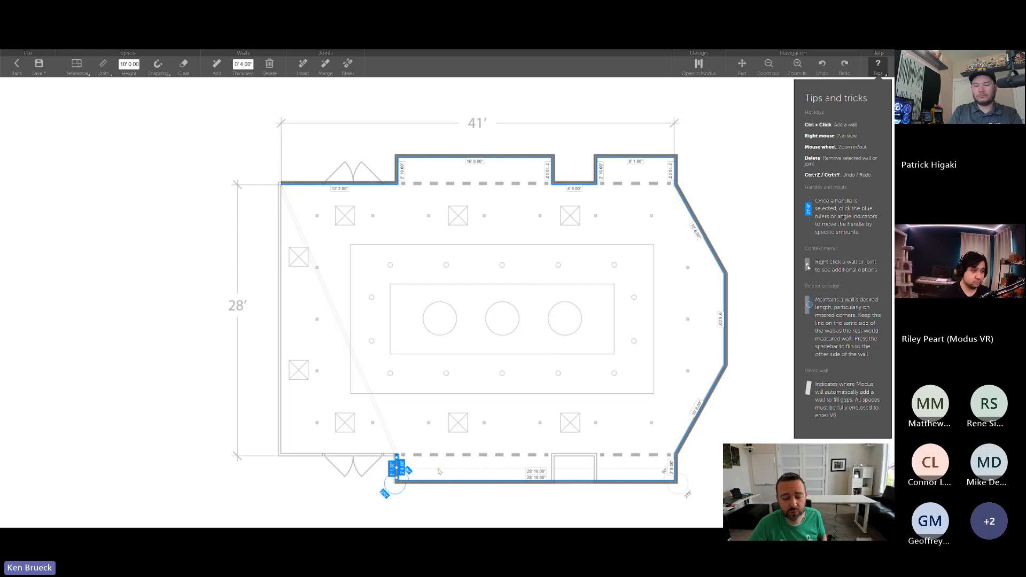
left_click_drag(397, 455, 282, 455, "ctrl")
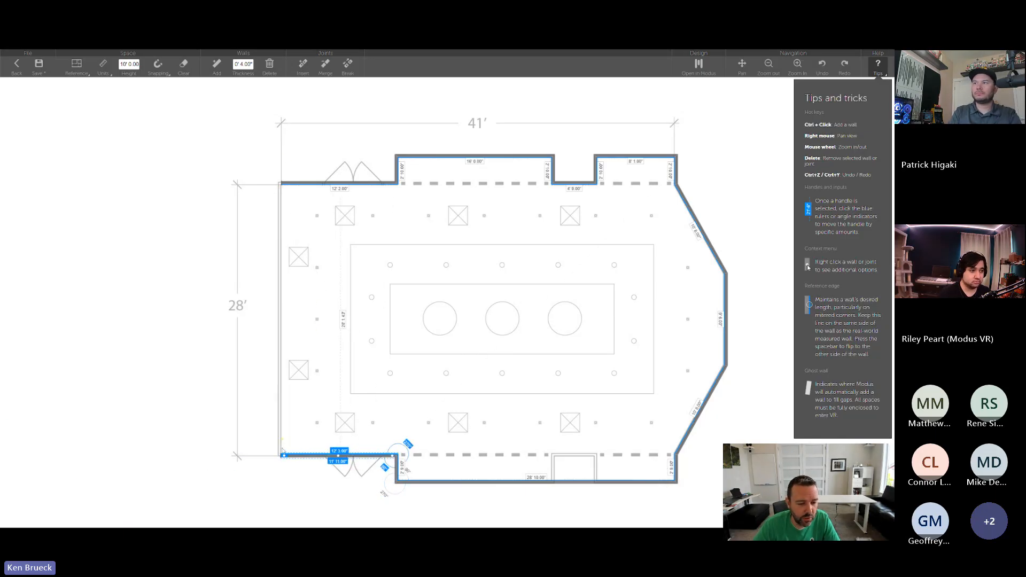
left_click_drag(283, 456, 279, 182, "ctrl")
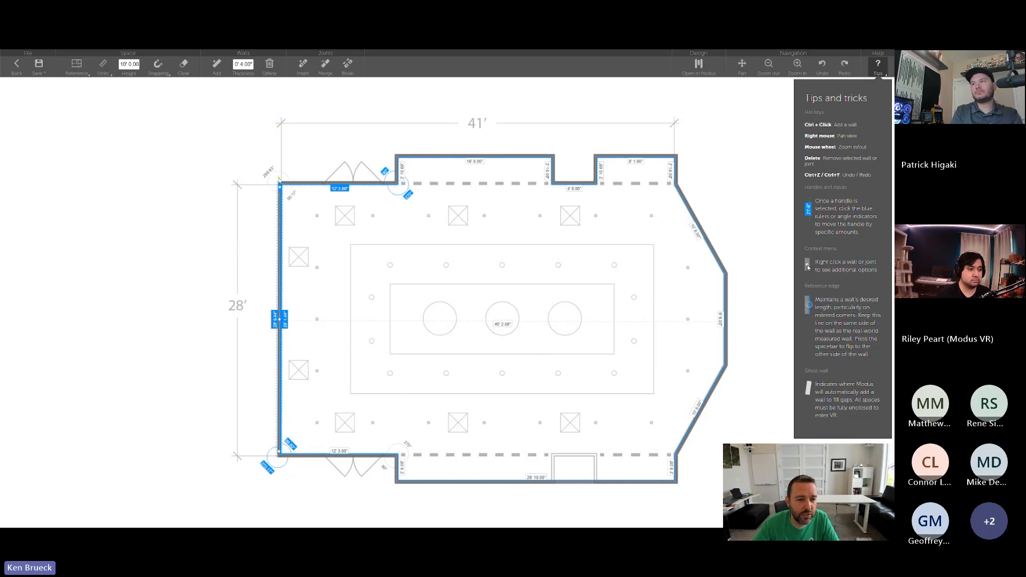
- Open the enclosed room in the Modus design view and look around its interior
scroll(344, 262, "down", 3)
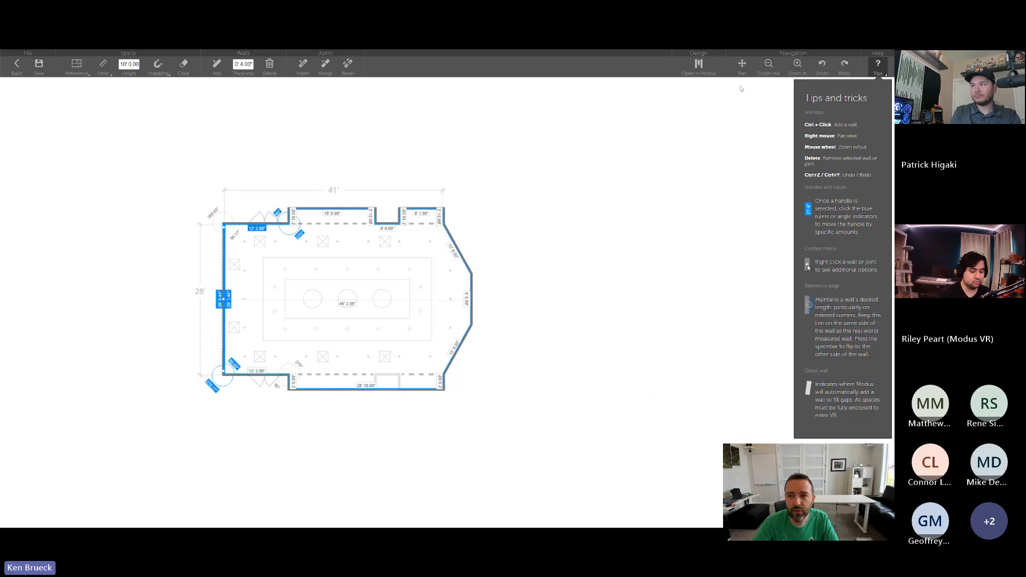
left_click(700, 65)
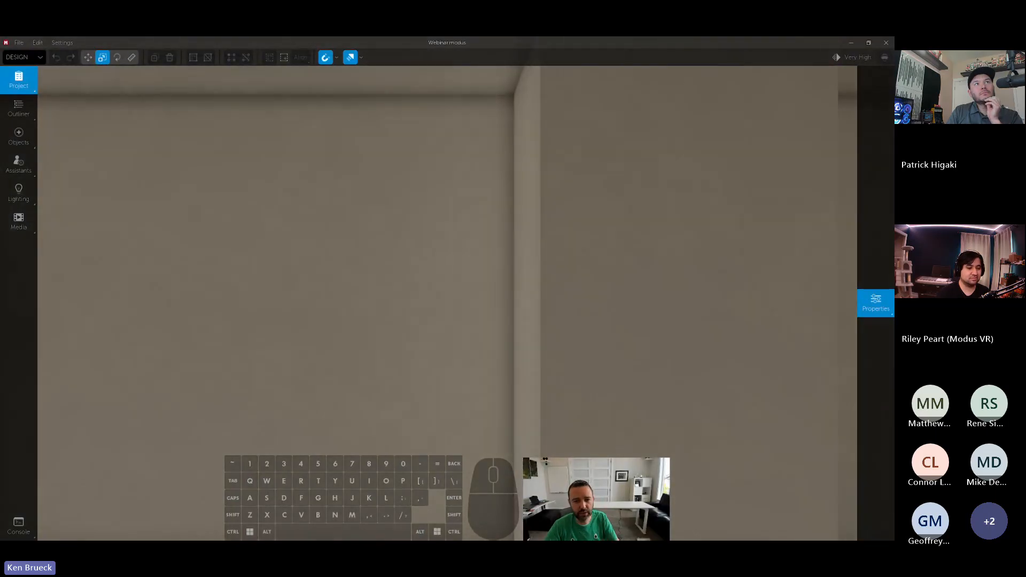
right_click_drag(430, 323, 283, 334)
key("d")
key("a")
key("s")
- Lower the overall viewport quality to Med High
left_click(857, 57)
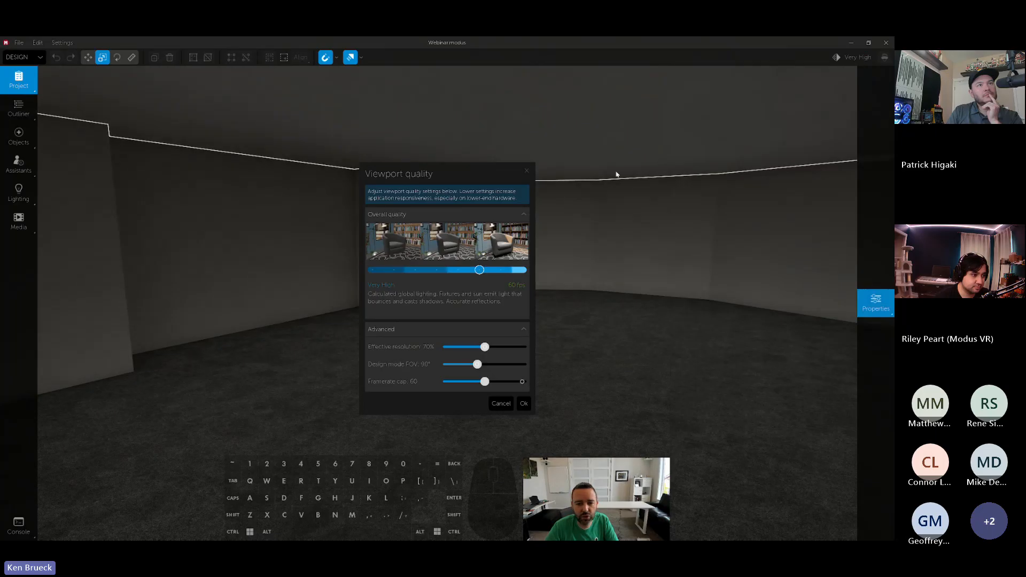
left_click(434, 269)
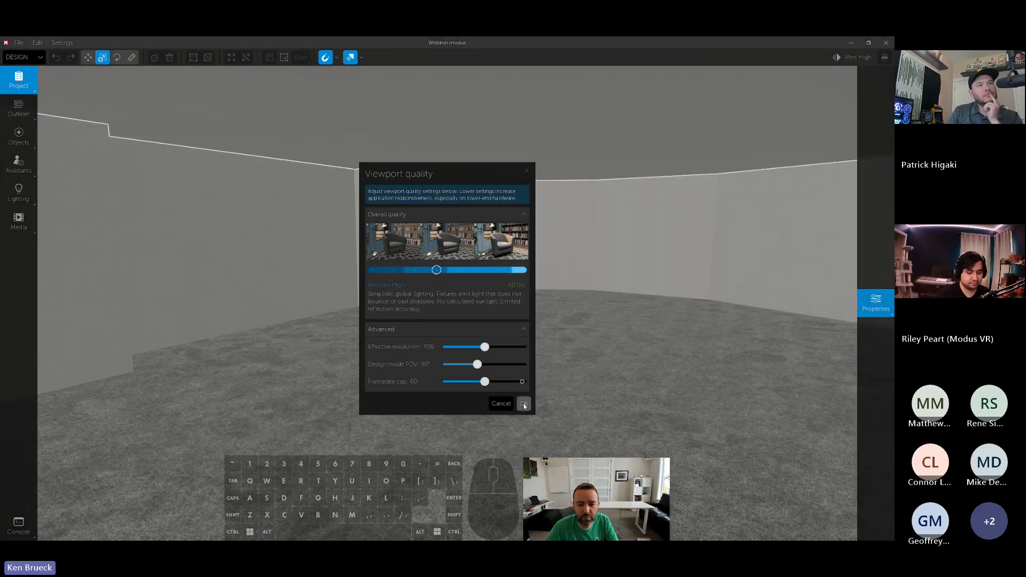
left_click(524, 403)
- Place a Reference Projection from the Custom object category on the middle of the room's floor
mouse_move(537, 327)
right_mouse_down()
mouse_move(593, 326)
mouse_move(396, 327)
mouse_move(732, 326)
mouse_move(486, 326)
mouse_move(542, 329)
right_mouse_up()
key("d")
key("a")
key("w")
key("d")
key("s")
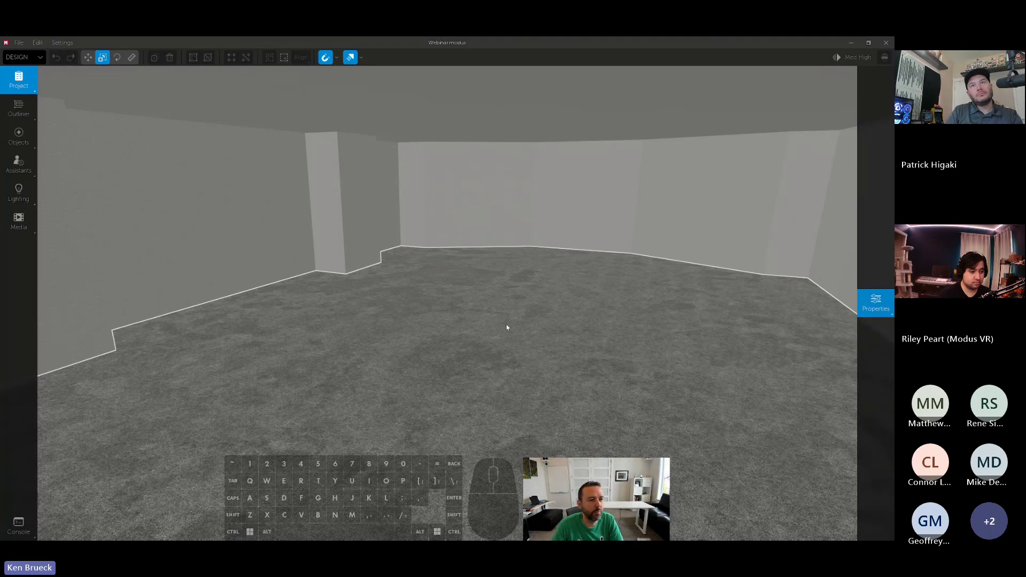
left_click(21, 143)
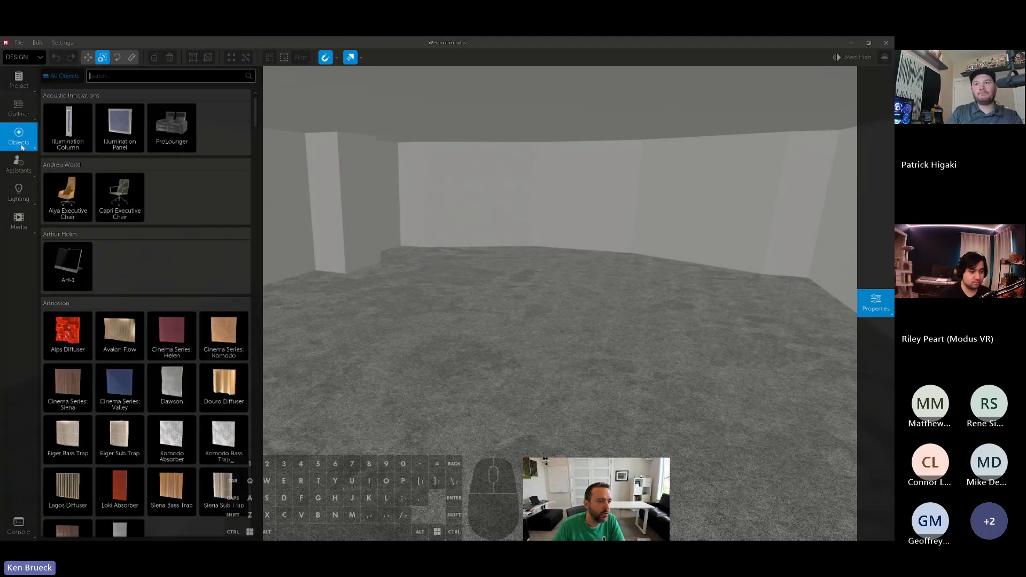
left_click(61, 75)
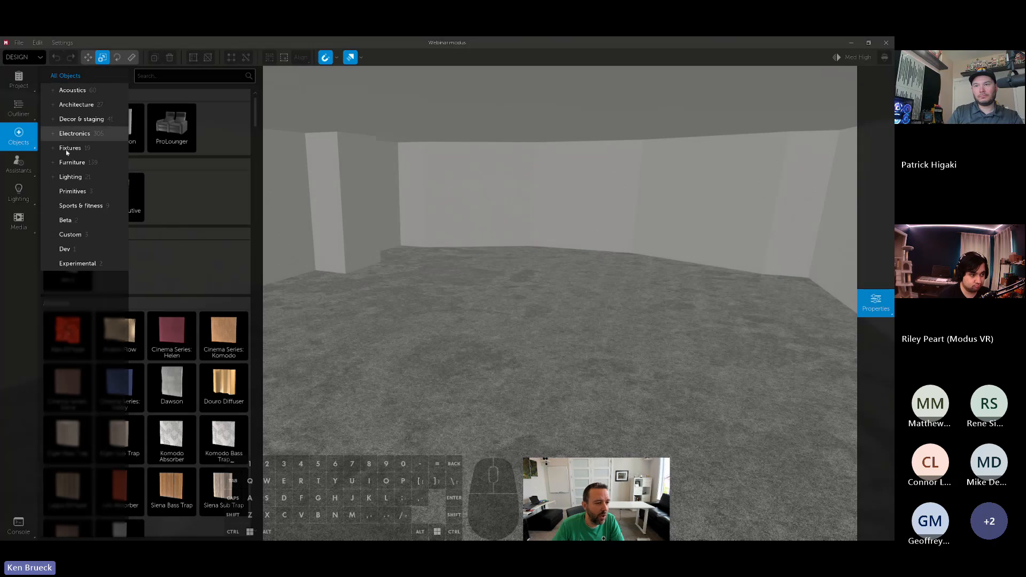
left_click(70, 235)
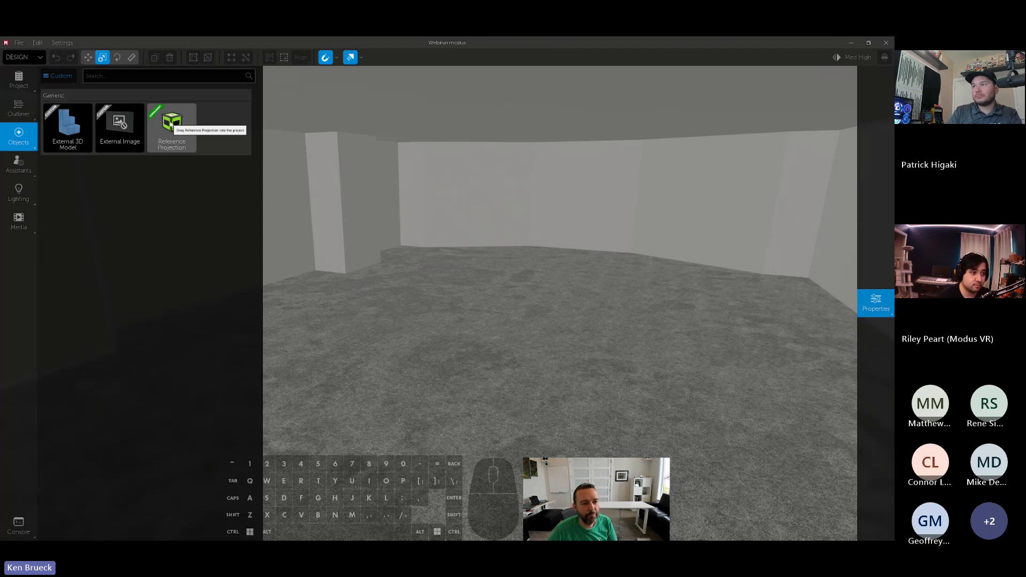
left_click_drag(170, 121, 506, 368)
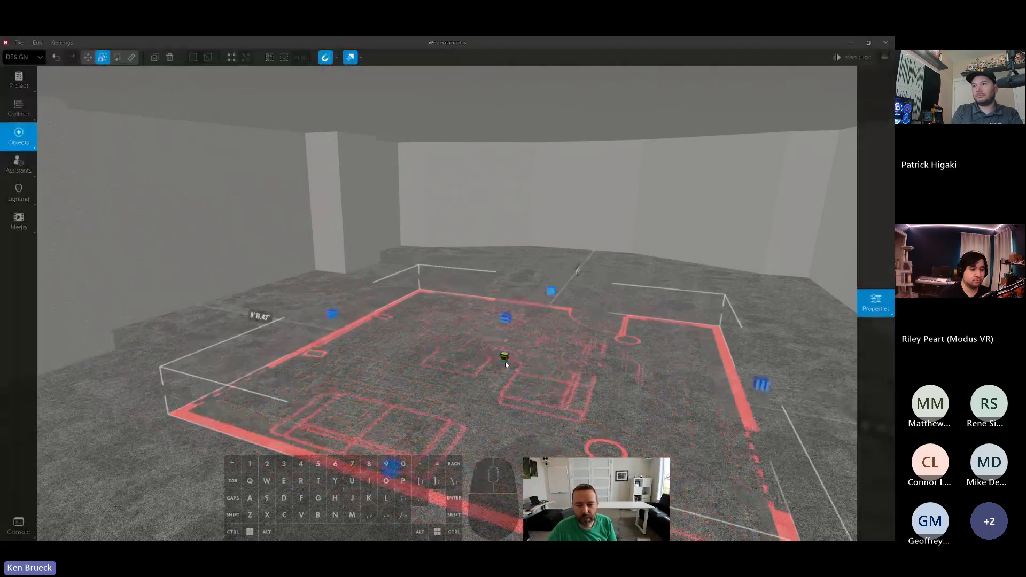
key("9")
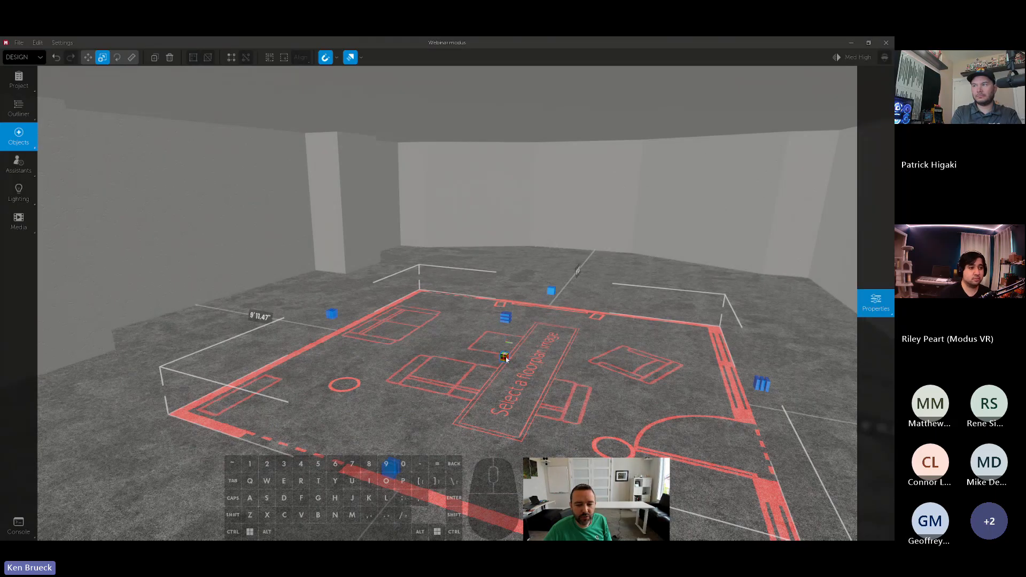
- Reposition the reference projection around the middle of the room's floor and set its image tint to green
left_click_drag(505, 358, 453, 289)
mouse_move(867, 294)
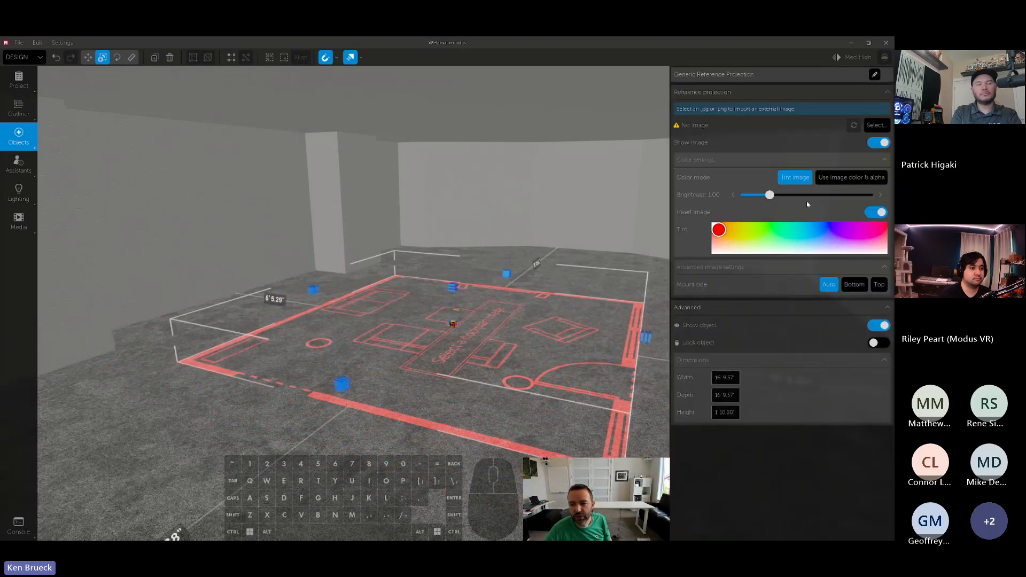
mouse_move(762, 225)
left_mouse_down()
mouse_move(784, 216)
mouse_move(764, 216)
left_mouse_up()
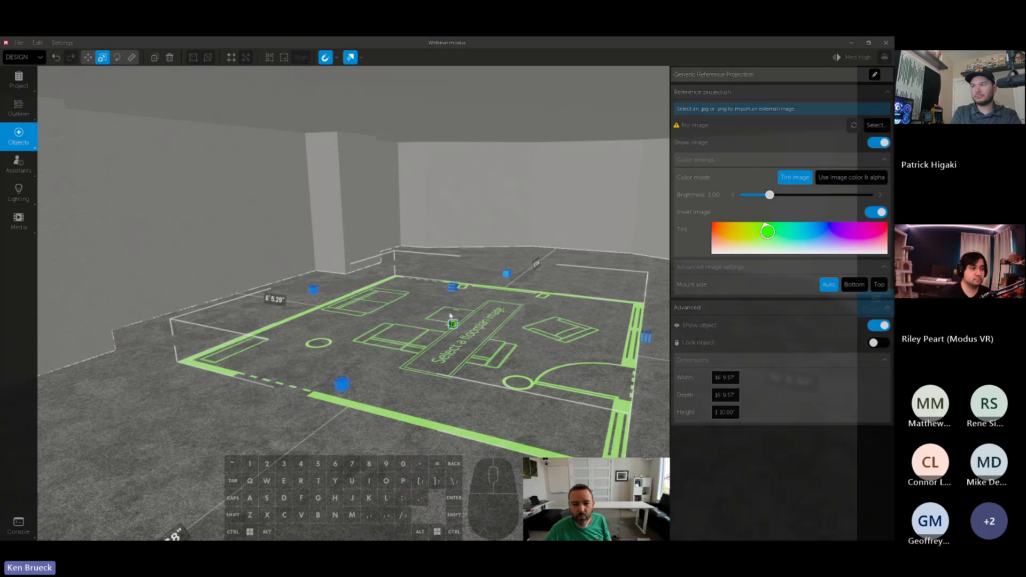
left_click_drag(452, 323, 500, 335)
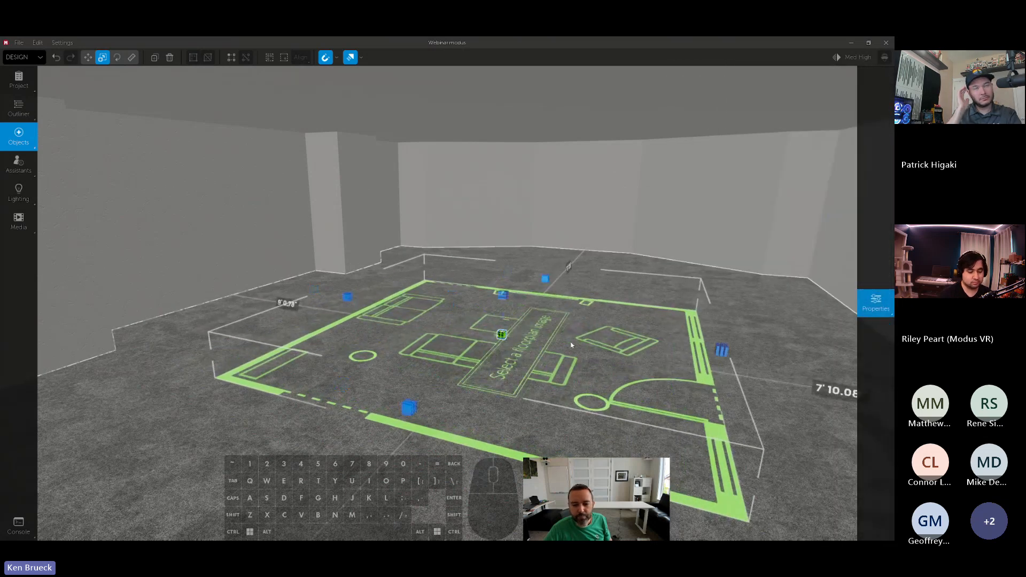
right_click_drag(500, 335, 502, 352)
- Load floorplan.jpg as the reference projection's image
key("space")
key("shift")
key("d")
key("a")
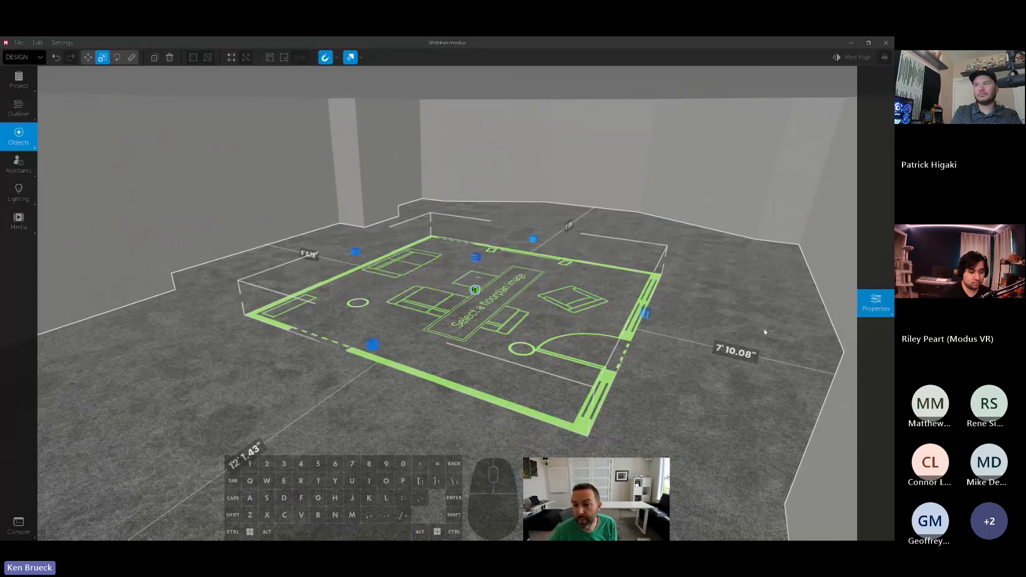
mouse_move(860, 294)
left_click(872, 126)
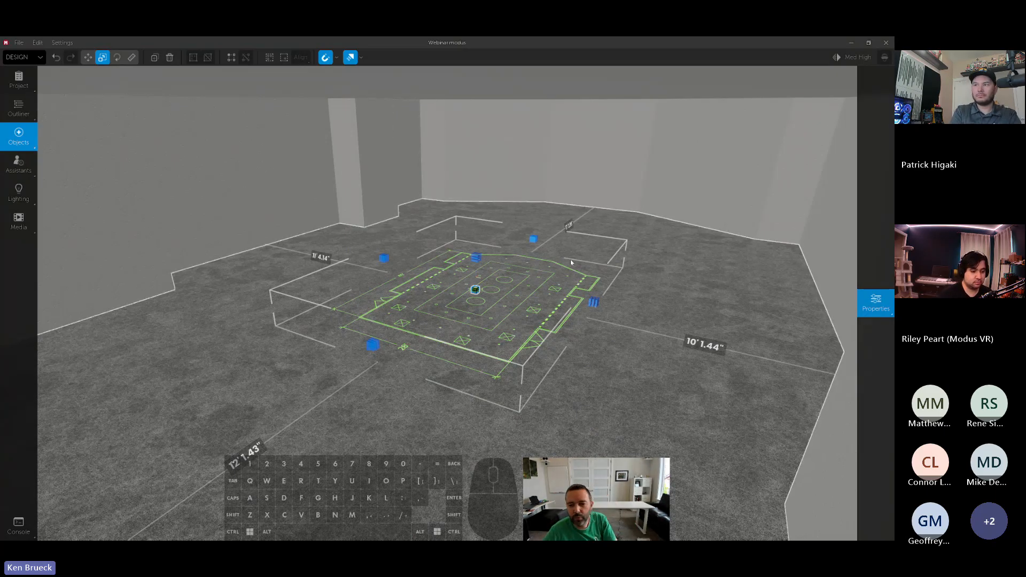
- Enlarge the floor plan projection and centre it between the room's two long side walls
right_click_drag(571, 263, 538, 266)
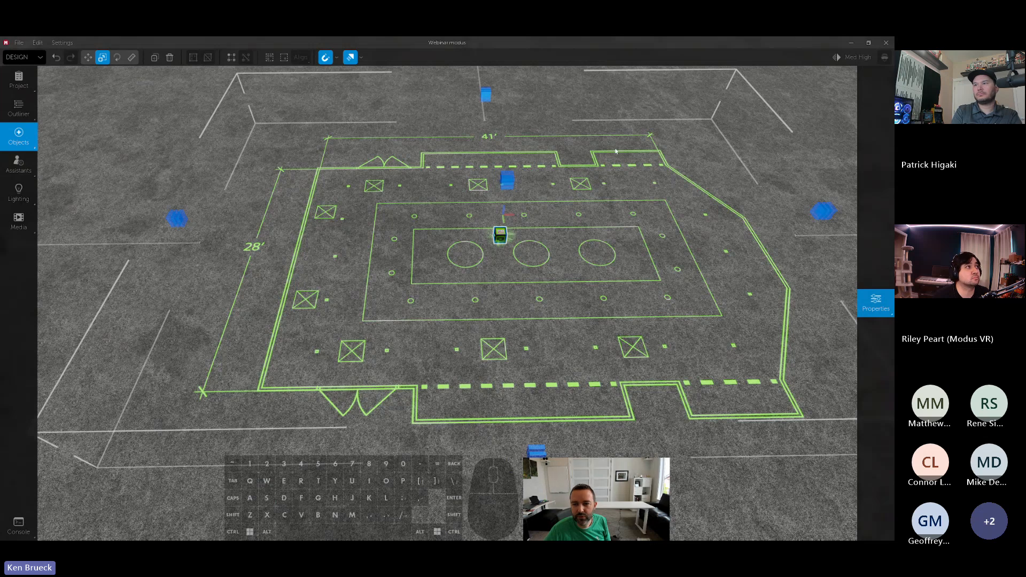
right_click_drag(387, 345, 512, 339)
key("a")
key("d")
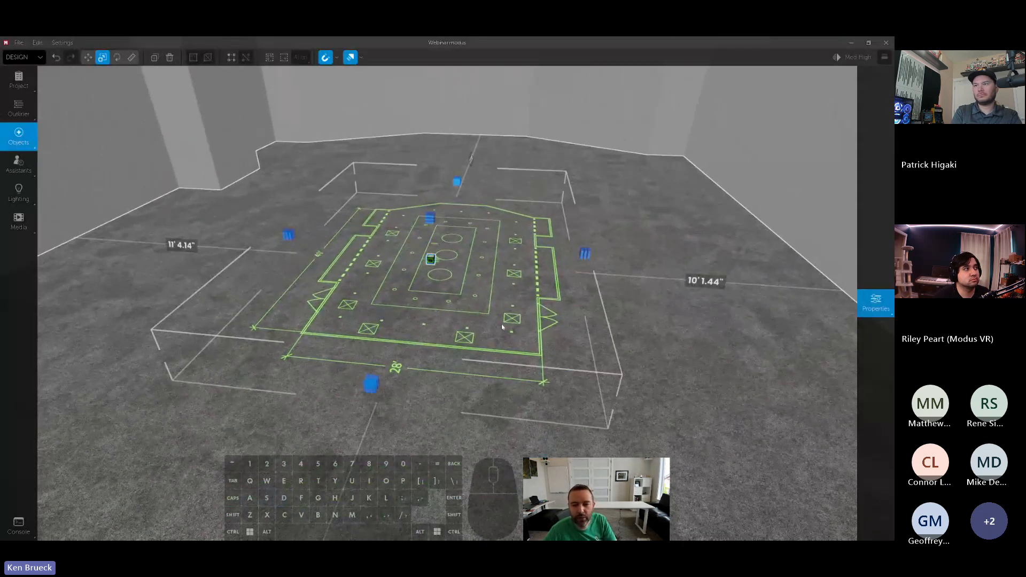
left_click_drag(586, 254, 651, 258)
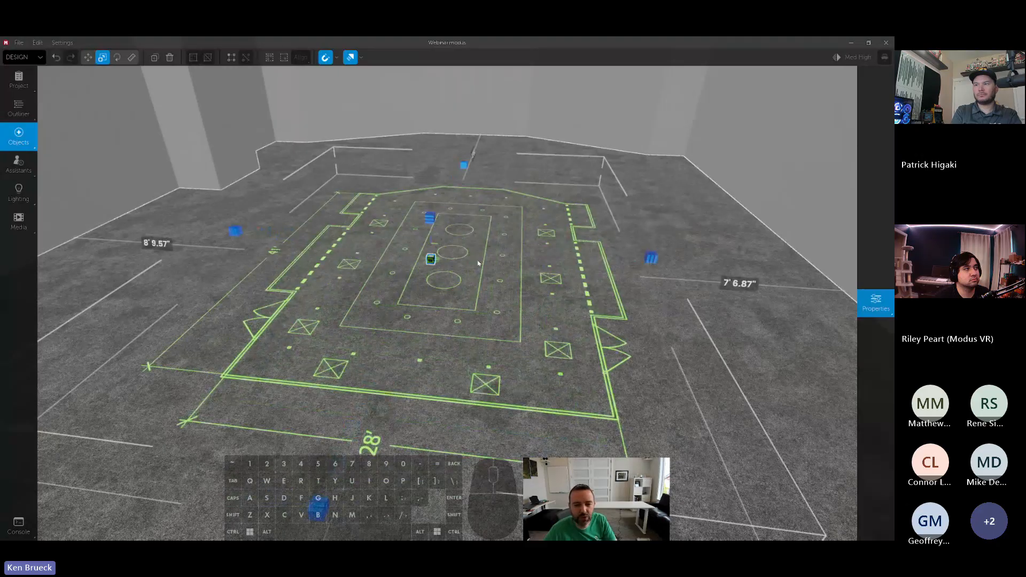
right_click_drag(476, 263, 452, 276)
key("a")
key("space")
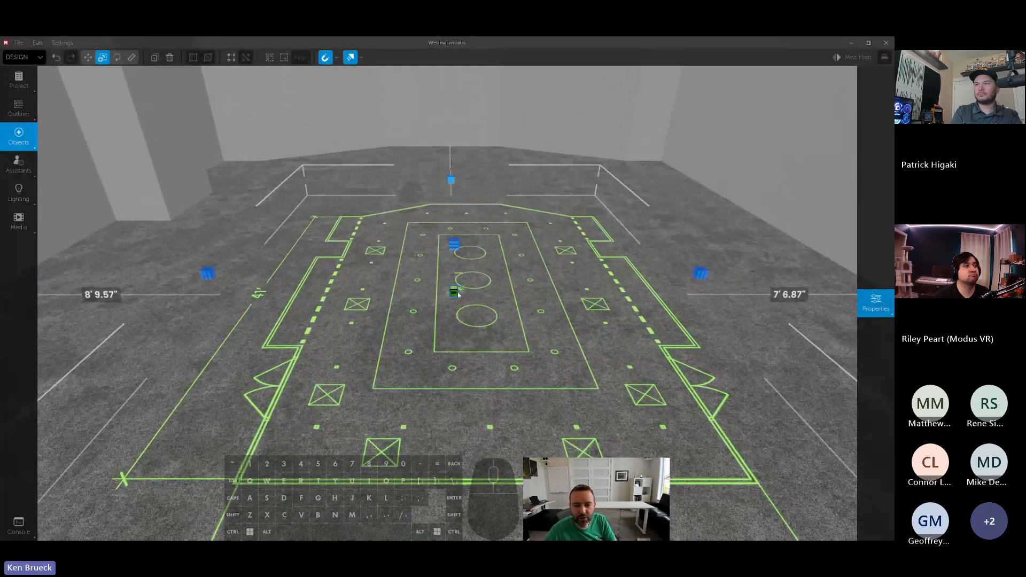
left_click_drag(453, 296, 436, 297)
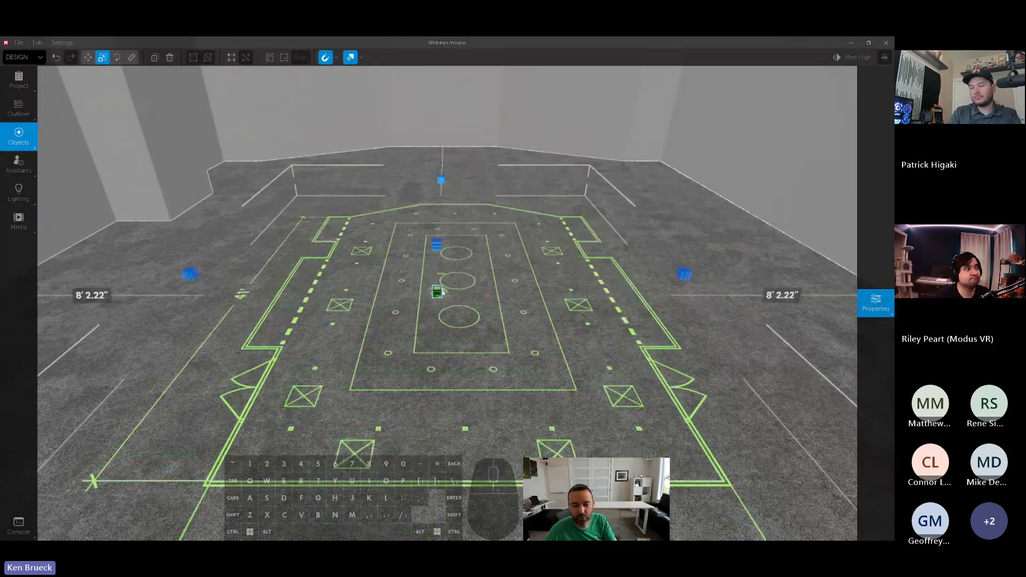
mouse_move(436, 295)
left_mouse_down()
mouse_move(457, 278)
mouse_move(441, 295)
left_mouse_up()
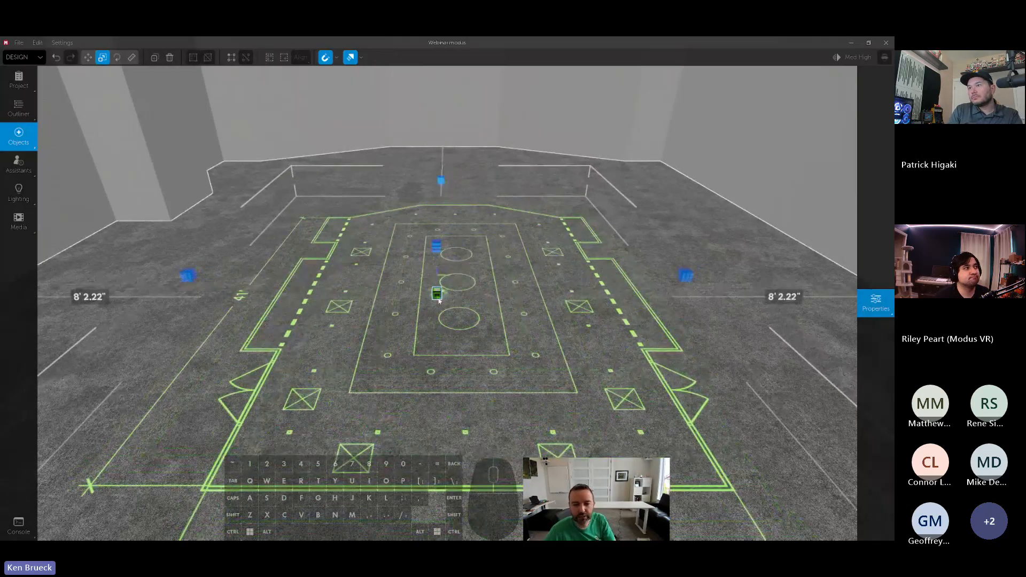
- Try scaling the uncropped plan up until its outline reaches the room walls, and shrink it back
right_click_drag(440, 302, 453, 275)
left_click(454, 274)
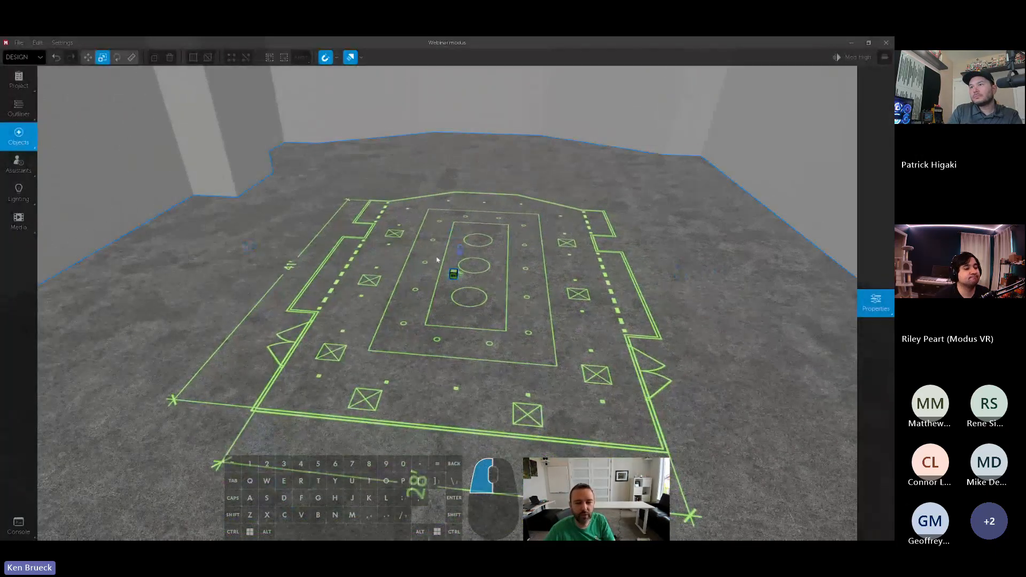
mouse_move(453, 274)
left_mouse_down()
mouse_move(457, 257)
mouse_move(454, 285)
left_mouse_up()
right_click_drag(457, 285, 507, 287)
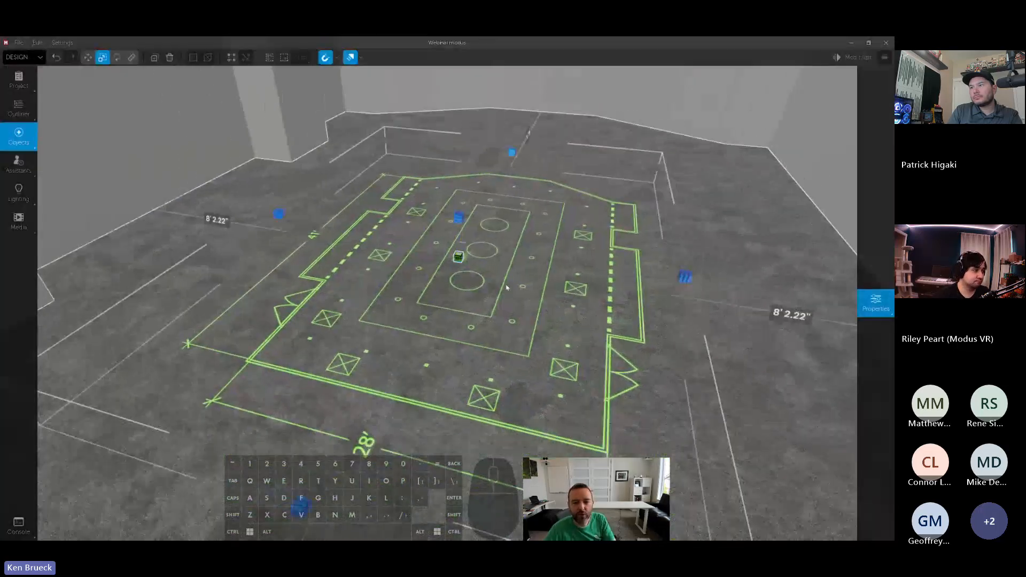
left_click_drag(684, 278, 775, 289)
left_click_drag(259, 222, 61, 214)
right_click_drag(332, 261, 355, 256)
left_click_drag(355, 256, 334, 254)
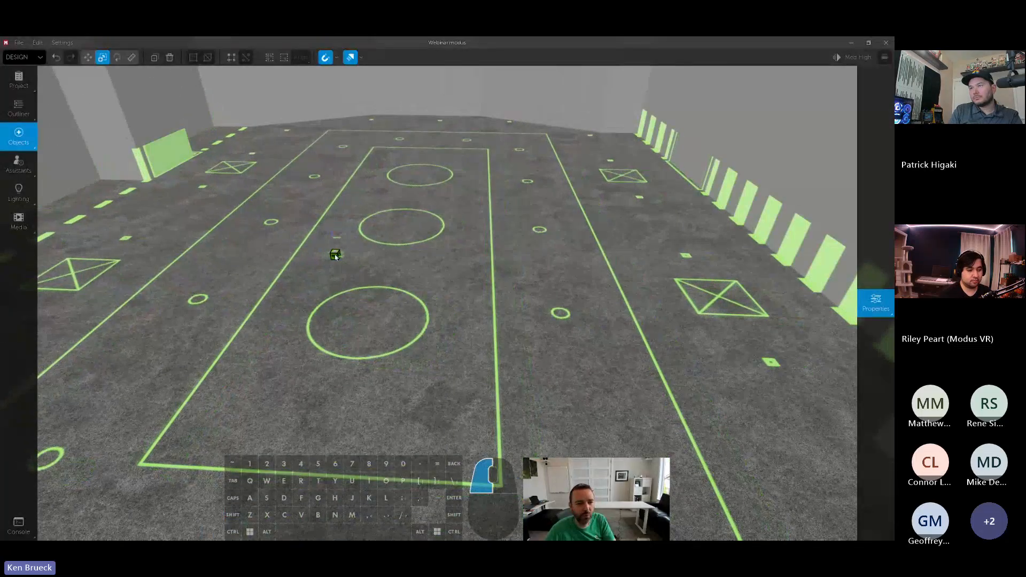
key("s")
right_click_drag(334, 254, 315, 233)
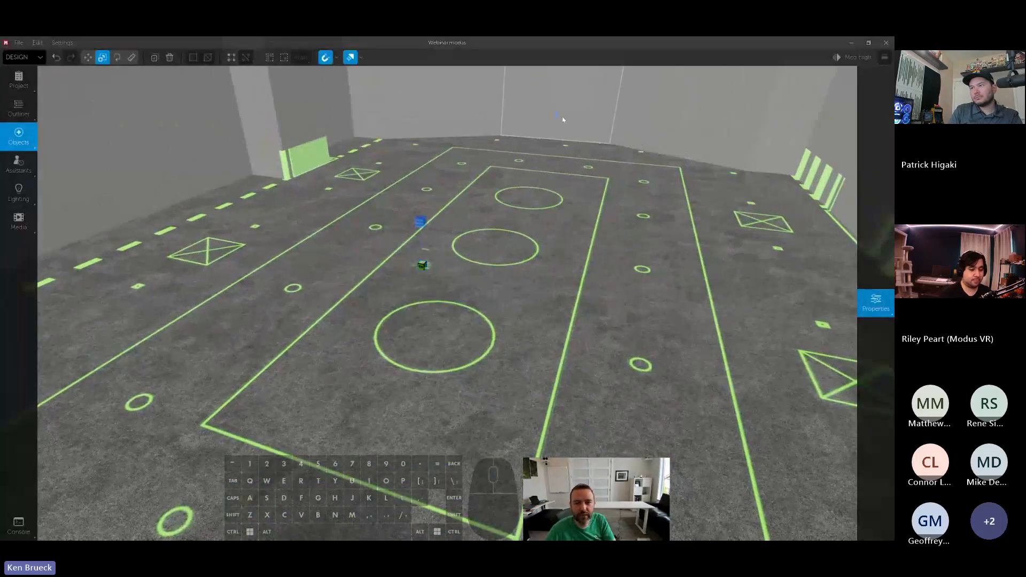
left_click_drag(561, 119, 498, 181)
left_click_drag(422, 267, 440, 260)
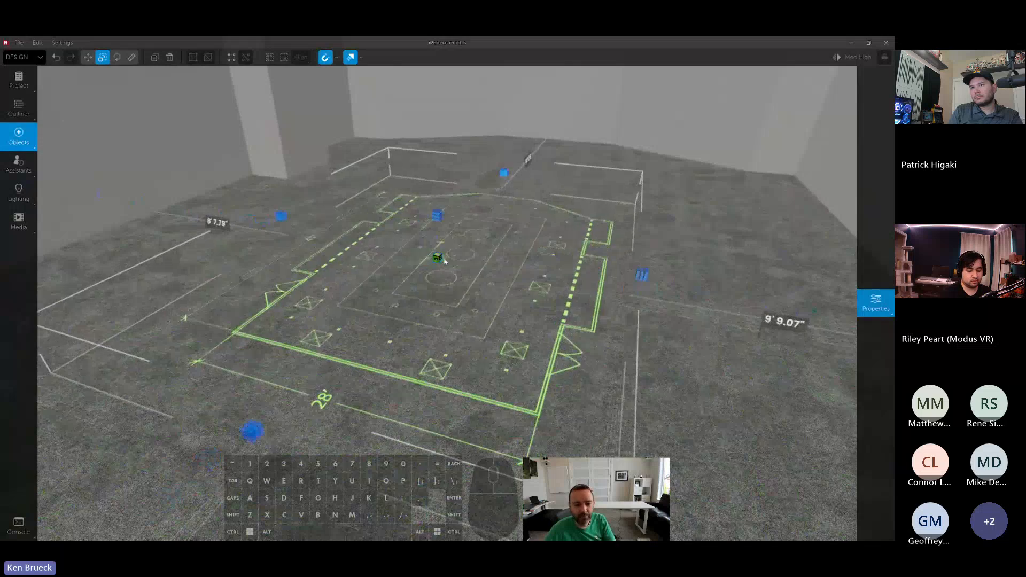
- Switch to Photoshop, show the Group 1 crop overlay, examine where it meets the plan's walls, and view floorplan cropped.jpg
key("alt")
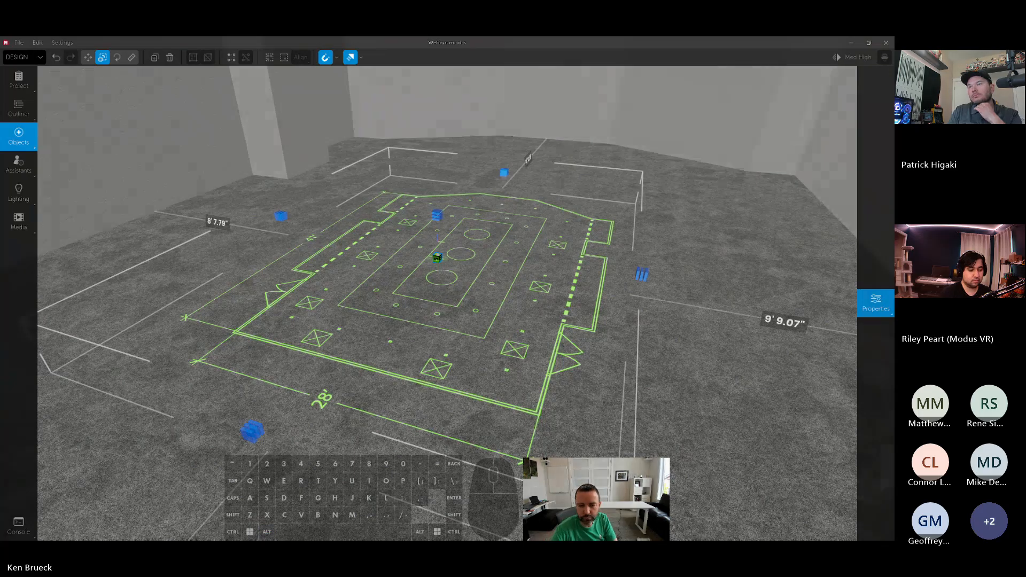
key("alt+Tab")
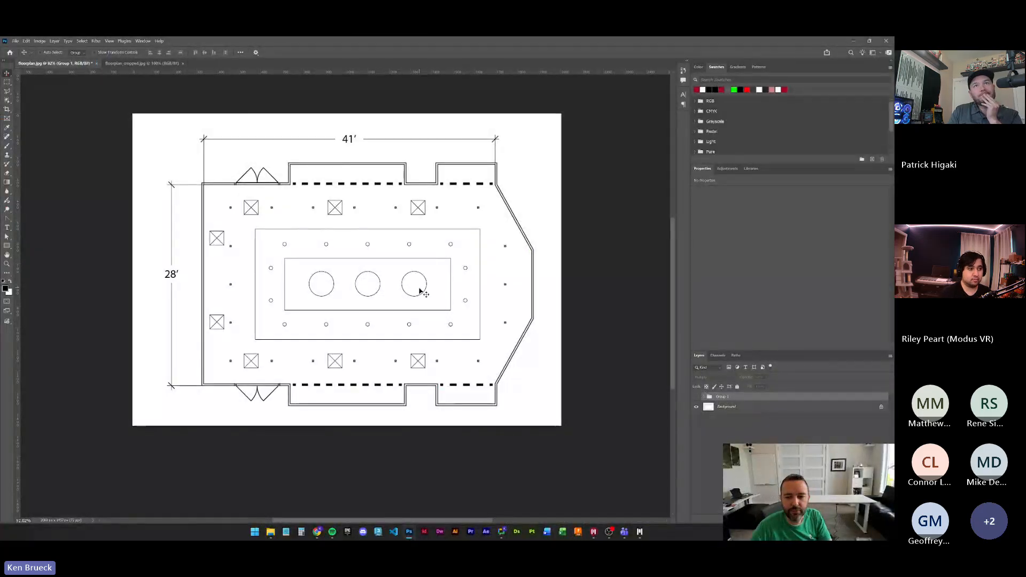
left_click_drag(423, 227, 444, 249)
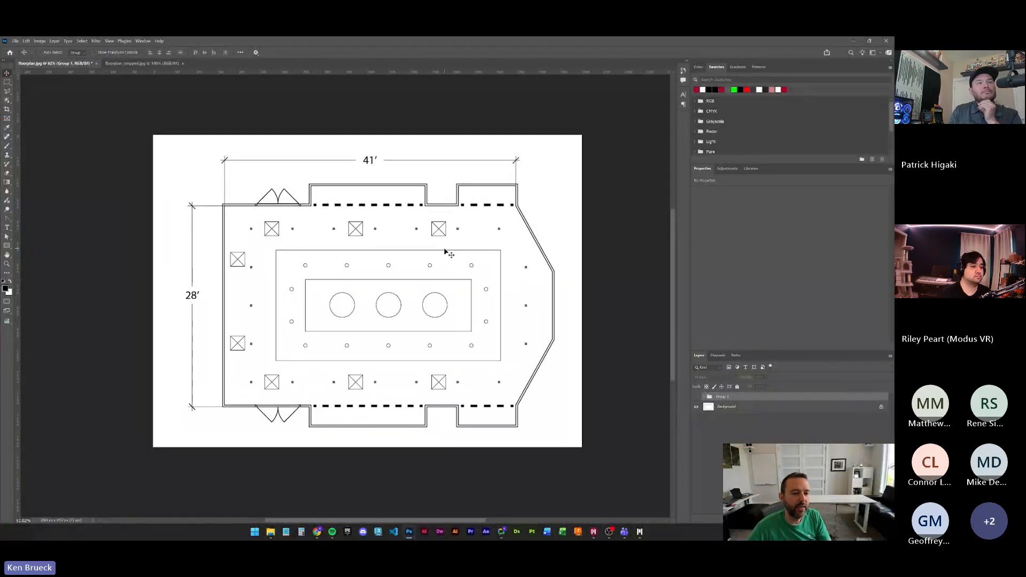
left_click(696, 396)
left_click_drag(362, 187, 378, 153)
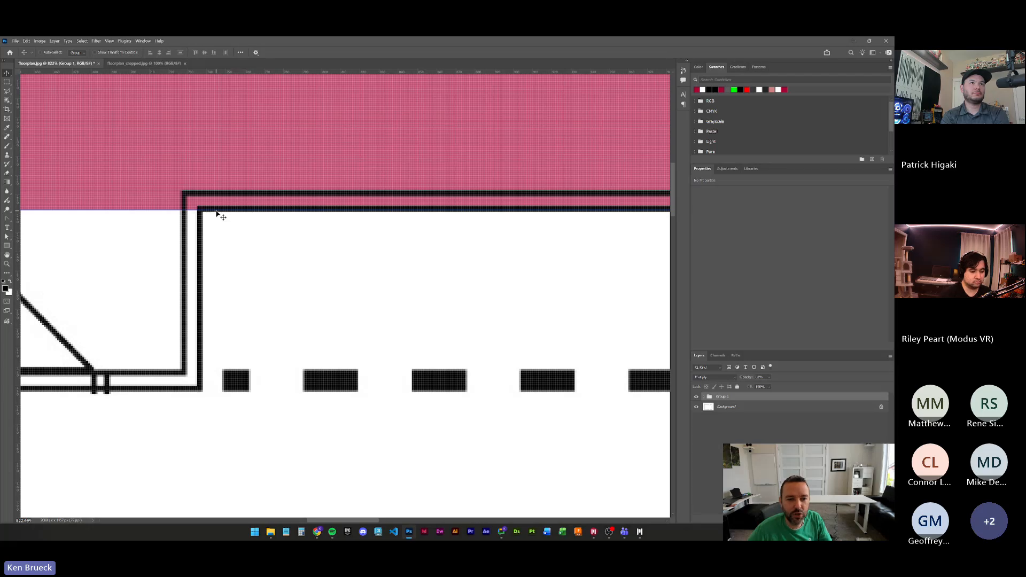
left_click_drag(342, 212, 307, 213, "ctrl")
left_click_drag(335, 220, 315, 178)
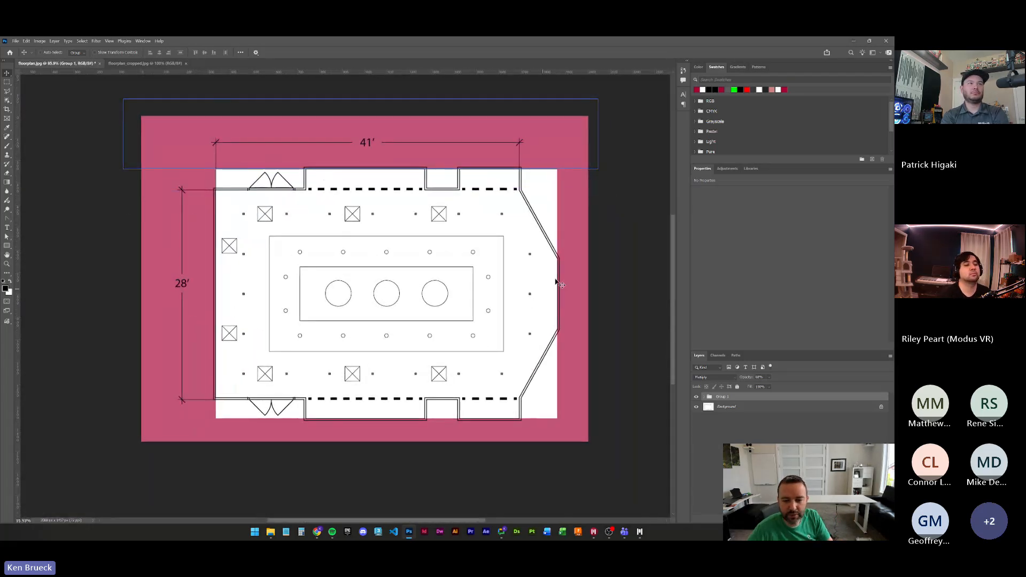
left_click(140, 64)
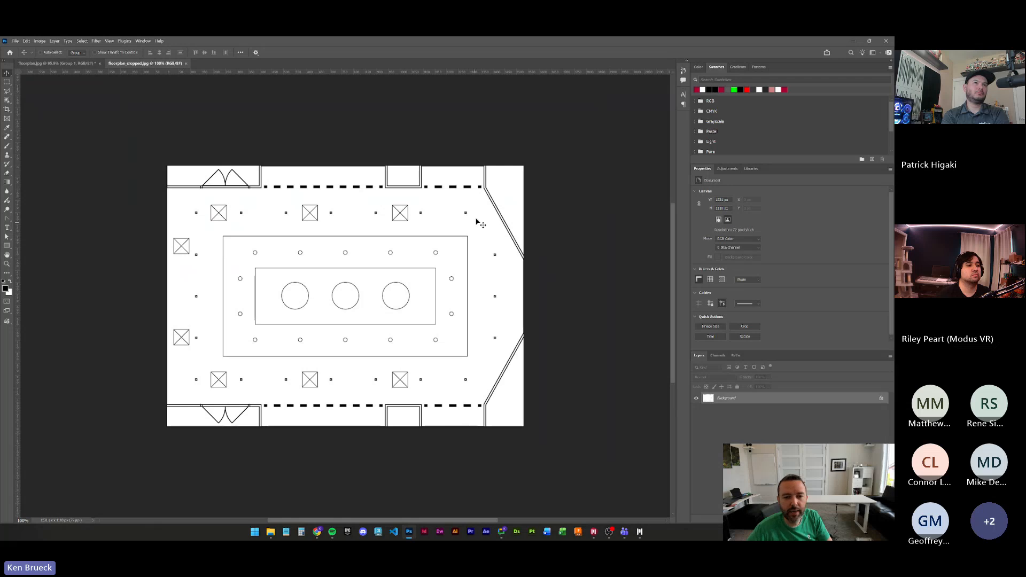
- Switch back to Modus VR and replace the reference projection's image with the cropped floor plan
key("alt+Tab")
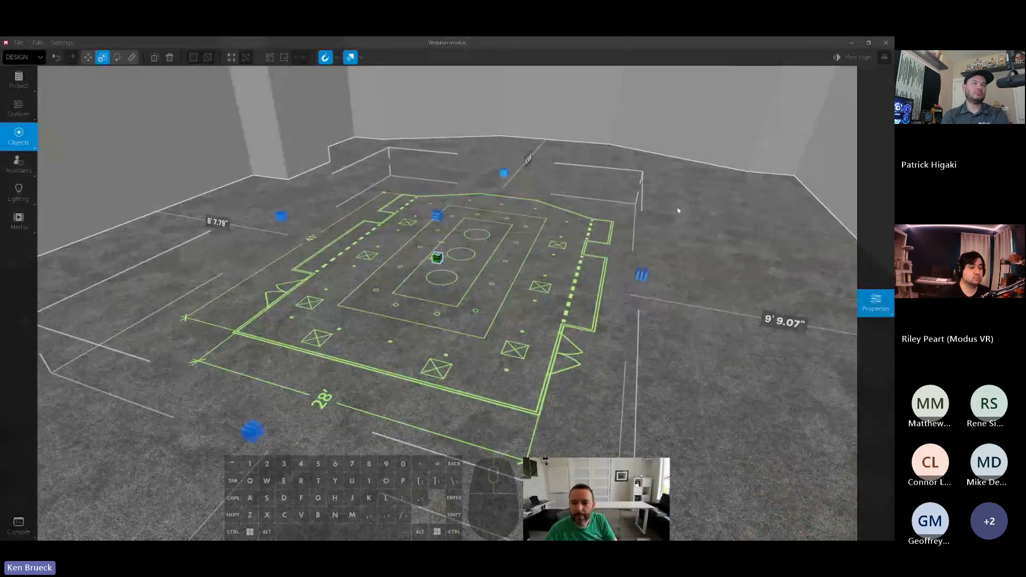
left_click(875, 301)
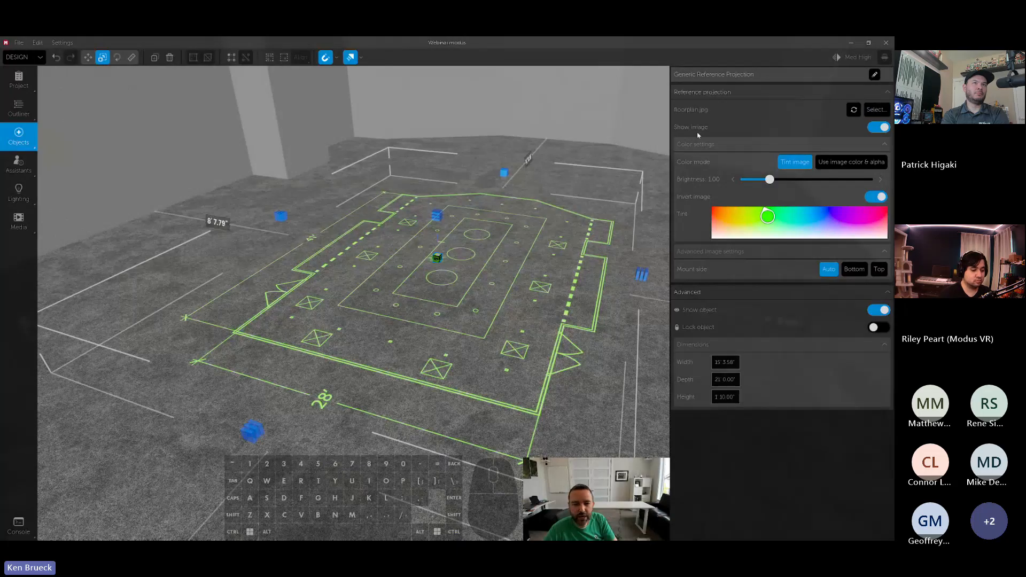
left_click(314, 179)
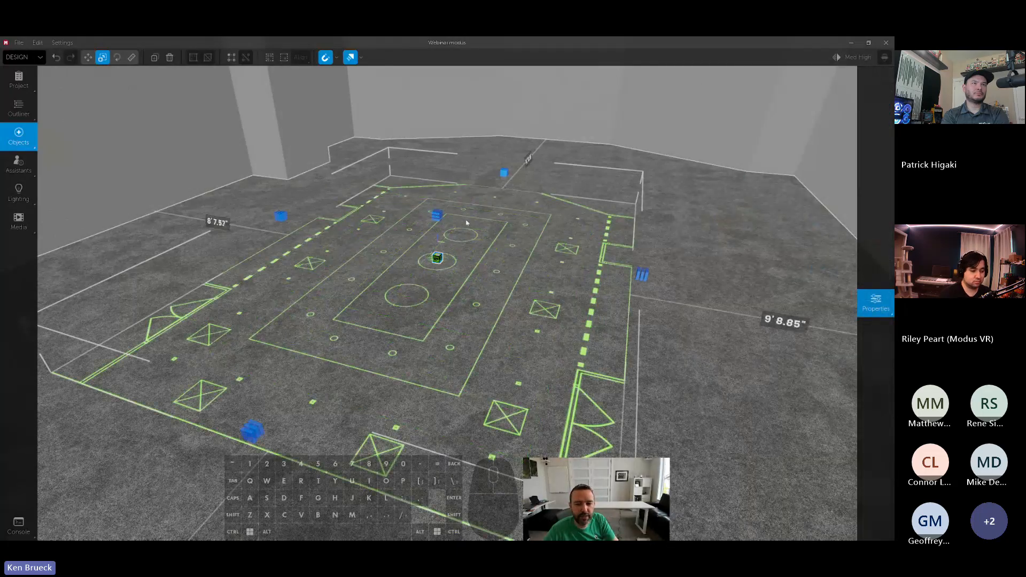
- Centre the cropped plan projection between the side walls and shift it along the room's length
key("s")
key("a")
right_click_drag(467, 223, 399, 261)
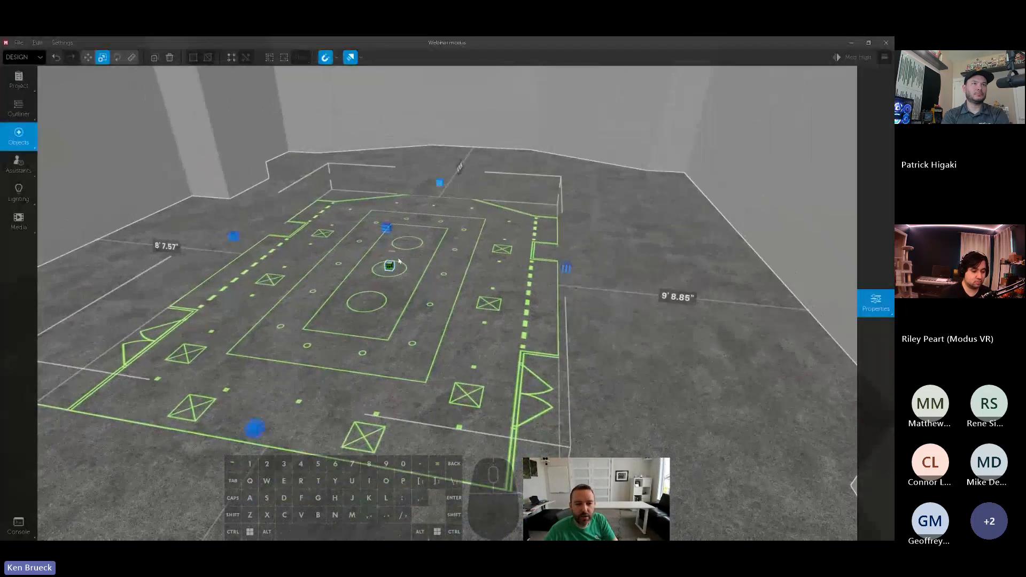
left_click_drag(391, 265, 399, 267)
key("d")
right_click_drag(400, 267, 451, 260)
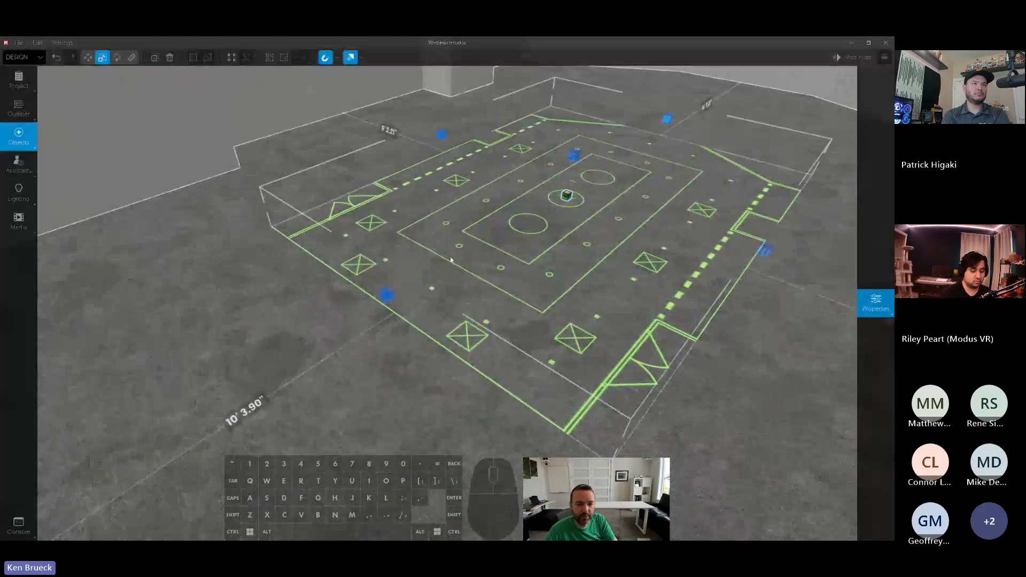
left_click_drag(567, 196, 591, 181)
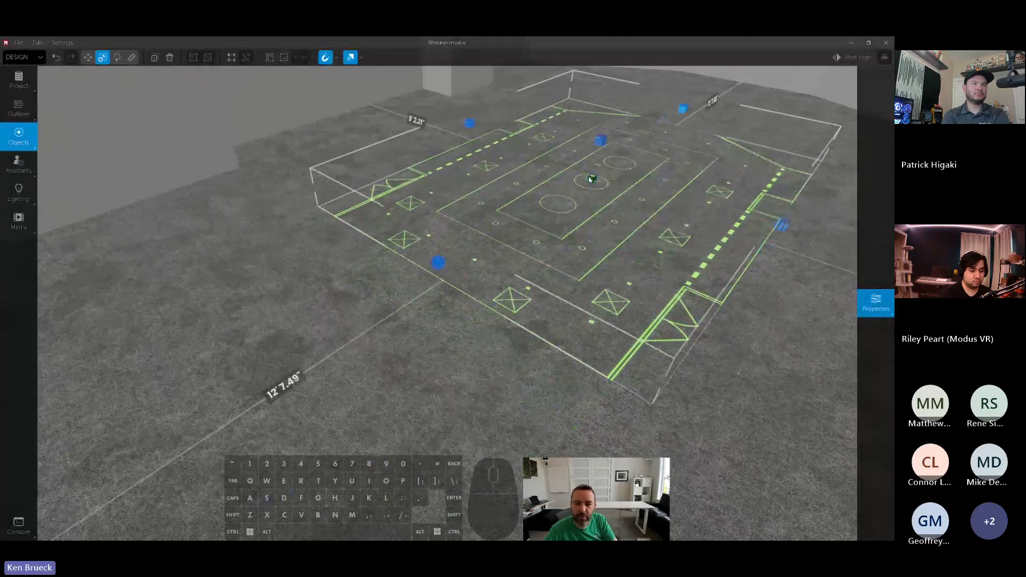
right_click_drag(591, 182, 595, 213)
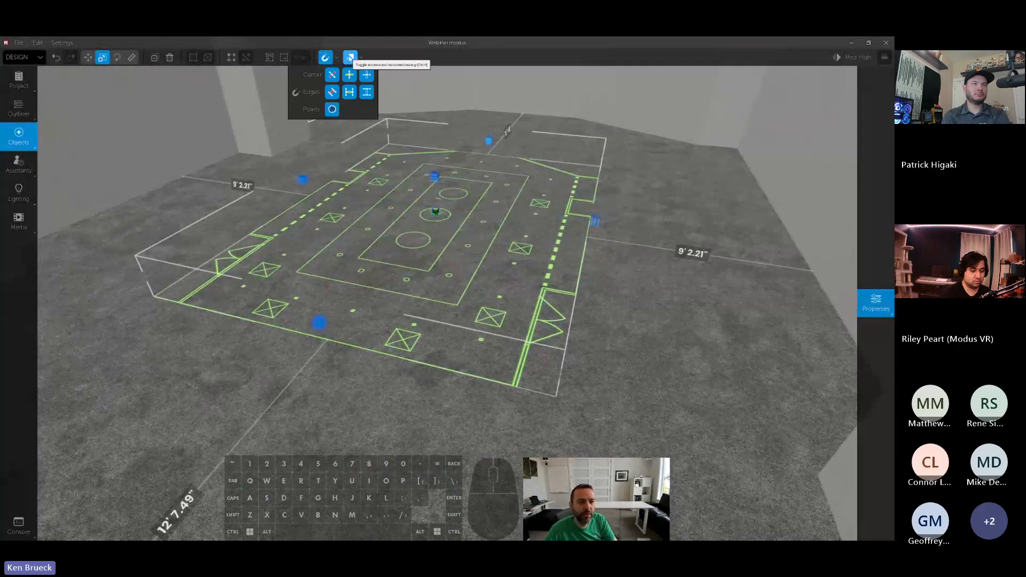
- Turn off incremental snapping and scale the projection up until the plan's edges meet the room walls
left_click(351, 58)
left_click_drag(595, 220, 826, 268)
right_click_drag(826, 268, 727, 253)
key("w")
key("d")
key("a")
key("space")
key("d")
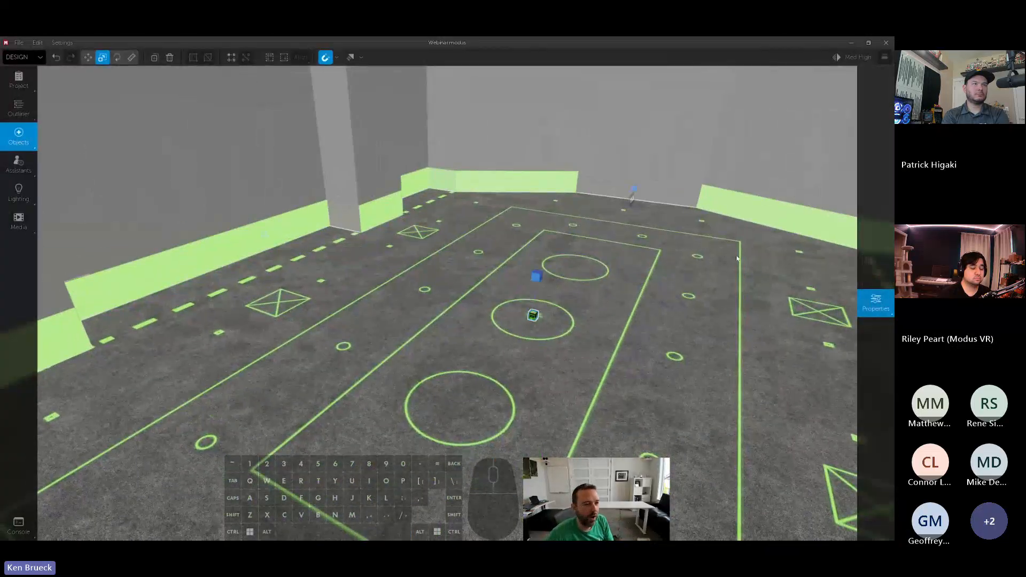
- Search the objects for cabinets and place the generic Cabinets in the long bump-out before the column
left_click(21, 141)
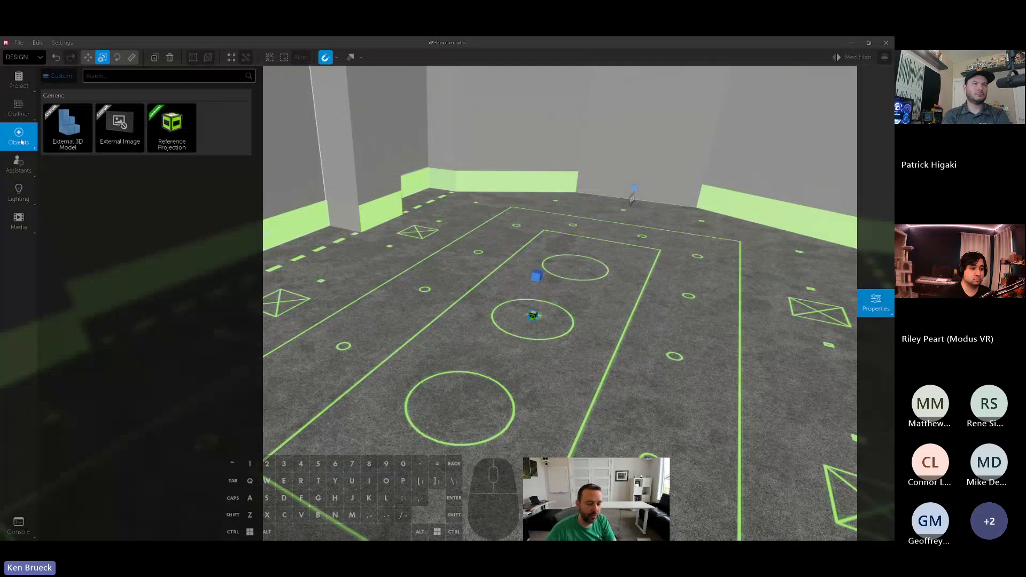
type("cabine")
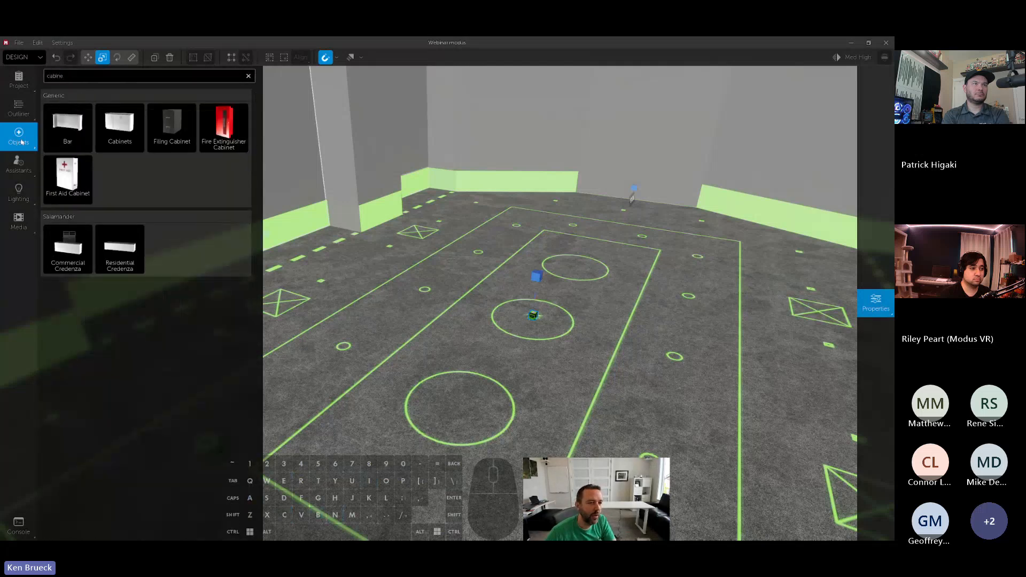
left_click_drag(119, 125, 247, 268)
key("w")
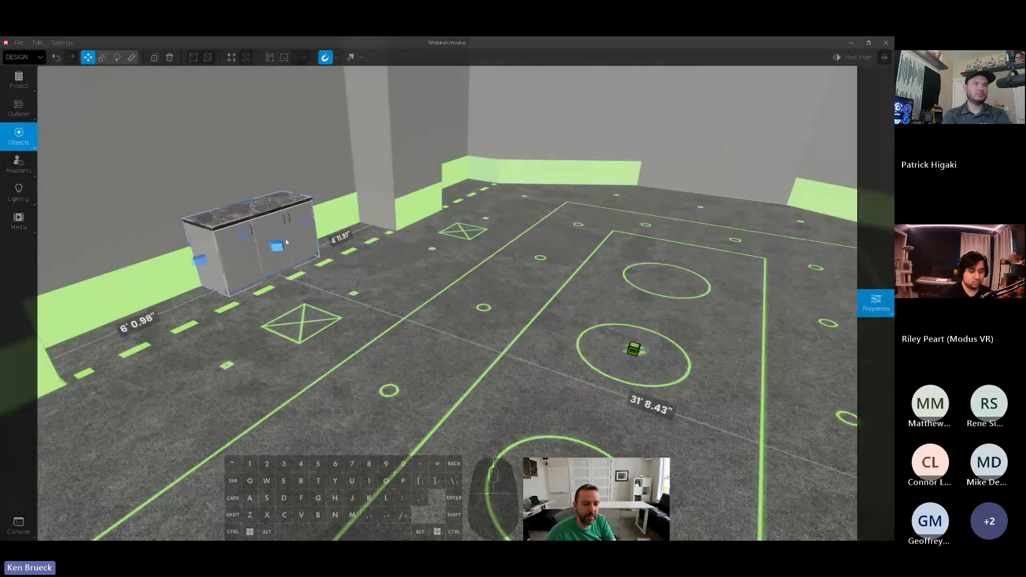
left_click_drag(303, 230, 274, 252)
- Increase the reference projection's height so the plan projects higher up the walls and cabinets
key("e")
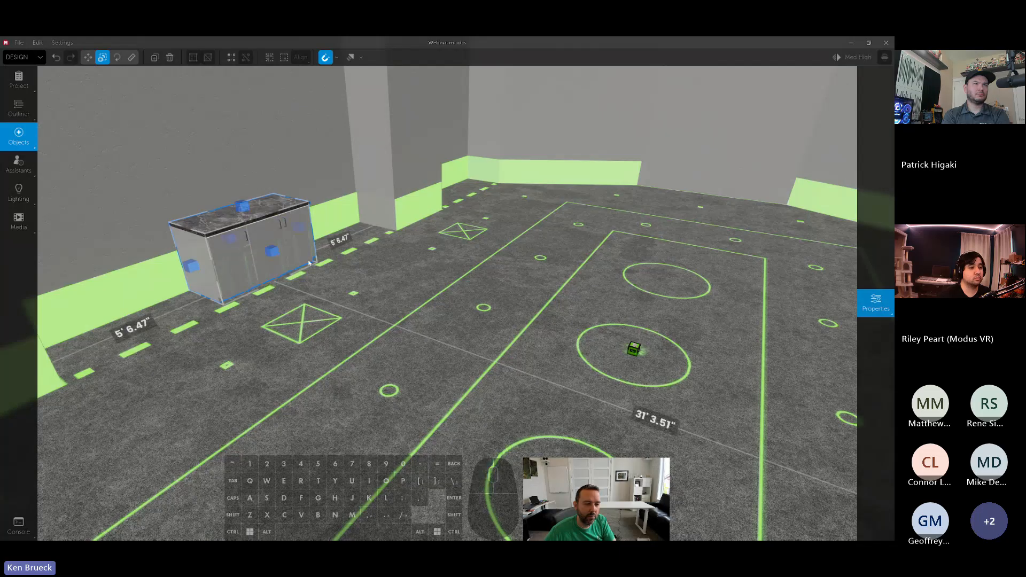
left_click(634, 350)
left_click_drag(644, 302, 643, 248)
- Stretch the cabinets along the wall to fill the width of the long bump-out
left_click(272, 252)
left_click_drag(273, 252, 274, 253)
key("w")
right_click_drag(299, 261, 246, 256)
left_click_drag(467, 228, 567, 213)
left_click_drag(347, 244, 184, 270)
key("w")
key("d")
key("space")
- Add a second set of cabinets in the short bump-out beyond the column and fit it to that recess
right_click_drag(184, 270, 300, 271)
left_click_drag(357, 276, 540, 266, "alt")
key("d")
right_click_drag(540, 266, 618, 241)
left_click_drag(662, 235, 704, 233)
key("e")
left_click_drag(354, 267, 555, 251)
key("a")
right_click_drag(555, 252, 614, 267)
key("shift+s")
key("shift+s")
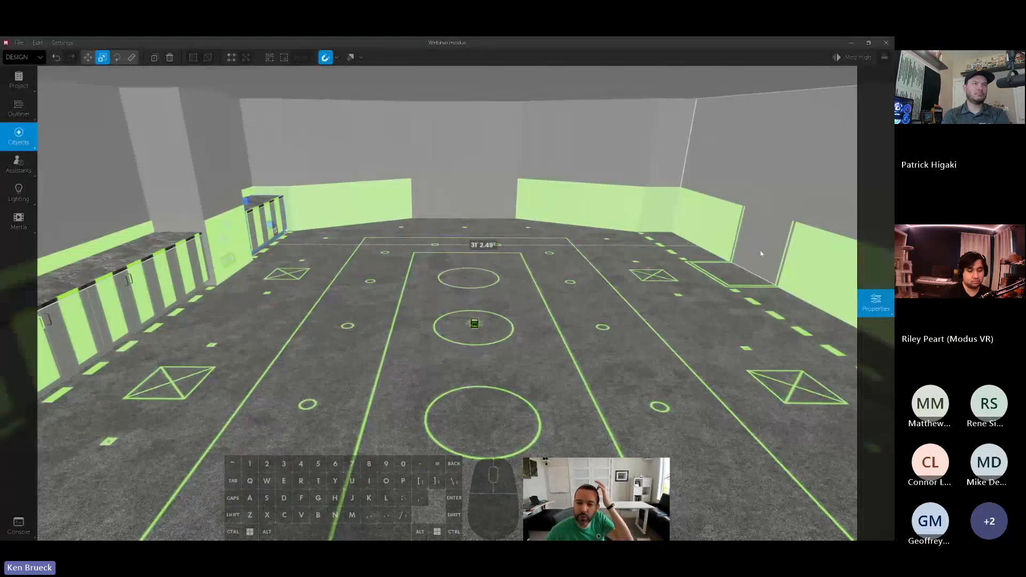
- Search the objects for a primitive and place the Primitive Block at the projected column outline on the wall opposite the cabinets
right_click_drag(481, 250, 553, 229)
right_click_drag(512, 285, 663, 291)
key("w")
key("space")
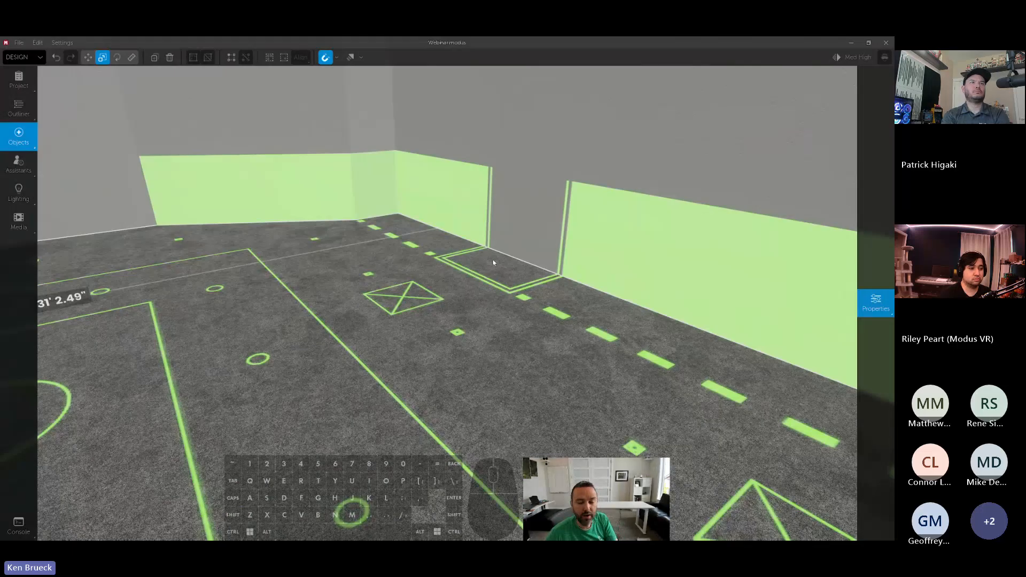
key("s")
right_click_drag(494, 262, 653, 257)
left_click(19, 137)
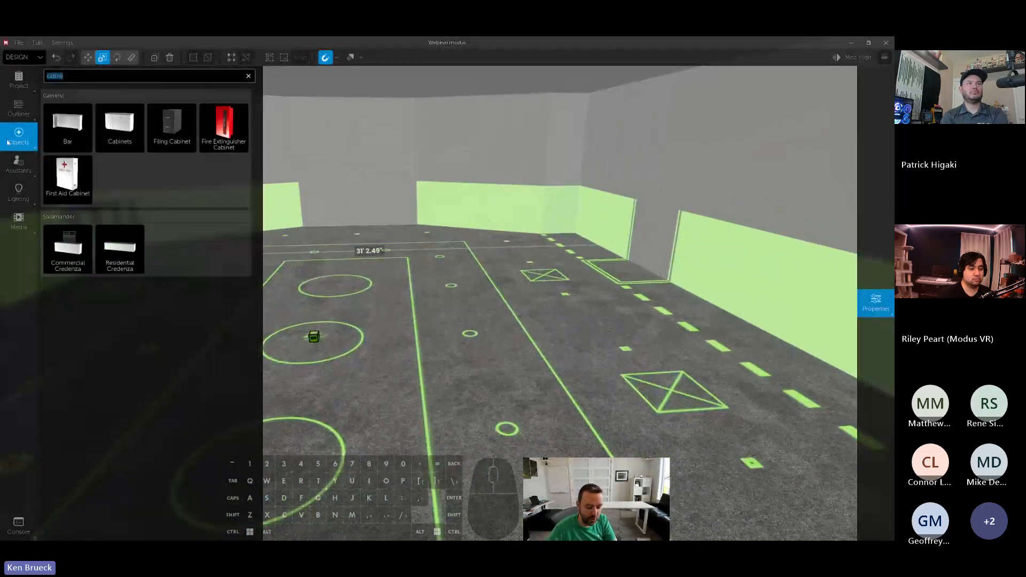
type("wall")
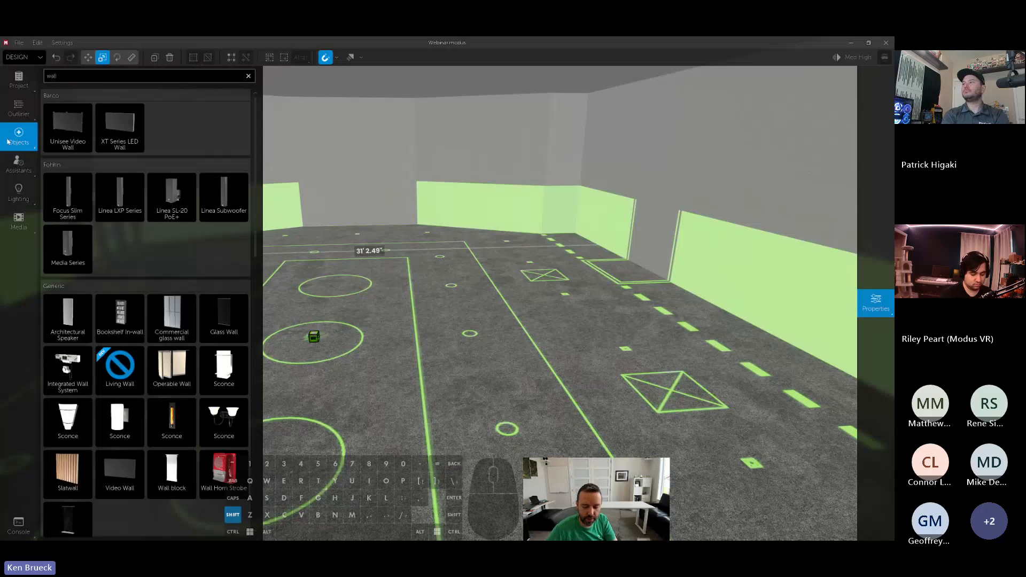
key("shift+Home")
type("prim")
left_click_drag(68, 128, 629, 269)
- Stretch the Primitive Block to fill the projected column outline and raise its height to the ceiling
key("w")
right_click_drag(630, 269, 817, 265)
key("a")
key("space")
left_click_drag(401, 294, 372, 293)
left_click_drag(476, 288, 563, 286)
left_click_drag(472, 307, 480, 332)
key("s")
right_click_drag(480, 332, 481, 332)
left_click_drag(439, 343, 446, 126)
key("s")
key("d")
right_click_drag(446, 127, 555, 181)
key("a")
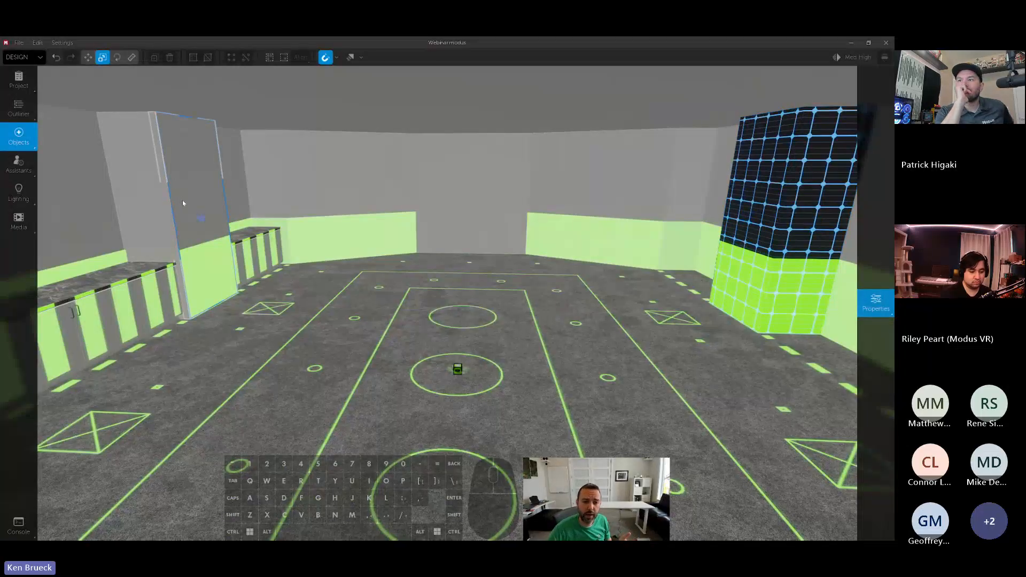
left_click(763, 222)
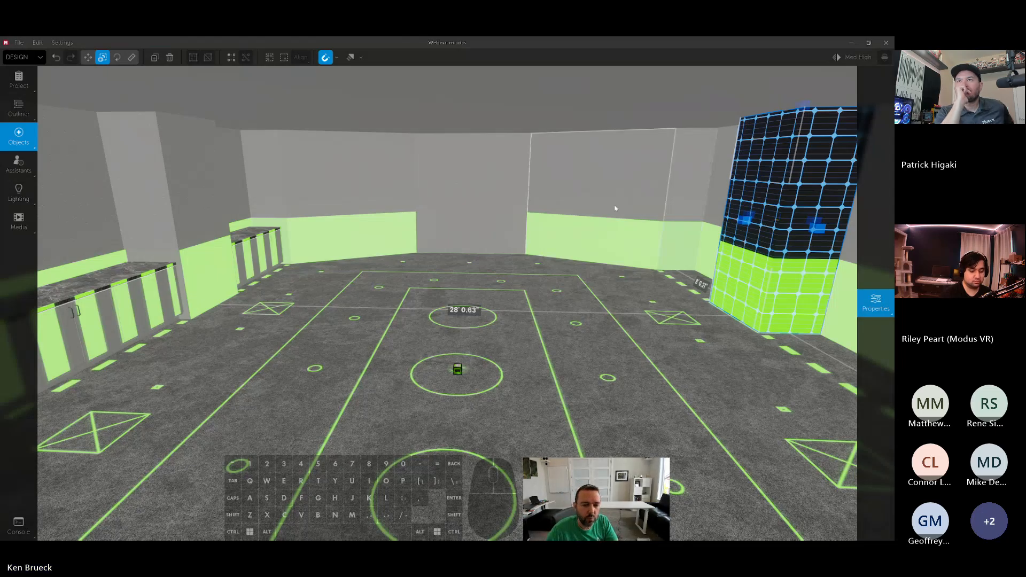
right_click_drag(615, 209, 513, 220)
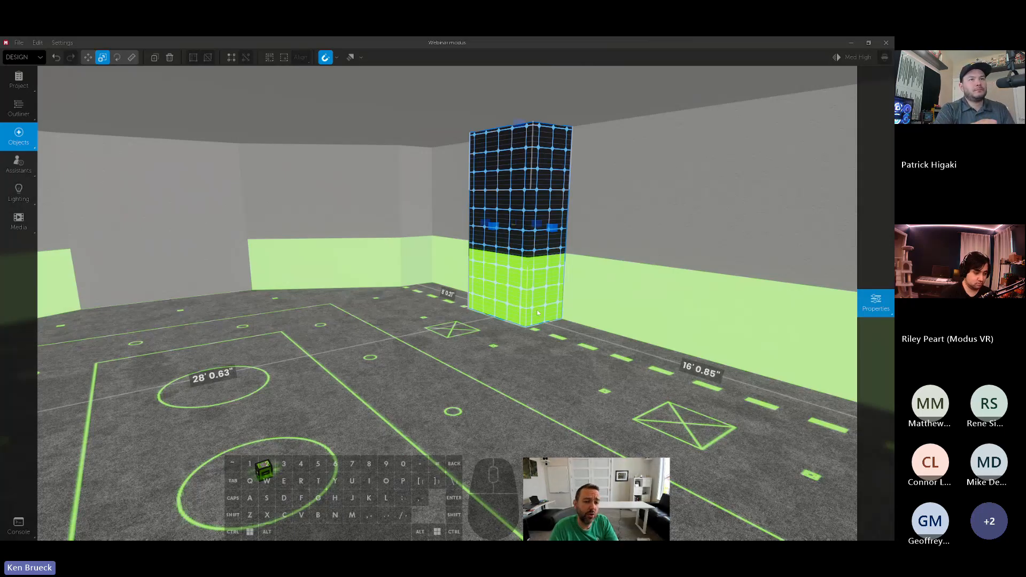
left_click_drag(538, 313, 332, 381)
key("ctrl+z")
- Inspect the wall blocks forming the column between the cabinets and view the front face's properties
right_click_drag(576, 332, 154, 372)
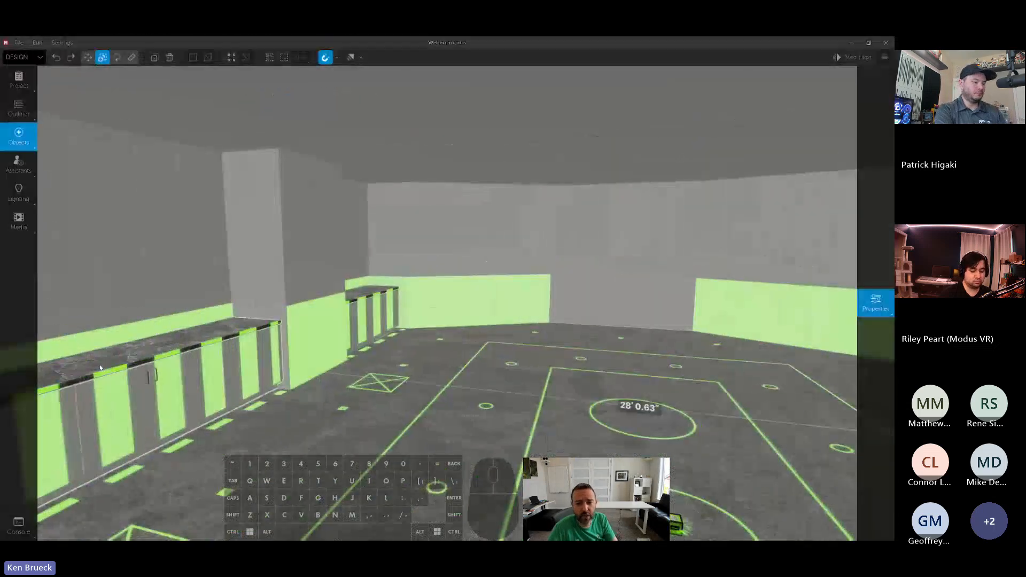
right_click_drag(593, 283, 461, 253)
left_click(461, 252)
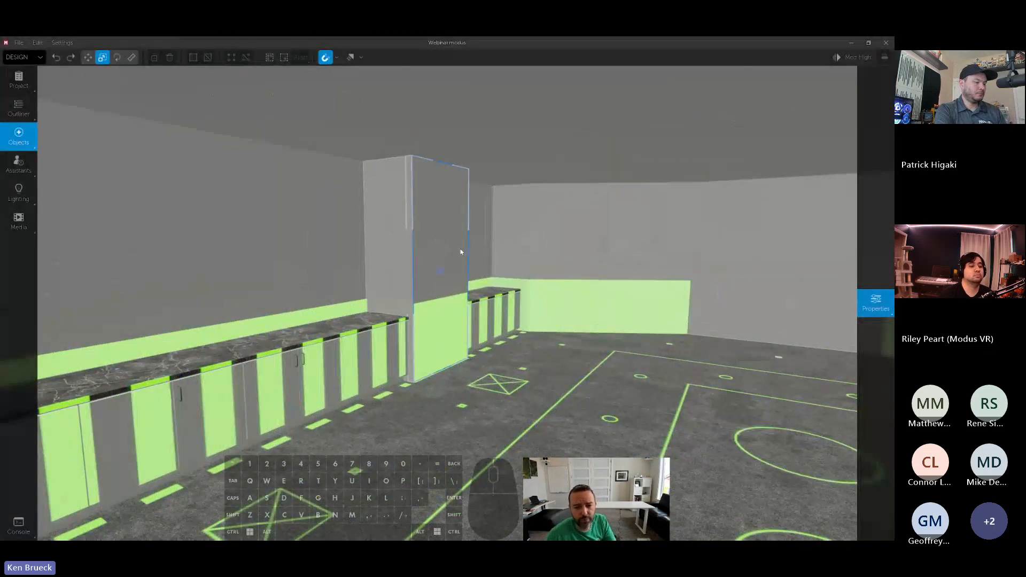
left_click(409, 257)
left_click(409, 256)
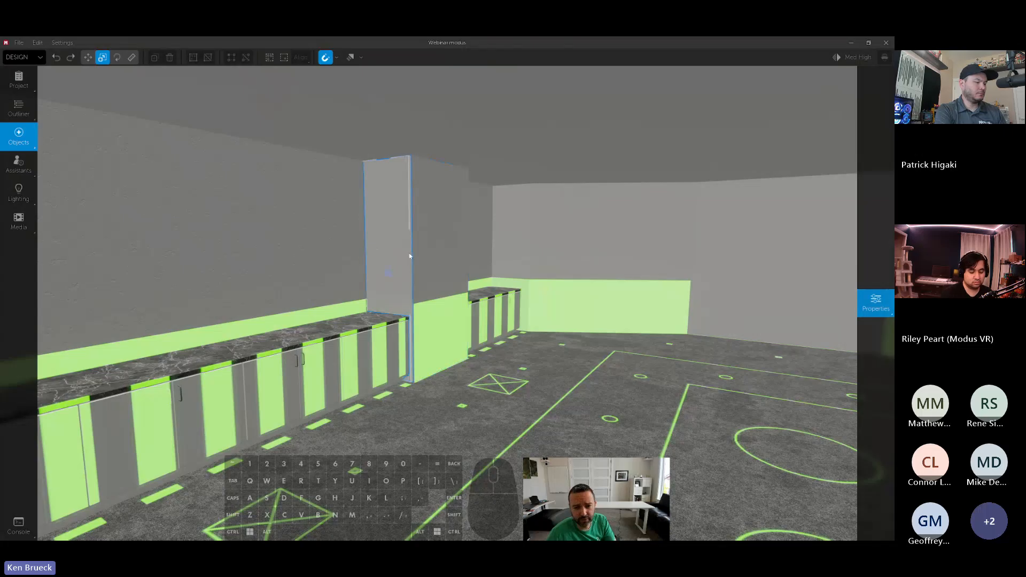
left_click(422, 251)
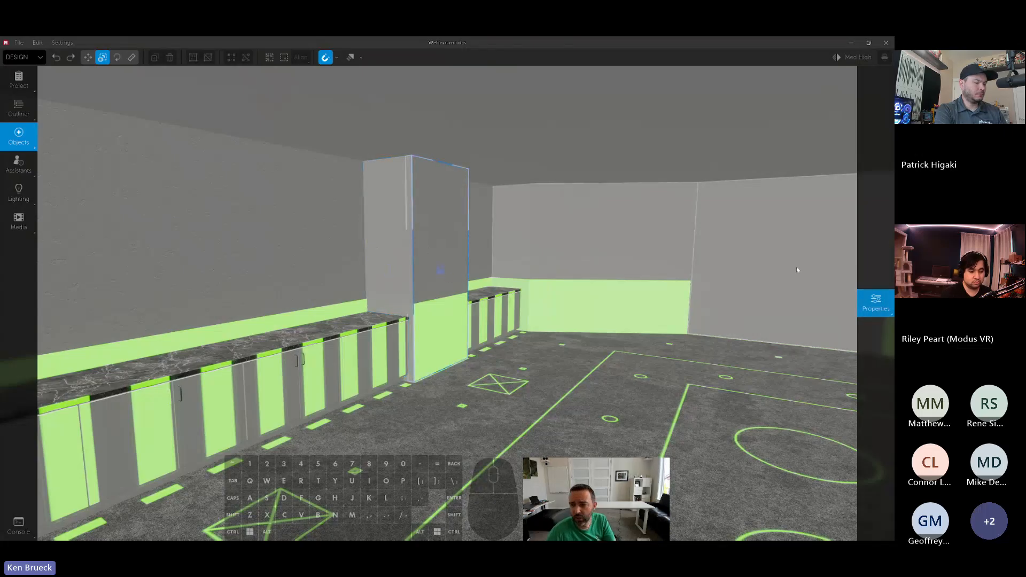
mouse_move(868, 267)
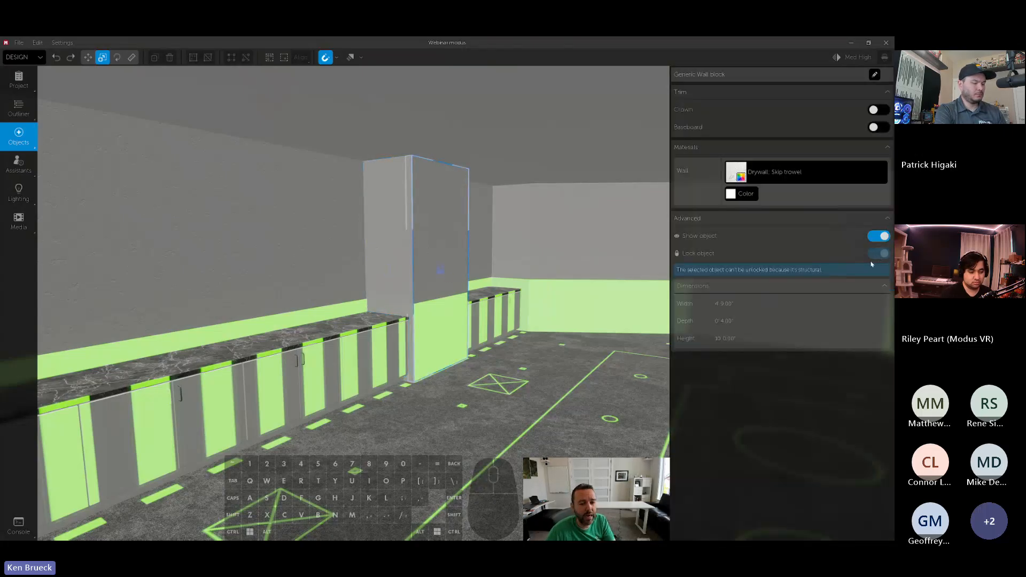
- Search the materials for wood and apply Natural Pear to the Primitive Block column
right_click_drag(350, 244, 513, 283)
right_click_drag(357, 243, 513, 270)
key("s")
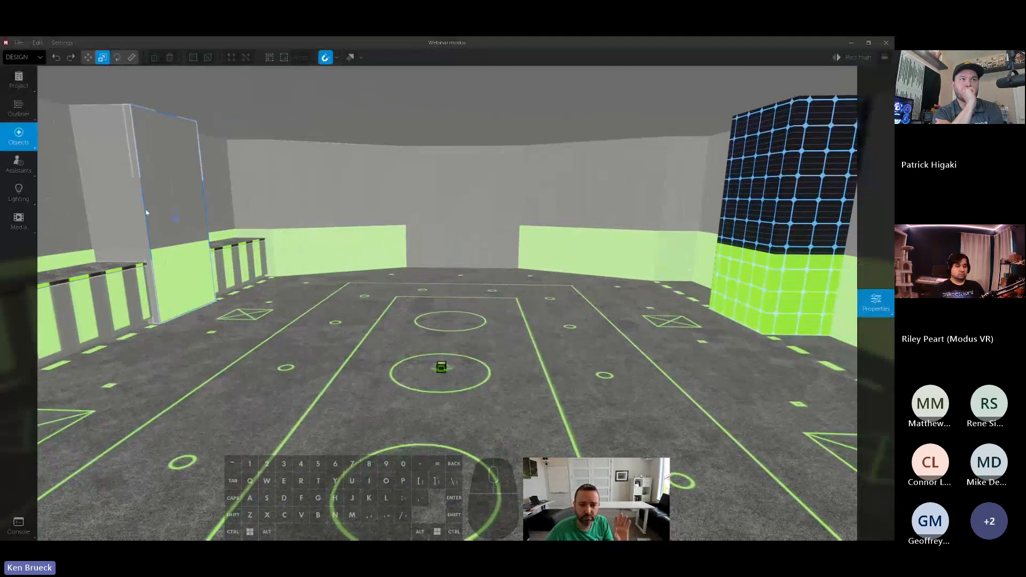
right_click_drag(194, 228, 632, 291)
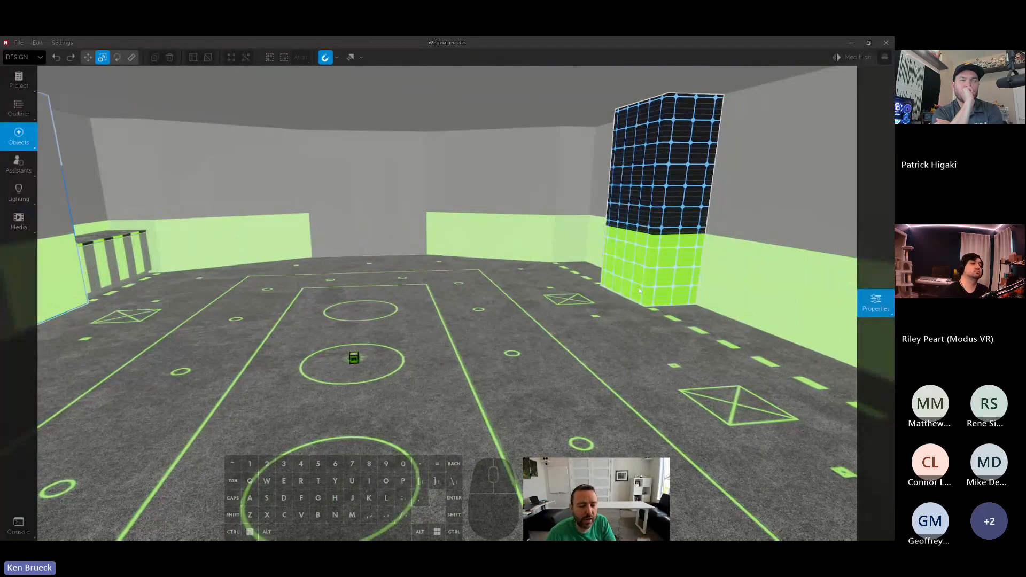
mouse_move(639, 288)
right_mouse_down()
mouse_move(528, 294)
mouse_move(639, 281)
right_mouse_up()
left_click(638, 239)
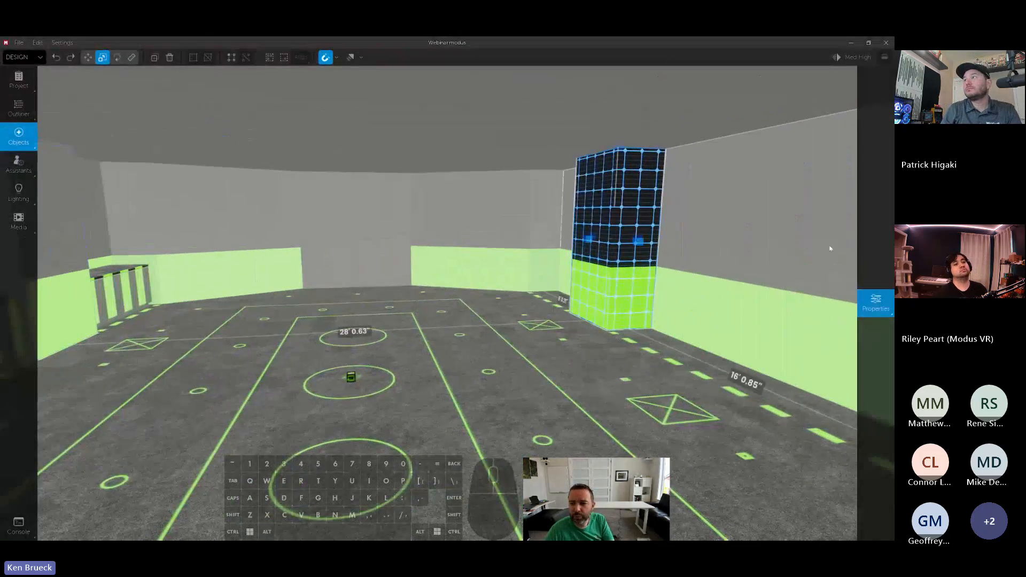
mouse_move(868, 243)
left_click(803, 209)
left_click(800, 209)
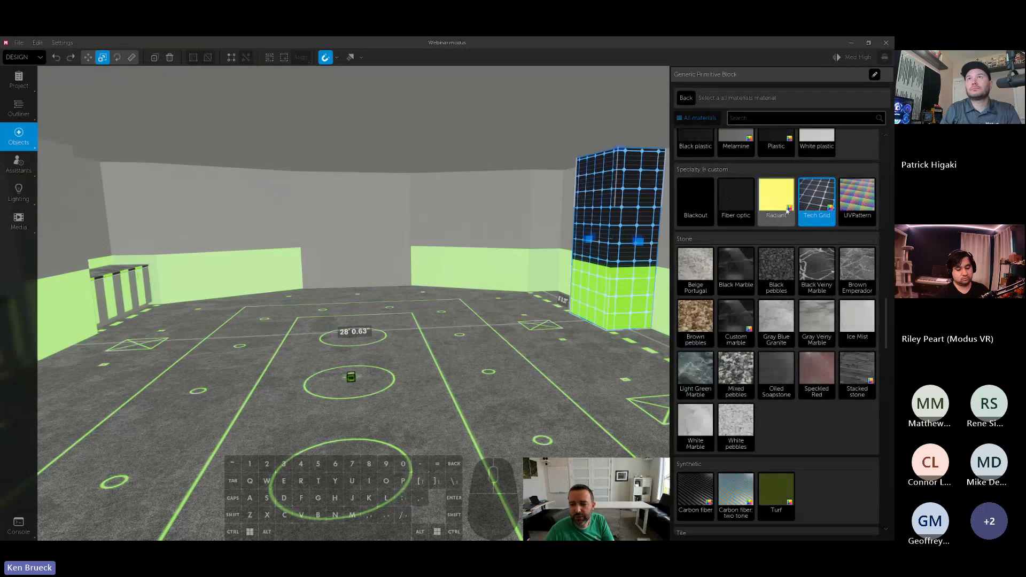
type("wood")
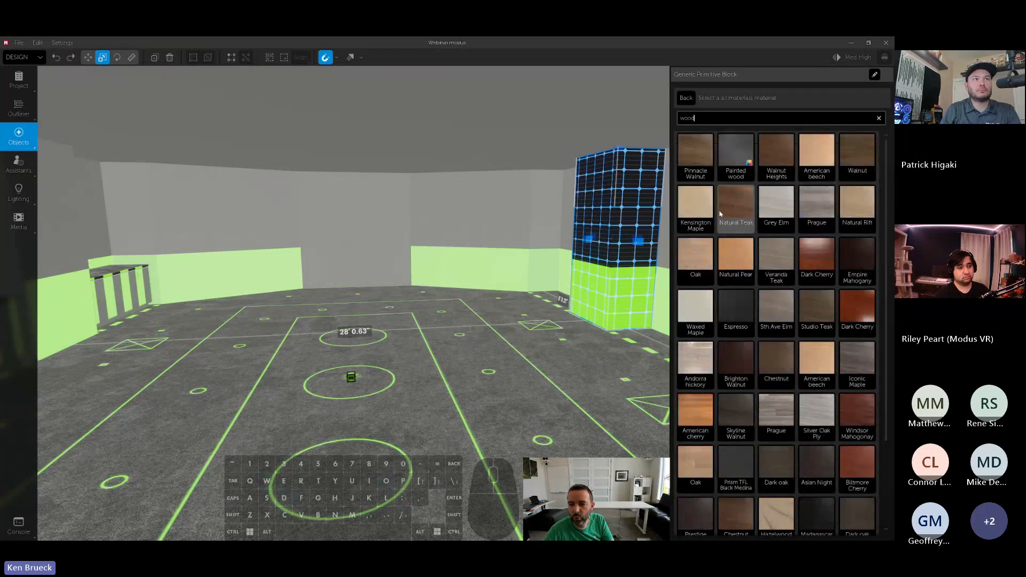
left_click(733, 259)
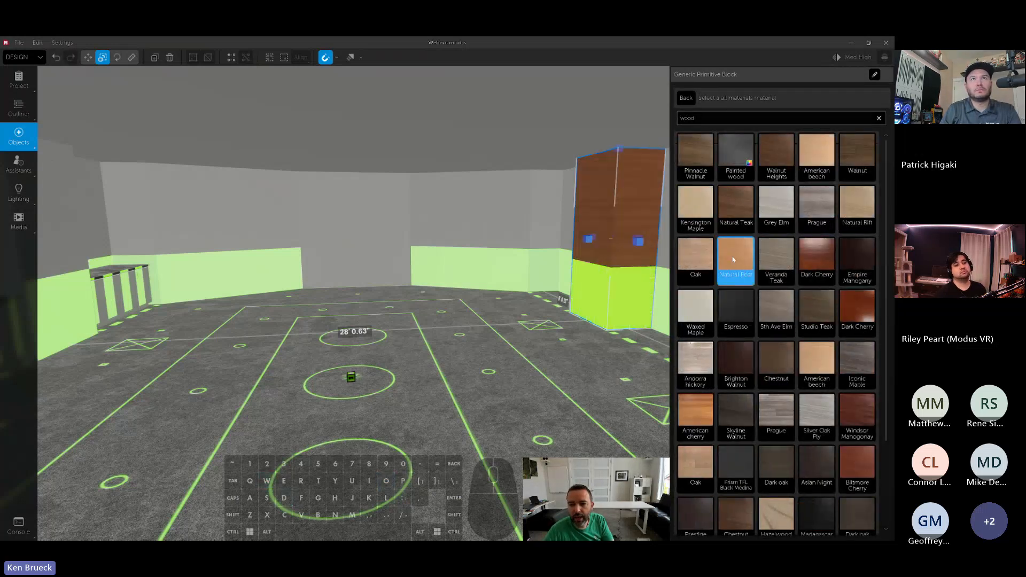
- Apply the Natural Pear wood material to the front wall of the column between the cabinets
right_click_drag(540, 227, 547, 224)
key("w")
key("a")
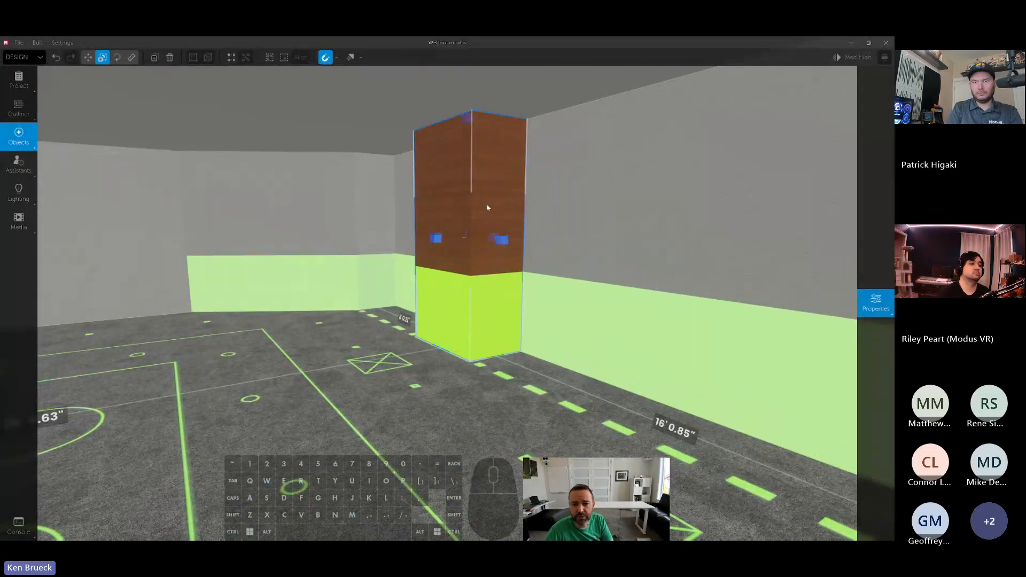
mouse_move(487, 203)
right_mouse_down()
mouse_move(418, 201)
mouse_move(495, 205)
right_mouse_up()
key("a")
key("w")
key("d")
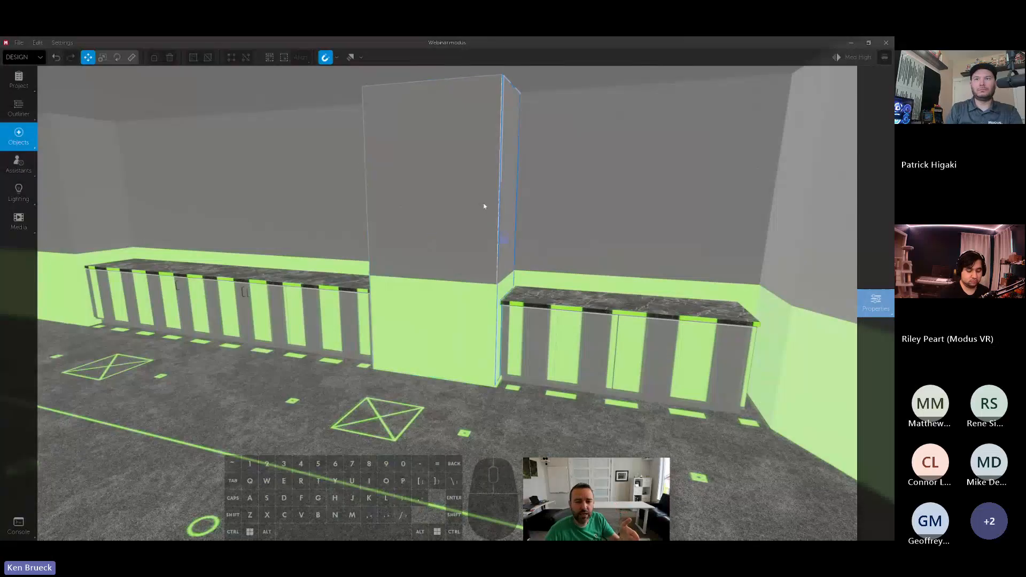
mouse_move(875, 303)
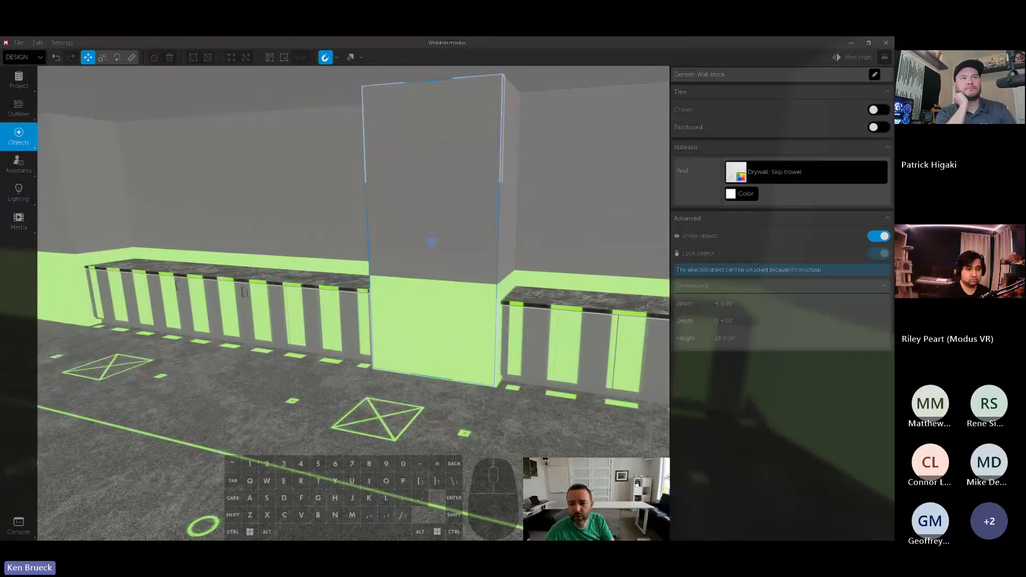
left_click(807, 181)
type("wa")
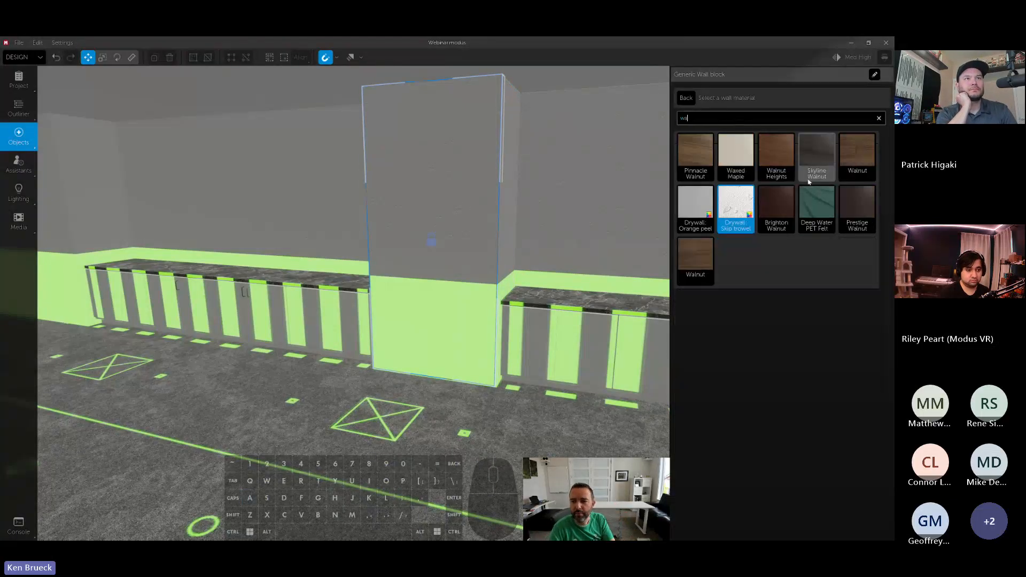
key("BackSpace")
type("ood")
left_click(739, 259)
- Select both side walls of the column between the cabinets and apply the Natural Pear wood material to them
right_click_drag(577, 247, 577, 247)
key("w")
key("d")
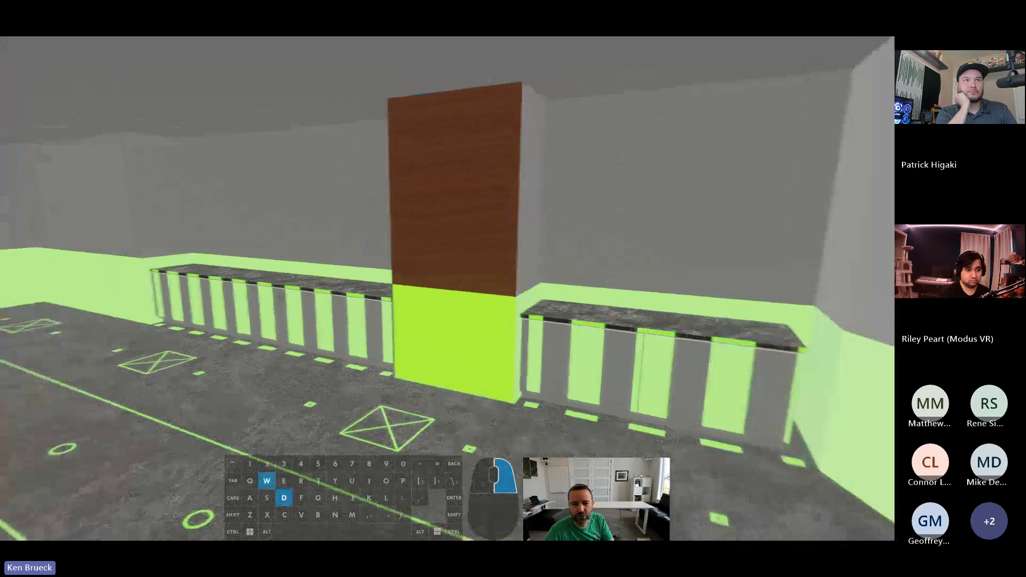
right_click_drag(513, 272, 513, 272)
key("w")
key("a")
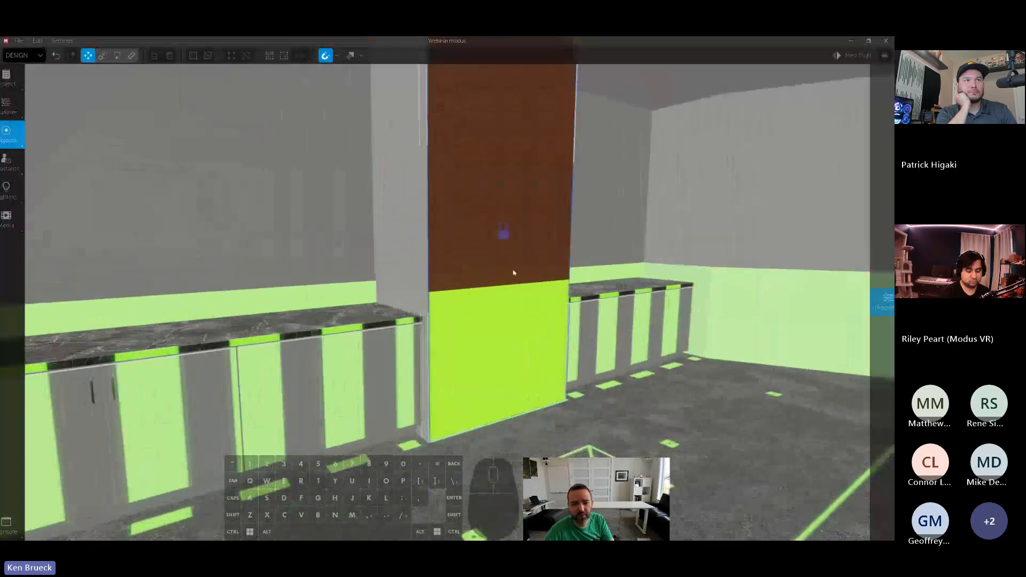
key("w")
key("d")
right_click_drag(404, 235, 404, 235)
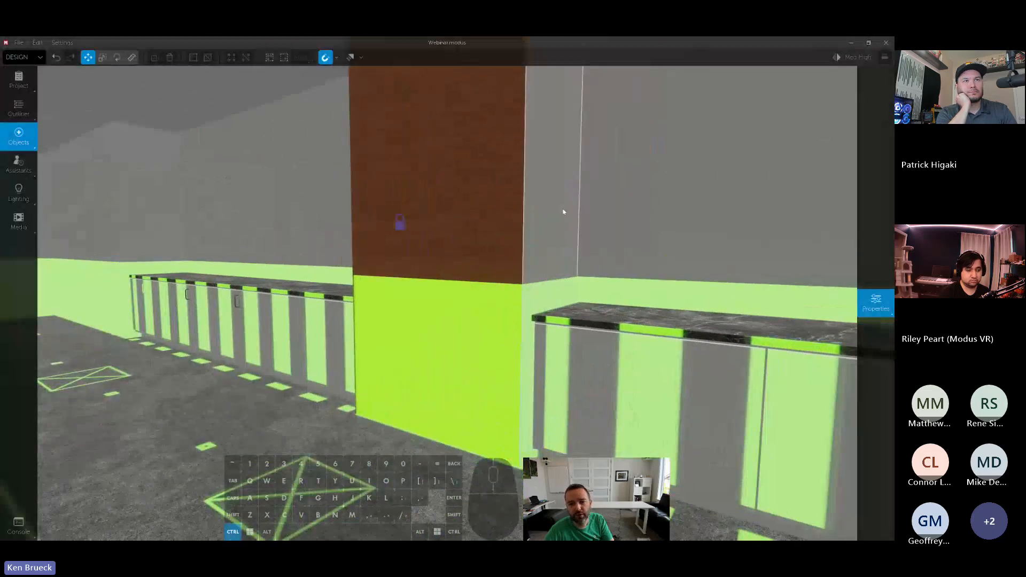
left_click(563, 212, "ctrl")
left_click(780, 210, "ctrl")
right_click(780, 210)
left_click(794, 178)
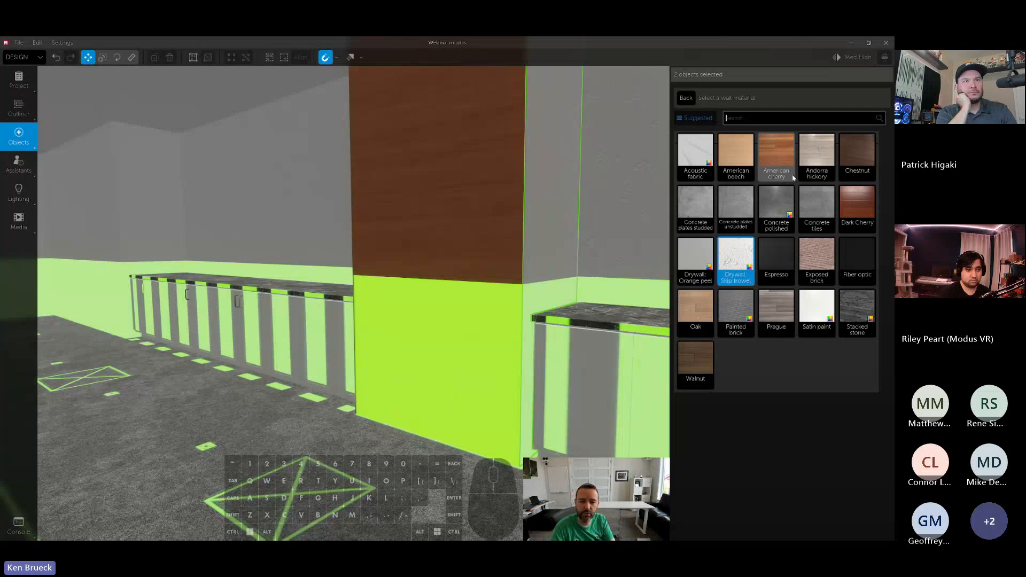
type("wood")
left_click(740, 247)
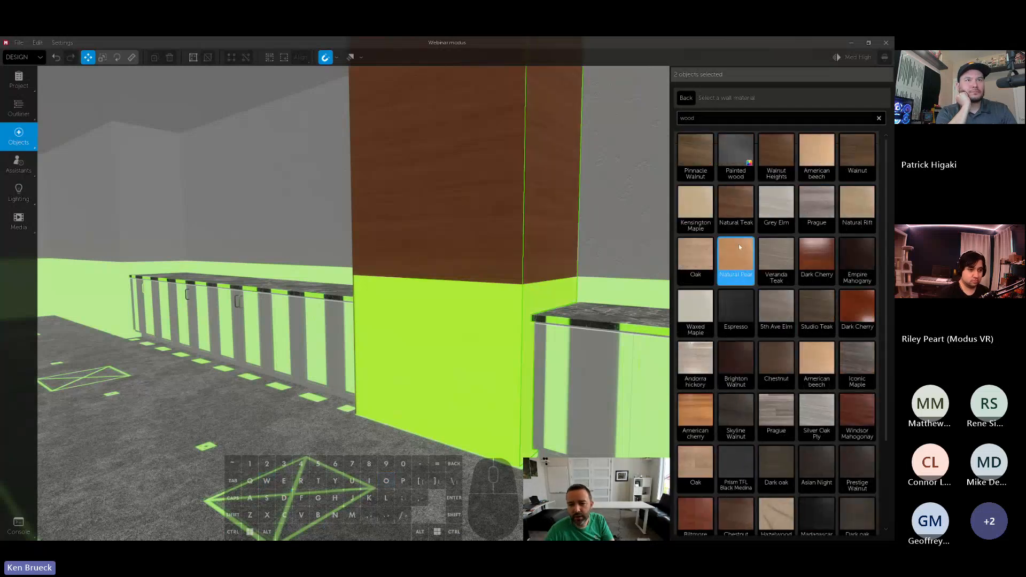
- Look over the room's two wood-finished columns and the floor plan projected across the floor
key("s")
key("a")
right_click_drag(603, 252, 550, 255)
key("a")
key("s")
key("a")
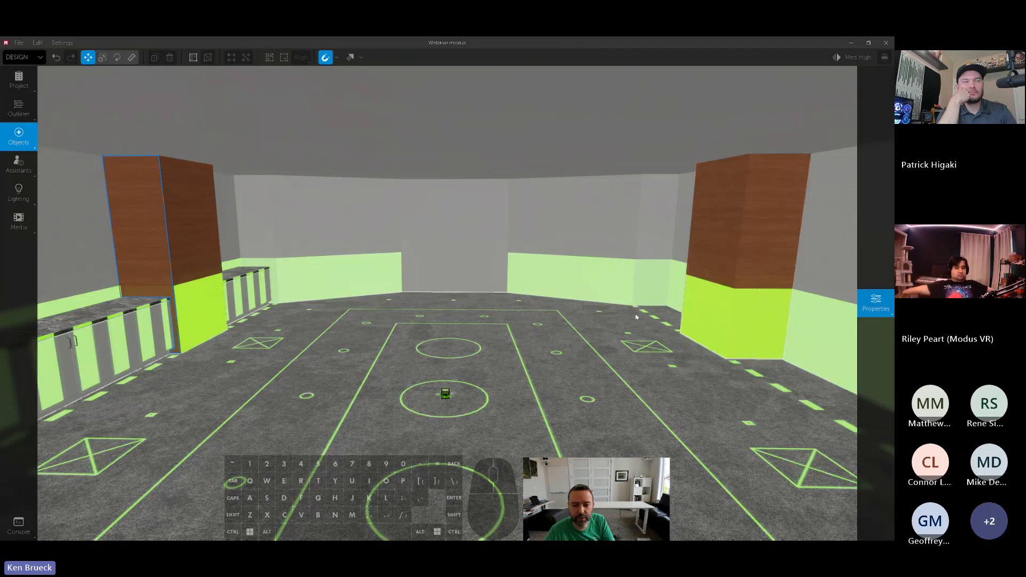
right_click_drag(629, 321, 576, 369, "shift")
right_click_drag(515, 293, 610, 306)
key("space")
left_click(524, 306)
key("s")
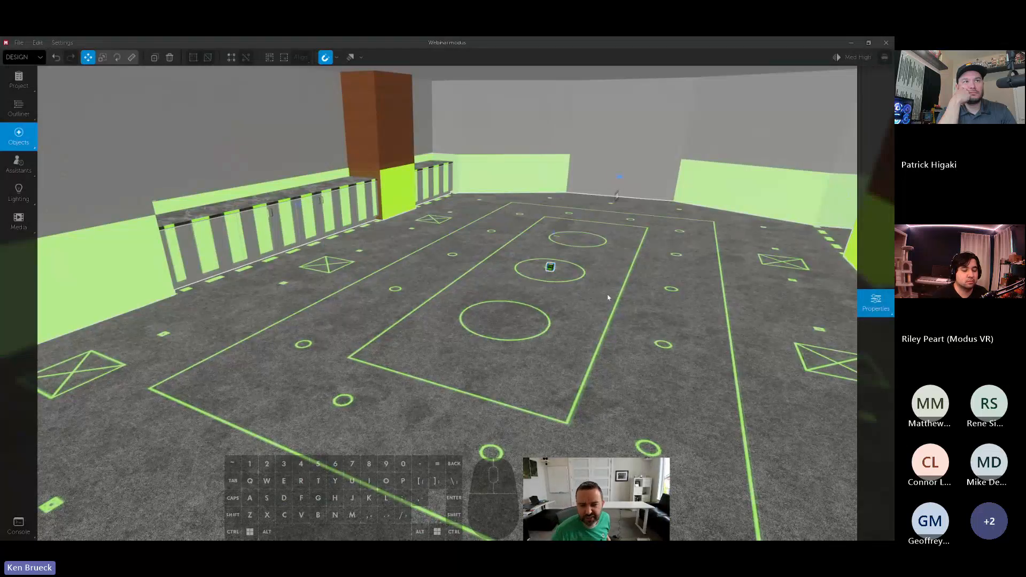
right_click_drag(617, 286, 288, 277)
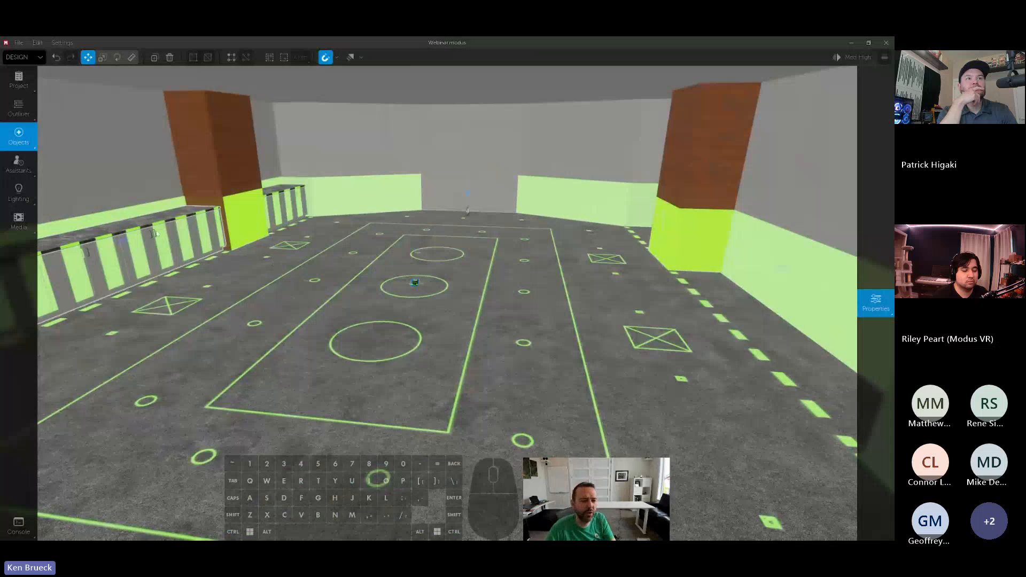
- Group the two sets of cabinets and place a copy of the group along the opposite wall
left_click(200, 230)
left_click(292, 208, "ctrl")
key("ctrl+g")
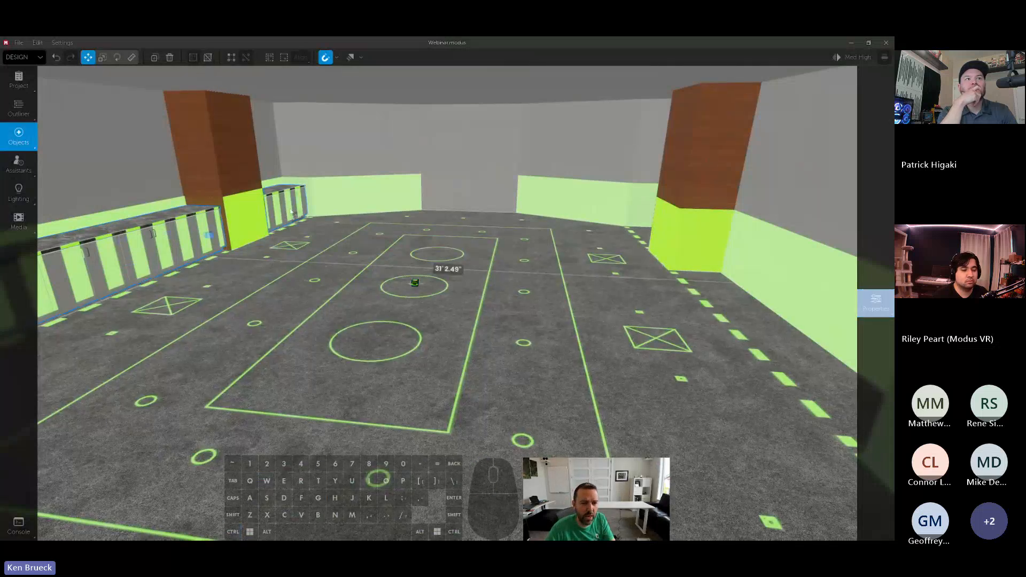
left_click_drag(216, 238, 650, 227)
key("w")
right_click_drag(648, 229, 634, 298)
- Duplicate the reference projection and raise the copy so the plan projects onto the ceiling
key("s")
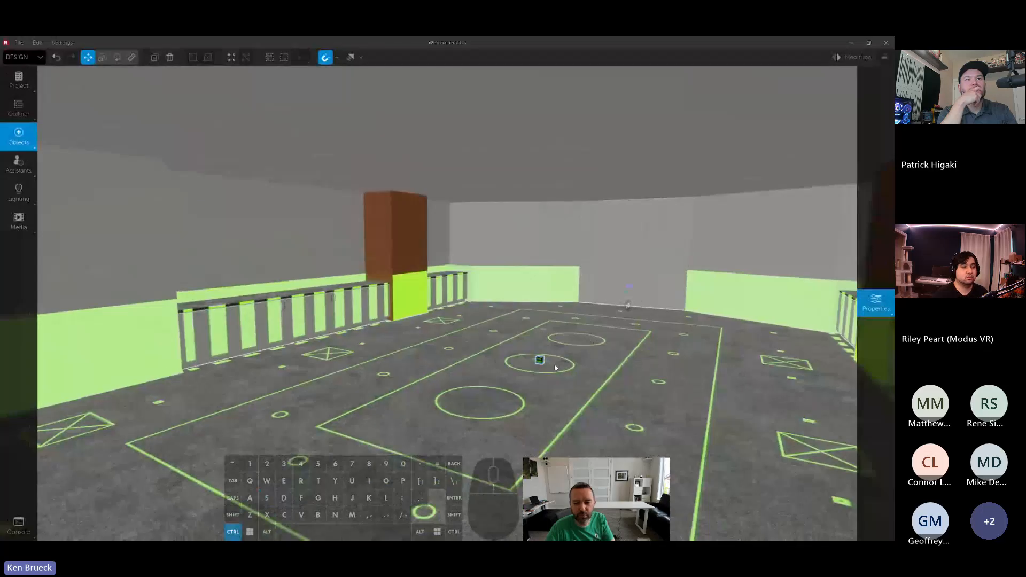
key("ctrl+c")
key("ctrl+v")
left_click_drag(639, 214, 604, 204)
key("r")
key("w")
key("shift+s")
right_click_drag(604, 205, 581, 182)
left_click_drag(678, 244, 719, 243)
right_click_drag(719, 242, 751, 243)
key("e")
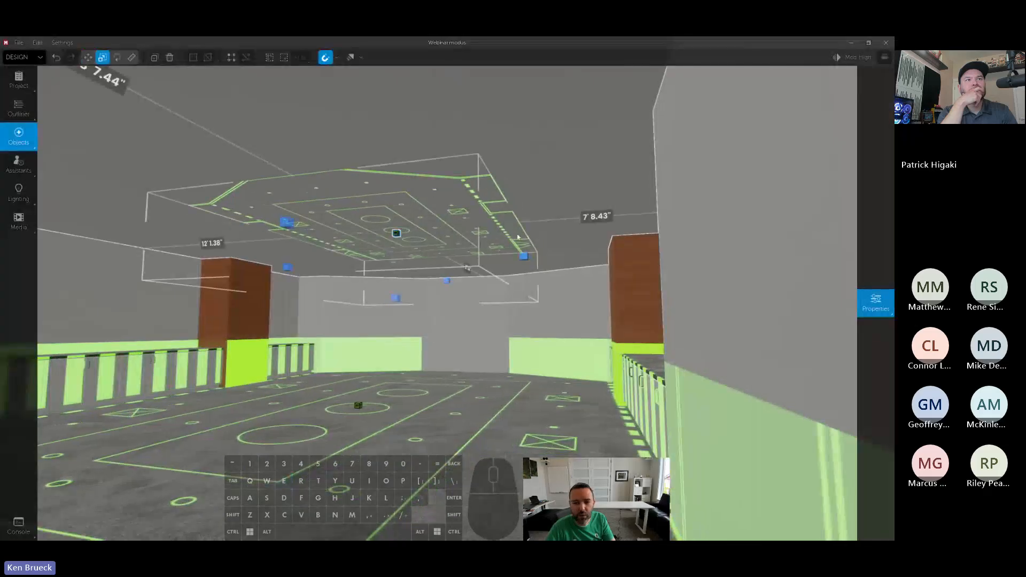
- Stretch the duplicated projection's bounds so the plan covers the room's ceiling
left_click_drag(527, 255, 672, 251)
key("w")
key("a")
right_click_drag(672, 251, 561, 213)
right_click_drag(614, 245, 593, 247)
left_click_drag(593, 246, 610, 237)
right_click_drag(610, 237, 715, 239)
left_click_drag(782, 286, 813, 287)
right_click_drag(813, 286, 748, 278, "shift")
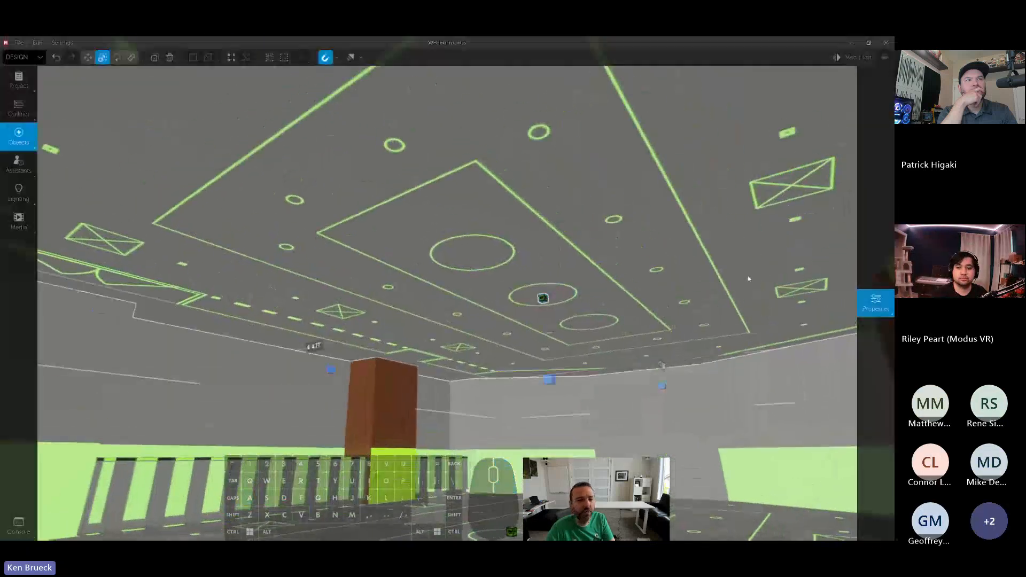
- Find lights in the object library and place four Recessed Lights on one row of circles projected onto the ceiling
type("ligh")
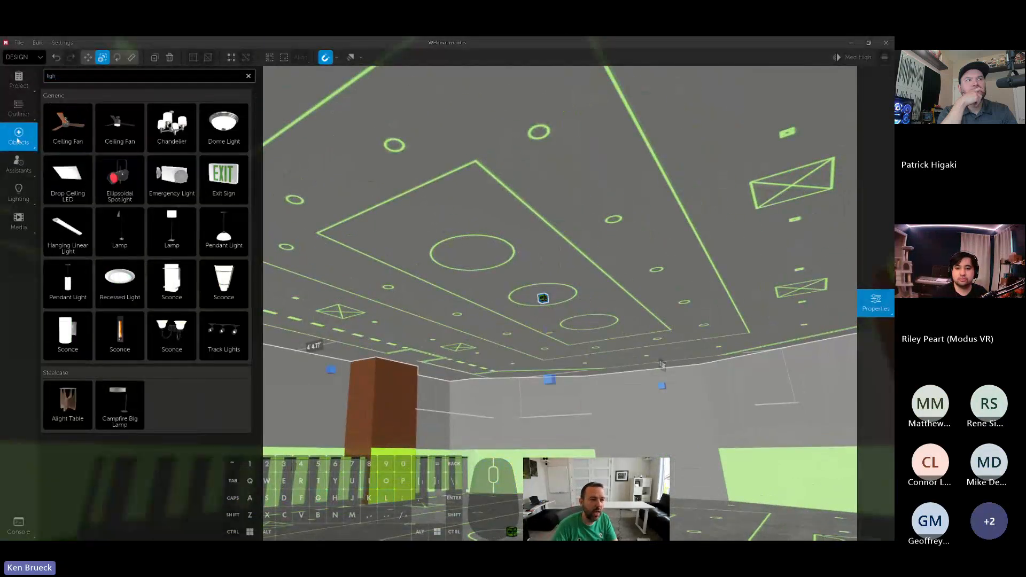
left_click_drag(120, 281, 706, 327)
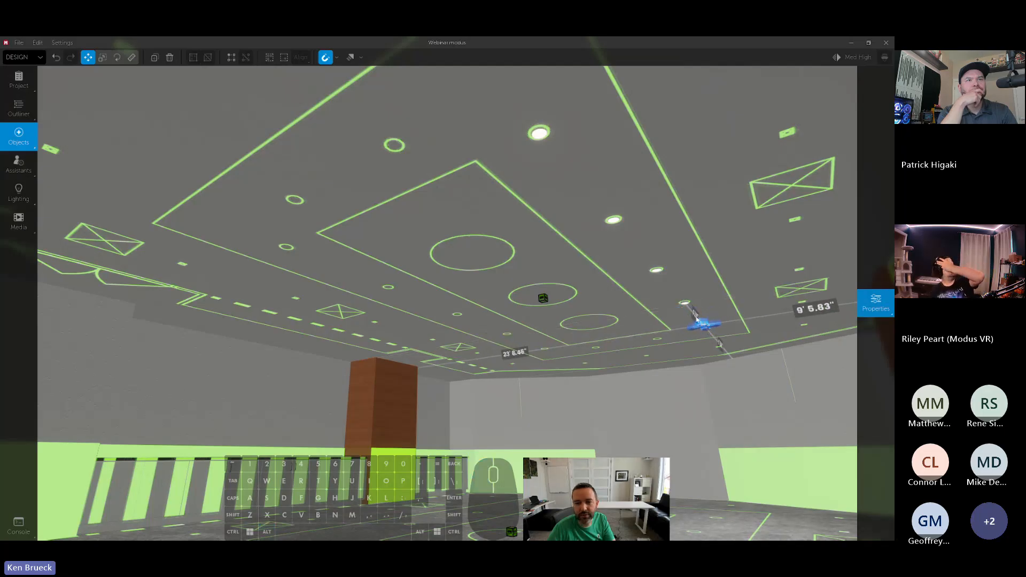
right_click_drag(698, 320, 689, 385)
mouse_move(691, 281)
right_mouse_down()
mouse_move(693, 271)
mouse_move(693, 280)
right_mouse_up()
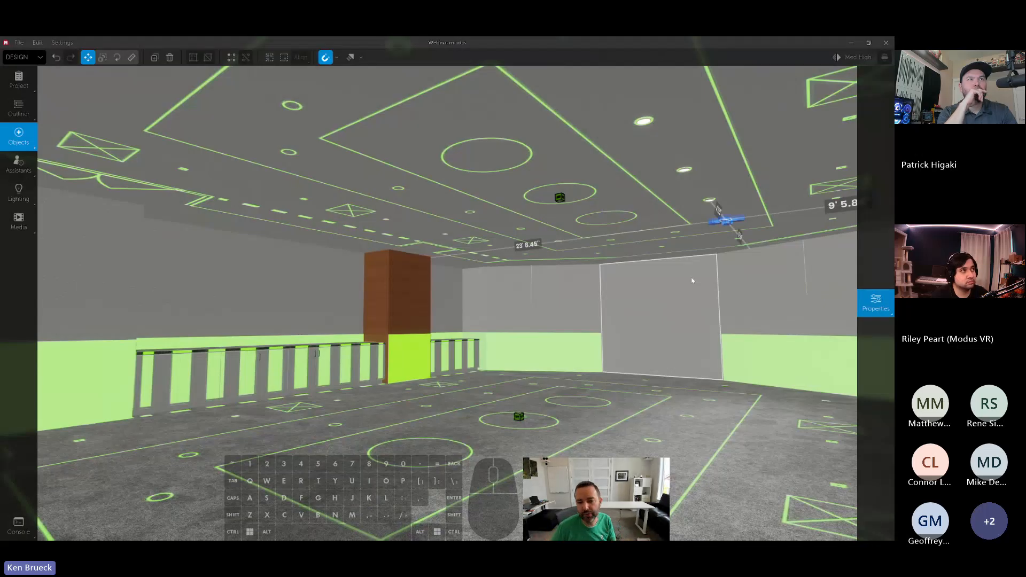
right_click_drag(638, 279, 638, 225)
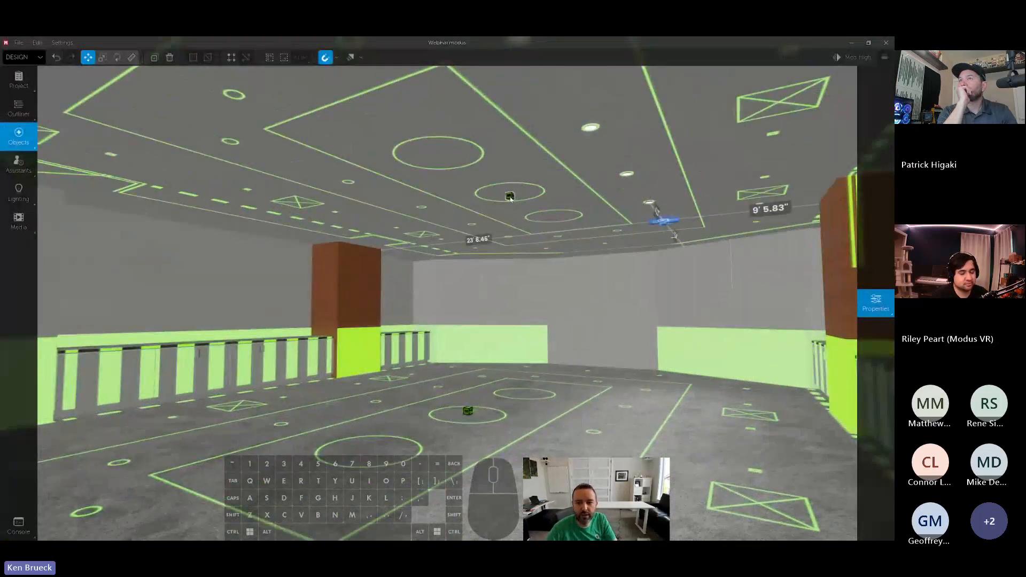
- Stretch and shift the ceiling's reference projection, and clear the projected plan from the ceiling
left_click_drag(662, 221, 252, 263)
key("a")
right_click_drag(252, 263, 506, 178)
key("ctrl+z")
key("d")
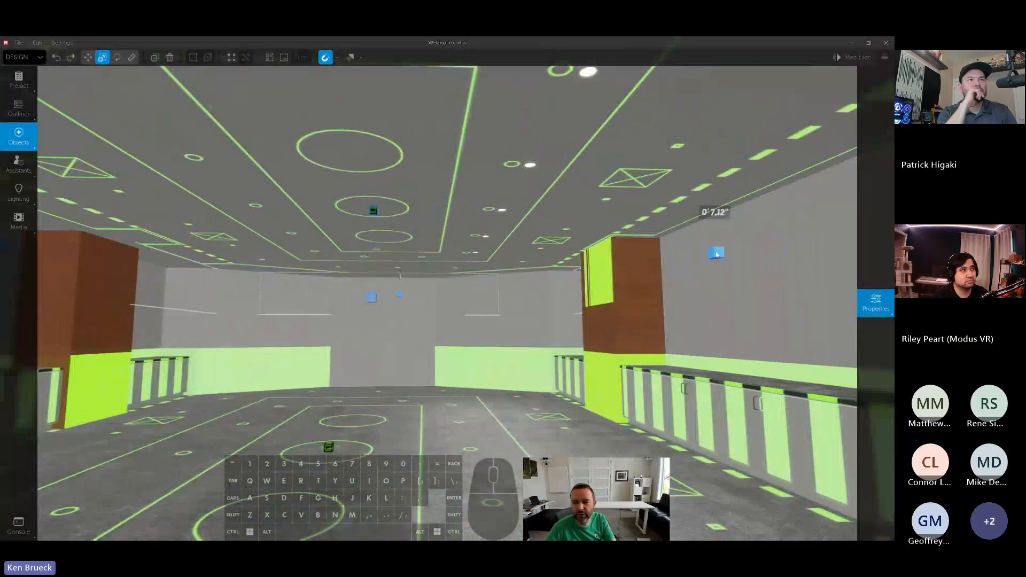
left_click_drag(717, 253, 730, 254)
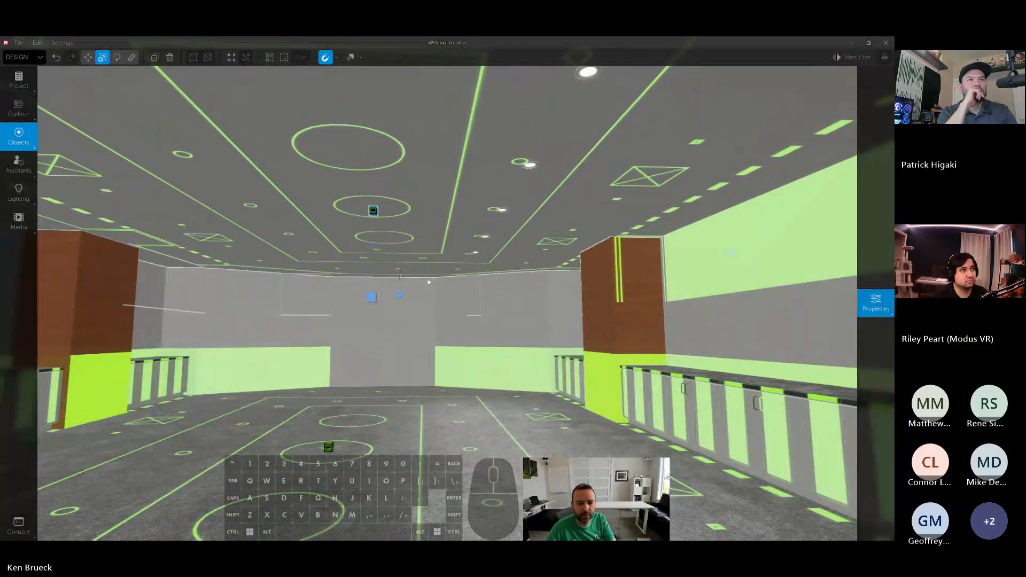
left_click_drag(399, 297, 400, 297)
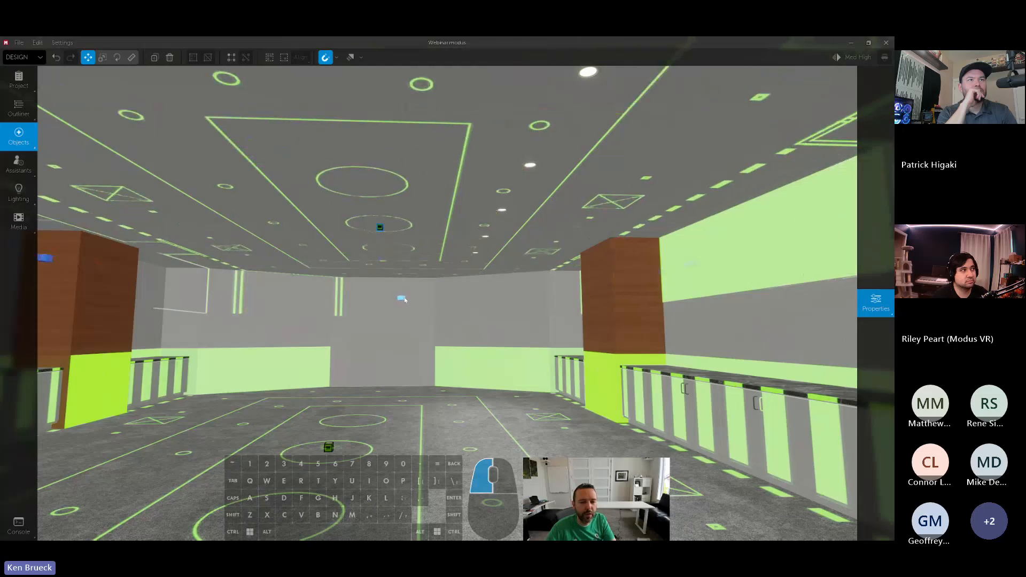
right_click_drag(468, 257, 475, 249)
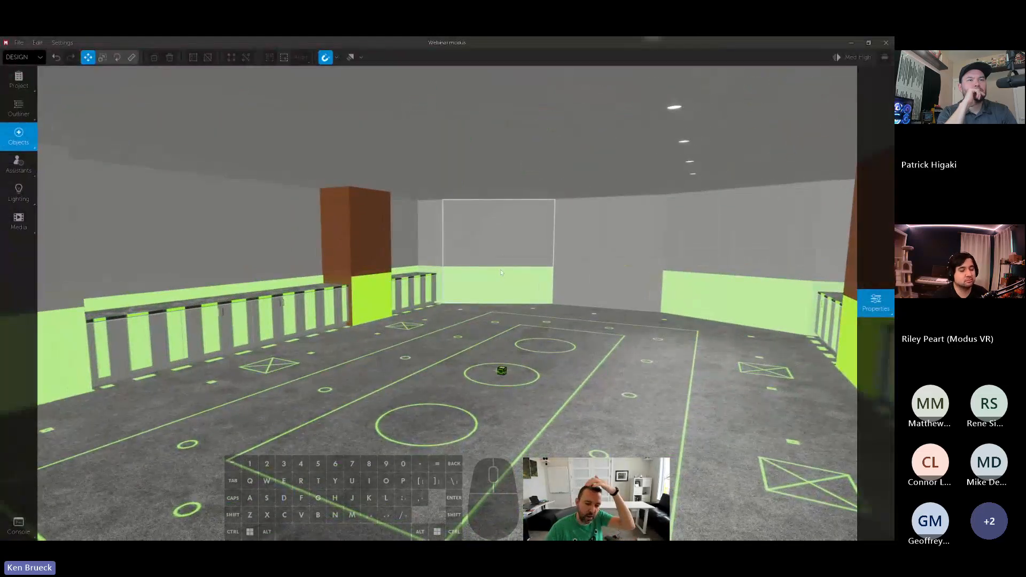
- Select the floor's reference projection and change its tint to blue
left_click(502, 371)
right_click_drag(501, 371, 506, 370)
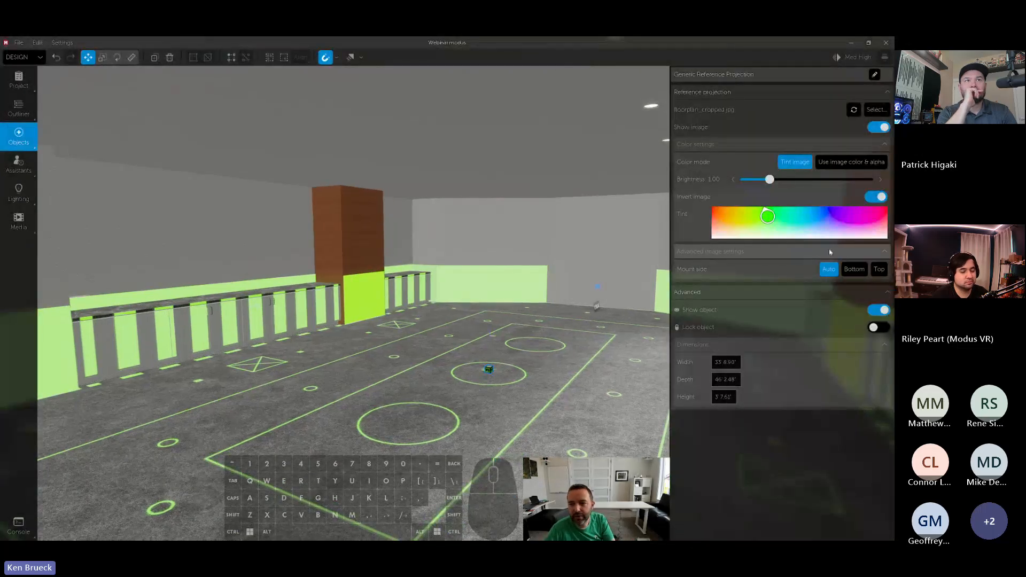
left_click_drag(789, 226, 818, 215)
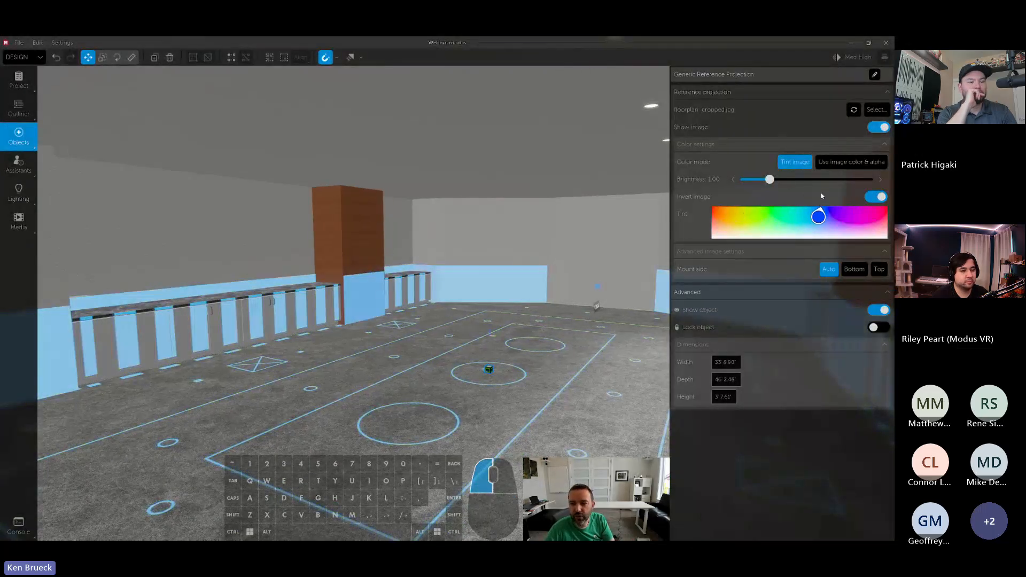
- Try the Use image color & alpha mode and the Invert image option on the floor projection, returning to the inverted tint
left_click(834, 161)
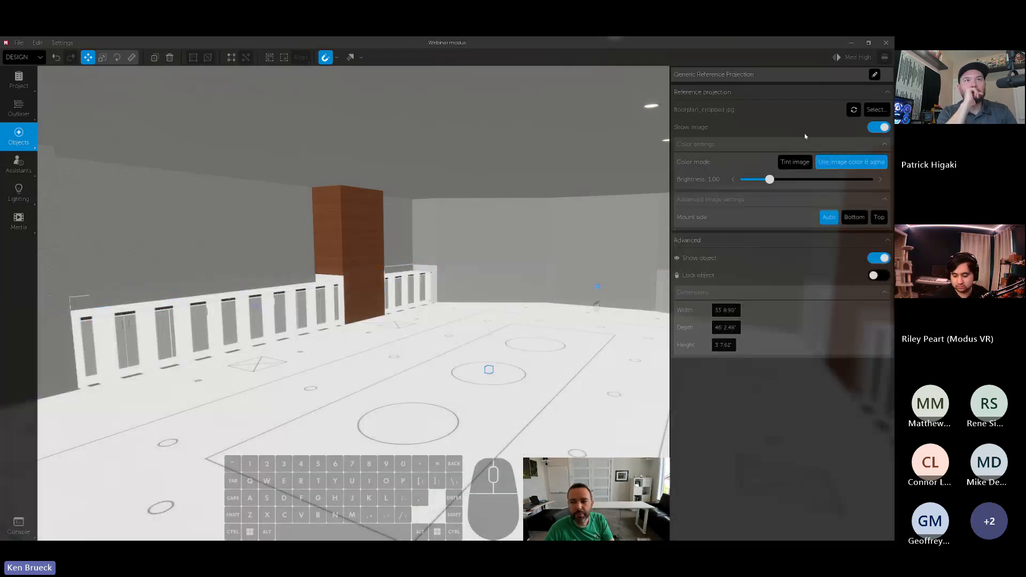
left_click(794, 162)
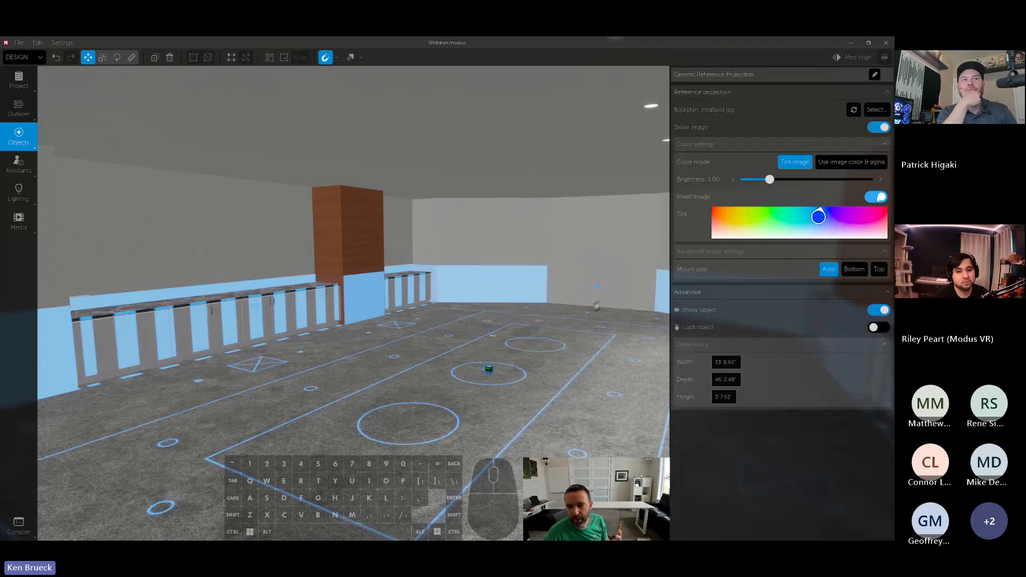
left_click(877, 198)
left_click(875, 198)
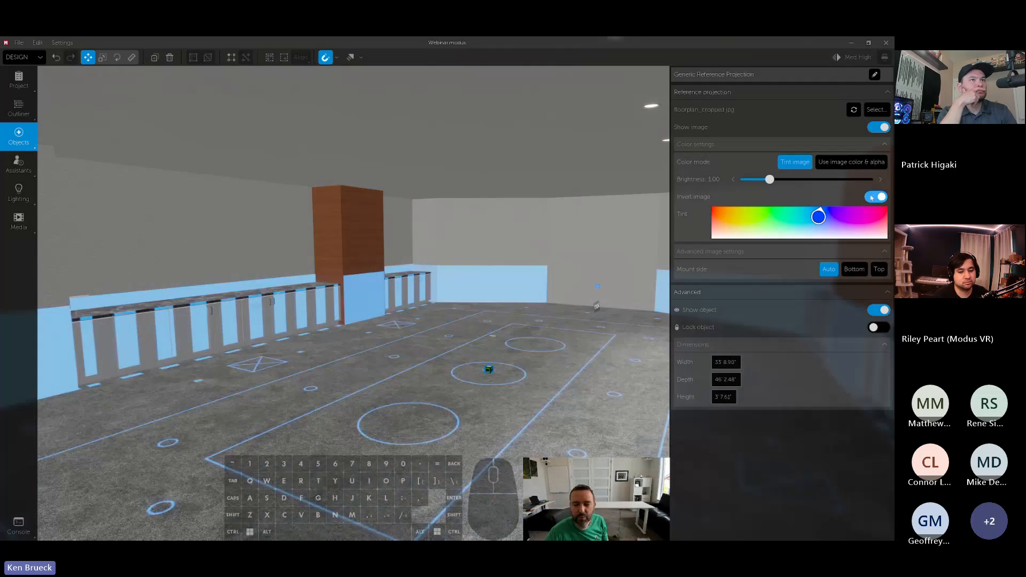
left_click(847, 166)
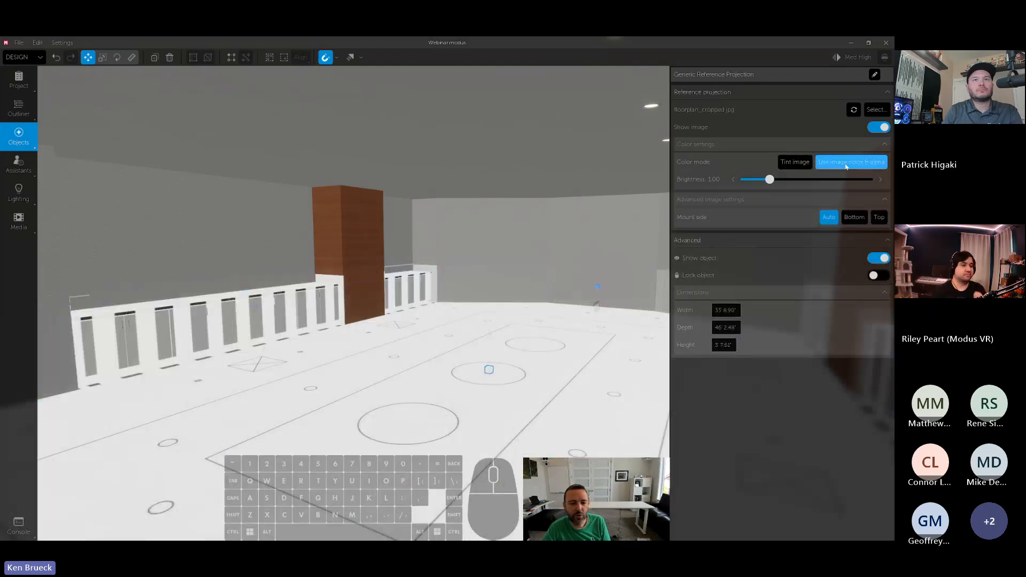
left_click(800, 162)
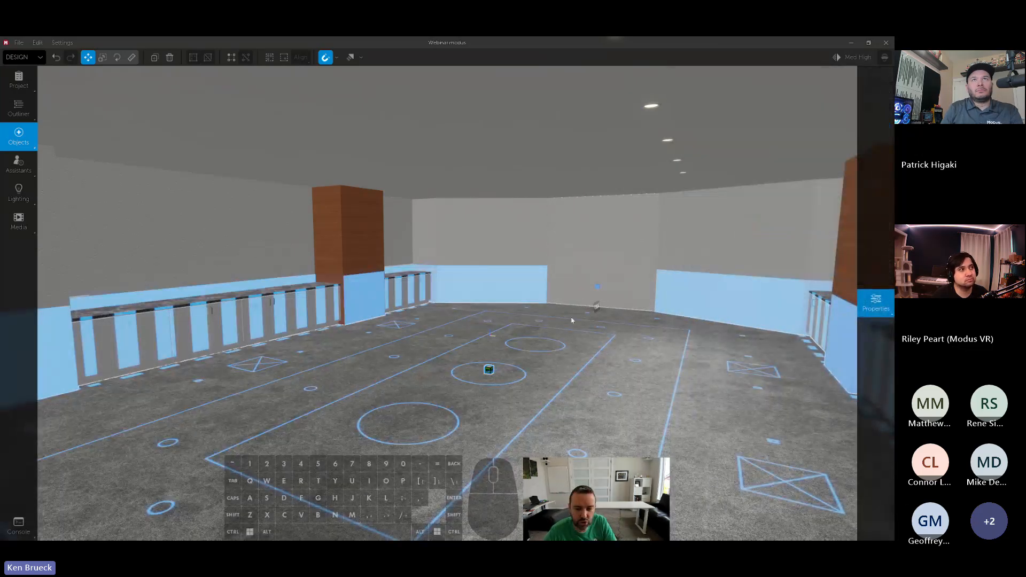
- Examine the blue plan projected across the floor from farther back, with its reference projection selected and deselected
right_click_drag(572, 321, 568, 363)
key("s")
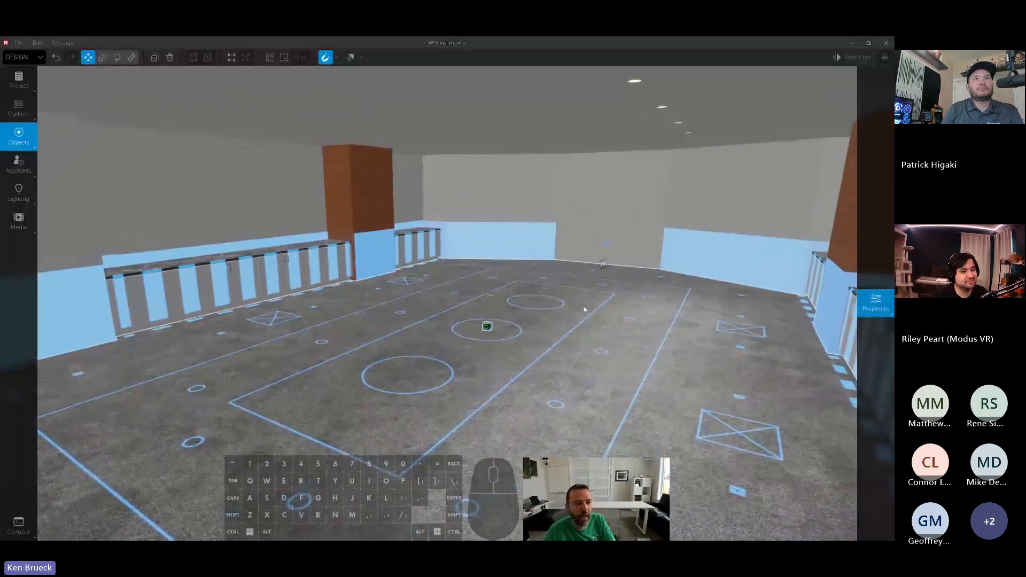
key("s")
right_click_drag(586, 306, 586, 307)
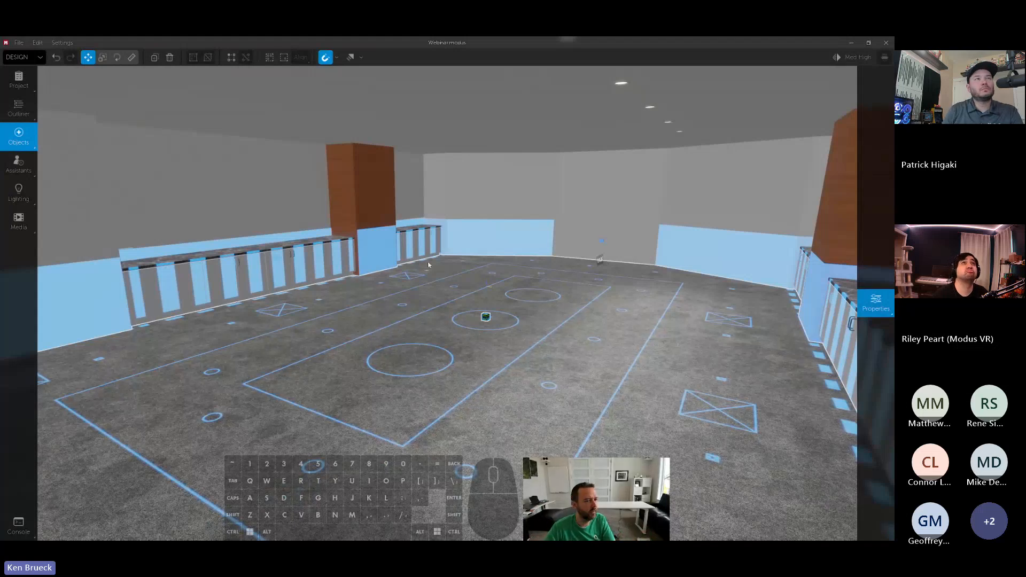
right_click_drag(480, 251, 490, 283)
left_click(475, 290)
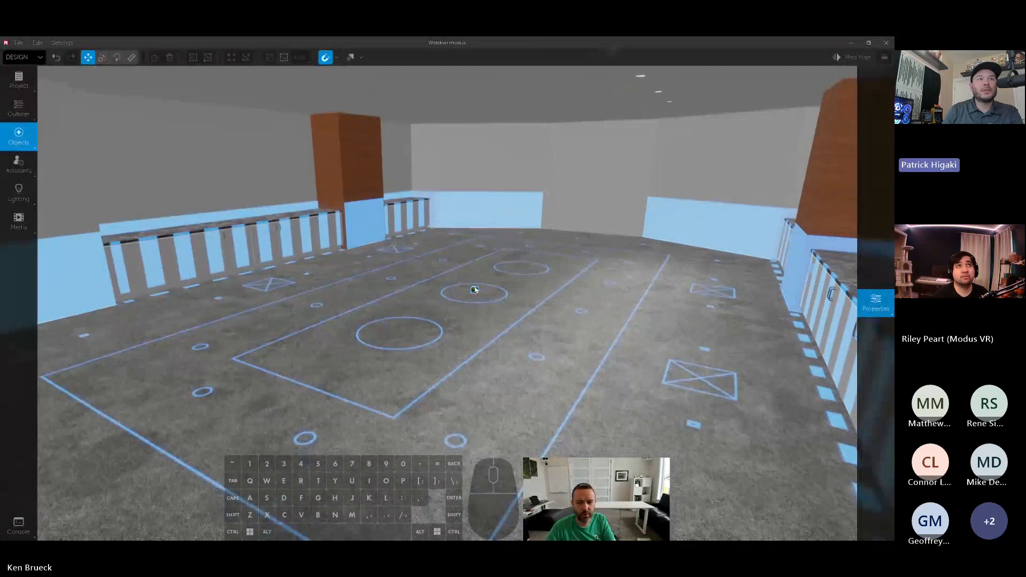
left_click(475, 290)
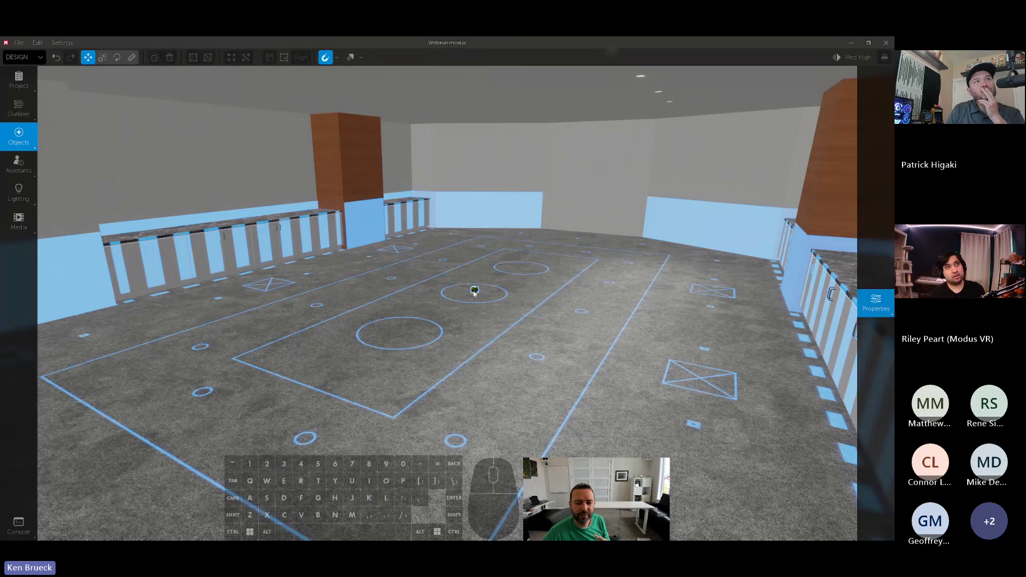
left_click(475, 293)
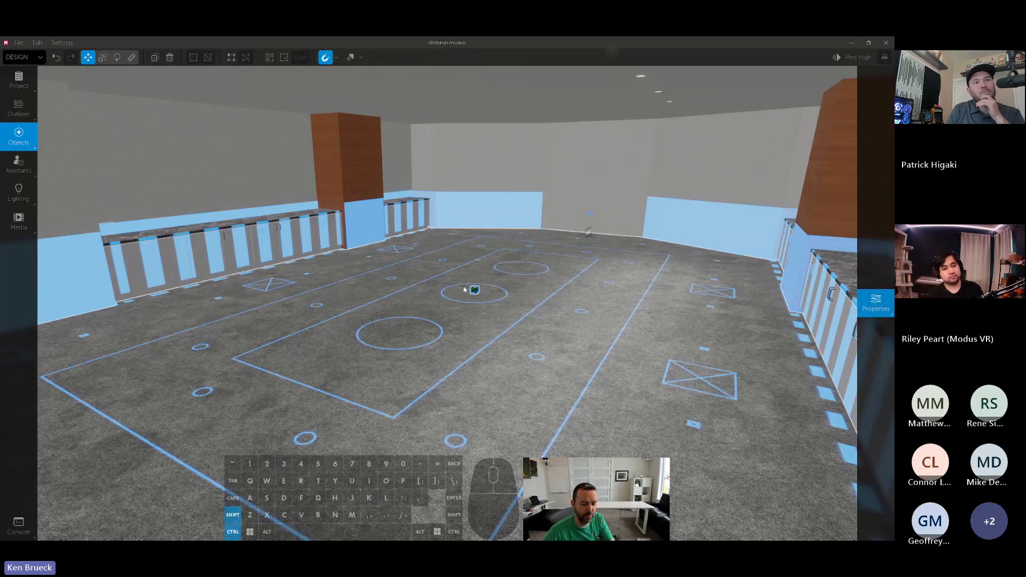
- View the projected floor plan in Photo mode and return to Design mode
key("ctrl+2")
right_click_drag(464, 289, 508, 286)
key("d")
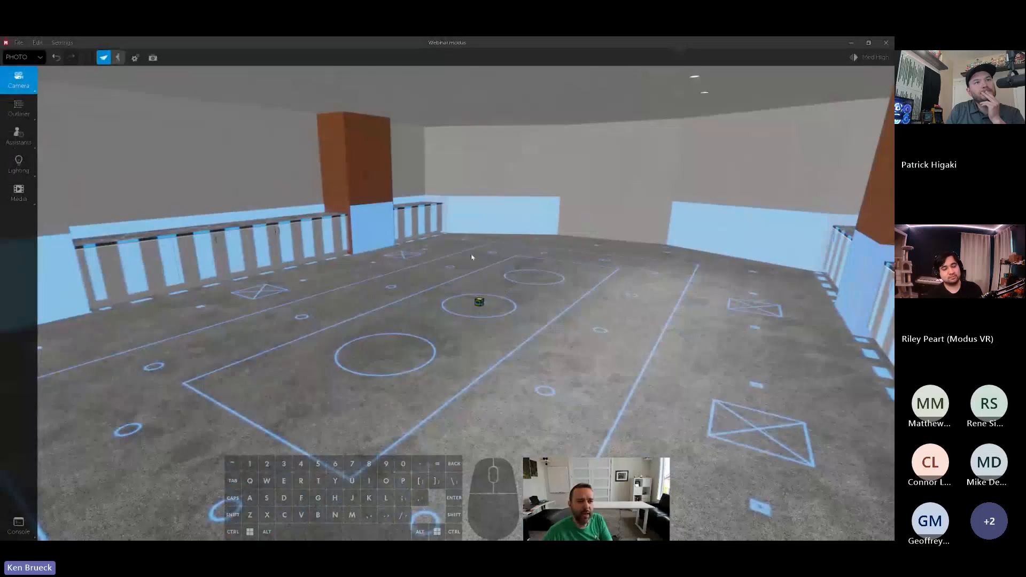
key("ctrl+1")
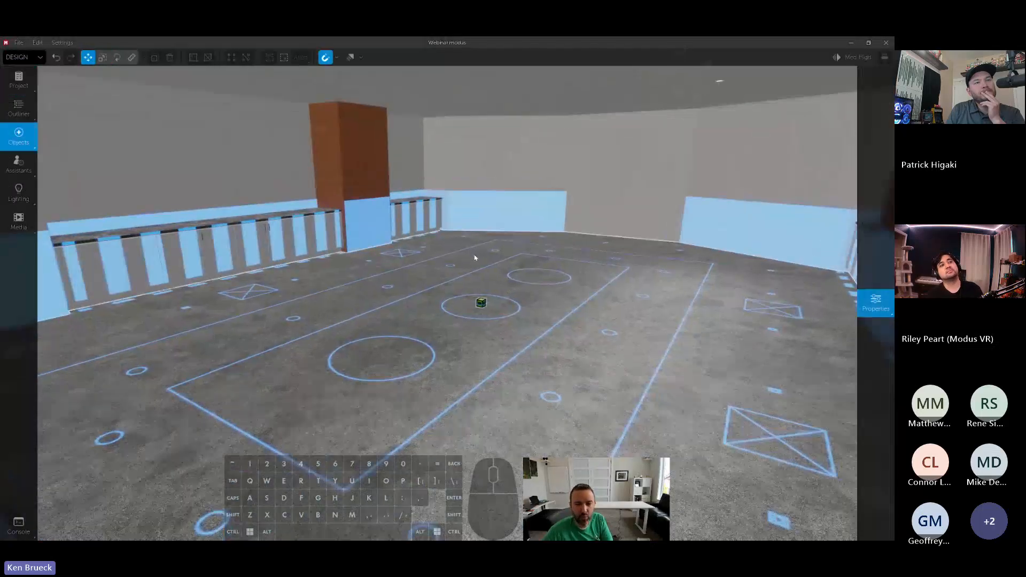
- Locate the floor's Reference Projection in the outliner, toggle its visibility to compare, and leave it hidden
left_click(479, 304)
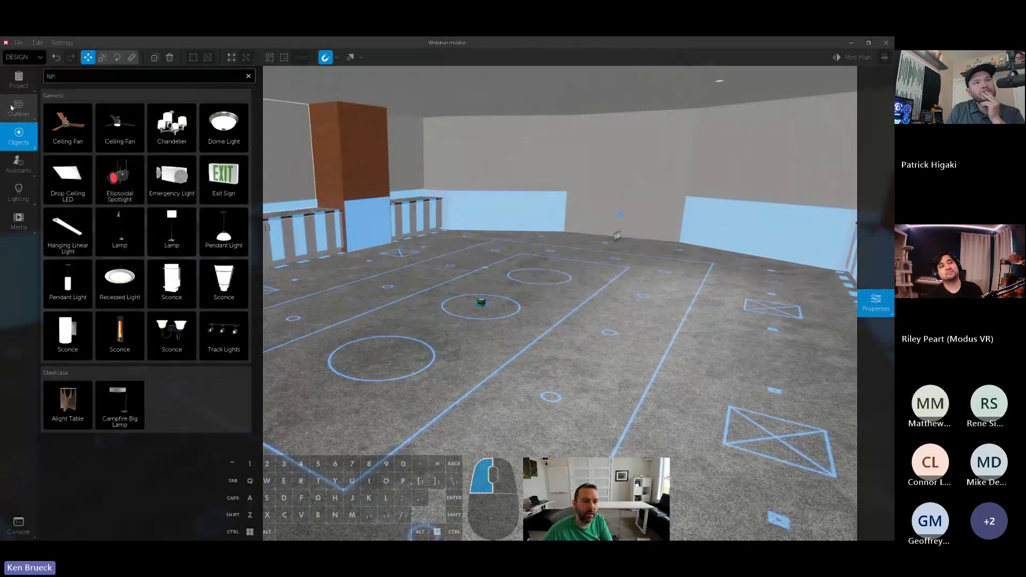
left_click(16, 107)
left_click(48, 106)
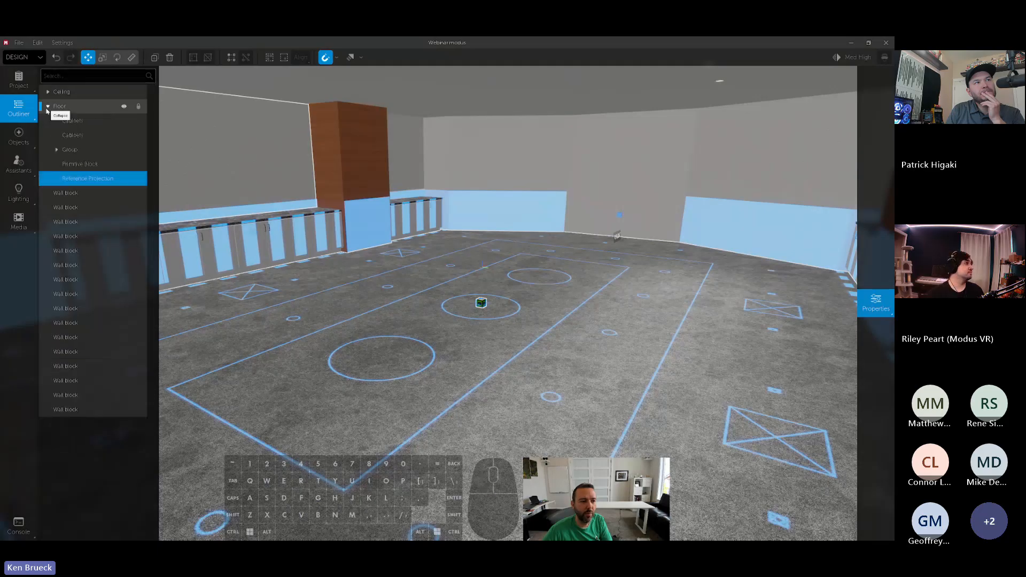
left_click(91, 178)
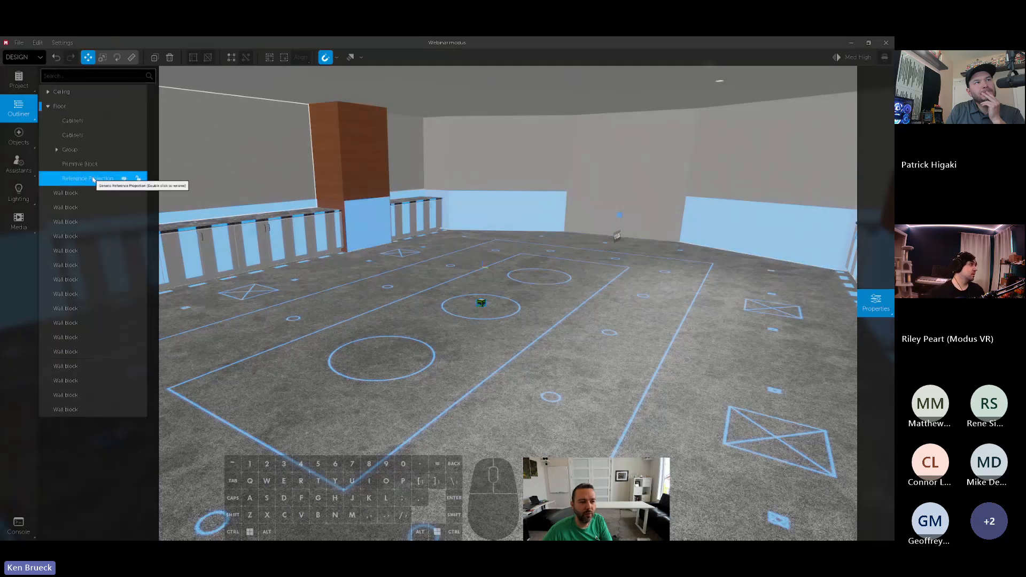
left_click(123, 179)
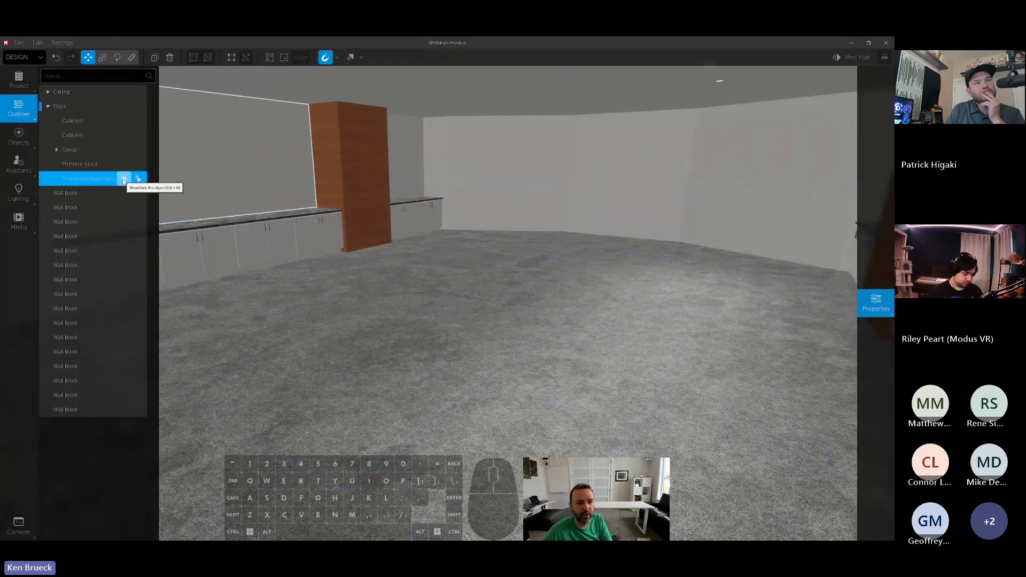
left_click(123, 180)
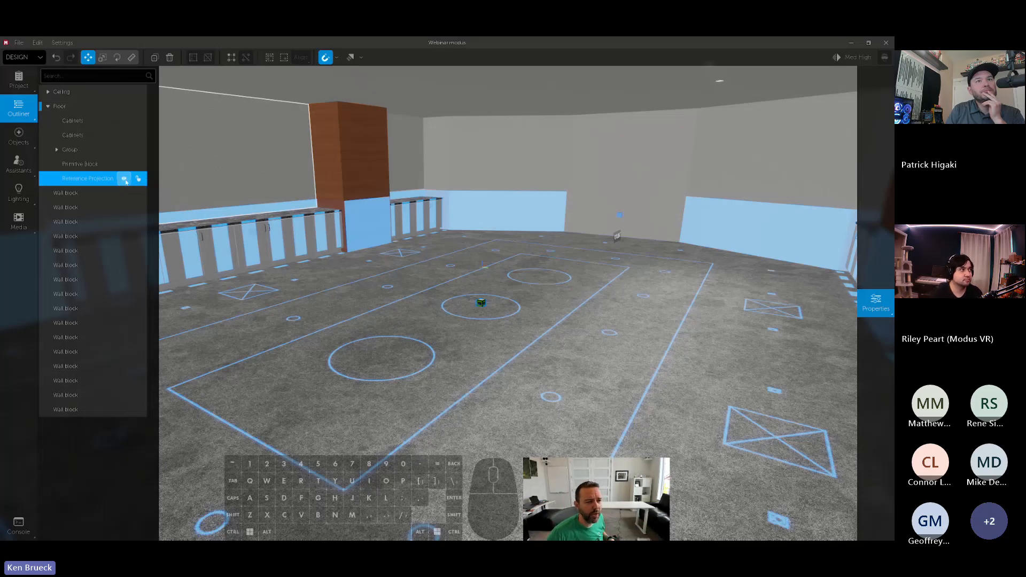
left_click(125, 178)
left_click(126, 178)
left_click(127, 177)
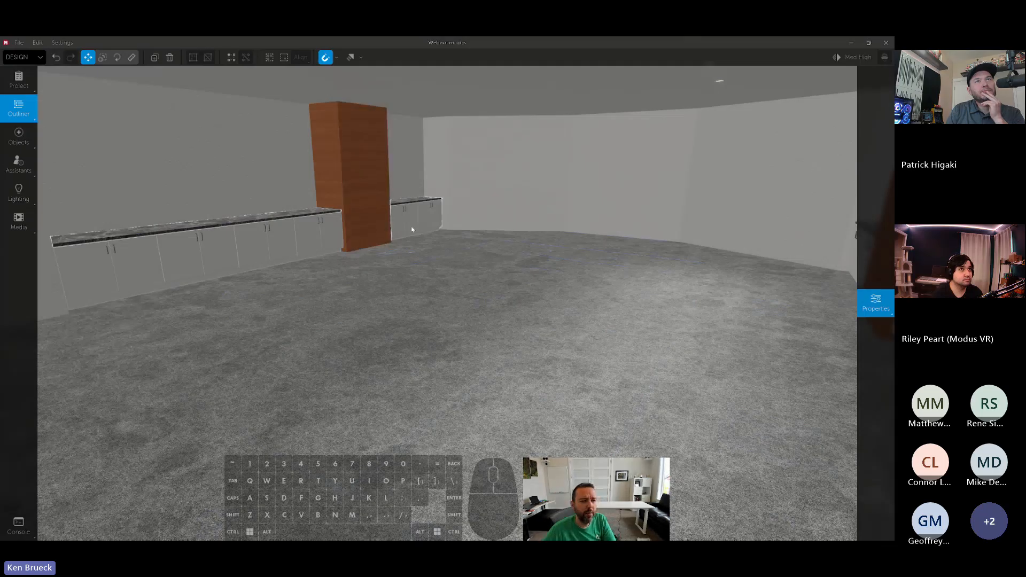
- Place a custom External 3D Model on the floor and centre it between the side walls at 13' 9.51" from each
left_click(20, 140)
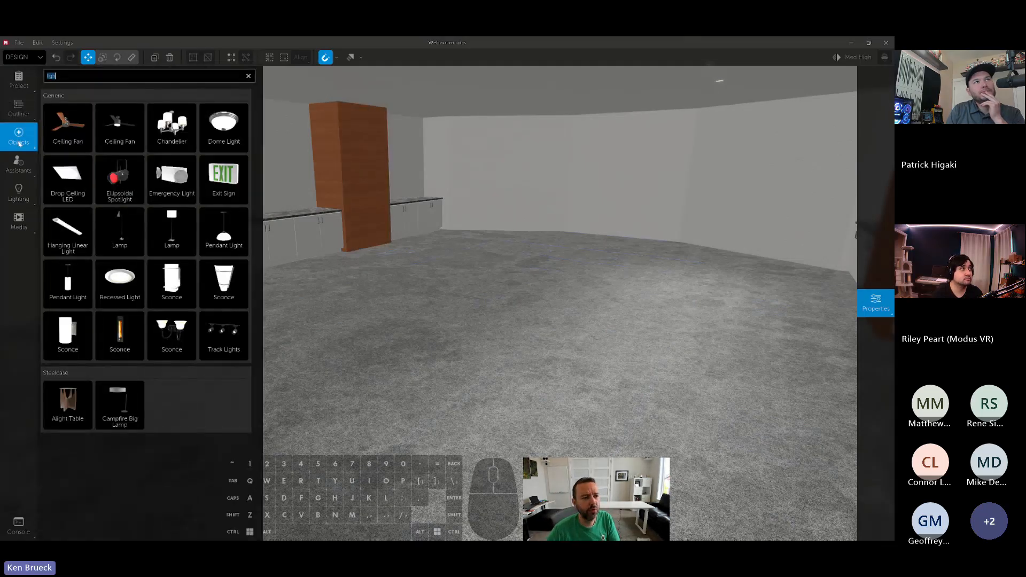
left_click(248, 77)
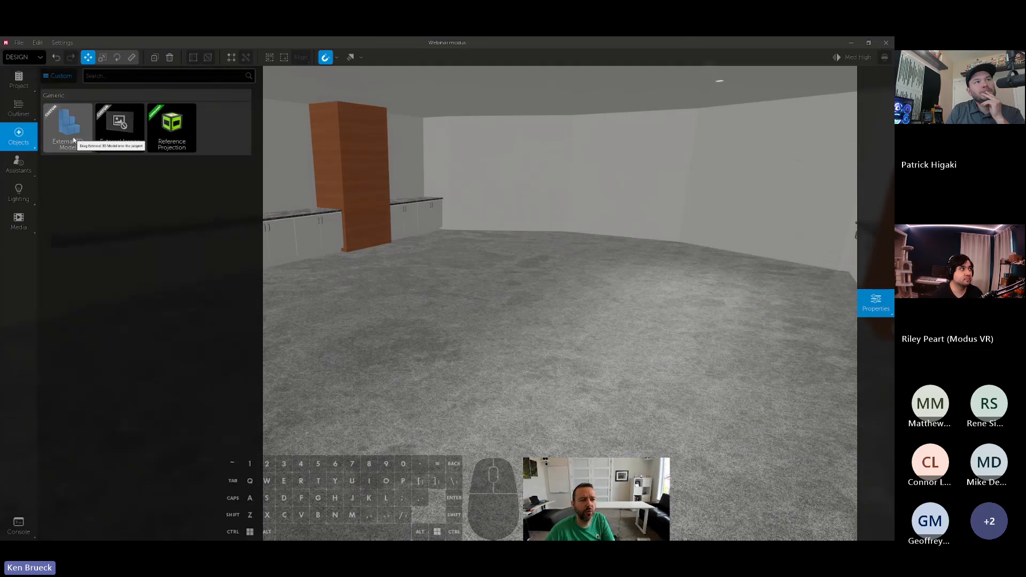
left_click(55, 76)
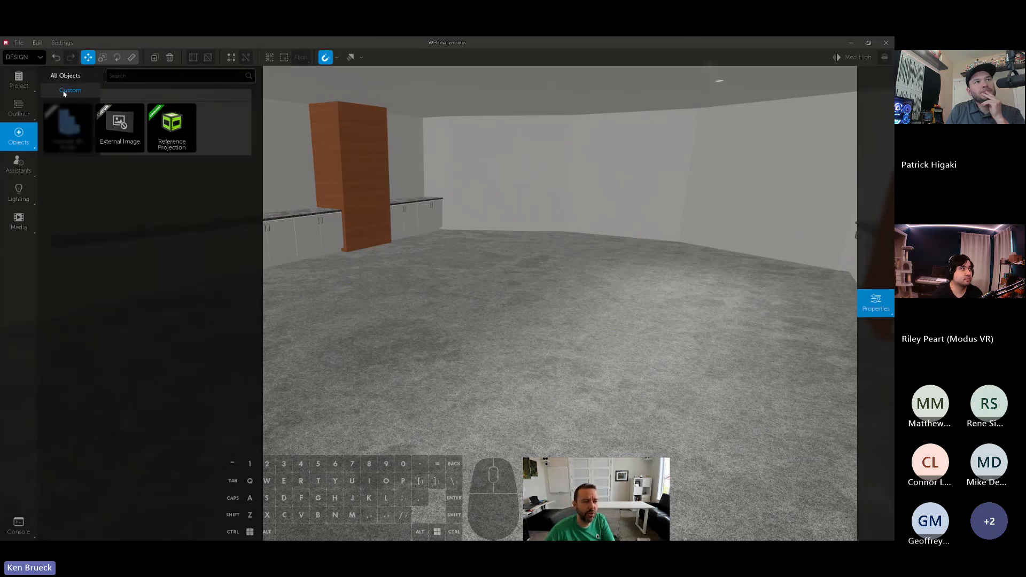
left_click(63, 93)
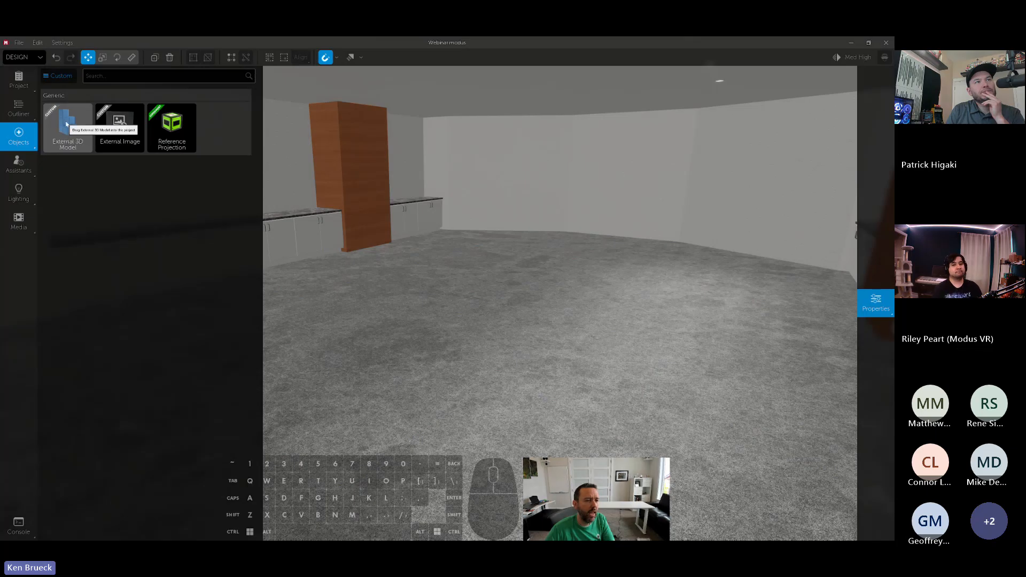
left_click_drag(68, 128, 497, 294)
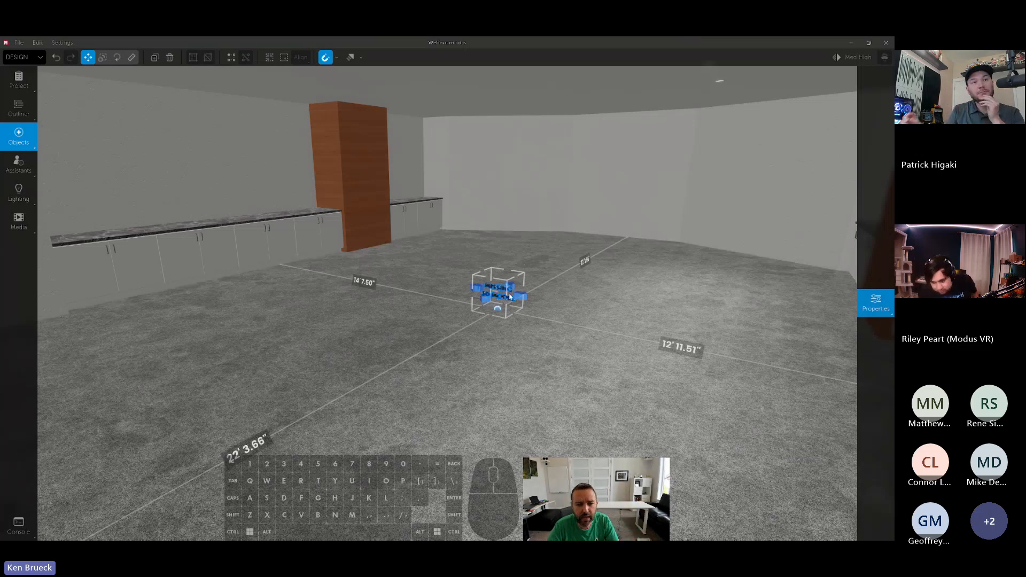
mouse_move(517, 297)
left_mouse_down()
mouse_move(527, 298)
mouse_move(514, 296)
left_mouse_up()
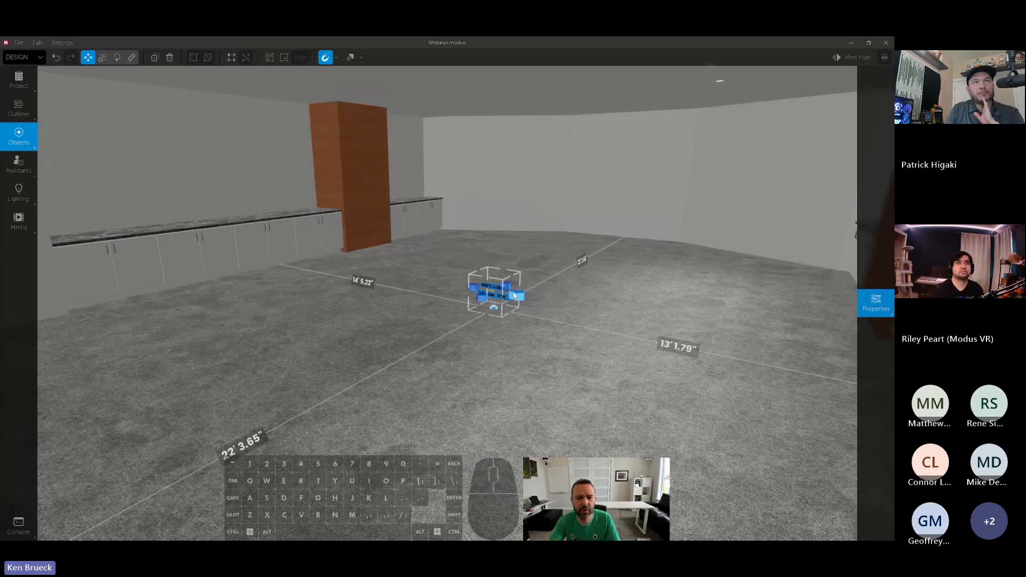
left_click_drag(512, 293, 502, 290)
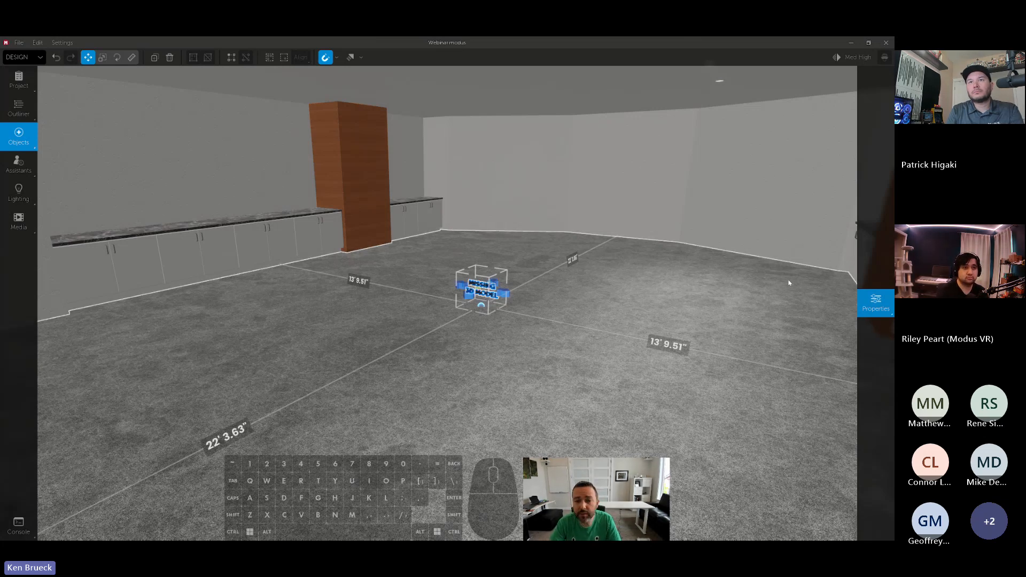
- Load the webinar table SketchUp file into the external 3D model placeholder and inspect the table from both ends
left_click(875, 302)
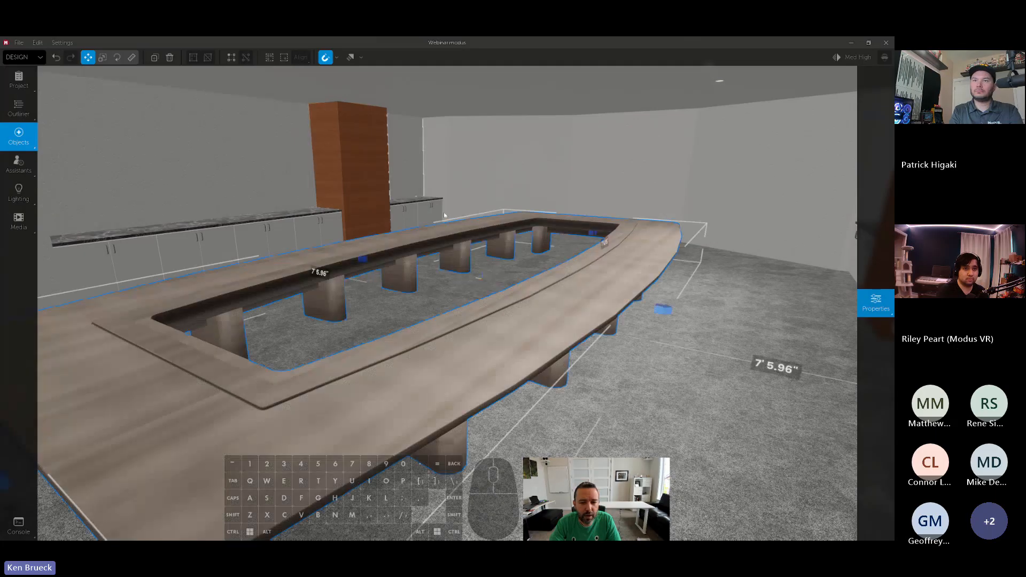
right_click_drag(443, 213, 619, 278)
key("a")
key("s")
key("a")
left_click(618, 277)
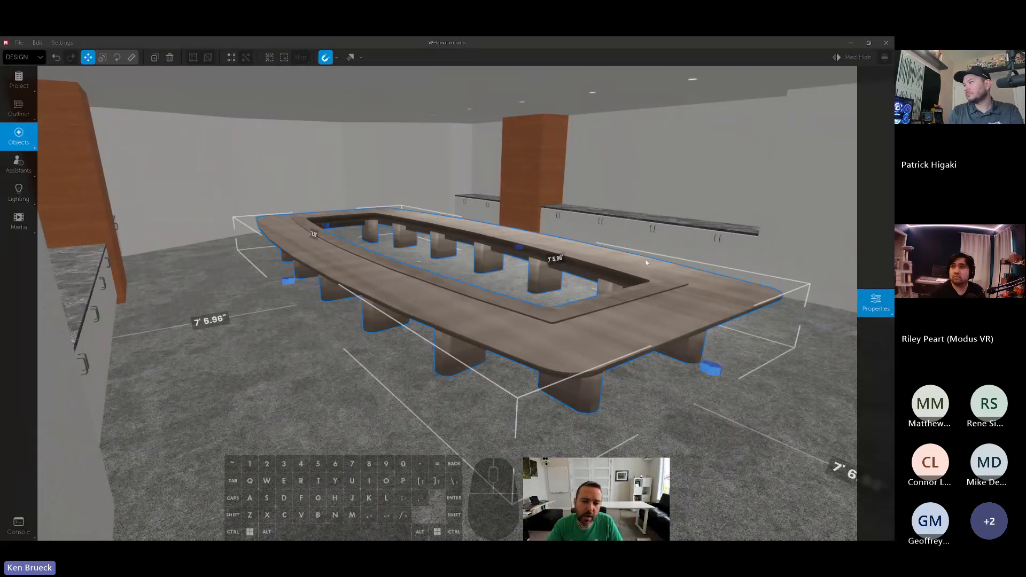
right_click_drag(660, 259, 682, 228)
key("s")
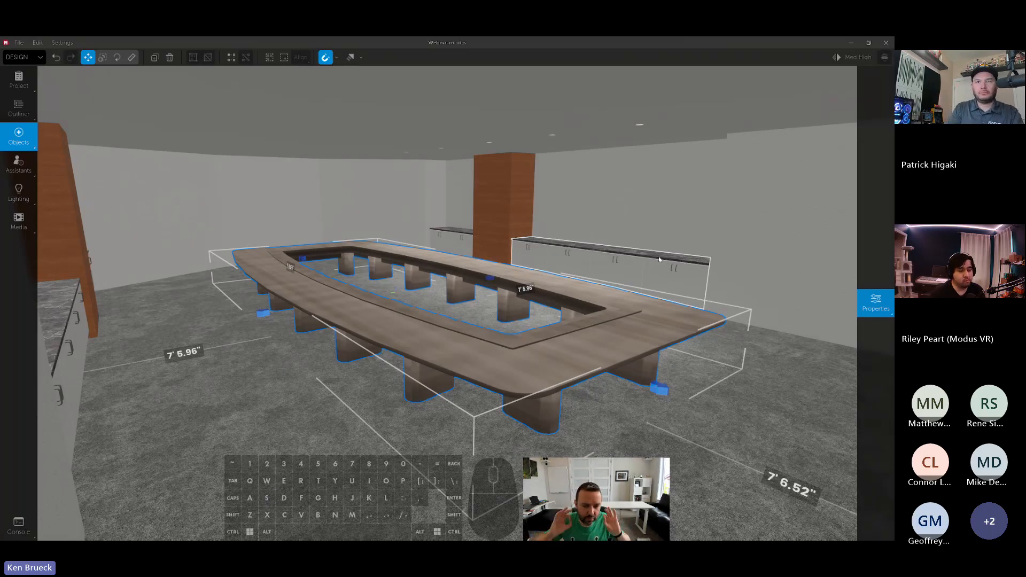
- Try Biltmore Cherry on the table's Slot 1 material and settle on the Iconic Maple laminate
key("w")
key("d")
mouse_move(686, 265)
right_mouse_down()
mouse_move(481, 267)
mouse_move(459, 289)
mouse_move(668, 281)
mouse_move(705, 321)
mouse_move(679, 299)
mouse_move(672, 273)
right_mouse_up()
key("w")
key("space")
key("shift")
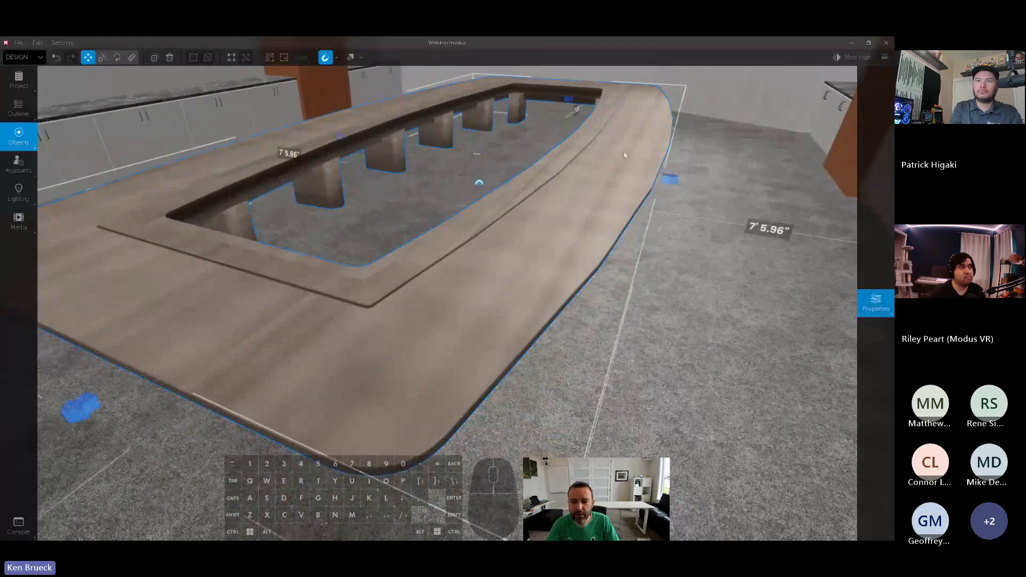
left_click(875, 302)
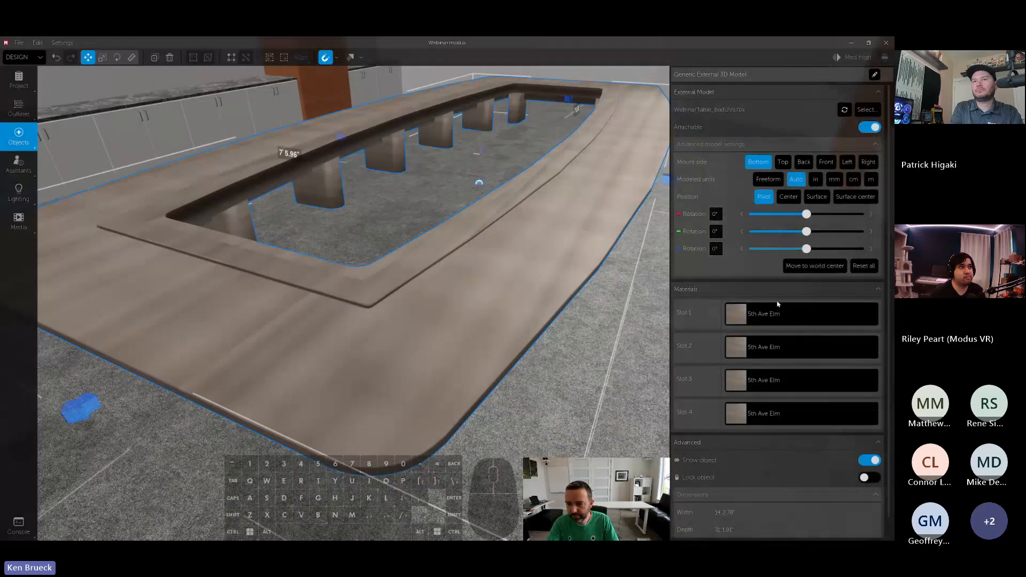
left_click(772, 315)
left_click(816, 250)
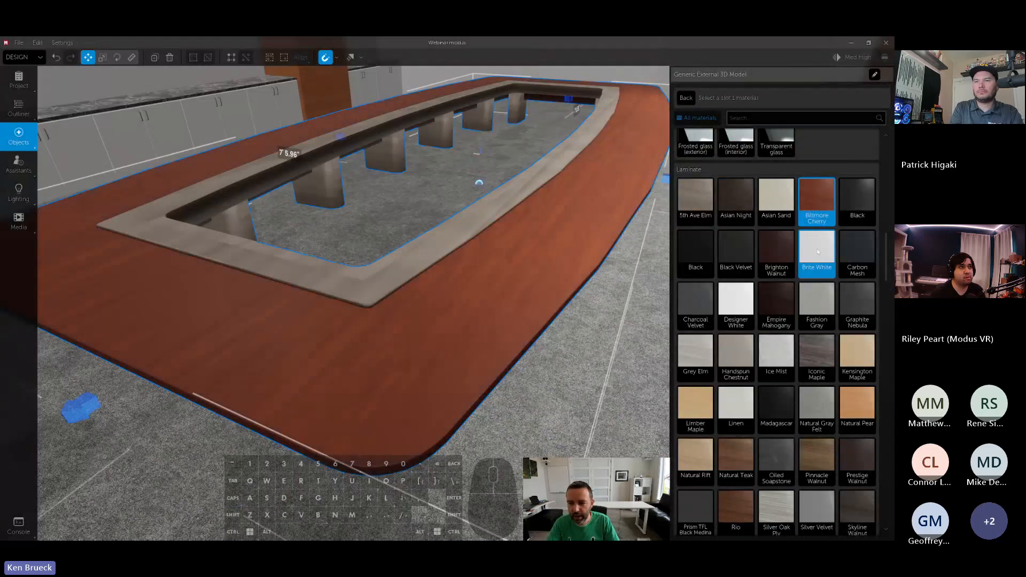
left_click(823, 351)
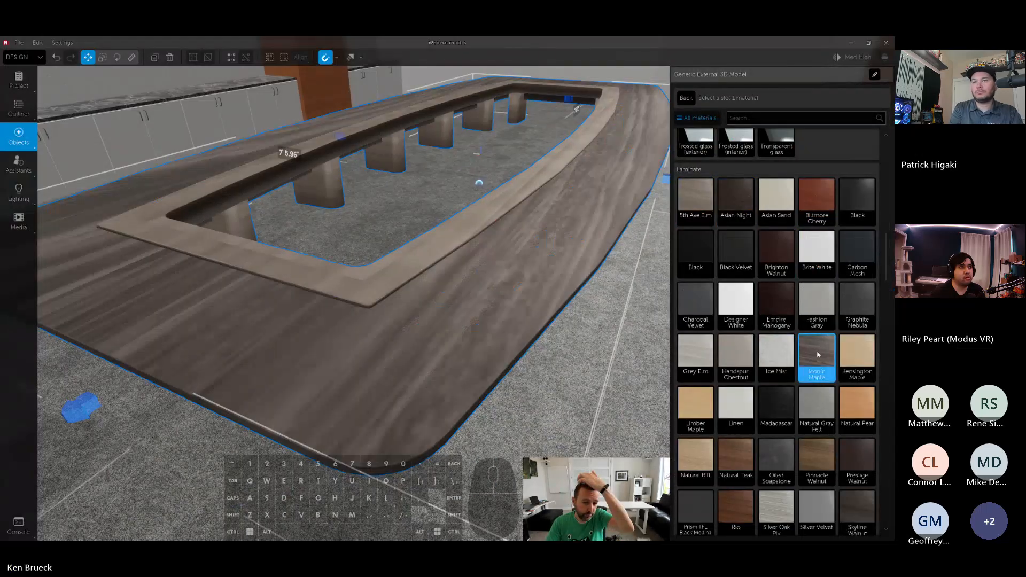
right_click_drag(593, 337, 521, 304)
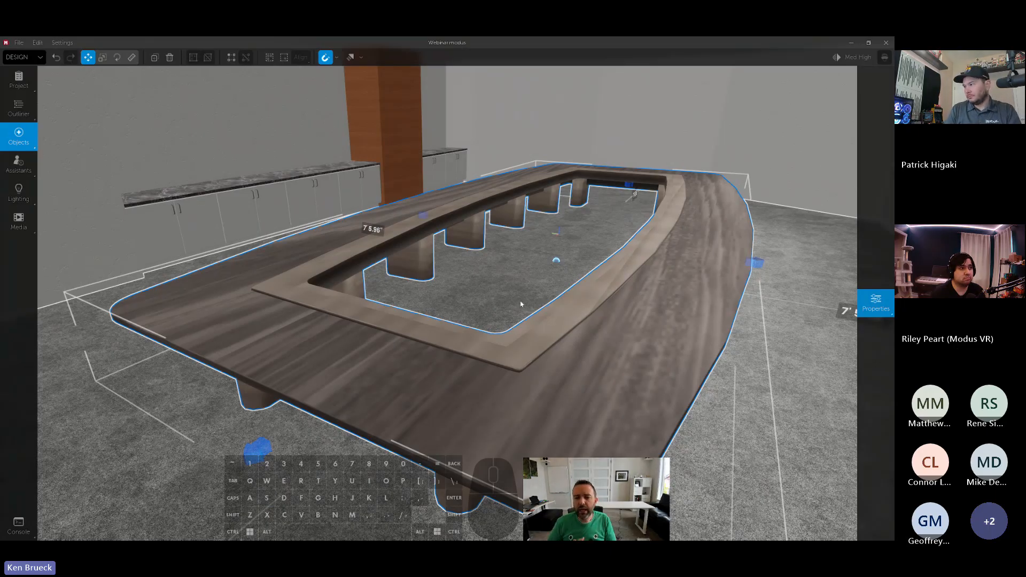
- Replace the SketchUp table with the webinar table FBX file and inspect its top surface
mouse_move(874, 302)
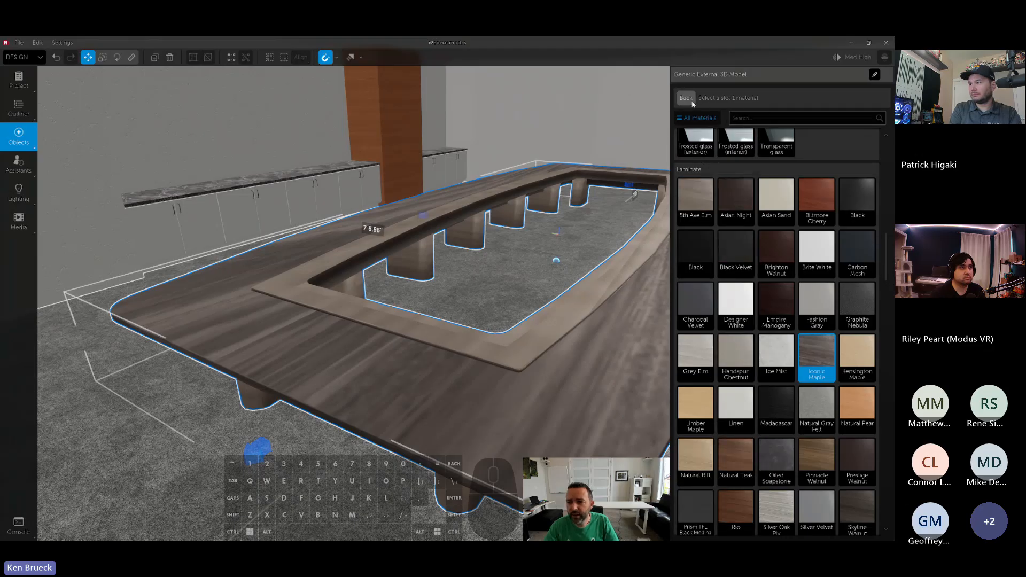
left_click(685, 98)
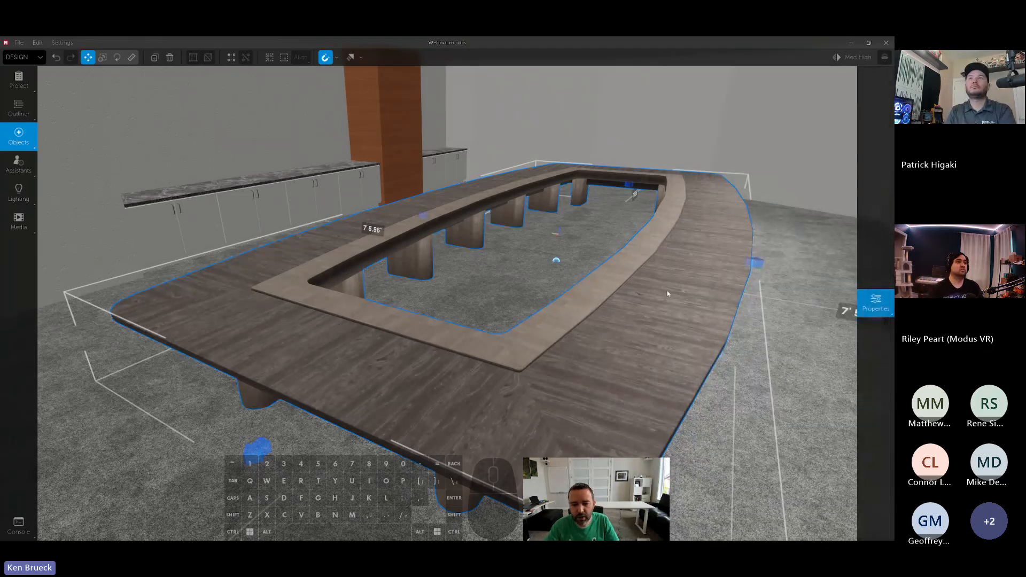
right_click_drag(668, 293, 573, 256)
key("d")
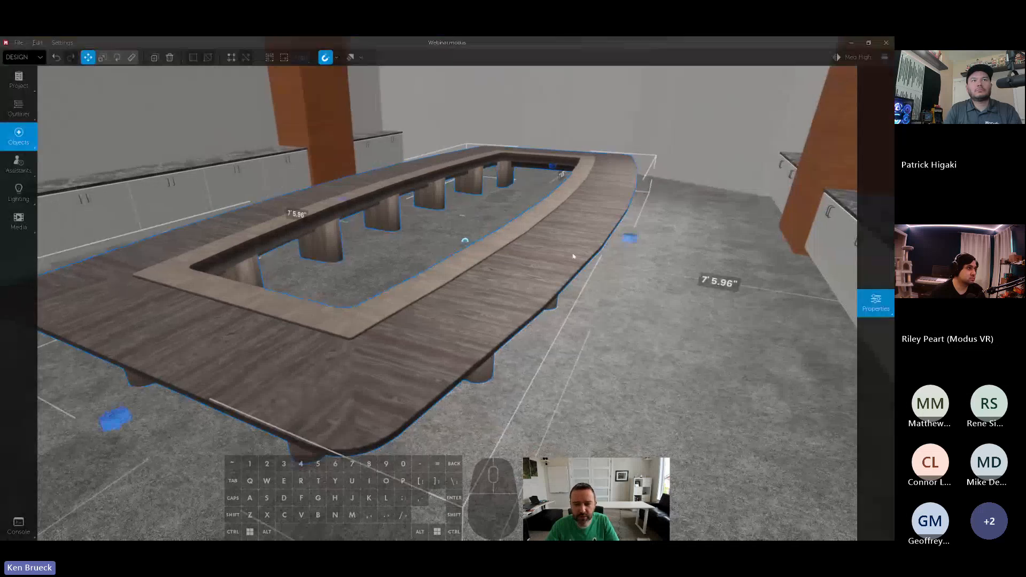
key("s")
mouse_move(587, 220)
right_mouse_down()
mouse_move(572, 220)
mouse_move(587, 219)
right_mouse_up()
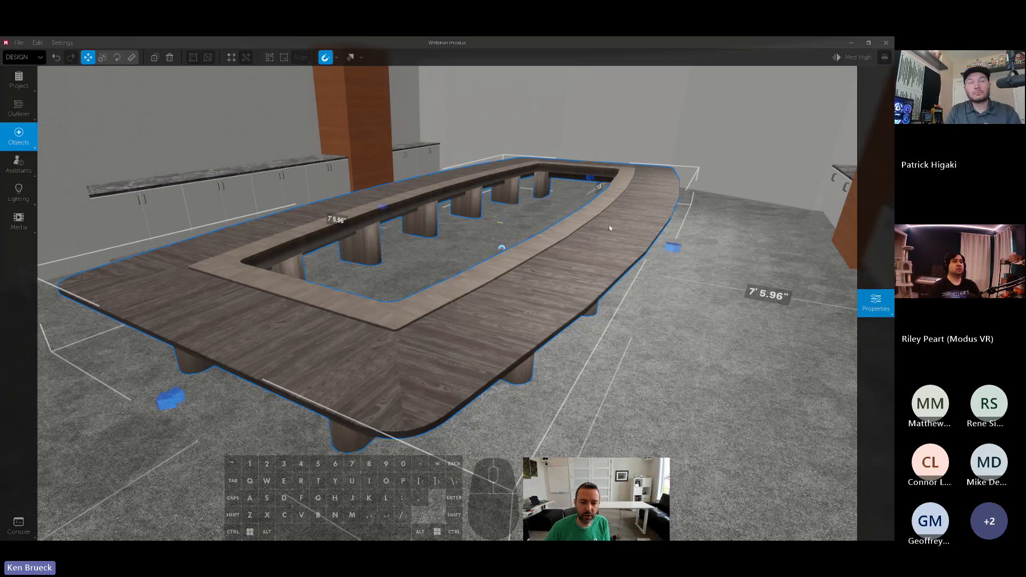
- Apply the Grey Elm laminate to the table's Inside material
mouse_move(873, 245)
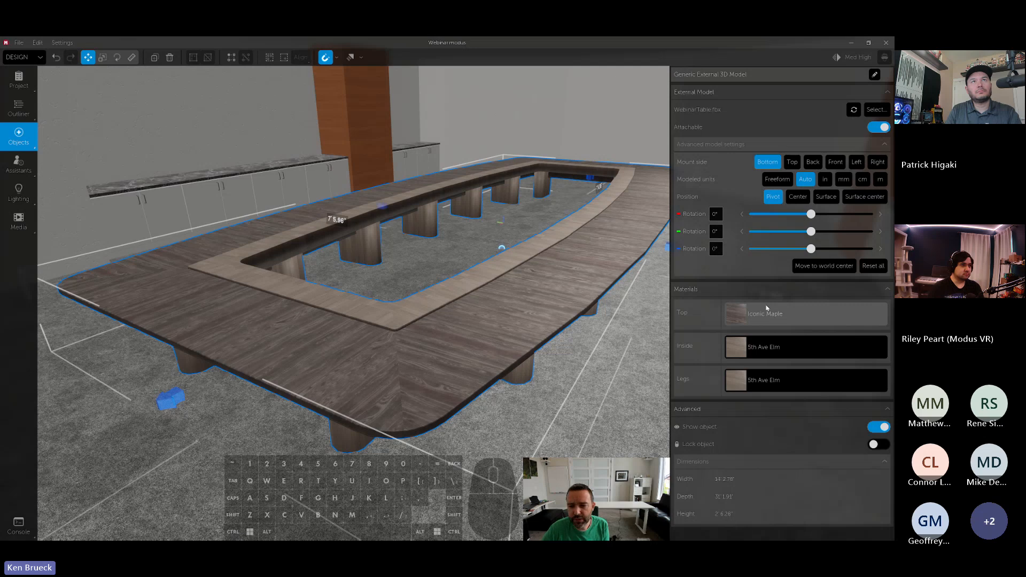
left_click(770, 349)
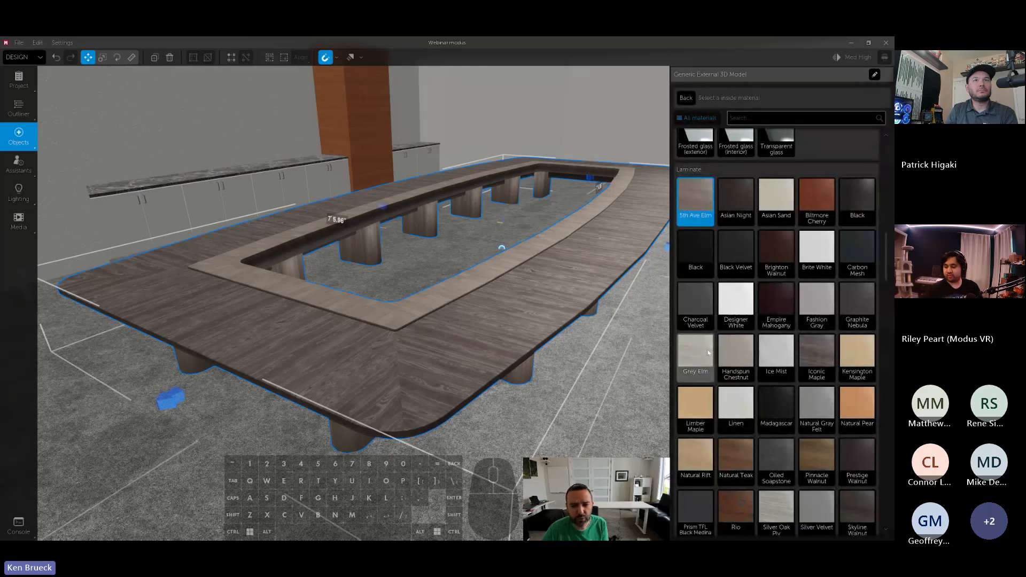
left_click(706, 351)
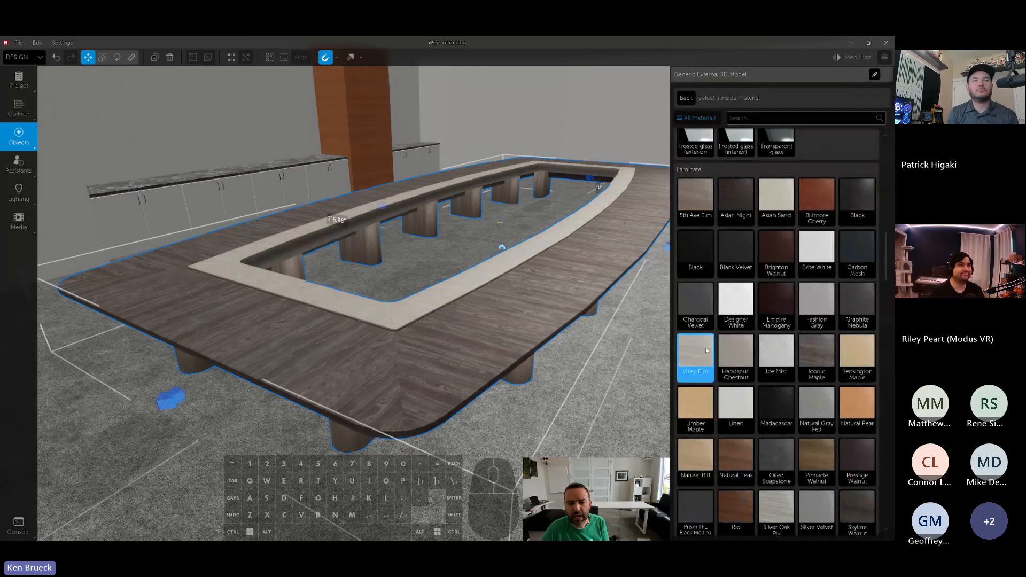
right_click_drag(630, 320, 434, 288)
key("s")
key("a")
right_click_drag(514, 322, 556, 340)
key("d")
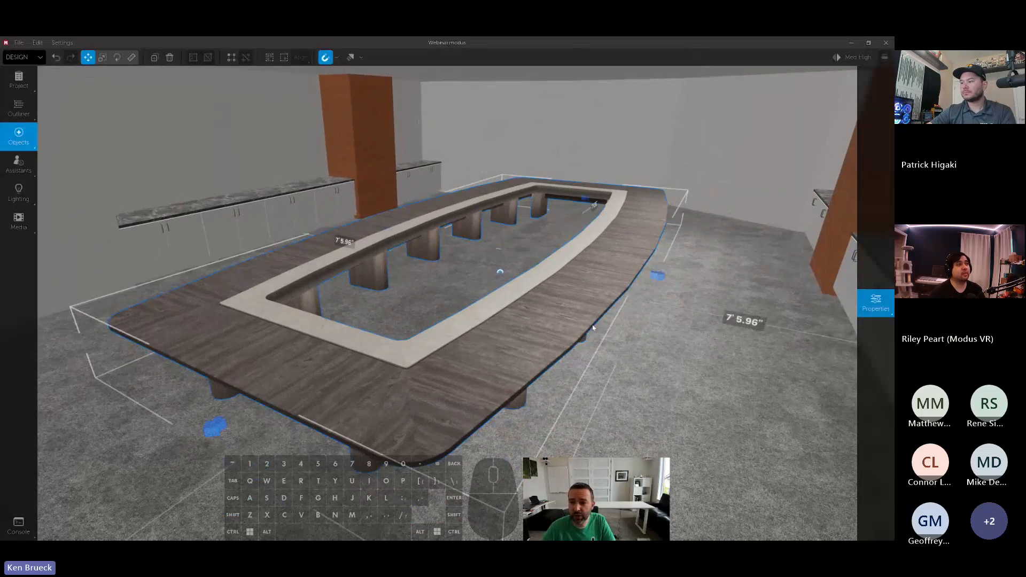
left_click(686, 97)
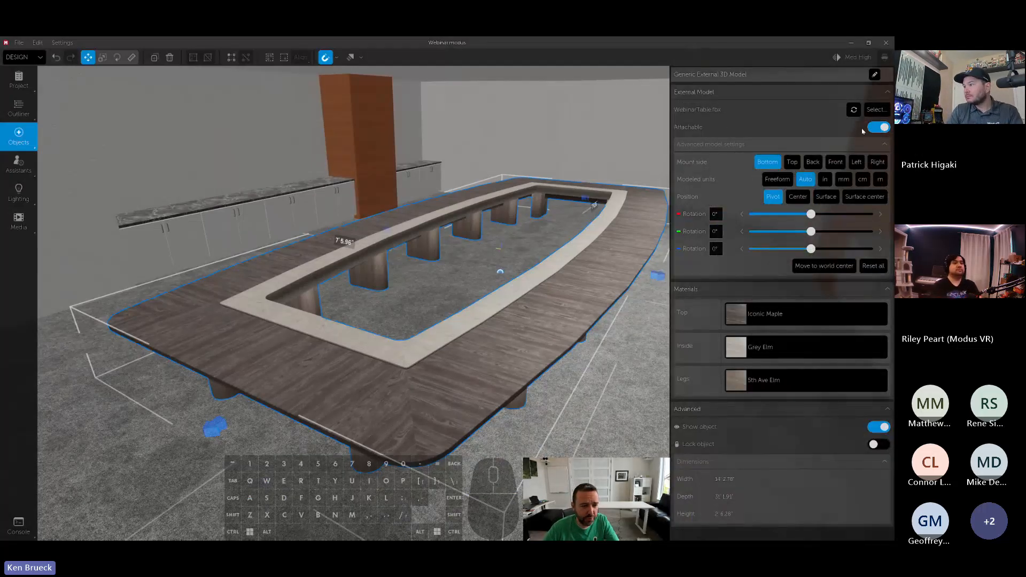
- Find a laptop in the object library, place it on the tabletop, and move it onto the floor beside the table
left_click(19, 141)
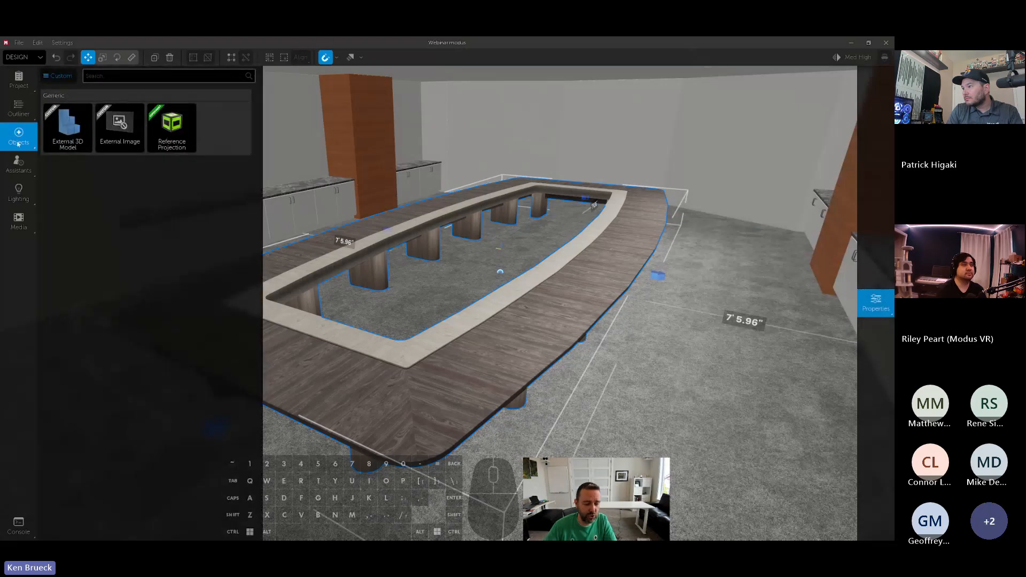
type("laptop")
left_click_drag(67, 127, 553, 299)
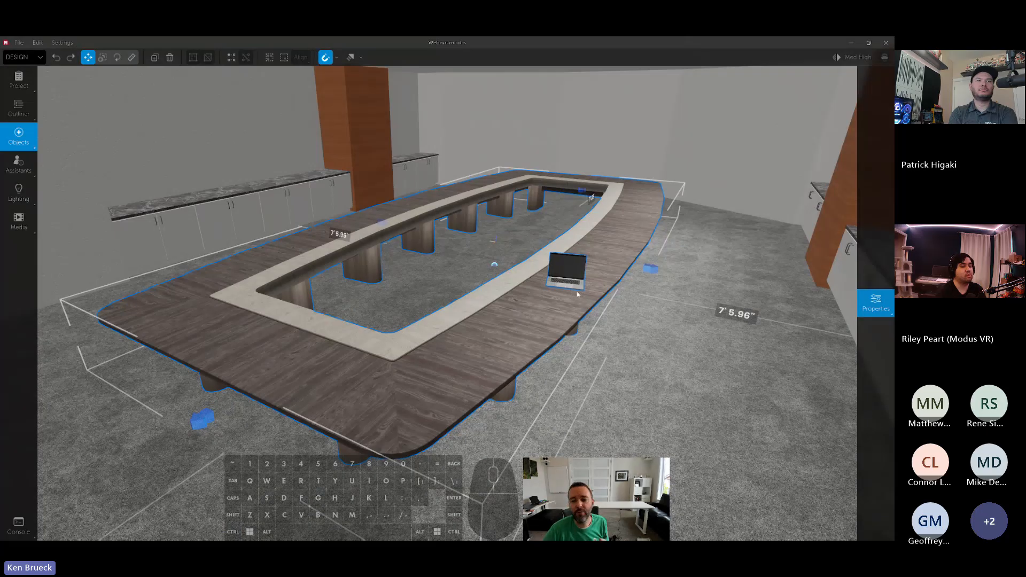
left_click_drag(567, 271, 695, 324)
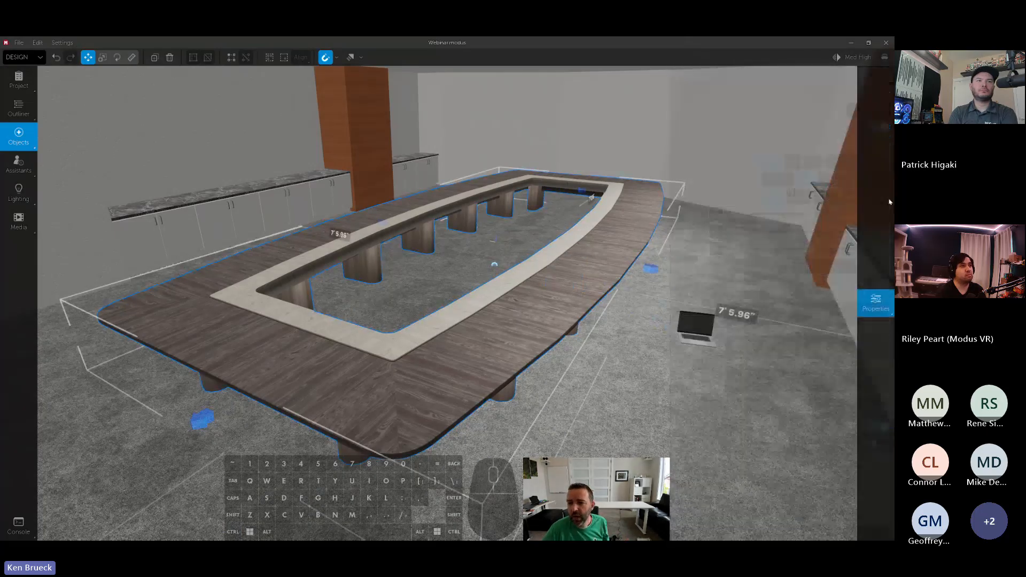
- Turn off Attachable for the table and try moving the laptop across it and the floor
mouse_move(890, 202)
left_click(876, 132)
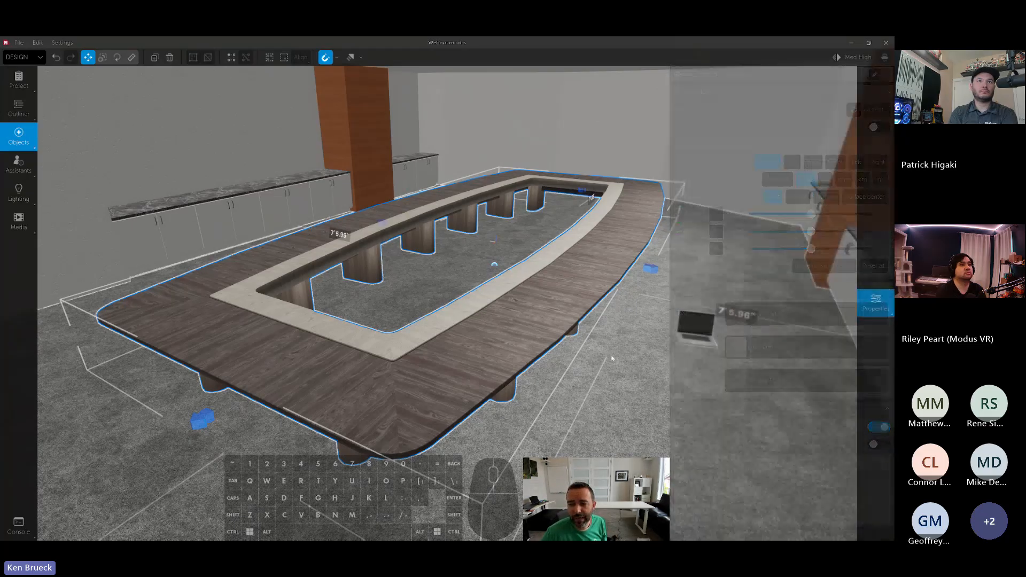
left_click(702, 337)
left_click_drag(702, 338, 644, 375)
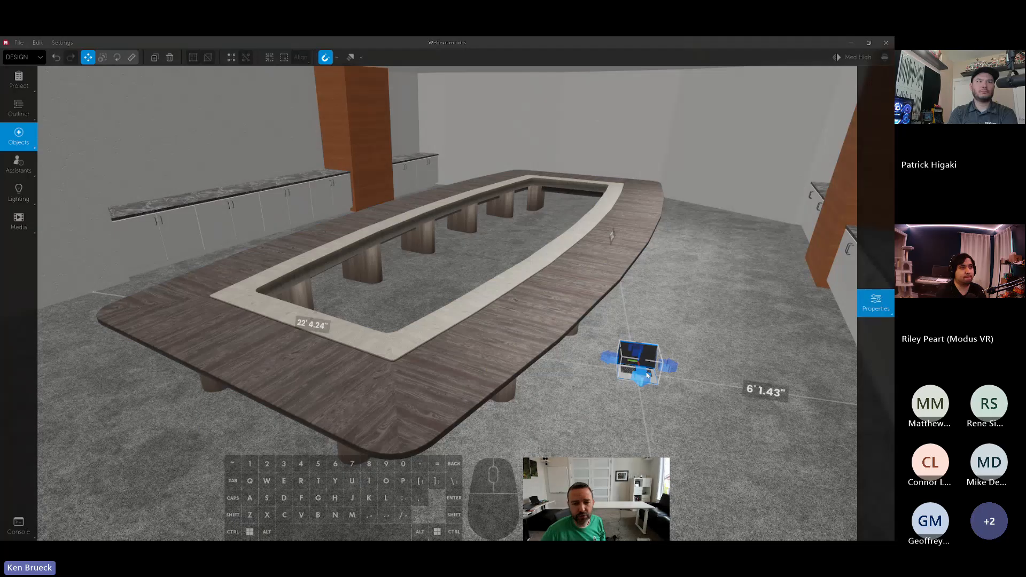
- Delete the laptop and turn Attachable back on for the table
key("Delete")
left_click(565, 313)
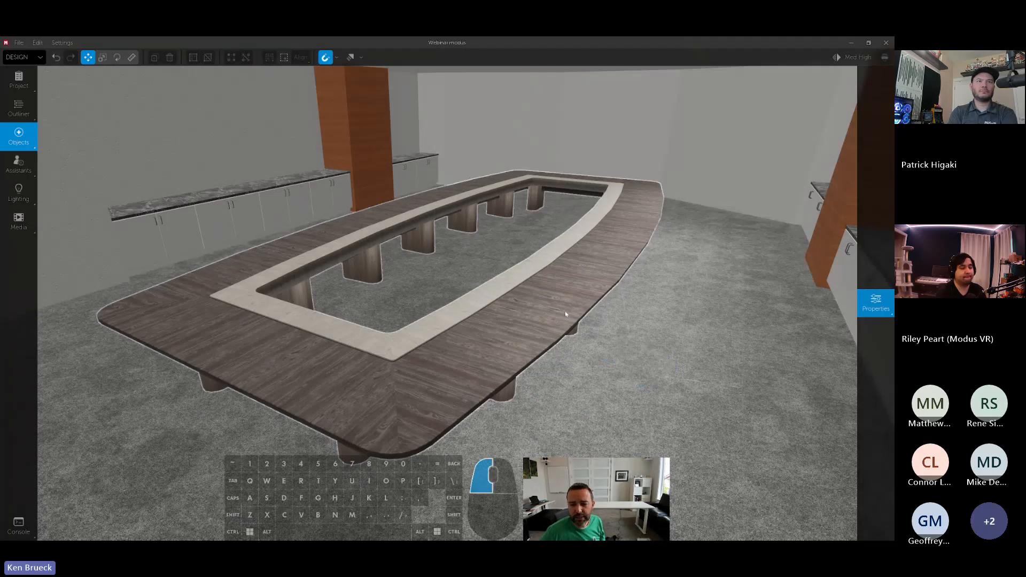
left_click(882, 127)
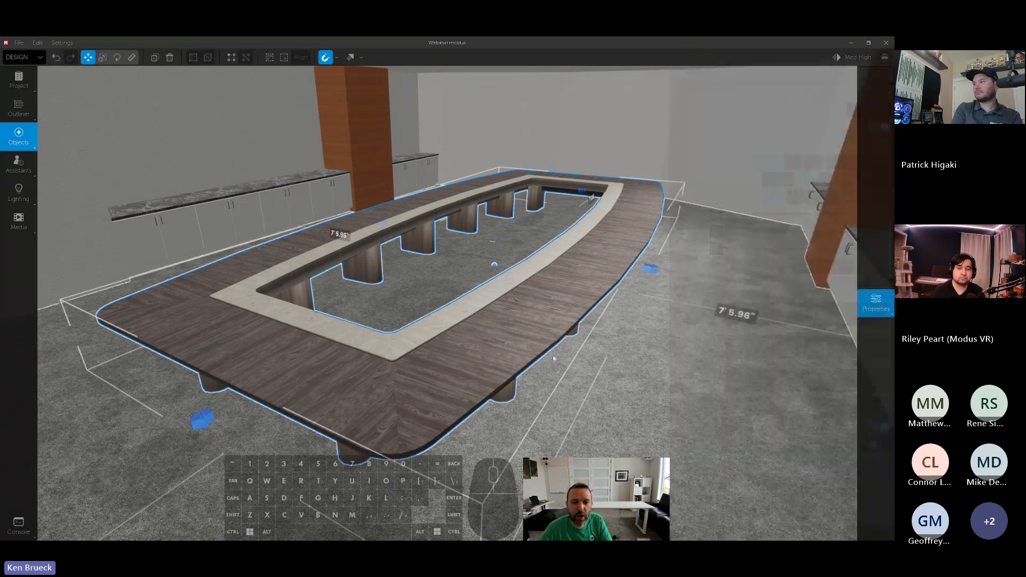
- Move the conference table sideways so it sits 6' 4.76" from the nearer side wall
right_click_drag(548, 332, 548, 299)
key("s")
left_click(549, 332)
left_click_drag(549, 331, 578, 322)
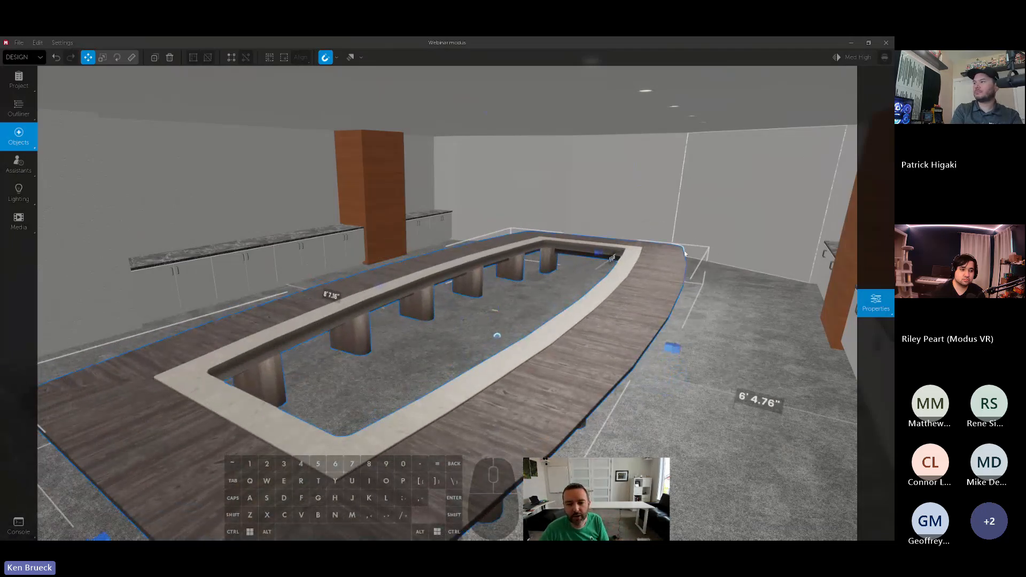
- Try the table's mount side as Top and its position as Center, and restore them to Bottom and Pivot
left_click(876, 302)
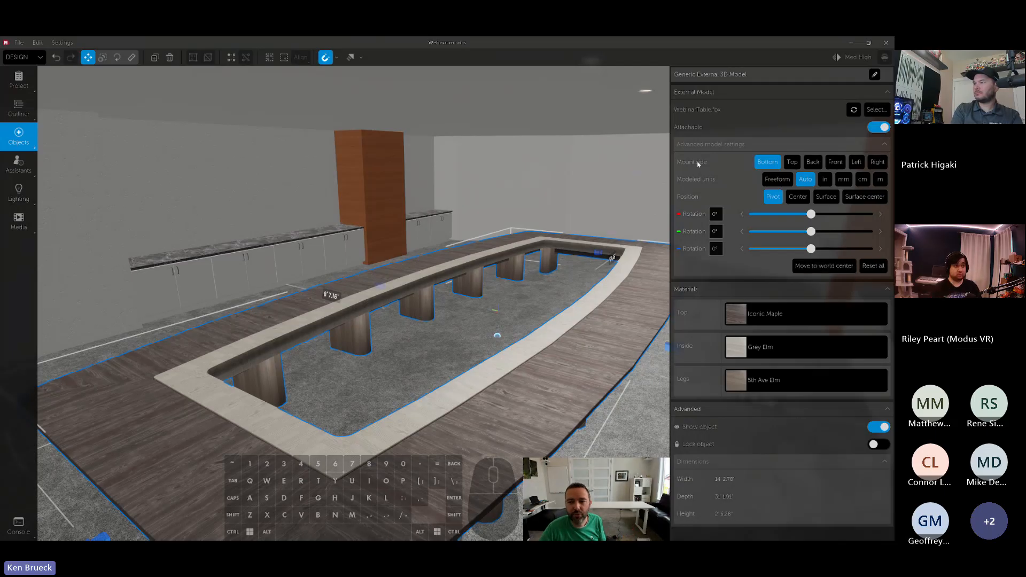
left_click(792, 162)
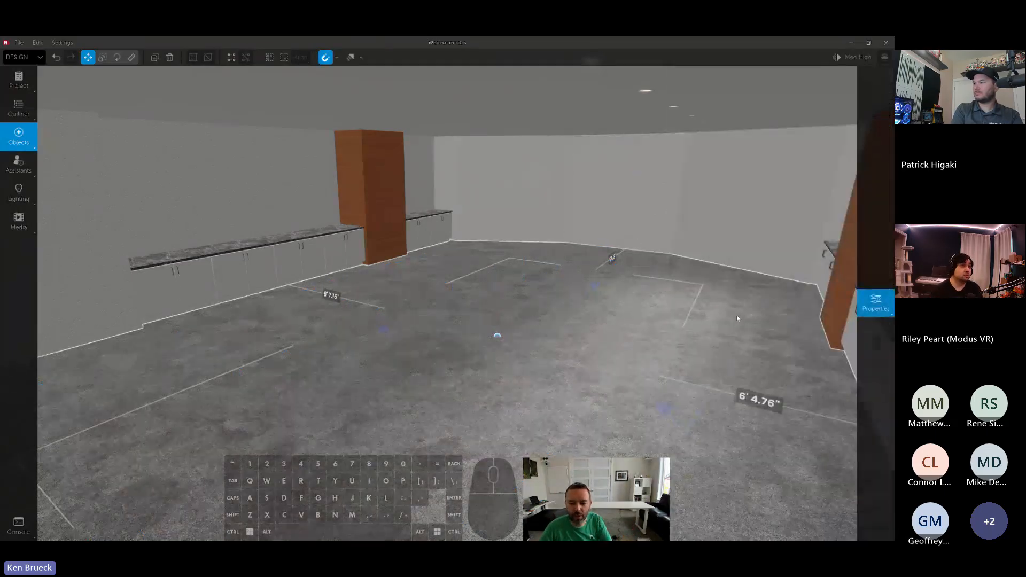
left_click(798, 197)
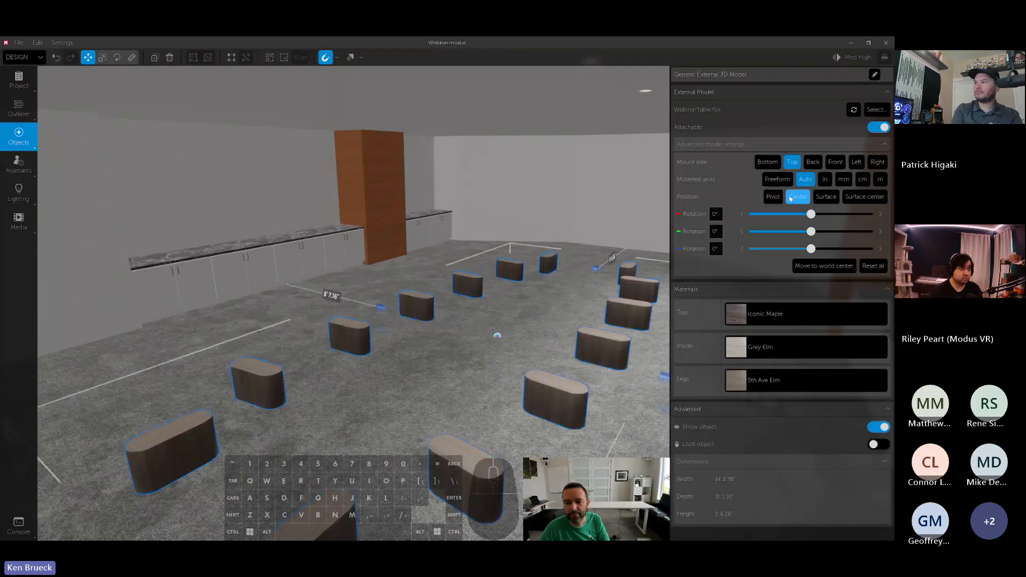
left_click(767, 162)
left_click(771, 197)
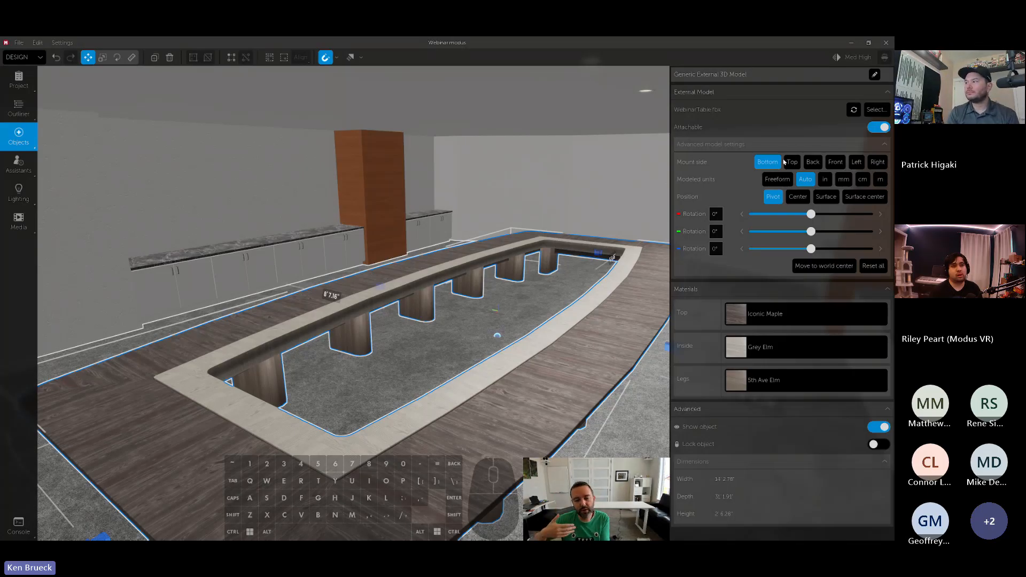
- Try the Back mount side on the table, move the upended model across the floor, and undo both changes
left_click(812, 162)
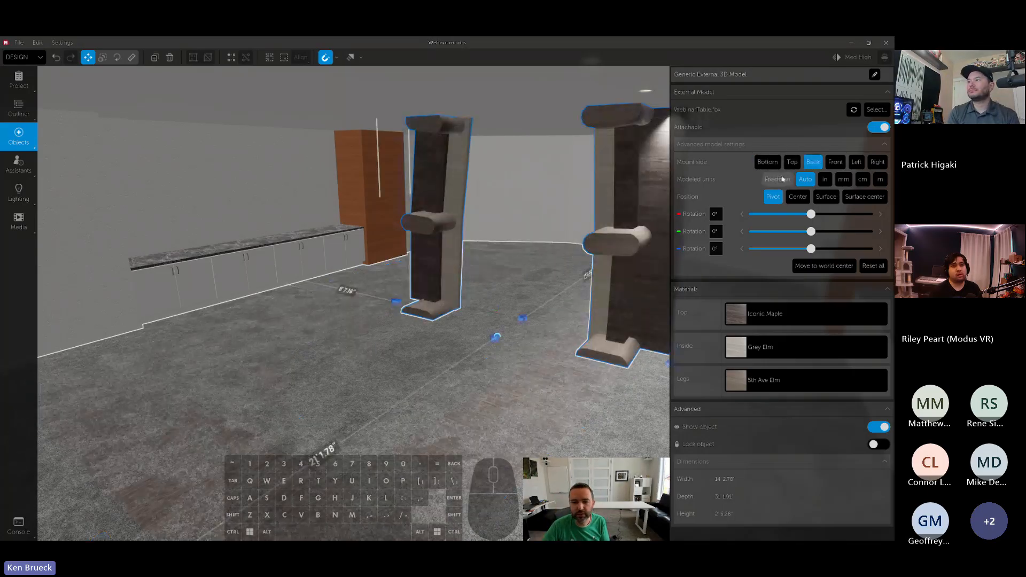
left_click_drag(639, 287, 579, 355)
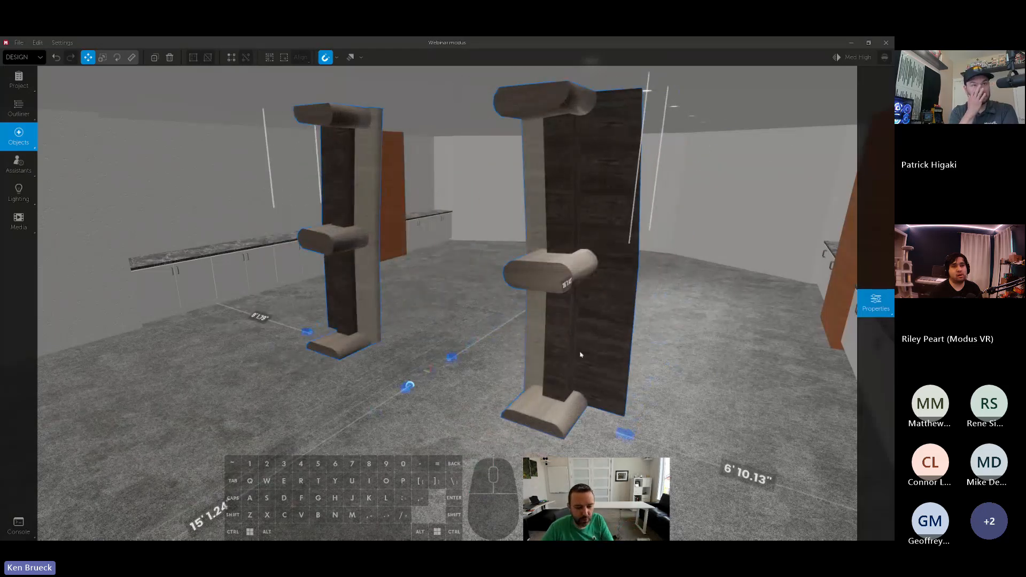
key("ctrl+z")
key("ctrl+z")
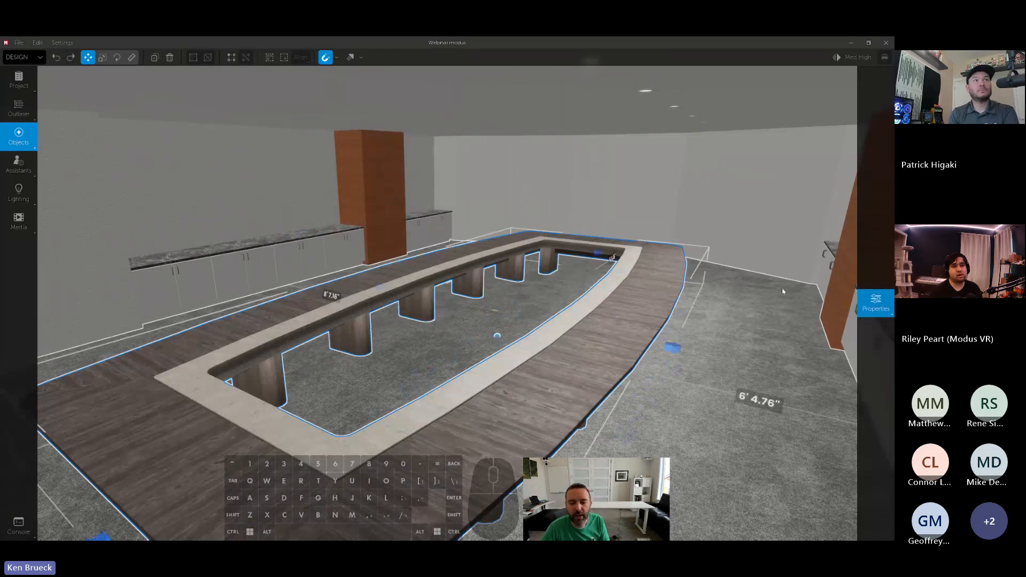
- Set the table's modeled units to Freeform, try scaling the table from its side, and undo the scaling
left_click(875, 302)
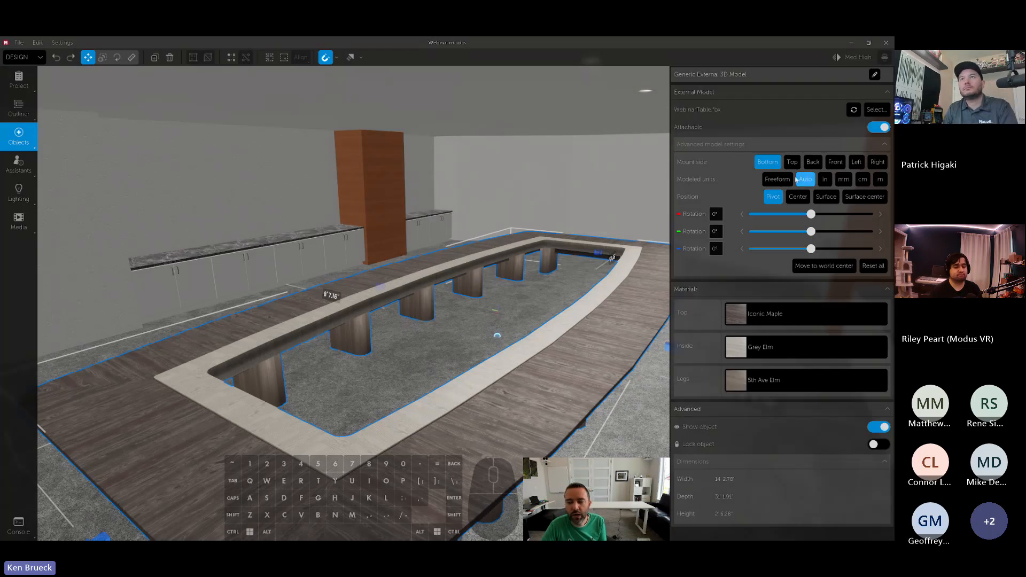
left_click(777, 179)
right_click_drag(589, 222, 614, 235)
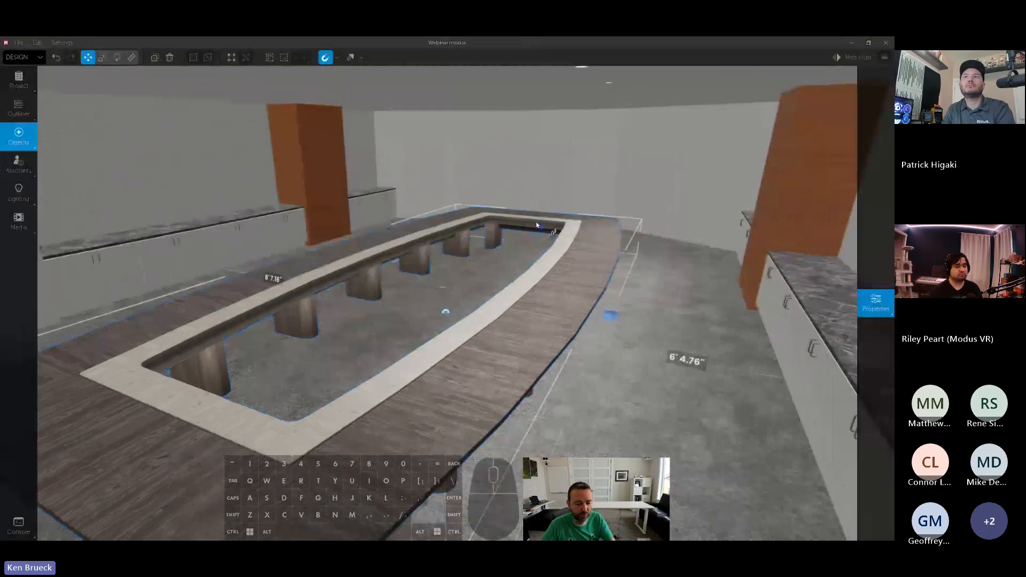
key("2")
left_click_drag(608, 317, 542, 302)
key("ctrl+z")
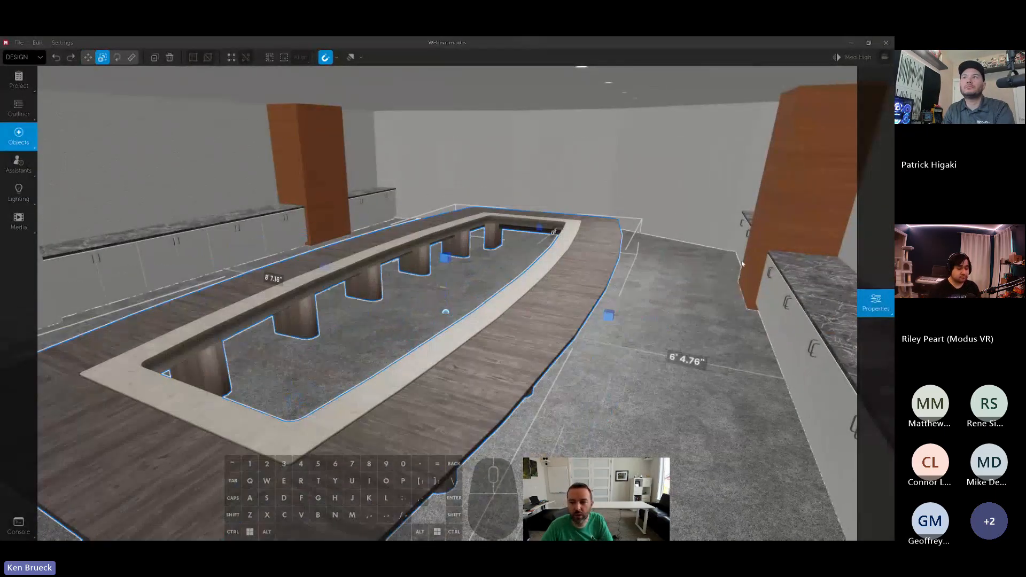
- Examine the position and rotation options in the table's advanced model settings
left_click(875, 303)
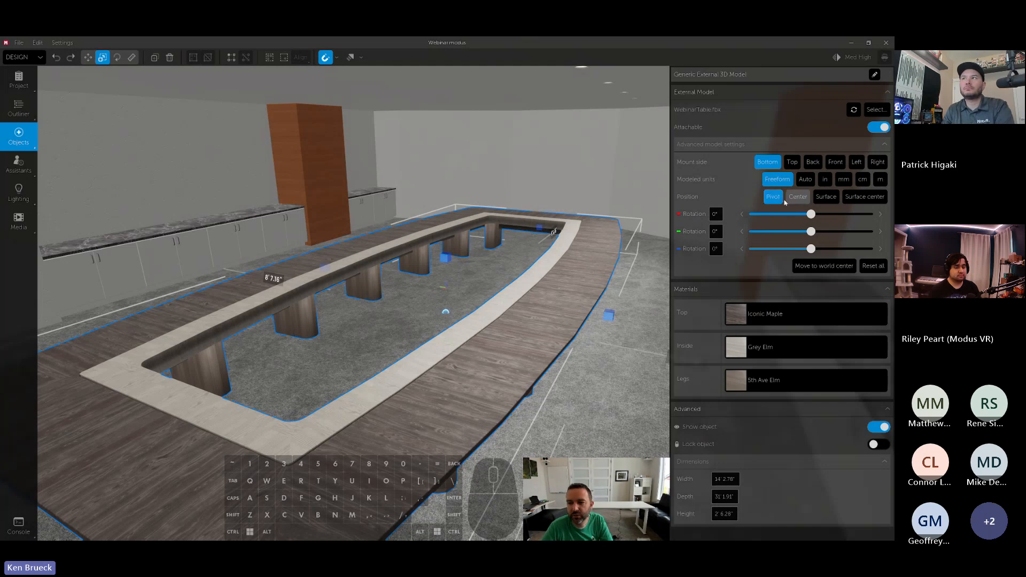
mouse_move(810, 214)
left_mouse_down()
mouse_move(782, 214)
mouse_move(817, 215)
mouse_move(805, 217)
left_mouse_up()
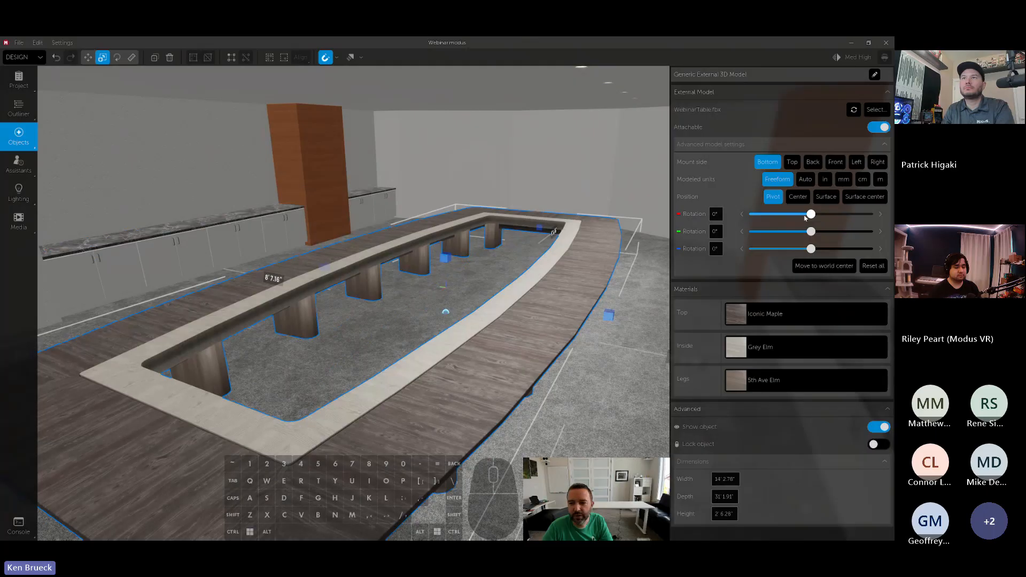
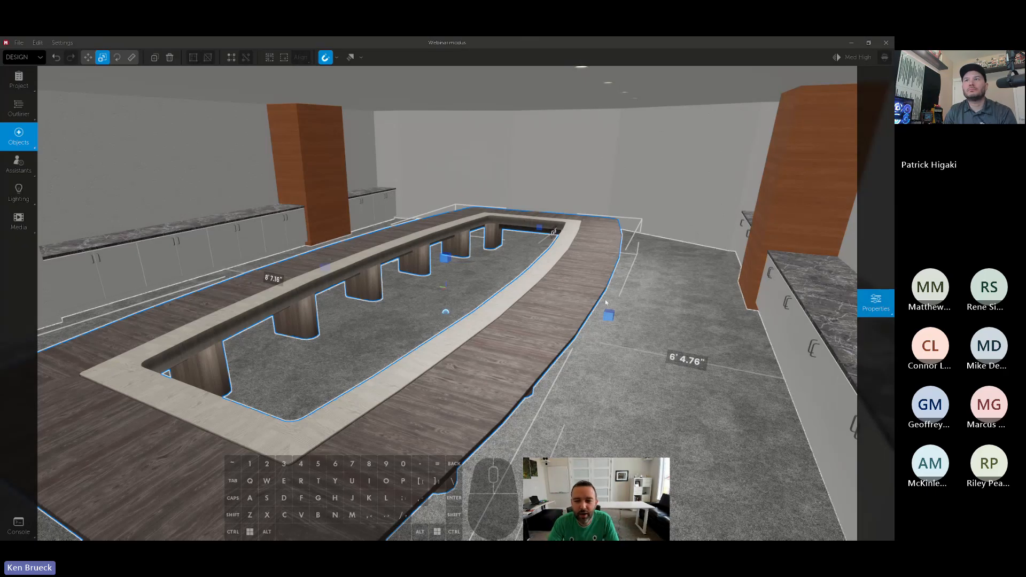
- Set the conference table's modeled units to Auto
mouse_move(873, 307)
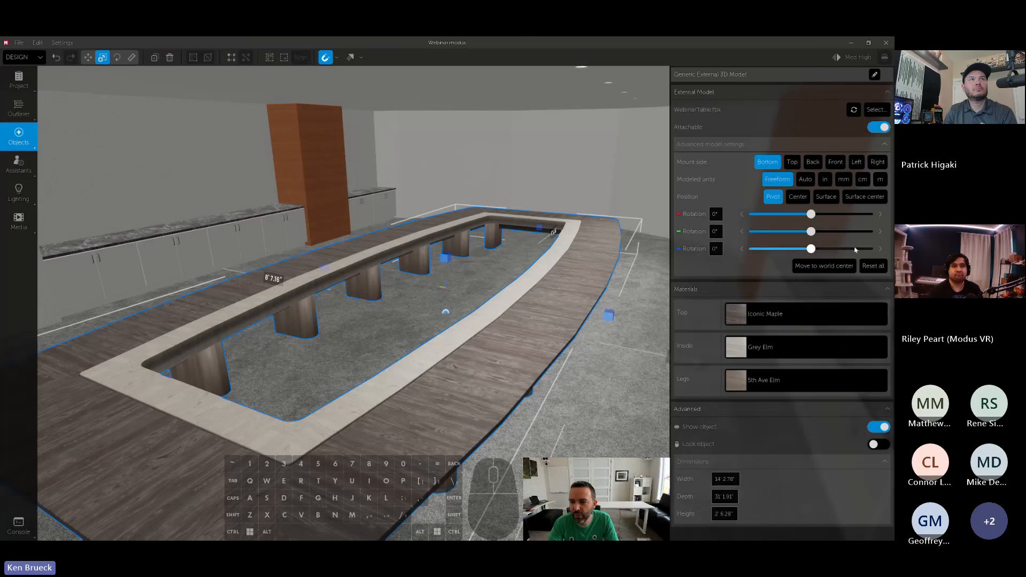
left_click(805, 180)
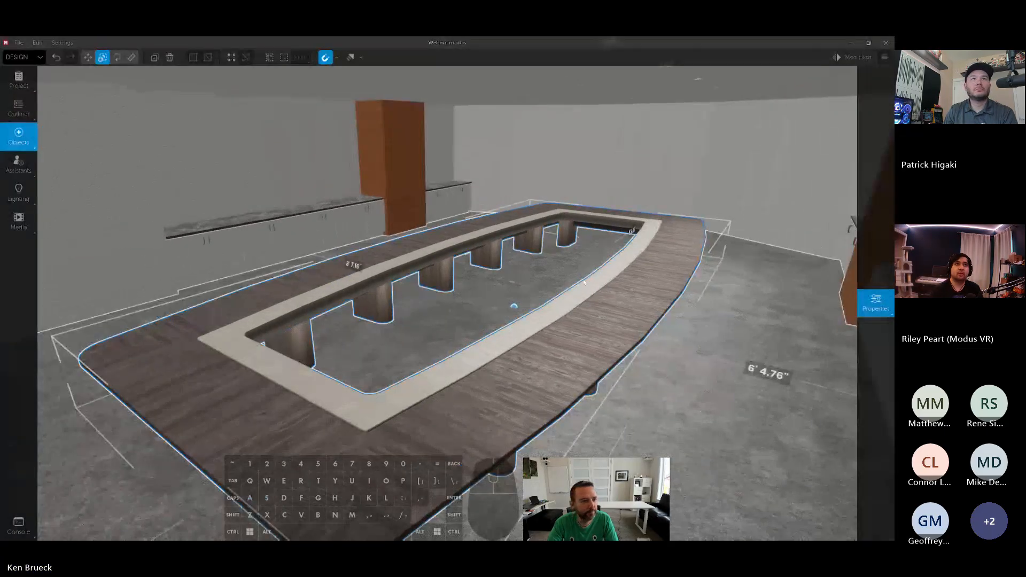
right_click_drag(584, 282, 641, 282)
- Clear the object search and place an External Image from the custom objects, centered horizontally on the wall section beyond the table's end
mouse_move(33, 150)
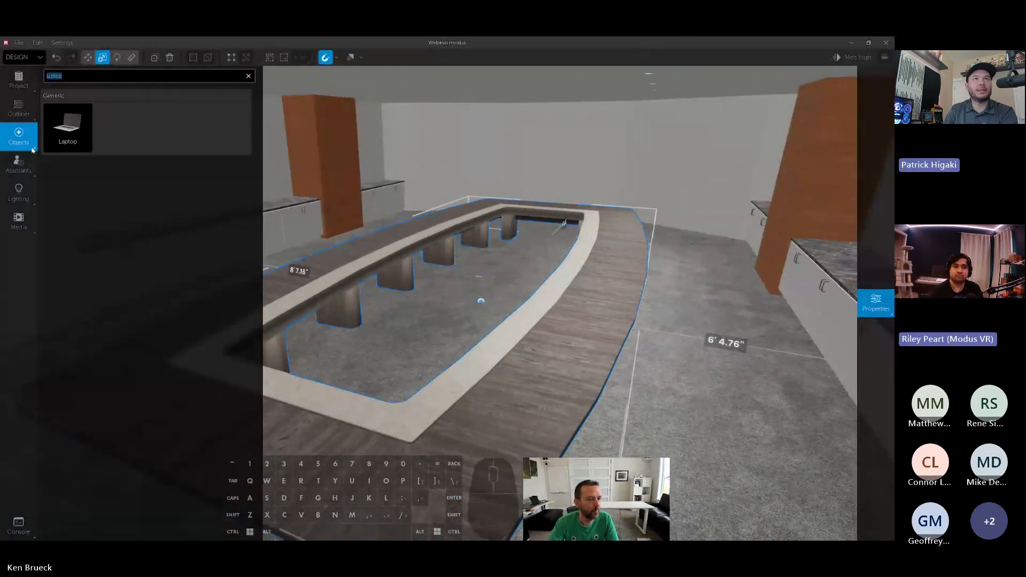
left_click(249, 76)
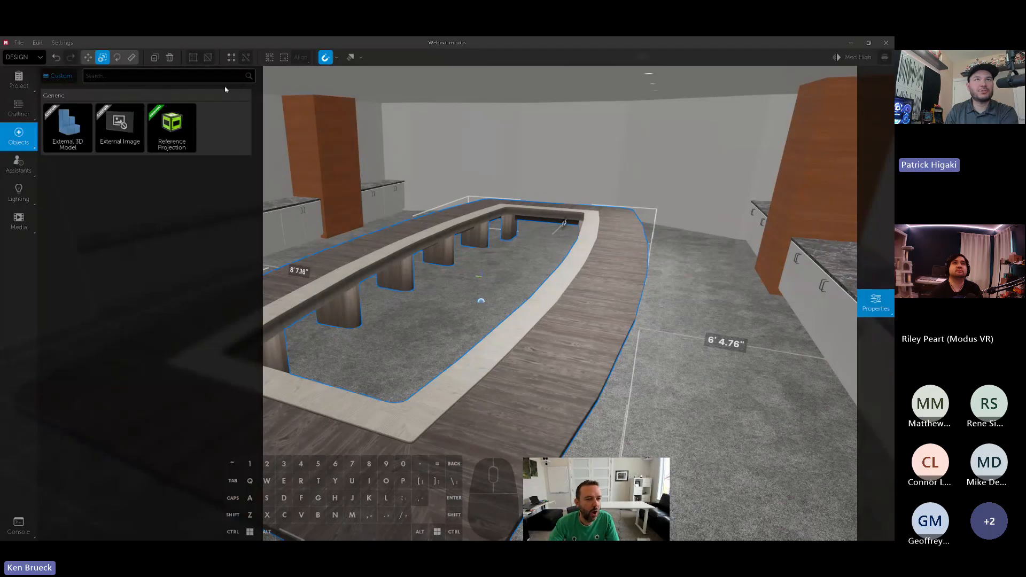
key("w")
right_click_drag(544, 249, 580, 331)
key("d")
key("s")
key("s")
key("d")
key("a")
key("d")
right_click(620, 335)
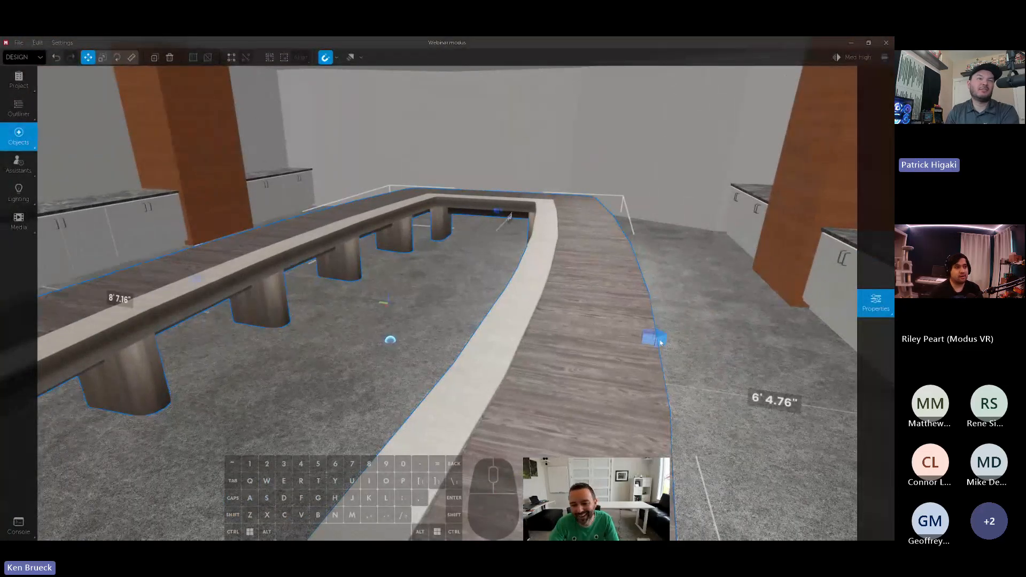
left_click_drag(660, 342, 609, 336)
key("w")
right_click_drag(609, 335, 593, 286)
left_click(19, 136)
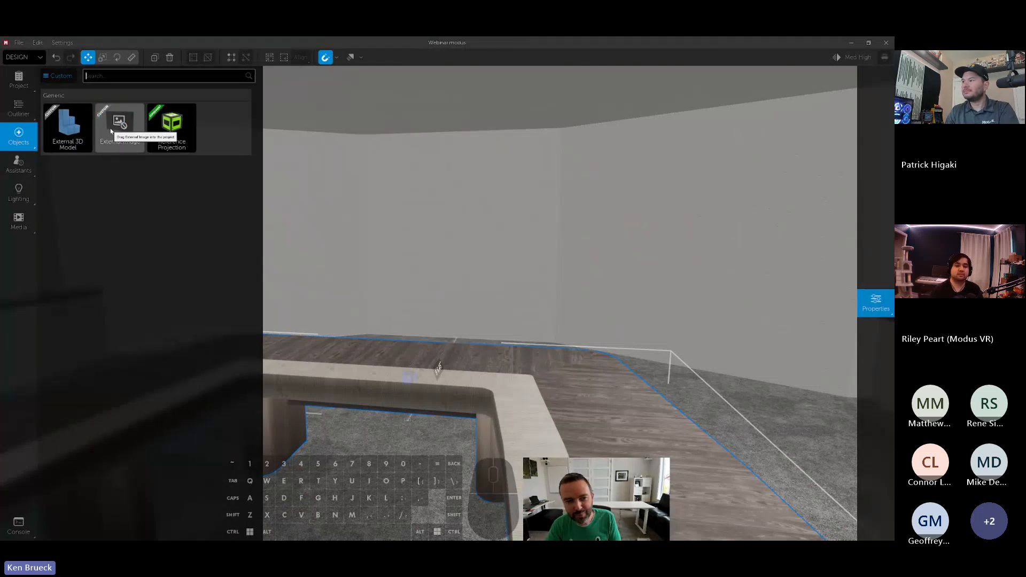
left_click(59, 75)
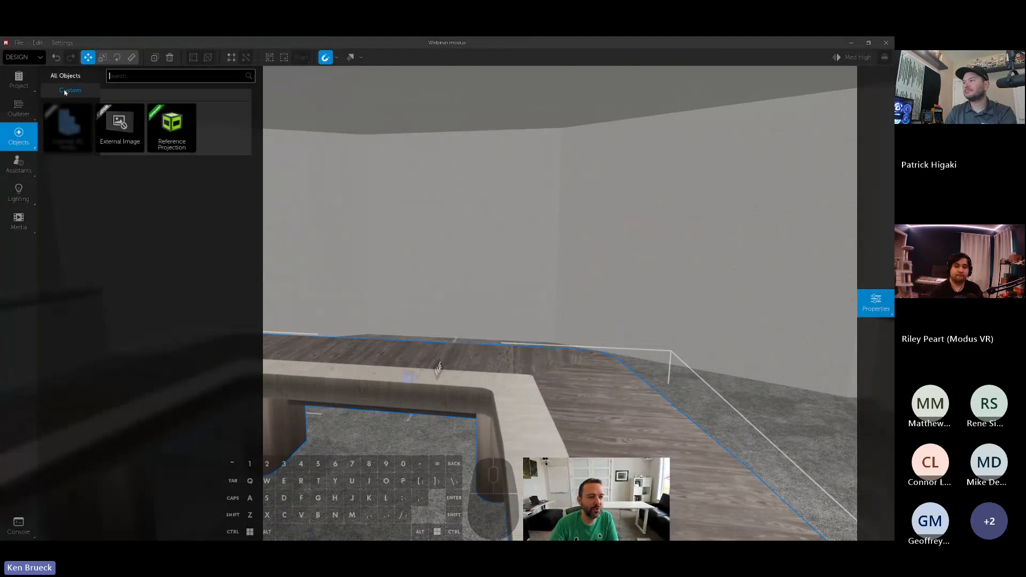
left_click_drag(120, 122, 460, 219)
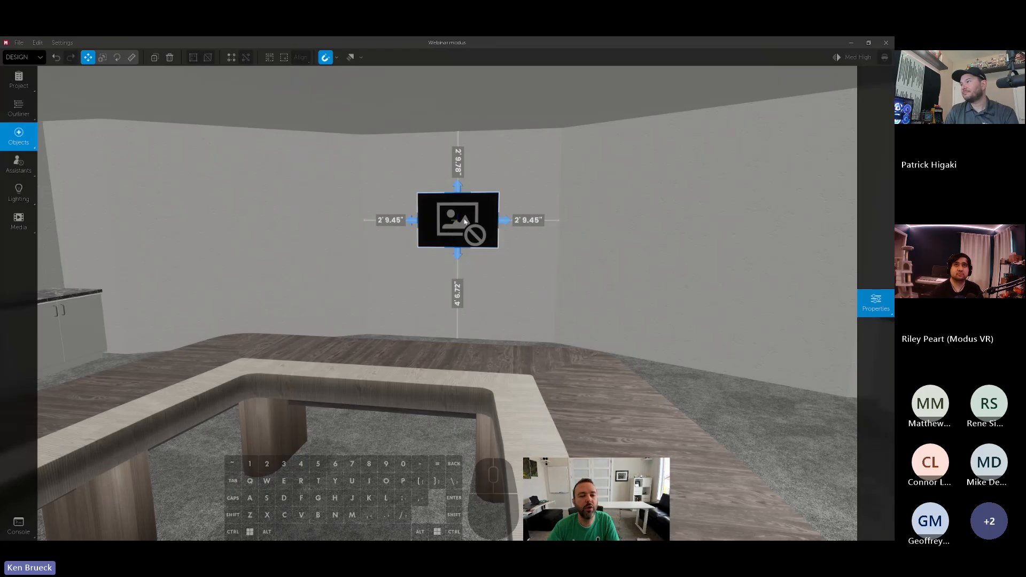
- Load logo.jpg into the external image on the wall
right_click_drag(490, 239, 538, 236)
key("w")
key("w")
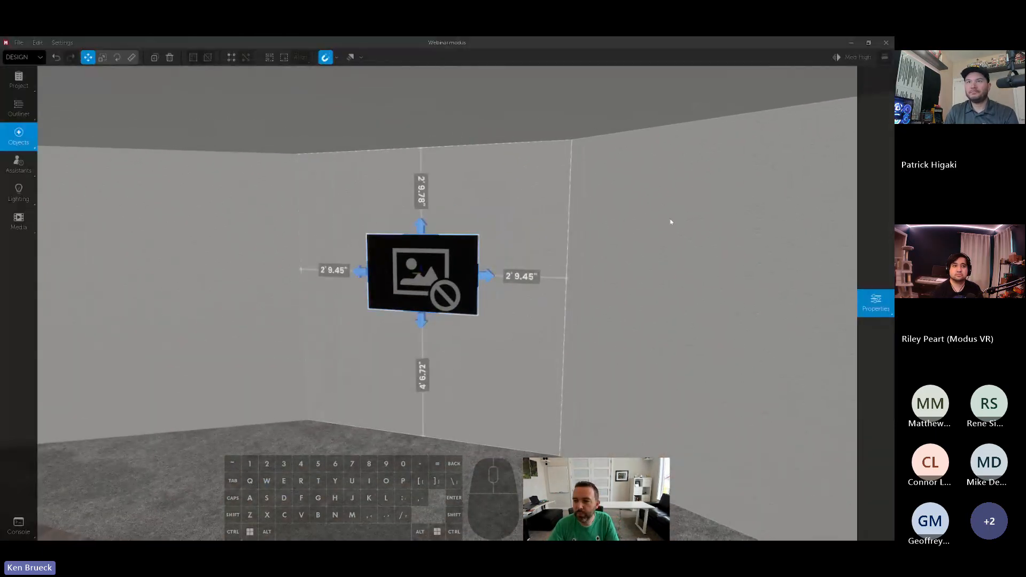
mouse_move(892, 208)
left_click(877, 127)
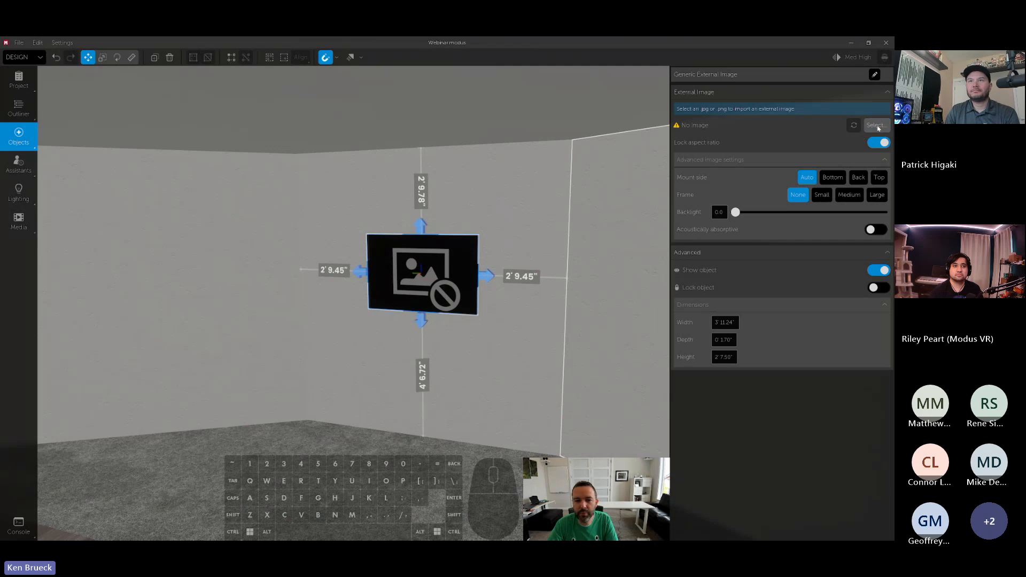
left_click(277, 140)
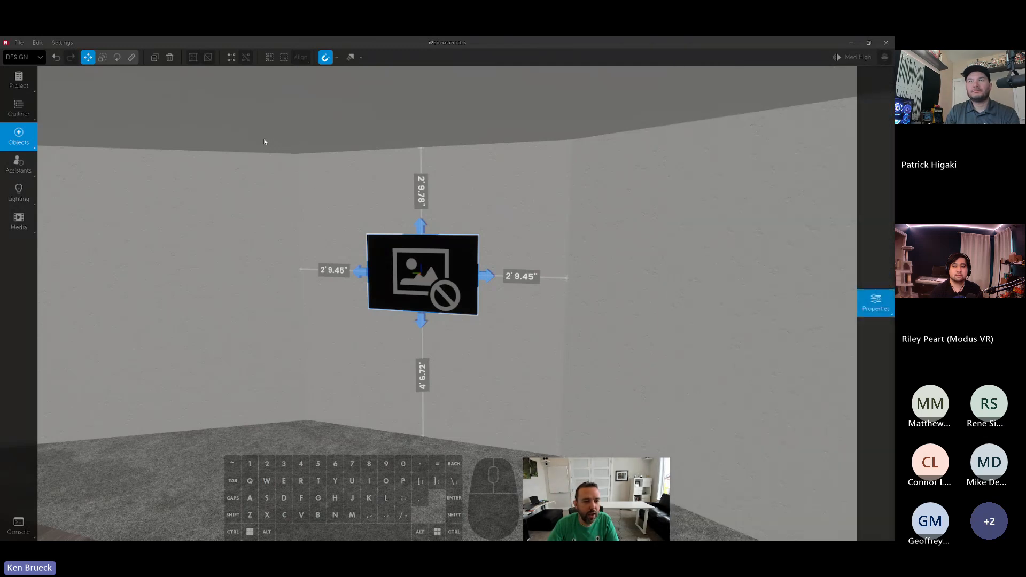
- Scale the logo image proportionally to about 5' 7.90" wide by 3' 10.61" high, keeping its aspect ratio locked
right_click_drag(606, 202, 602, 206)
key("w")
key("s")
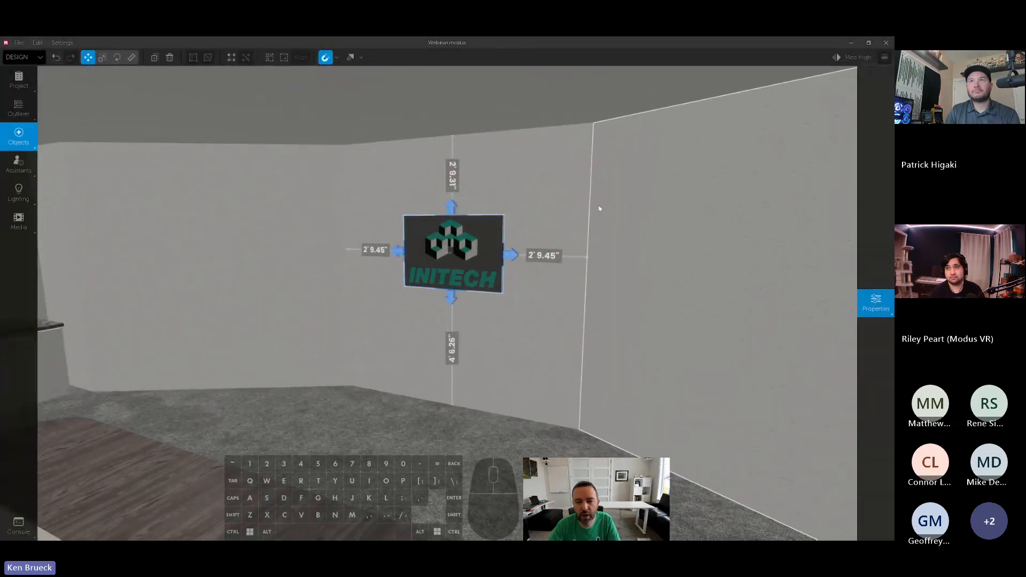
key("e")
left_click_drag(508, 254, 517, 253)
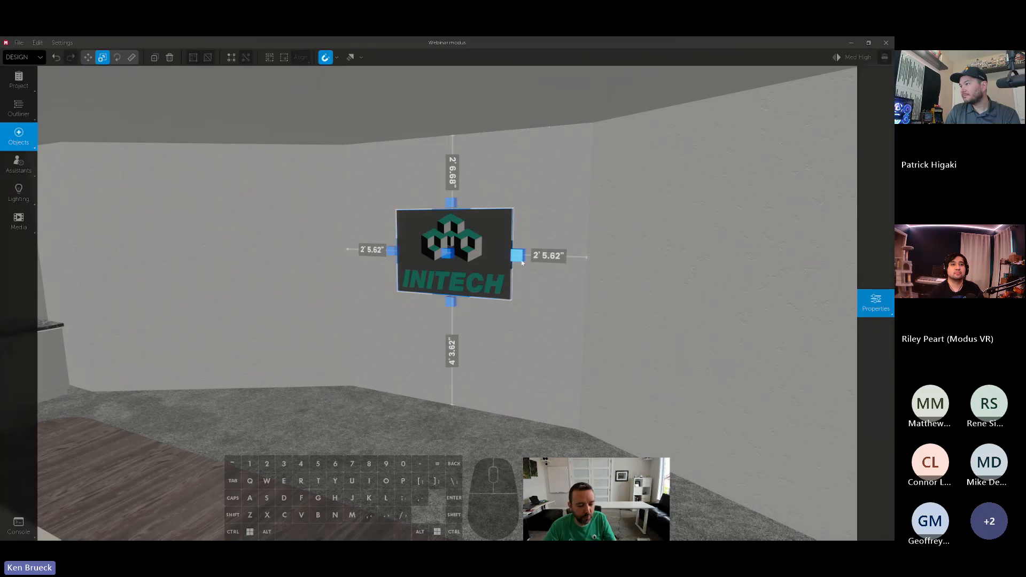
right_click_drag(554, 304, 507, 276)
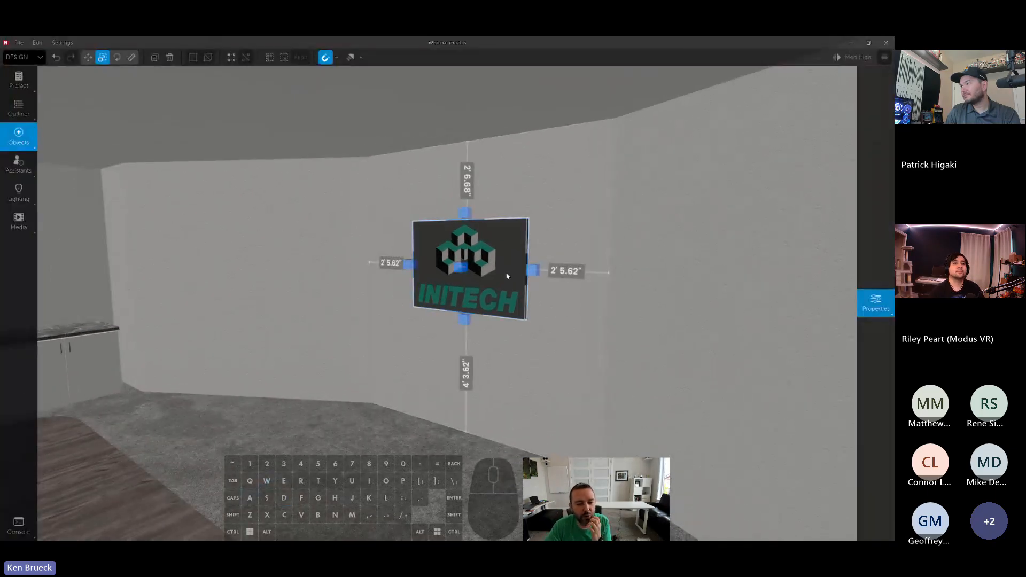
right_click_drag(635, 259, 579, 258)
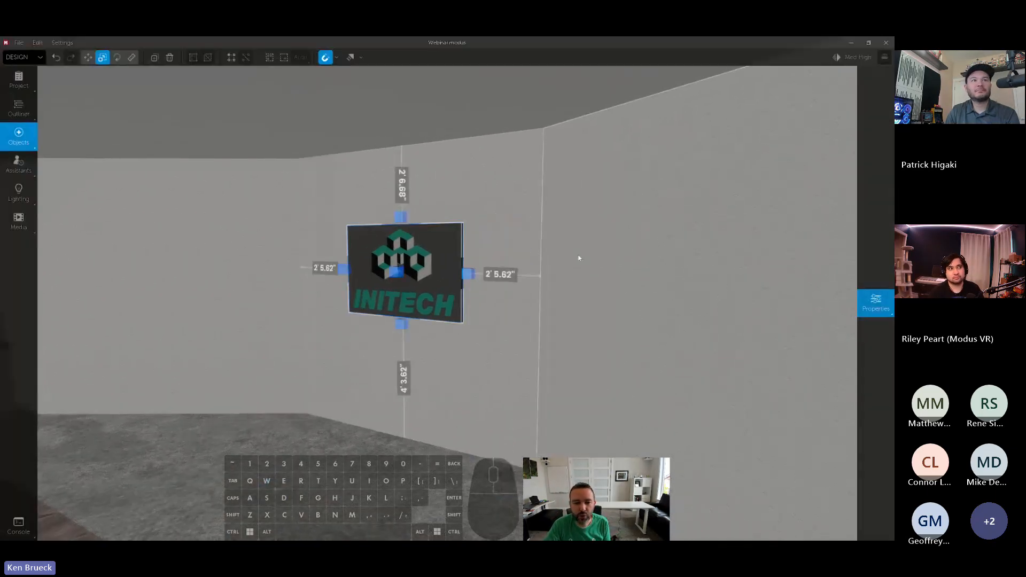
left_click(875, 302)
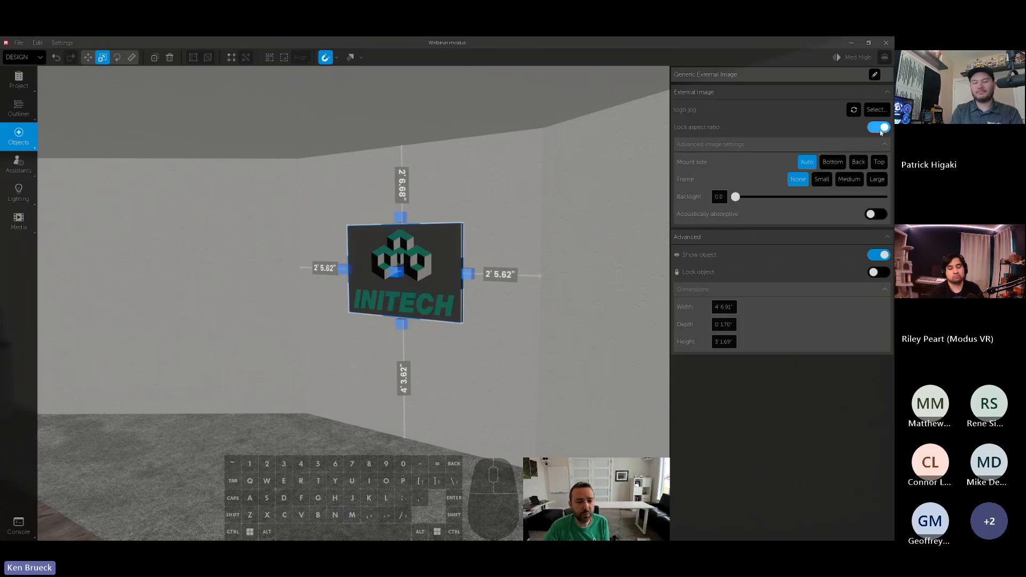
left_click_drag(467, 274, 504, 274)
left_click_drag(402, 349, 402, 334)
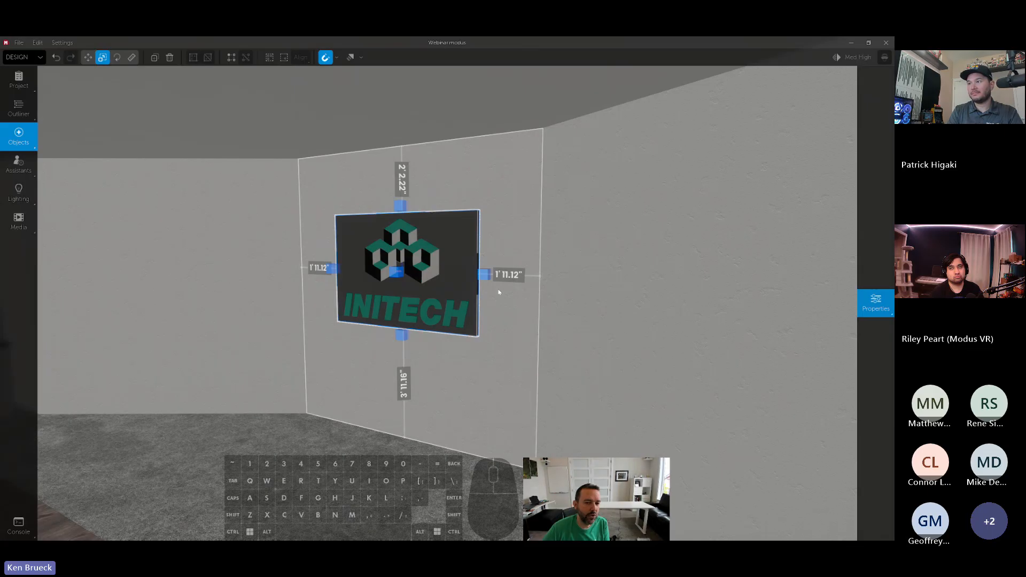
- Unlock the logo's aspect ratio and try stretching the image down toward the floor and out to both sides
left_click(876, 303)
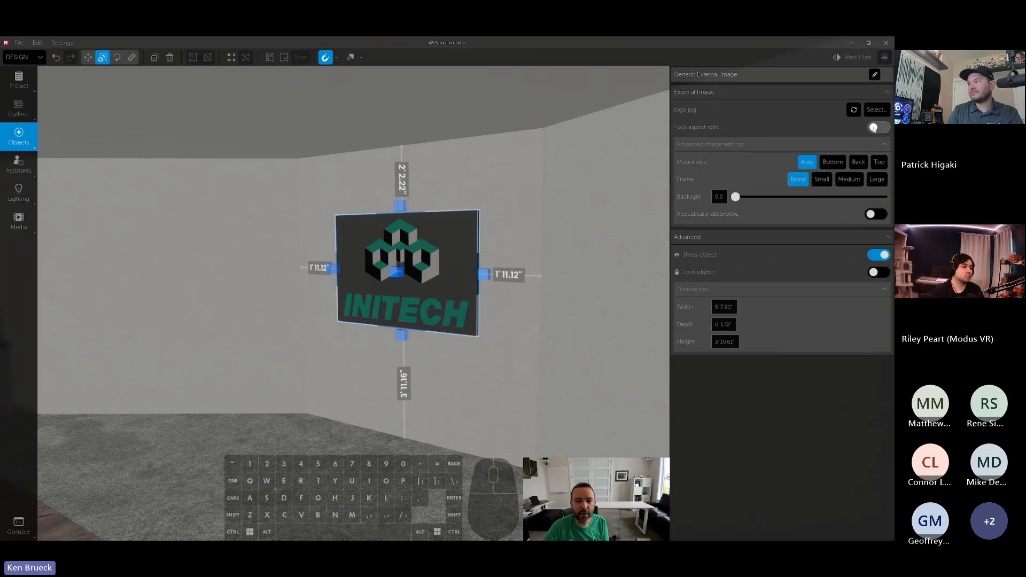
left_click_drag(401, 335, 402, 418)
left_click_drag(484, 323, 508, 321)
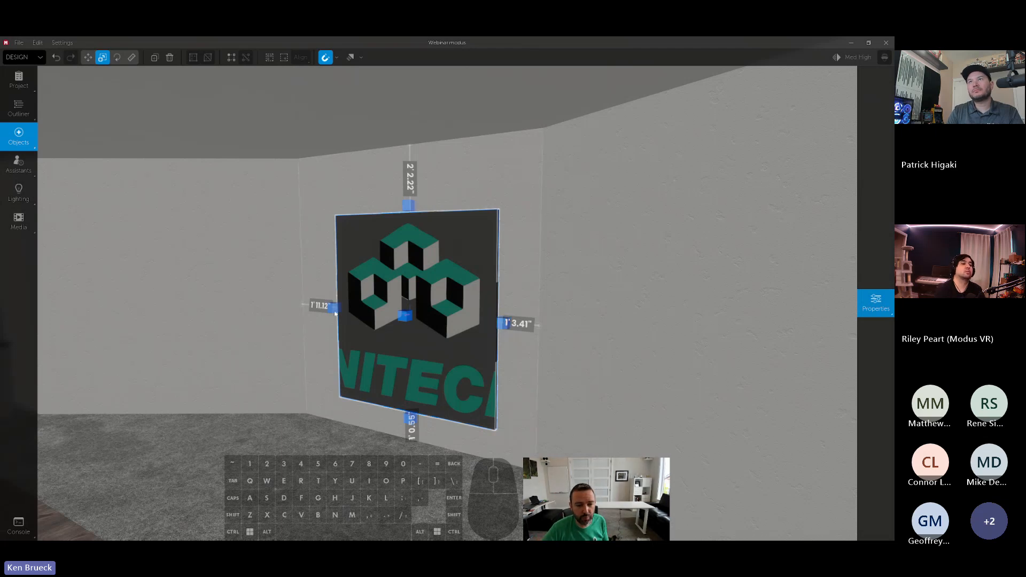
mouse_move(332, 306)
left_mouse_down()
mouse_move(362, 305)
mouse_move(329, 308)
left_mouse_up()
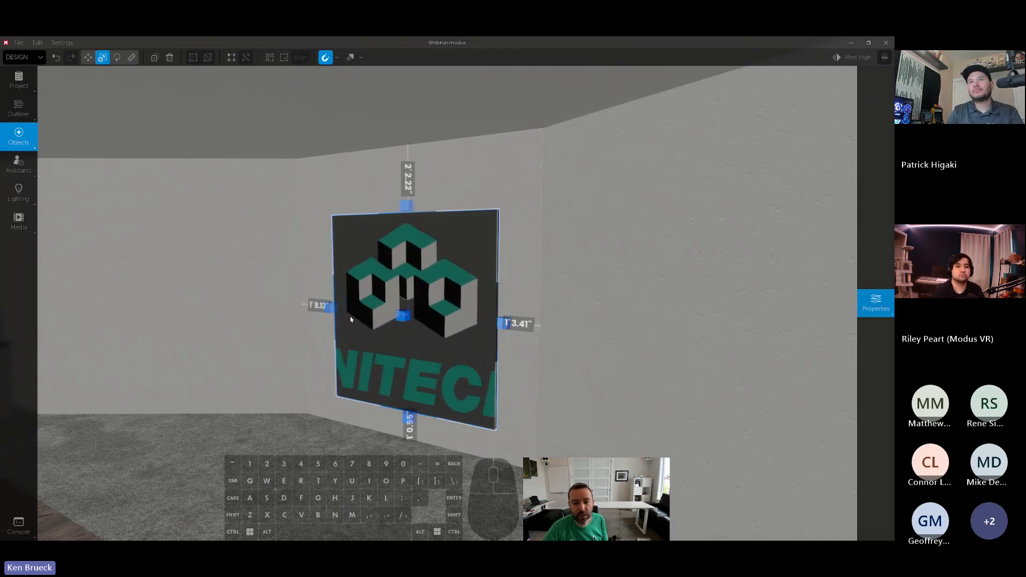
- Resize the logo from its edges, lock its aspect ratio, and scale it to about 5' 3.48" wide by 3' 7.58" high
left_click_drag(442, 354, 436, 336)
left_click_drag(493, 304, 539, 304)
left_click_drag(332, 294, 289, 290)
left_click_drag(395, 185, 395, 219)
left_click_drag(294, 294, 340, 295)
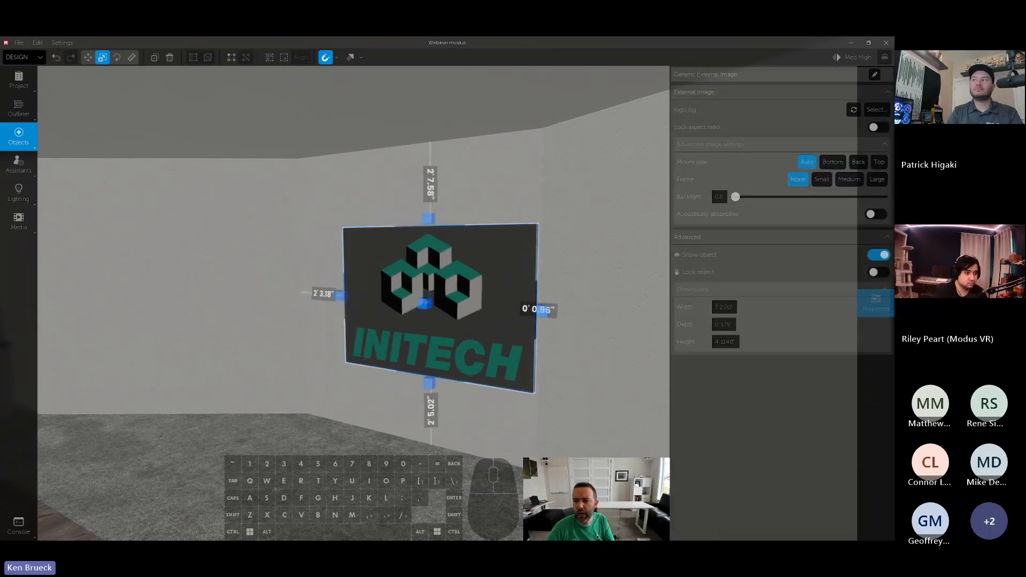
left_click_drag(542, 309, 489, 304)
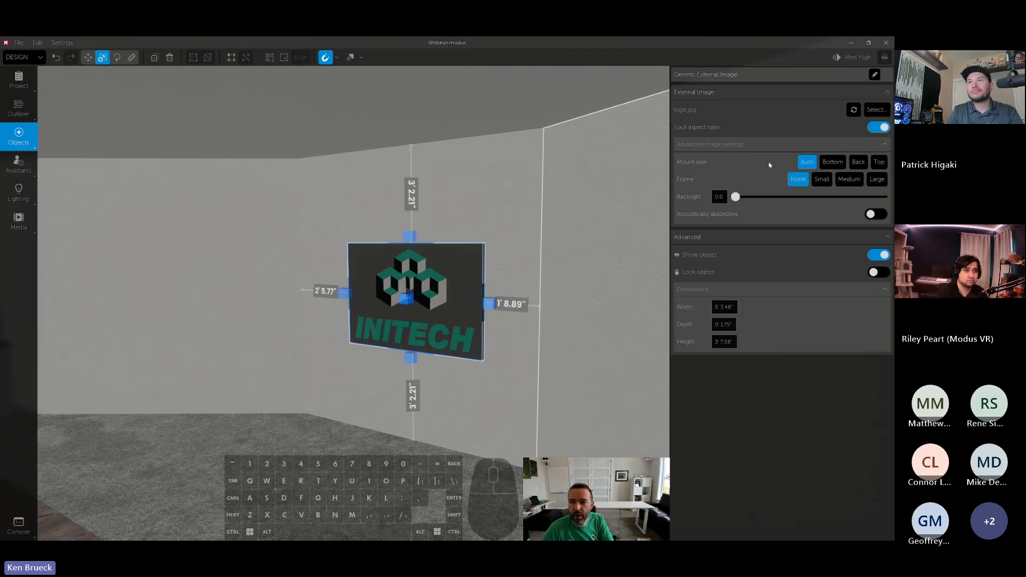
- Try the Bottom mount side with the logo standing on the floor, and the Back mount side with it moved to the ceiling
left_click(832, 167)
left_click_drag(400, 304, 316, 428)
left_click(875, 302)
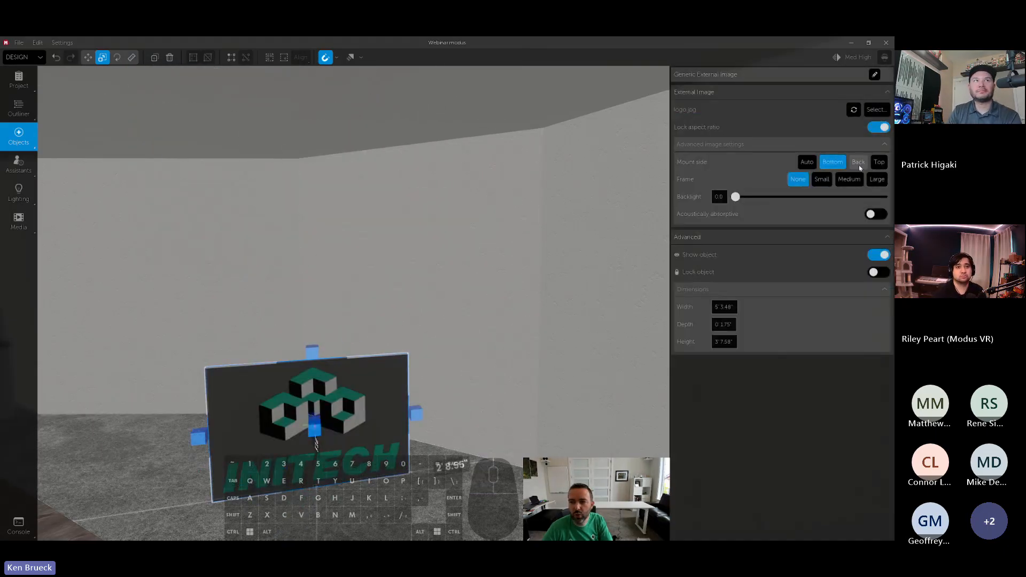
left_click(859, 166)
left_click_drag(356, 462, 262, 129)
- Try the Top mount side with the logo hung from the ceiling and turned around, and restore it to Auto on the wall
mouse_move(875, 300)
left_click(880, 164)
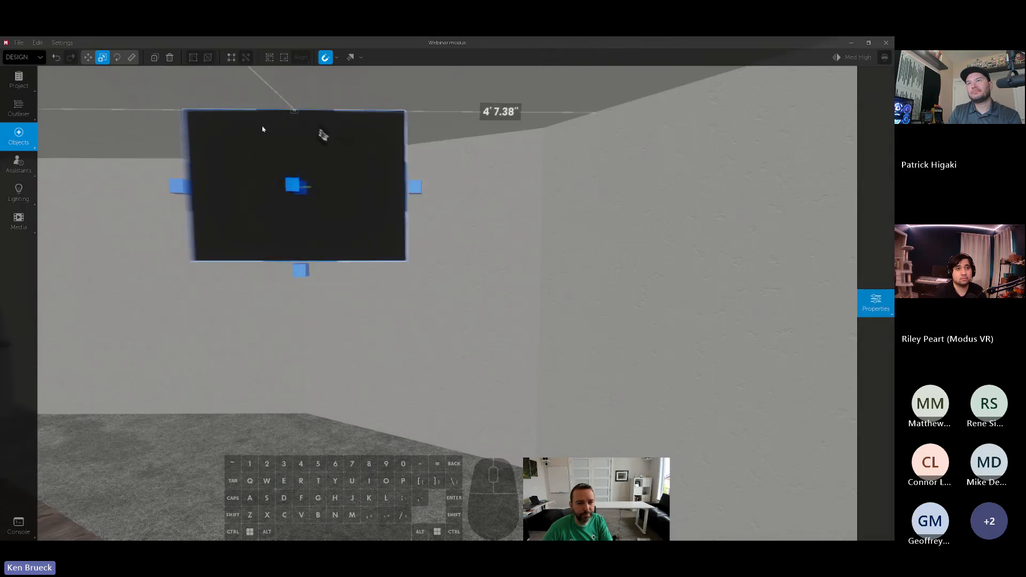
key("r")
key("r")
mouse_move(875, 302)
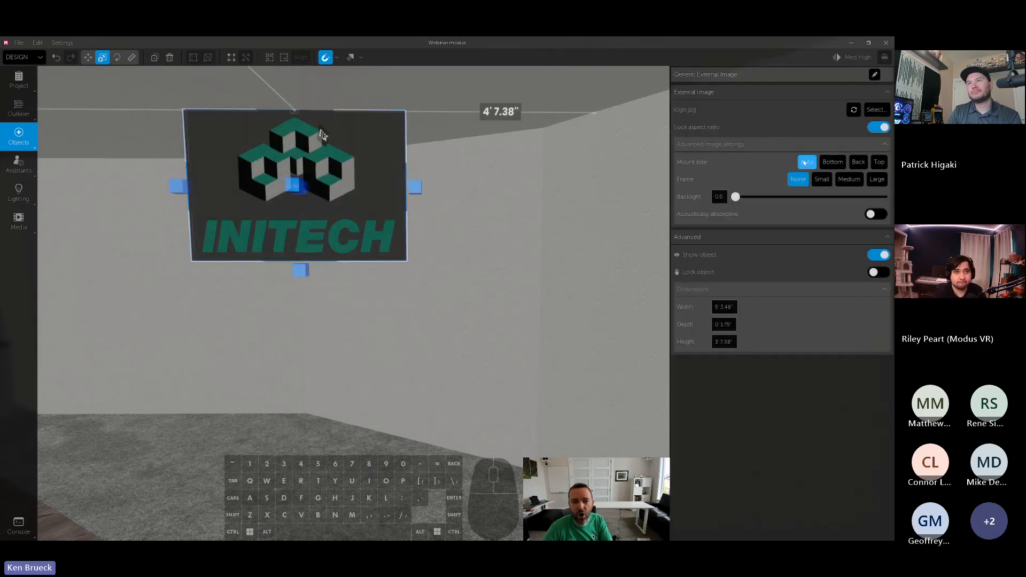
left_click_drag(348, 134, 385, 290)
- Try a Medium frame with a Small matte on the logo, and set its frame back to None
mouse_move(893, 279)
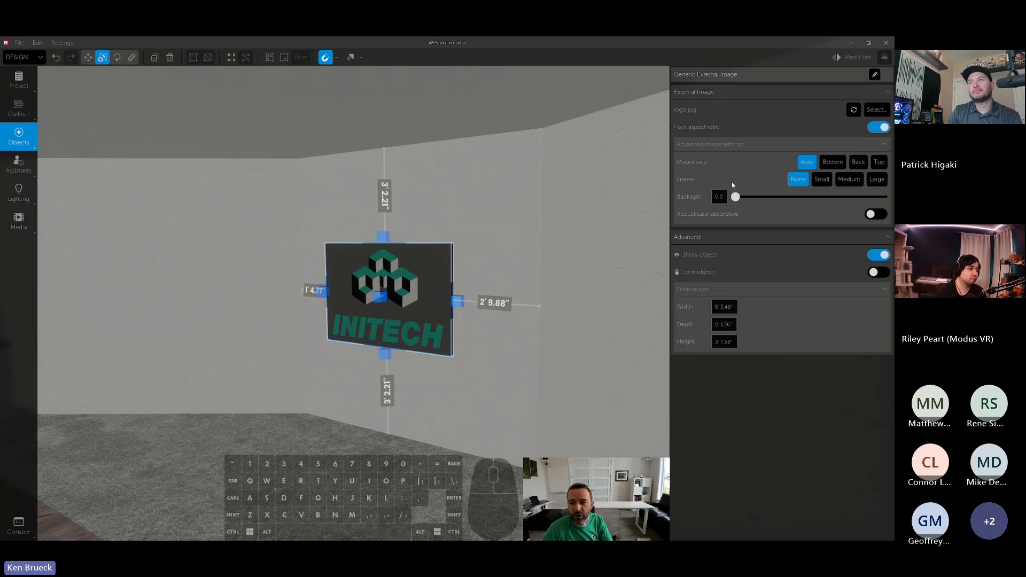
left_click(822, 181)
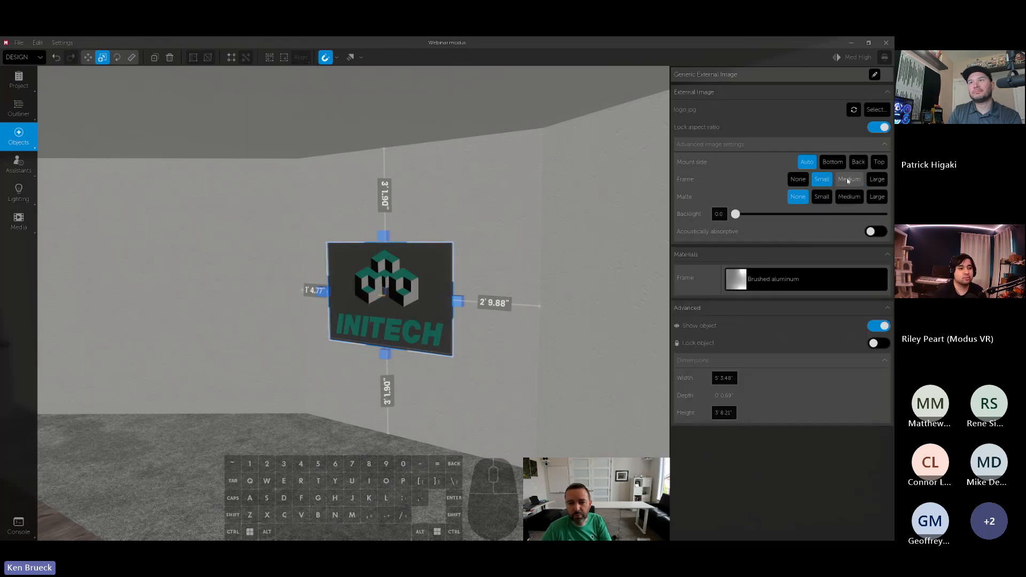
left_click(843, 181)
left_click(820, 197)
key("w")
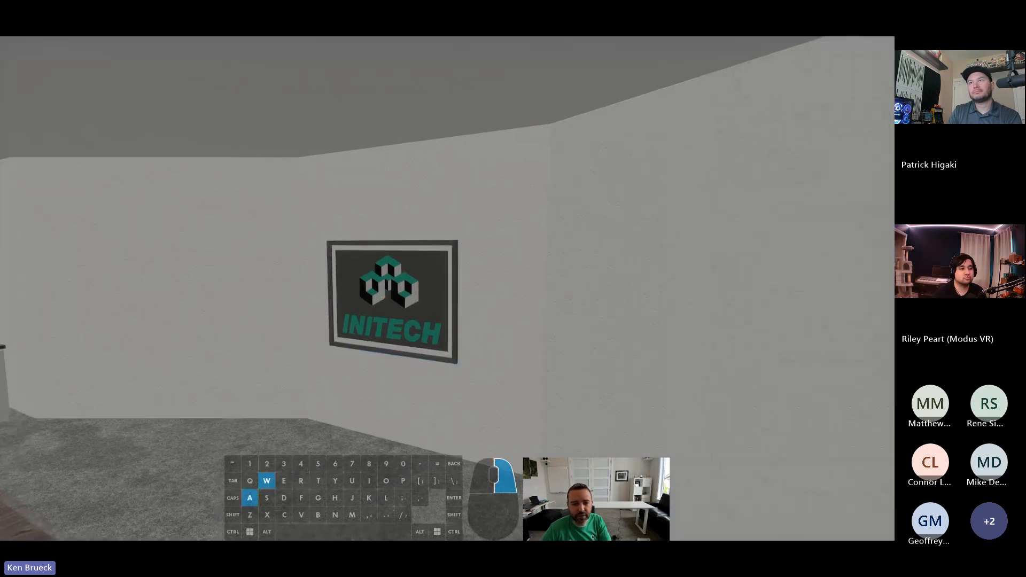
left_click(798, 181)
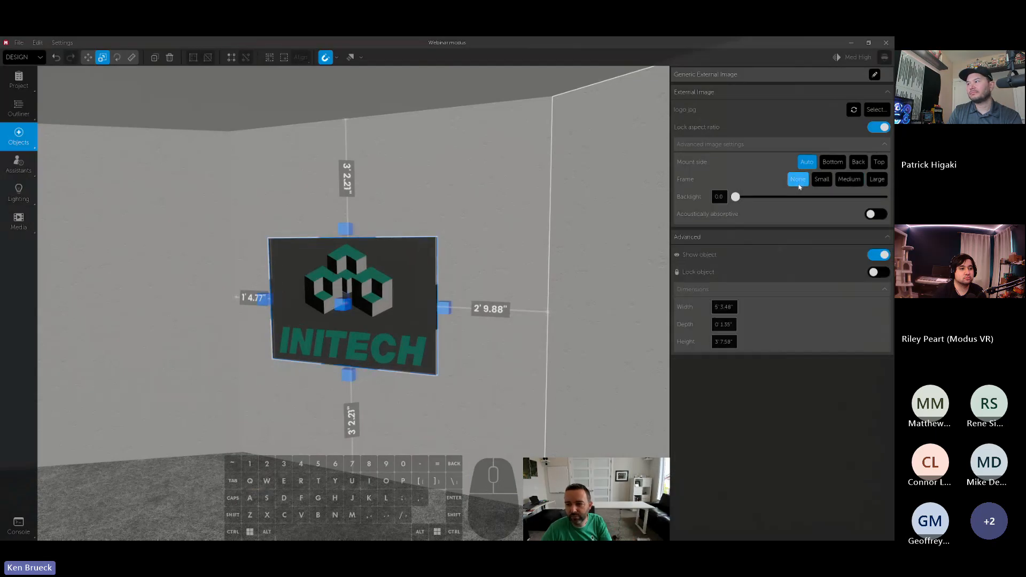
- Center the logo horizontally on its wall section and raise its backlight to about half
key("s")
key("a")
right_click_drag(476, 240, 470, 249)
left_click_drag(467, 250, 482, 246)
right_click_drag(481, 246, 568, 252)
mouse_move(861, 233)
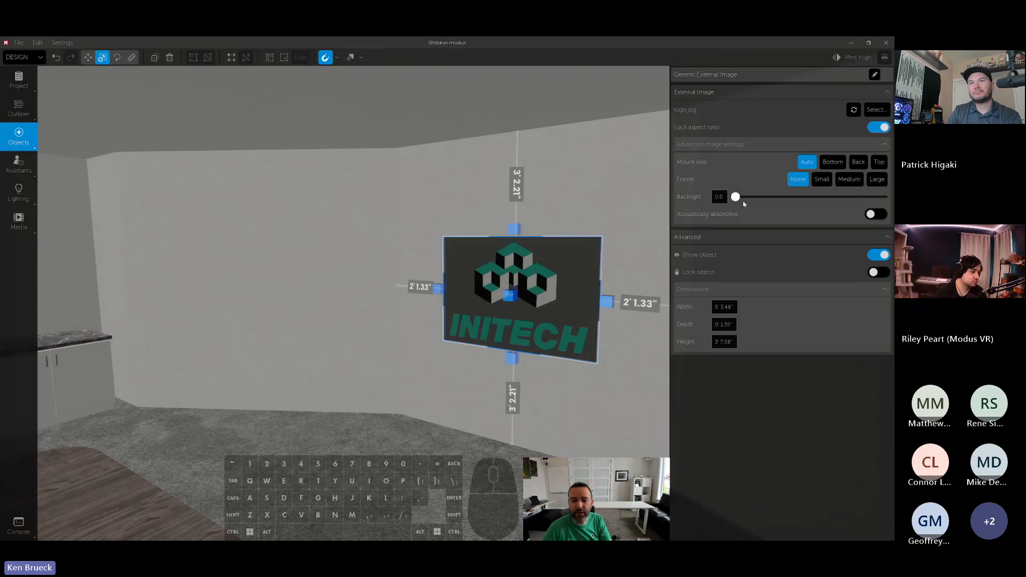
left_click_drag(735, 198, 813, 189)
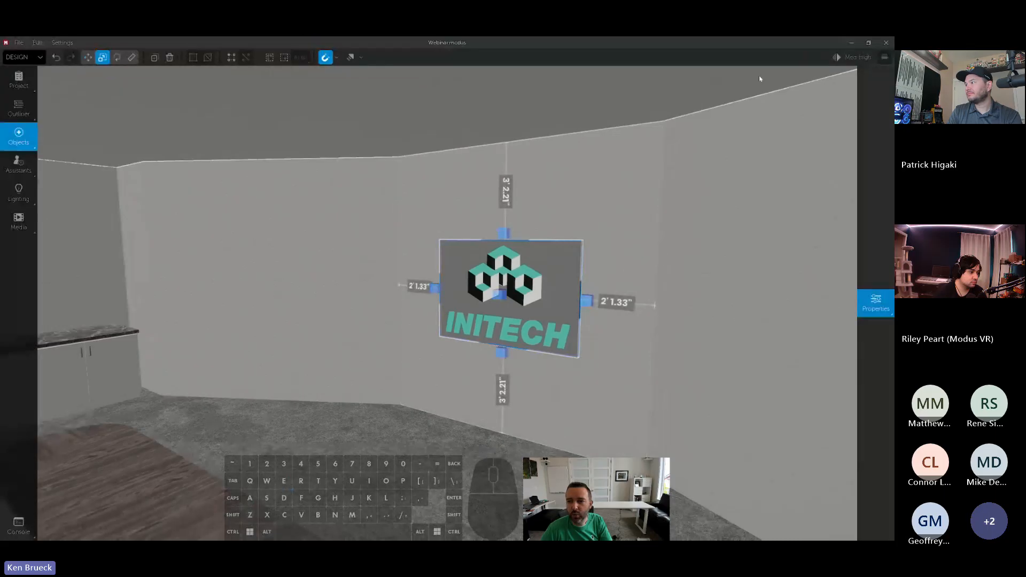
- Set the overall viewport quality to Very High
left_click(854, 59)
left_click(479, 271)
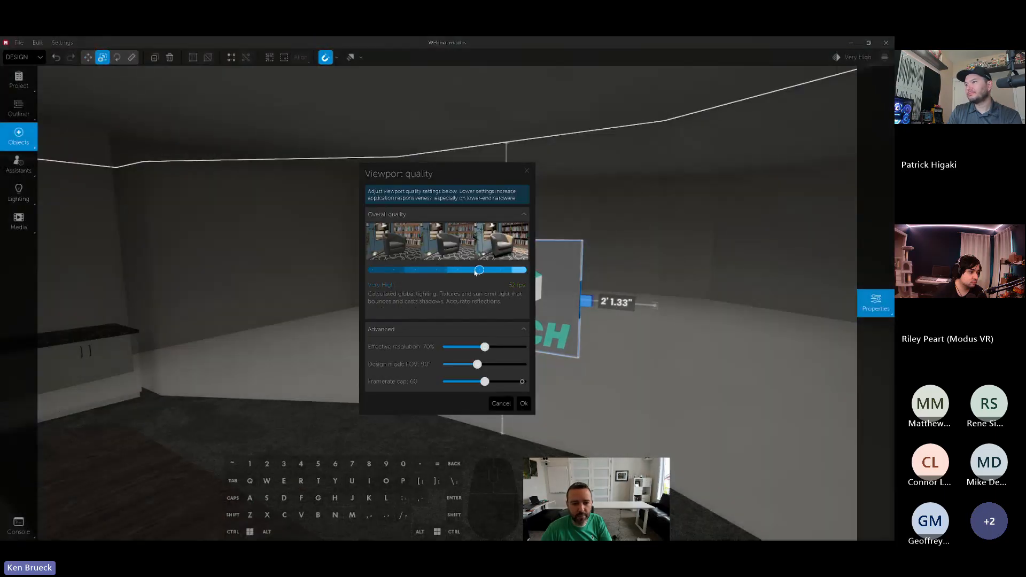
left_click(525, 403)
- Set the logo's backlight to 1.0 and reposition the image on the wall about 3' 7.56" above the floor
left_click_drag(537, 318, 540, 211)
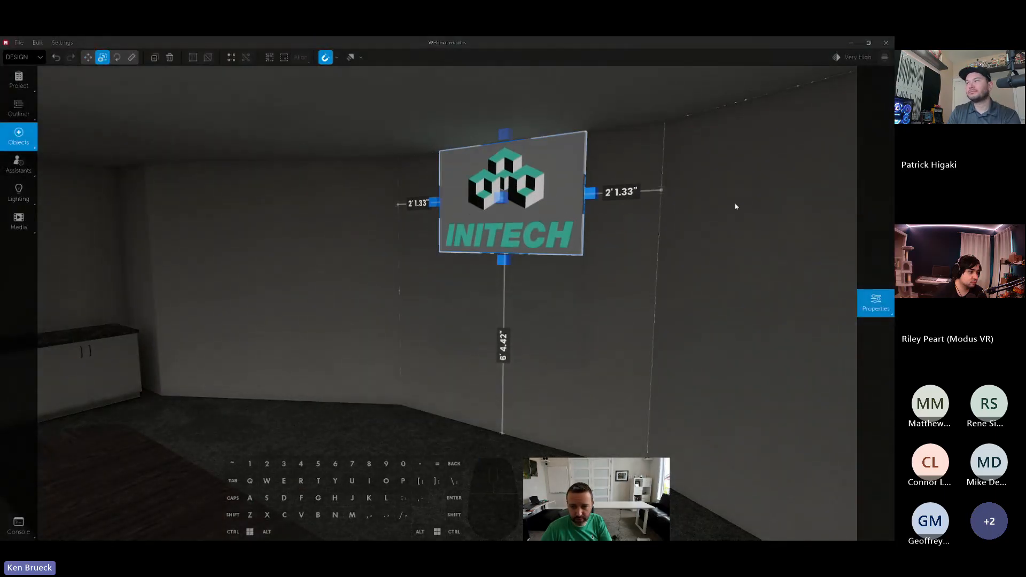
mouse_move(856, 190)
left_click_drag(859, 195, 885, 196)
left_click_drag(553, 192, 552, 256)
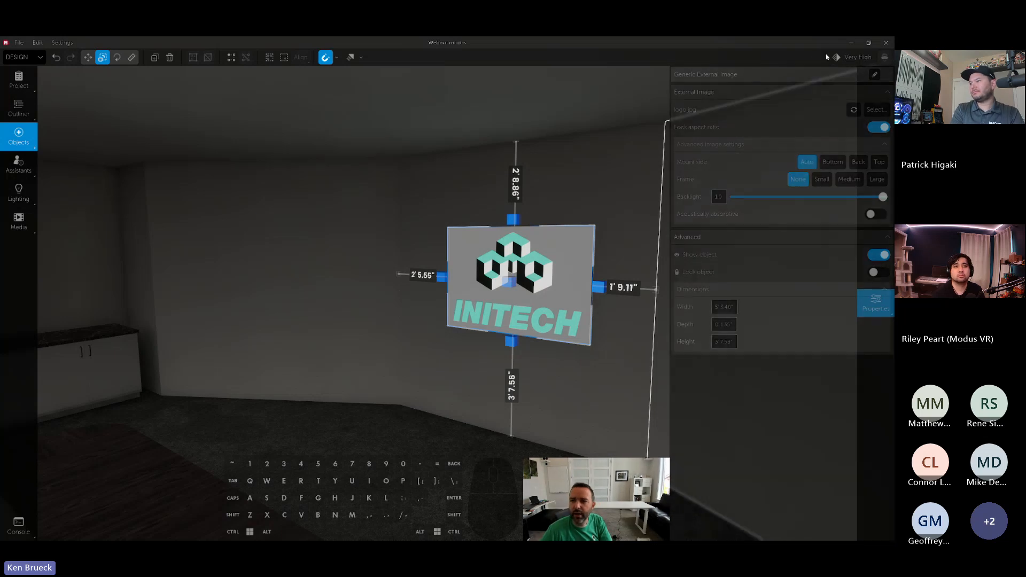
- Lower the overall viewport quality to Medium High and set the logo's backlight to 0.0
left_click(844, 58)
left_click(434, 271)
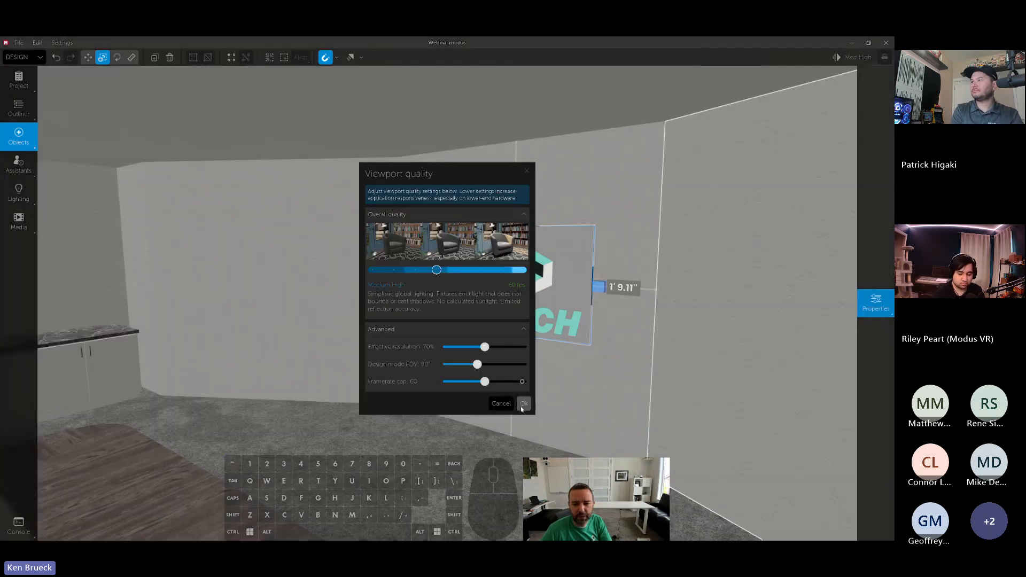
left_click(523, 404)
mouse_move(874, 303)
left_click(760, 197)
left_click_drag(761, 198, 734, 198)
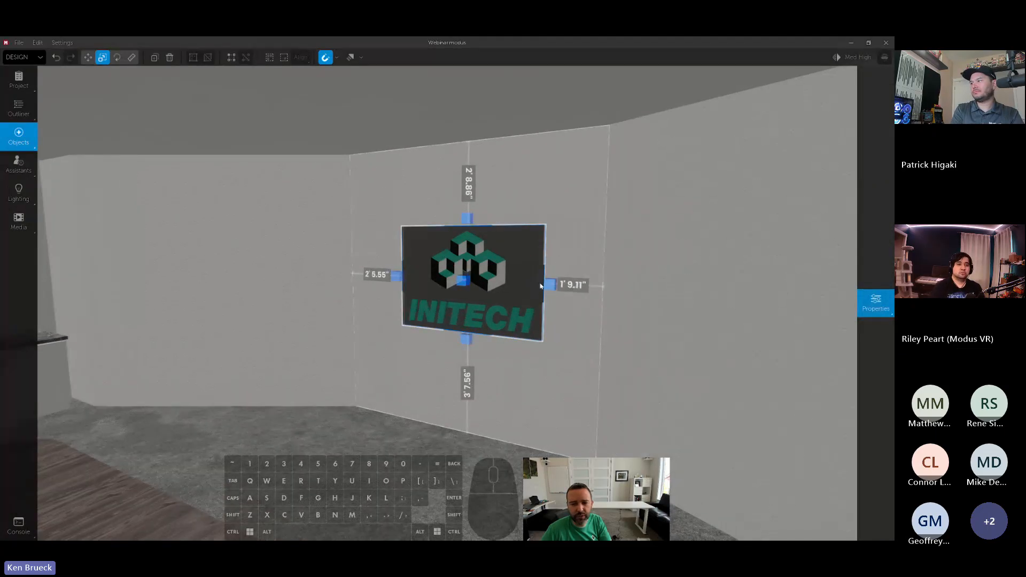
- Enlarge the logo to about 15 feet wide so it covers the wall section, and launch a Long reverberation burst
mouse_move(546, 283)
left_mouse_down()
mouse_move(615, 286)
mouse_move(560, 291)
left_mouse_up()
left_click_drag(459, 389, 458, 437)
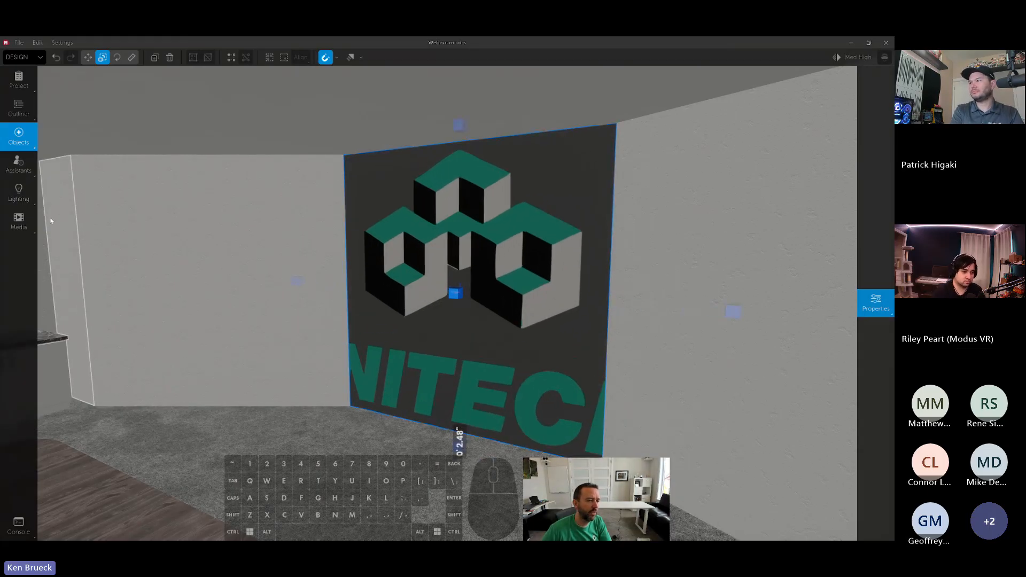
left_click(19, 136)
left_click(19, 165)
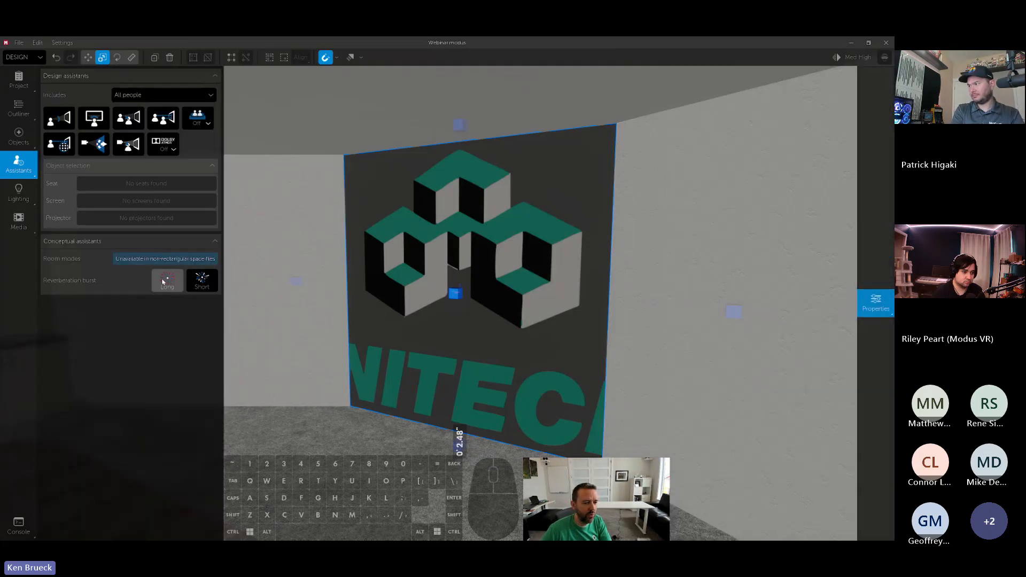
left_click(163, 282)
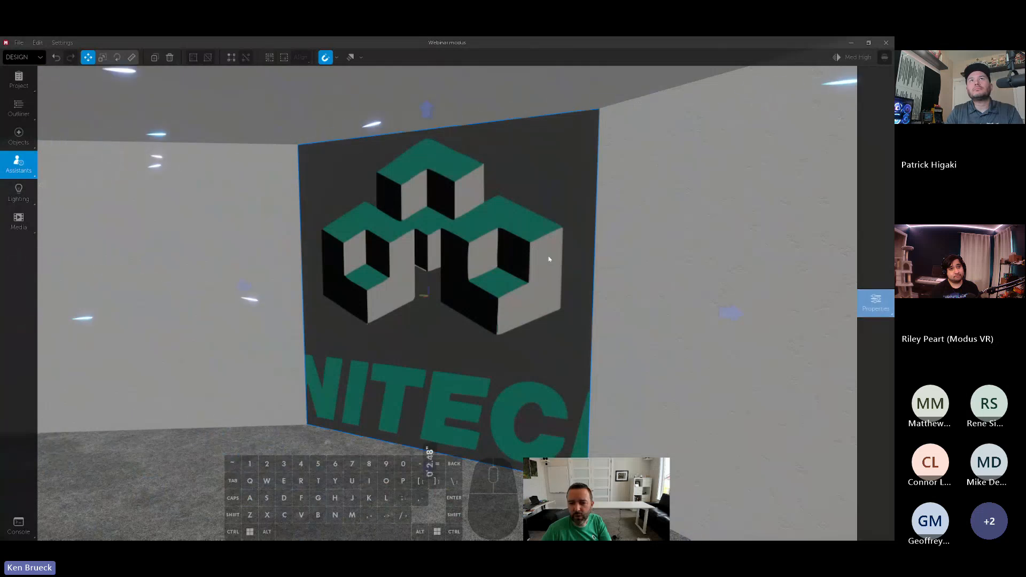
- Make the oversized logo acoustically absorptive and launch another Long reverberation burst
mouse_move(875, 303)
left_click(874, 214)
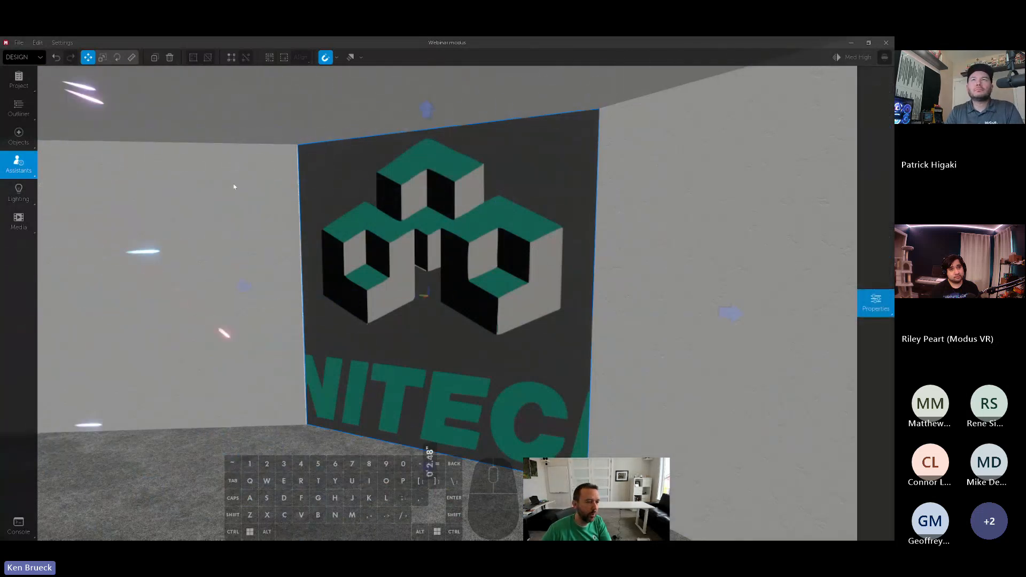
key("w")
key("a")
right_click_drag(234, 187, 234, 187)
mouse_move(20, 165)
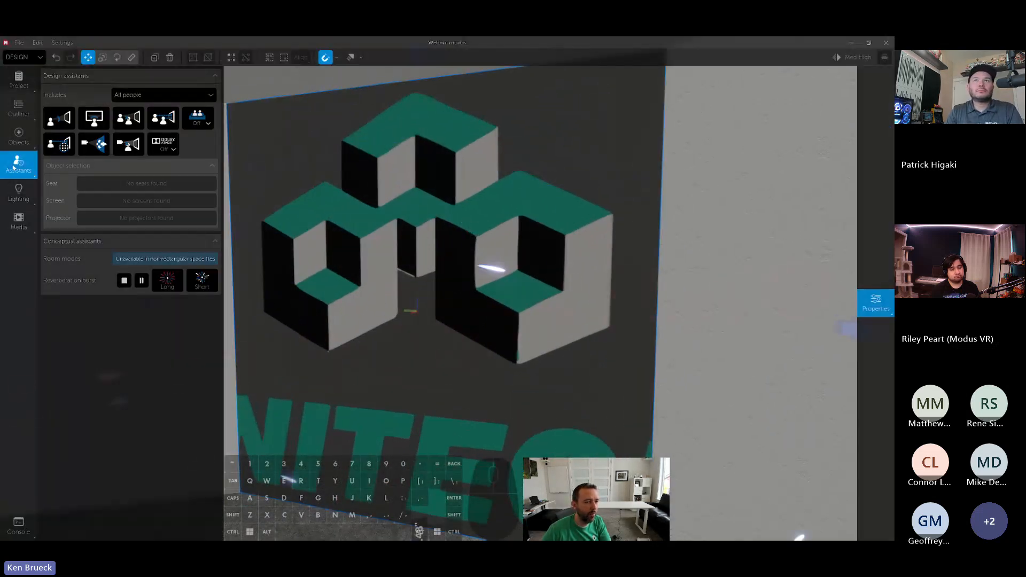
left_click(168, 280)
- Examine how the reverberation burst behaves at the absorptive logo from close up and farther back
key("s")
key("d")
right_click_drag(403, 275, 403, 275)
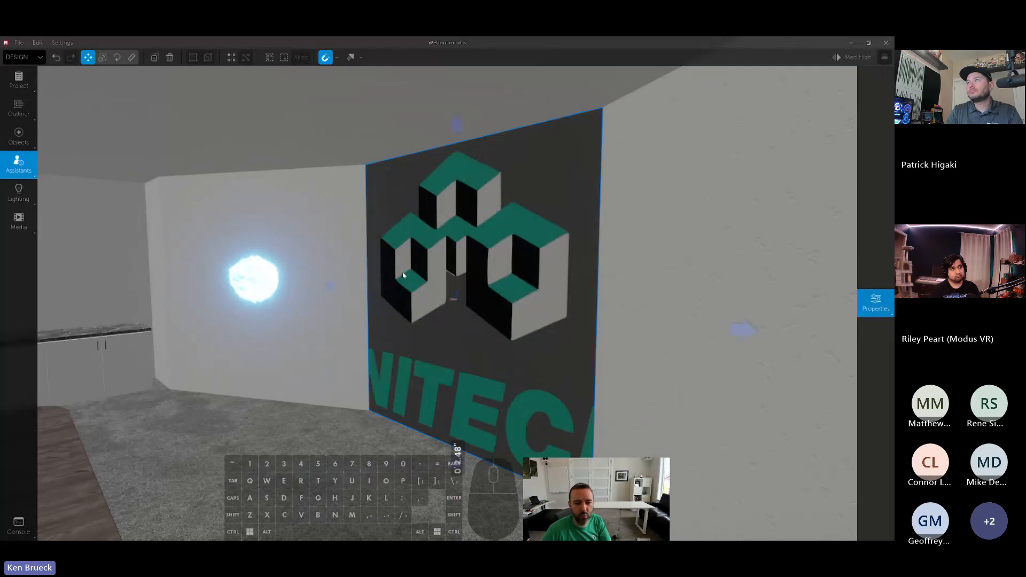
key("w")
right_click_drag(478, 252, 475, 260)
key("s")
key("d")
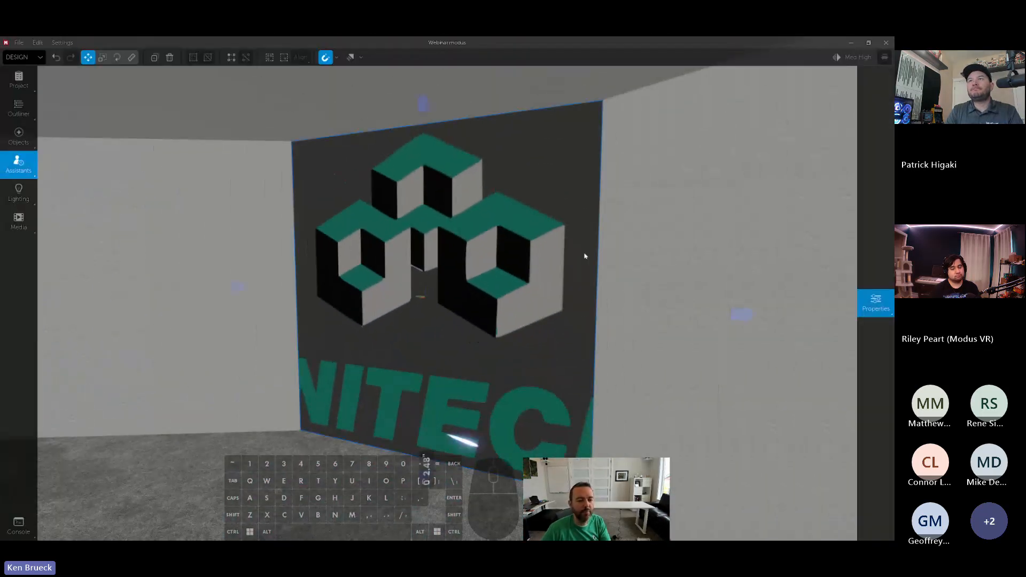
left_click(18, 165)
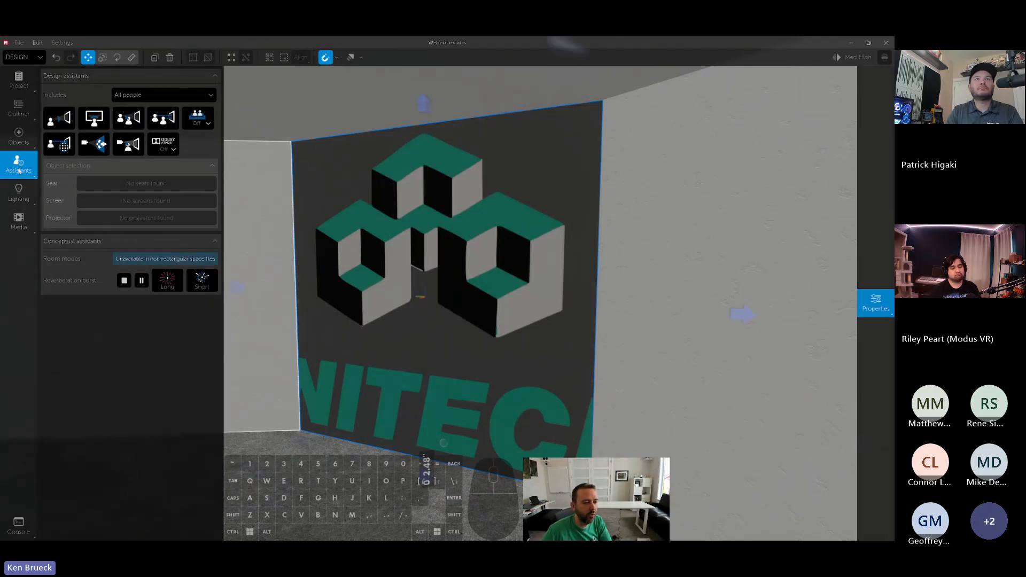
left_click(24, 171)
- Shrink the logo so it fits within its wall section, and move it onto the adjacent wall beside the cabinet
left_click(875, 303)
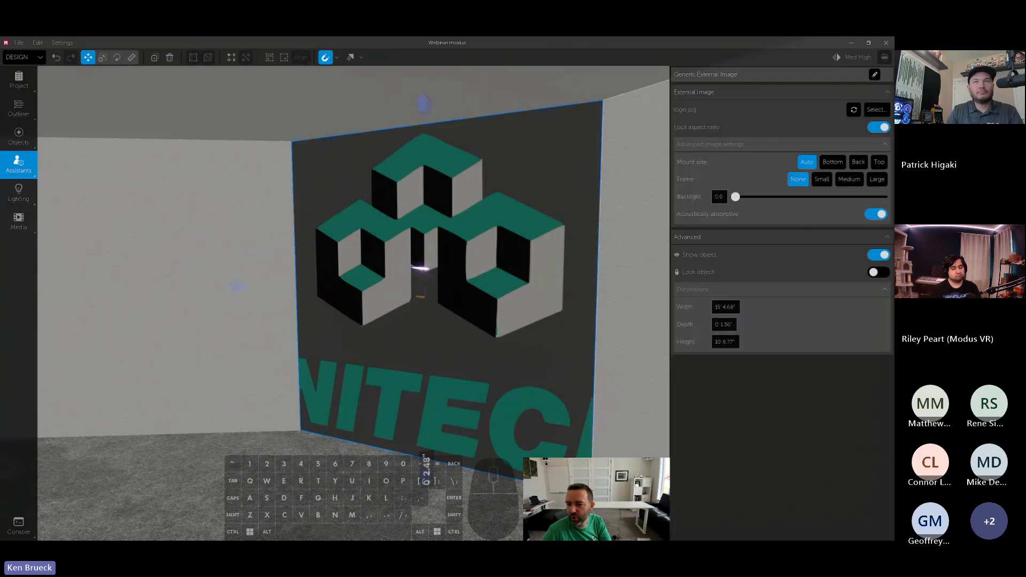
key("e")
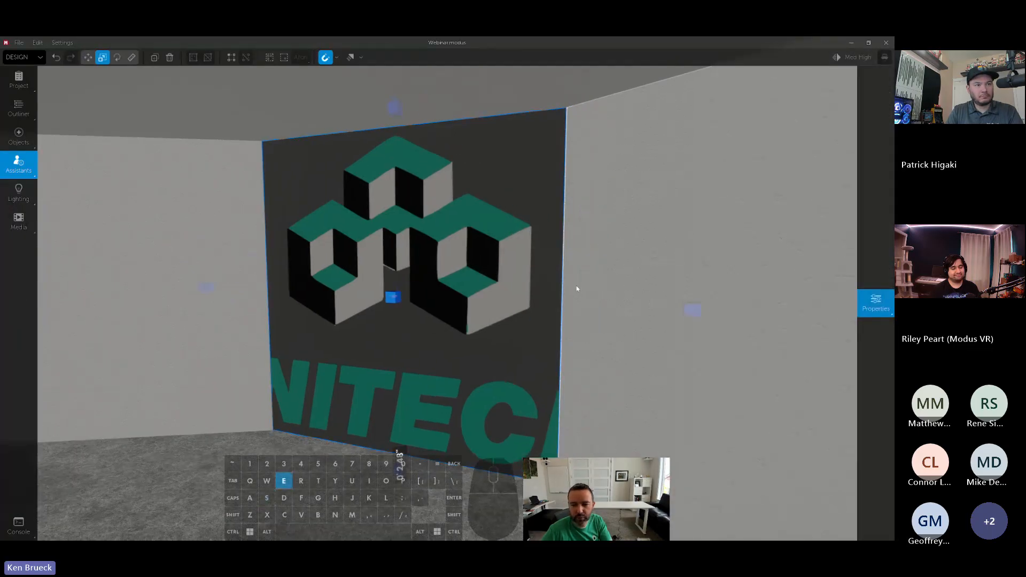
left_click_drag(691, 309, 472, 308)
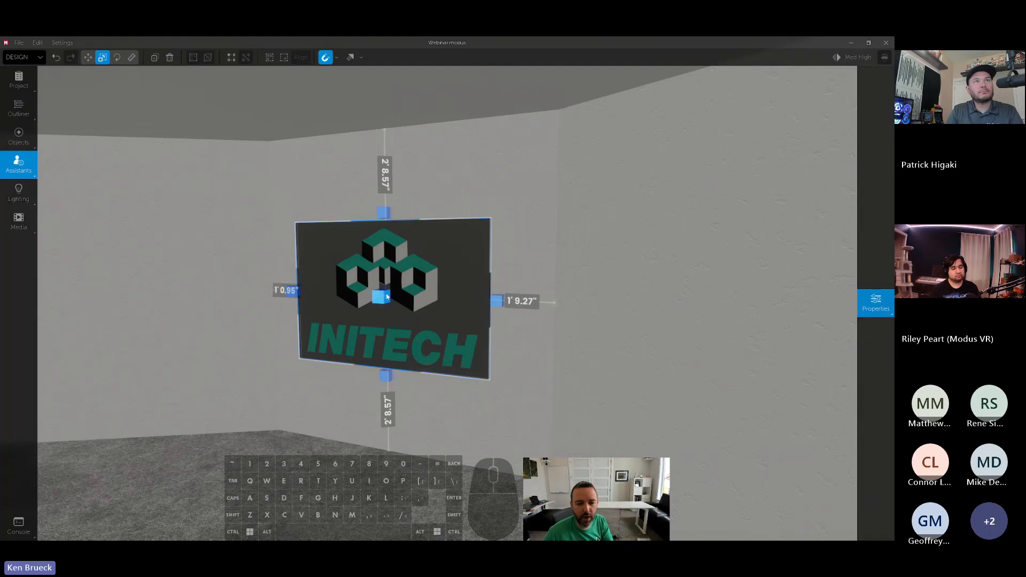
left_click_drag(386, 297, 390, 296)
left_click_drag(497, 304, 204, 264)
- Stop the reverberation burst and place a copy of the logo on the original wall section
mouse_move(98, 245)
left_click(124, 279)
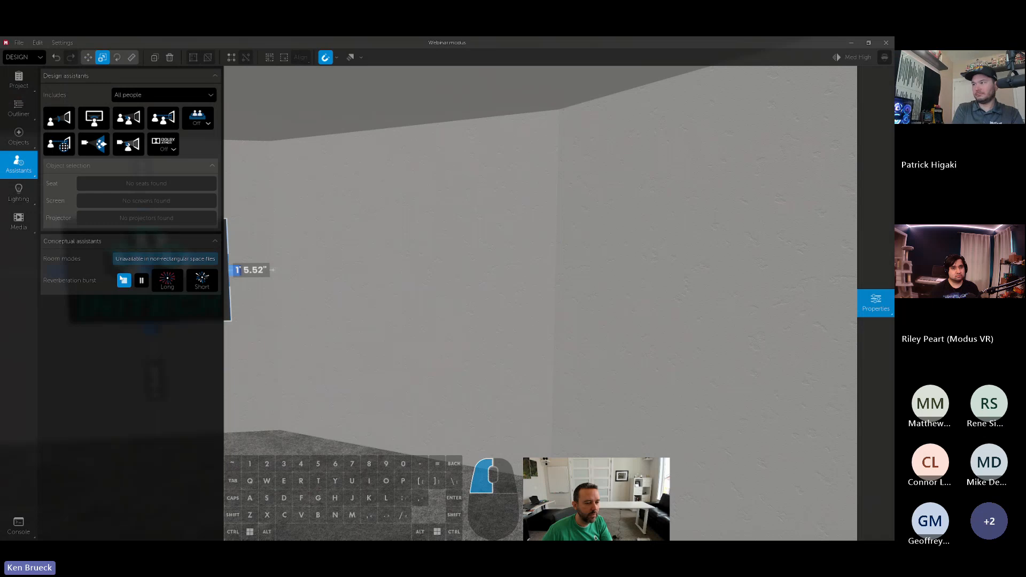
right_click_drag(310, 271, 286, 271)
left_click_drag(310, 271, 458, 251, "alt")
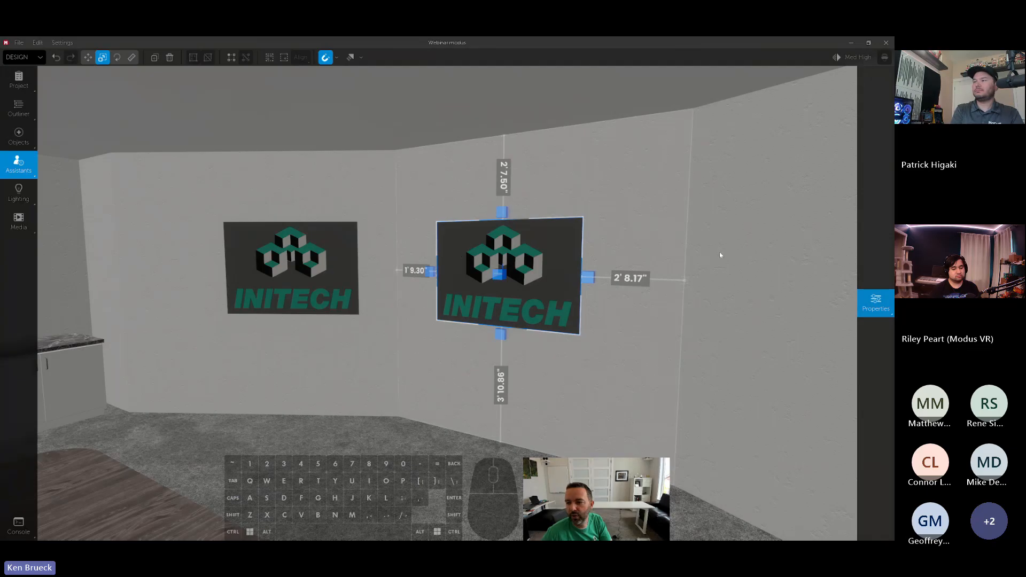
- Replace the copied logo's image file with logo.png
key("w")
key("a")
right_click_drag(670, 246, 707, 245)
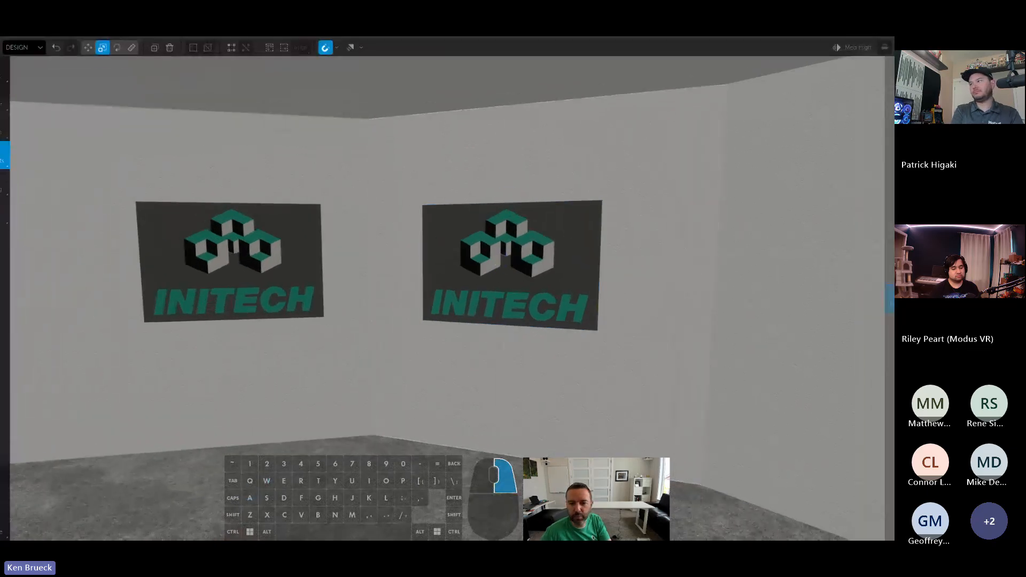
mouse_move(874, 176)
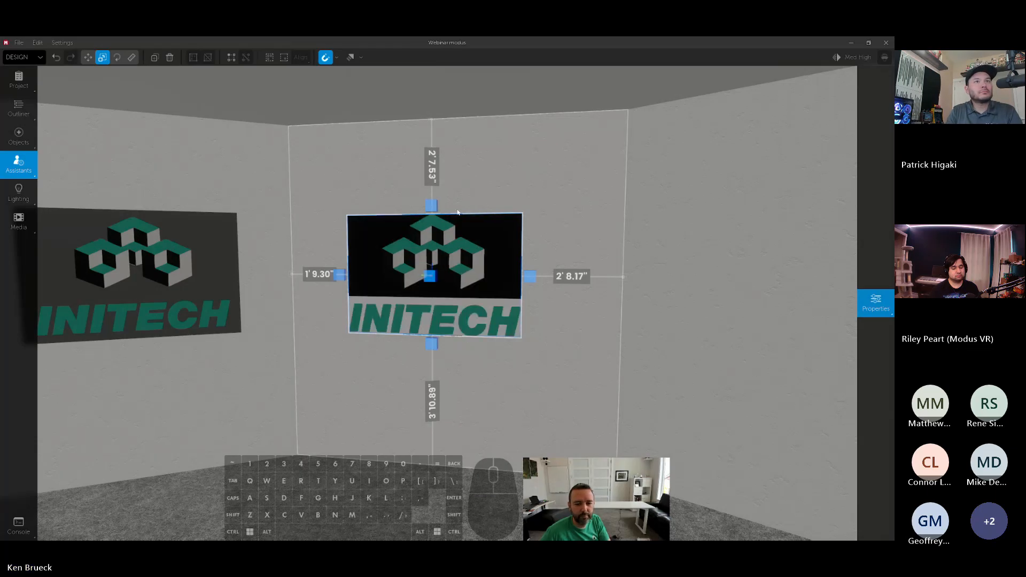
- Set the transparency of the logo.png image to Masked
right_click_drag(458, 212, 467, 218)
key("w")
right_click_drag(634, 249, 639, 249)
key("s")
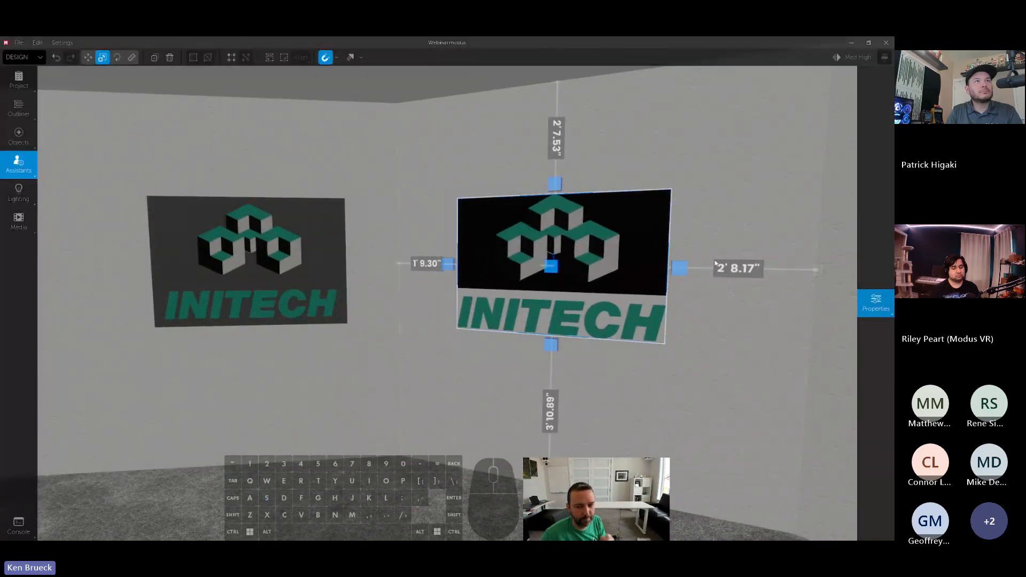
mouse_move(874, 302)
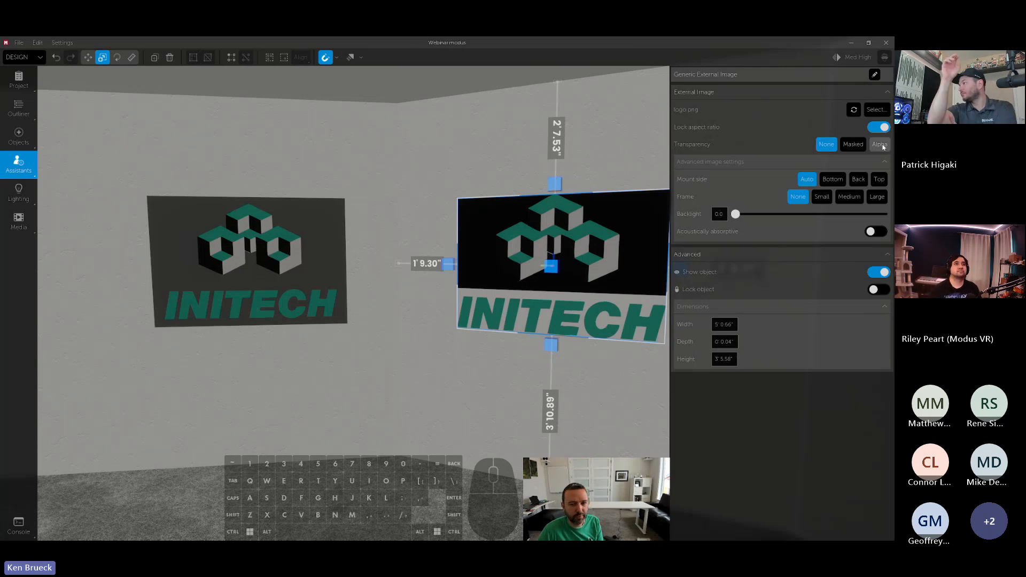
left_click(853, 145)
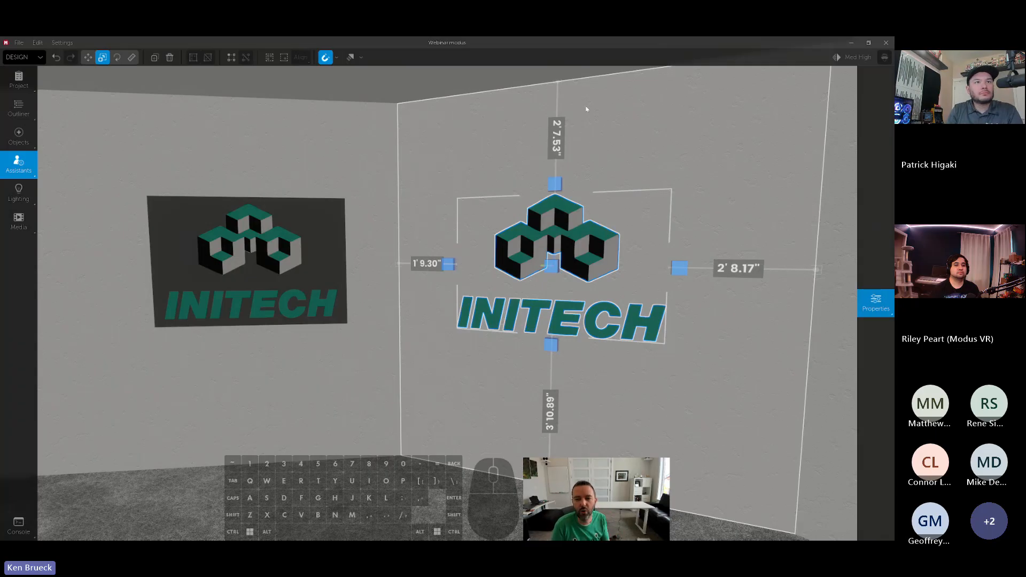
- Set the logo.png image's transparency to None and inspect its background up close
left_click(674, 462)
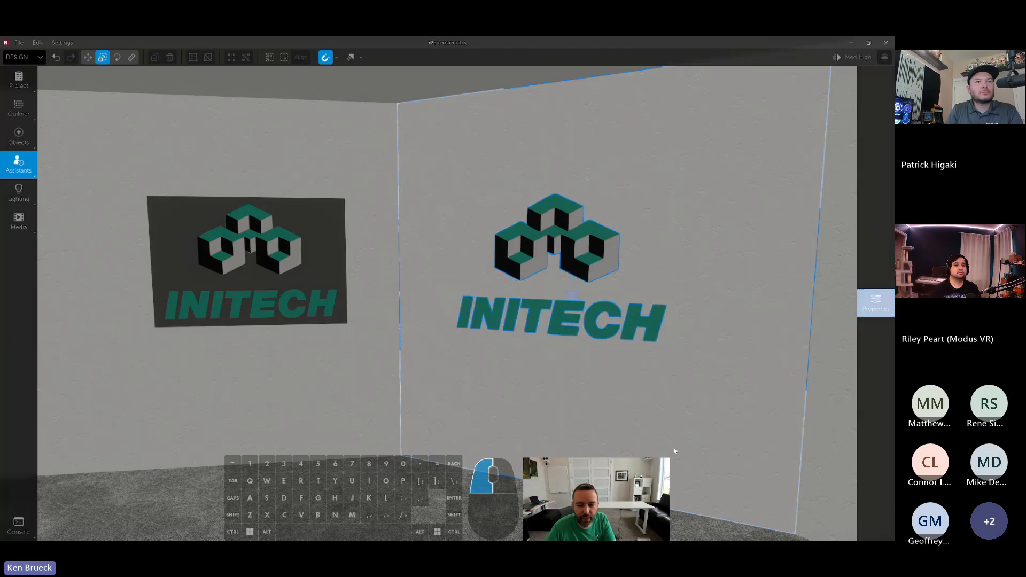
right_click_drag(674, 462, 686, 393)
key("w")
key("a")
key("s")
key("s")
key("w")
left_click(875, 303)
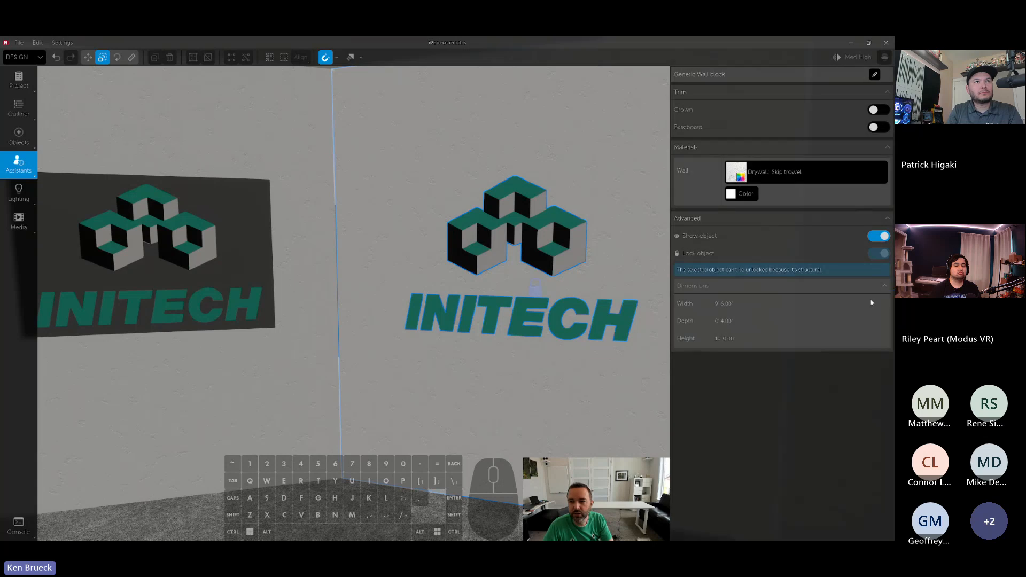
left_click(548, 230)
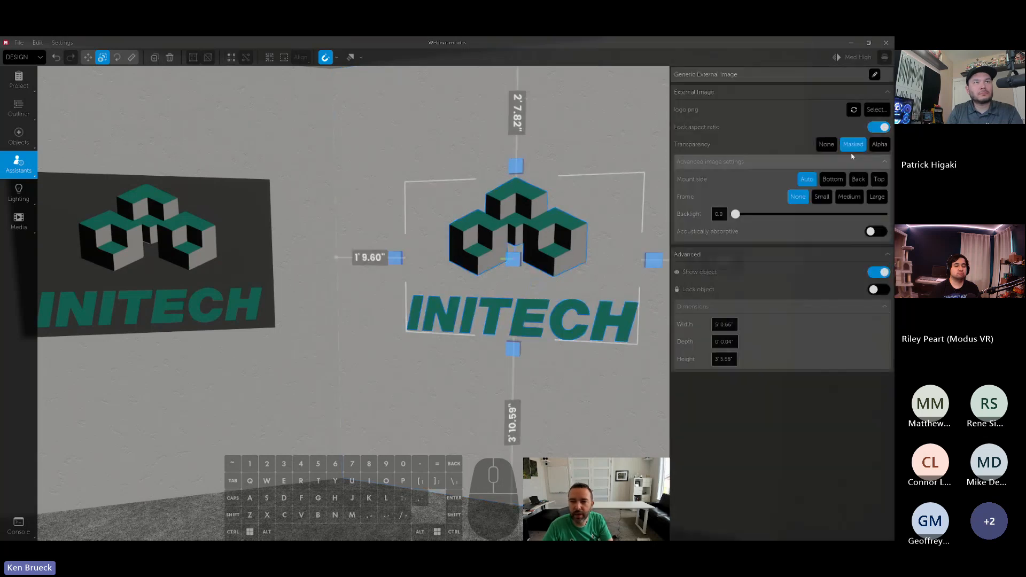
left_click(824, 147)
right_click_drag(599, 229, 529, 233)
right_click_drag(581, 286, 628, 288)
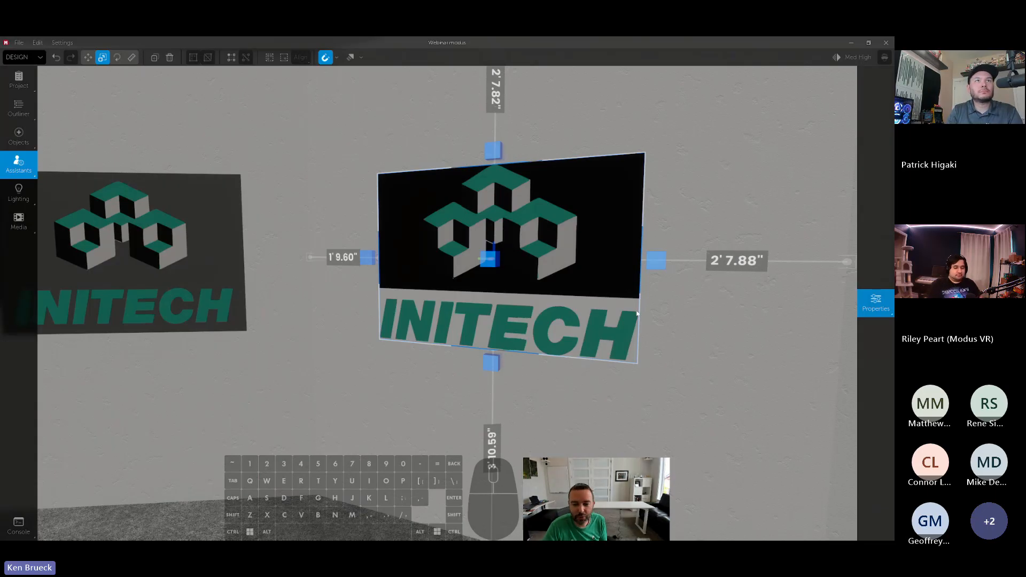
right_click_drag(636, 314, 641, 314)
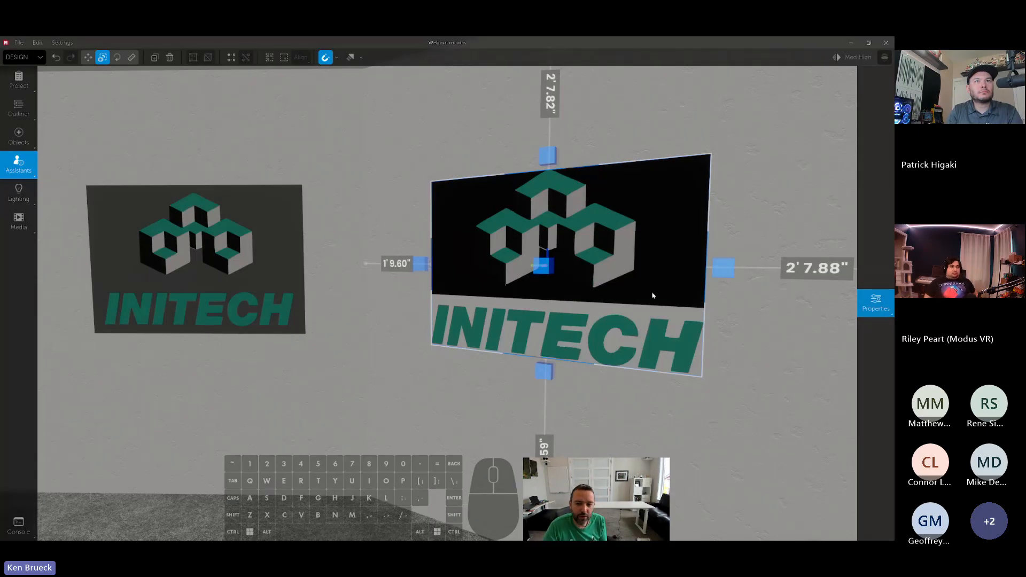
- Set the logo.png image's transparency back to Masked and view it from several distances
mouse_move(872, 238)
left_click(853, 147)
right_click_drag(604, 256, 636, 265)
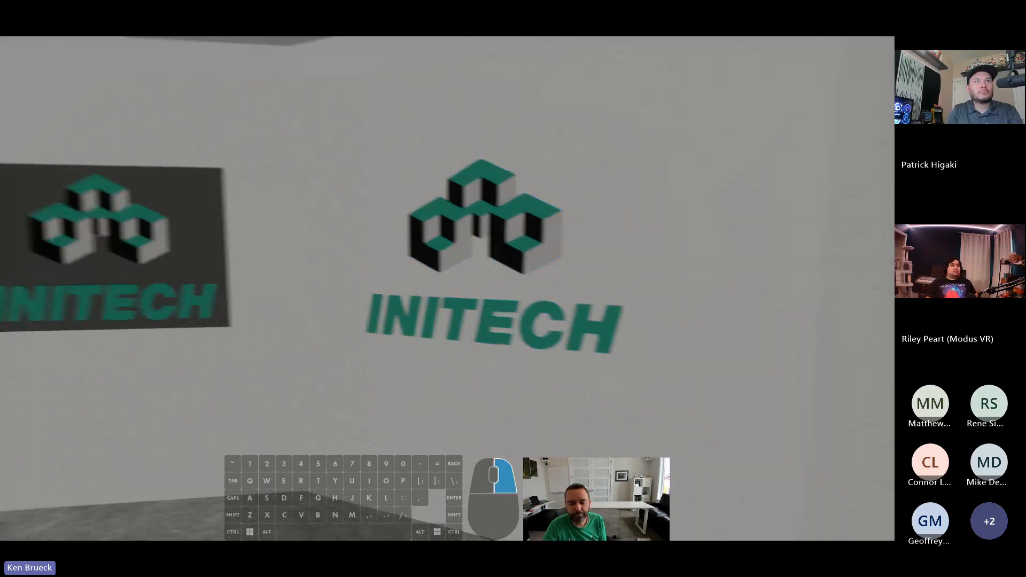
mouse_move(556, 251)
right_mouse_down()
mouse_move(531, 252)
mouse_move(543, 254)
right_mouse_up()
key("s")
mouse_move(874, 211)
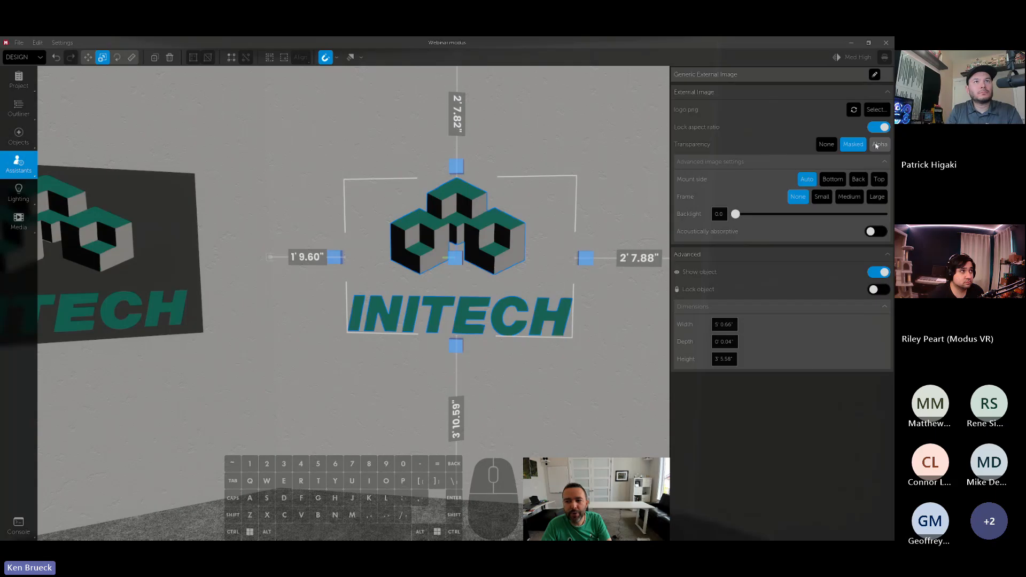
right_click_drag(563, 227, 577, 228)
key("s")
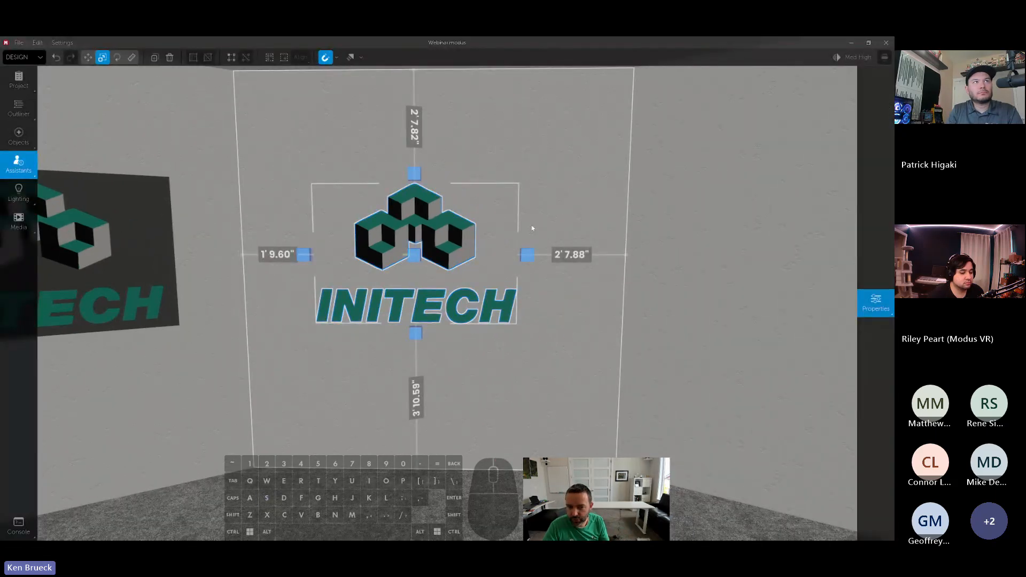
right_click_drag(575, 239, 588, 240)
key("s")
- Place a copy of the masked logo on the next wall and swap its image for the flaming logo PNG
left_click(432, 247)
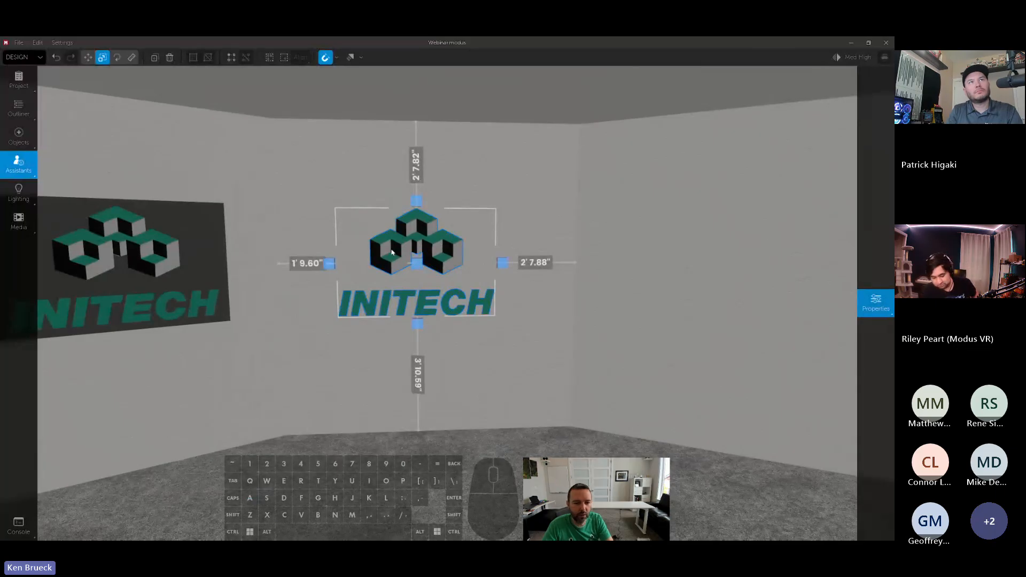
left_click_drag(391, 252, 706, 254, "alt")
key("w")
right_click_drag(706, 254, 750, 266)
mouse_move(876, 303)
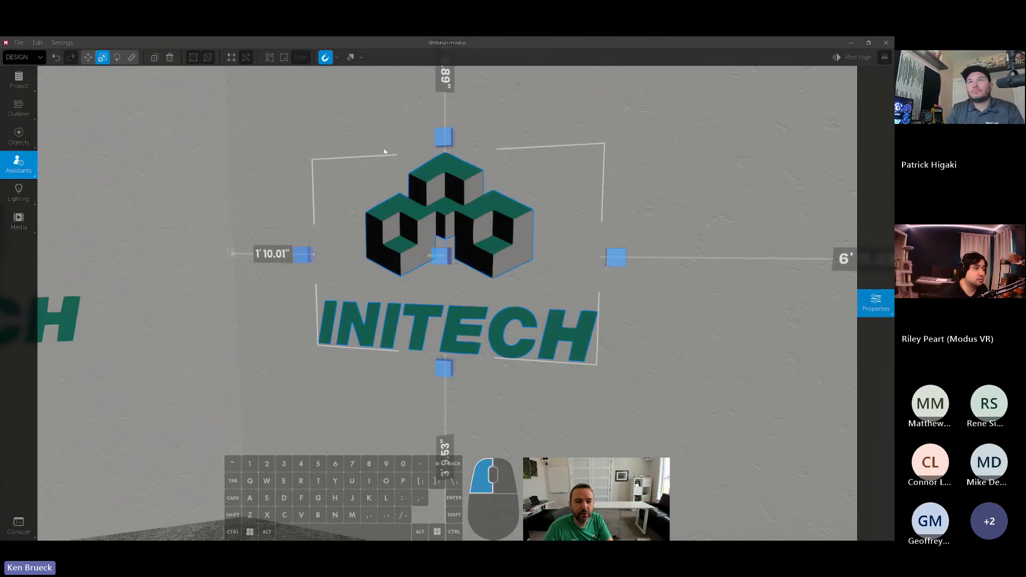
key("ctrl+v")
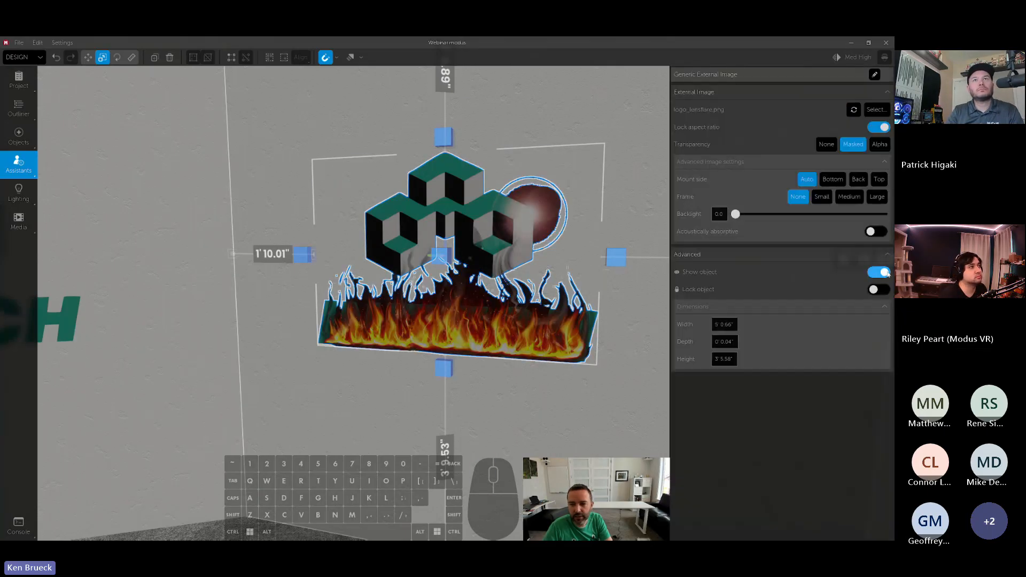
- Set the flaming logo's transparency to Alpha
key("s")
mouse_move(646, 224)
right_mouse_down()
mouse_move(615, 224)
mouse_move(659, 237)
mouse_move(622, 230)
mouse_move(666, 231)
mouse_move(642, 231)
mouse_move(643, 201)
mouse_move(633, 204)
mouse_move(649, 209)
mouse_move(493, 236)
right_mouse_up()
key("d")
mouse_move(876, 304)
left_click(877, 146)
- Examine the flaming logo's semi-transparent smoke and flare from different distances and angles
key("s")
key("w")
key("w")
key("s")
key("s")
key("w")
key("s")
key("w")
key("d")
key("s")
key("a")
key("s")
key("w")
key("s")
key("a")
- Switch the flaming logo's transparency to Masked
left_click(462, 238)
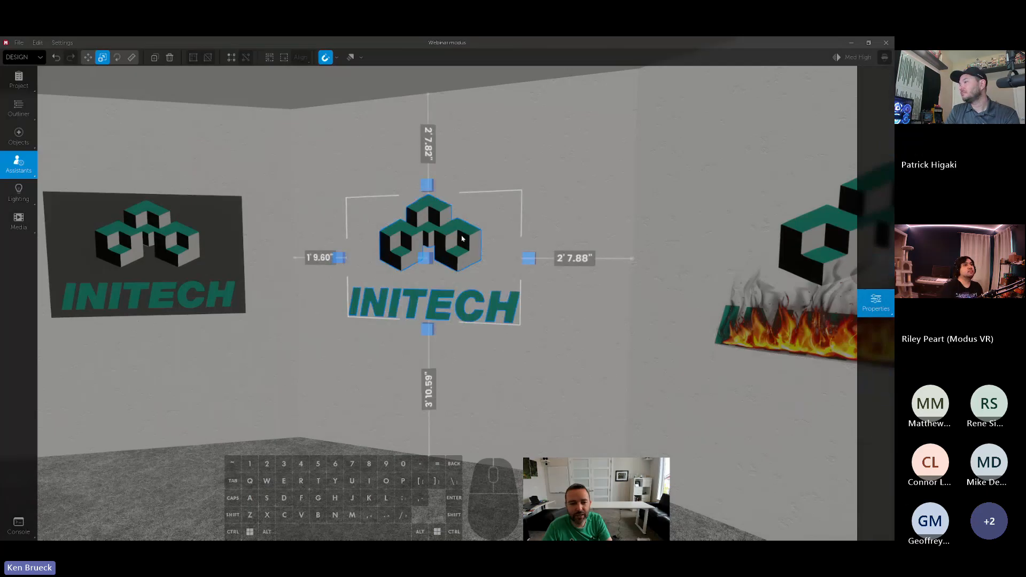
right_click_drag(360, 280, 418, 283)
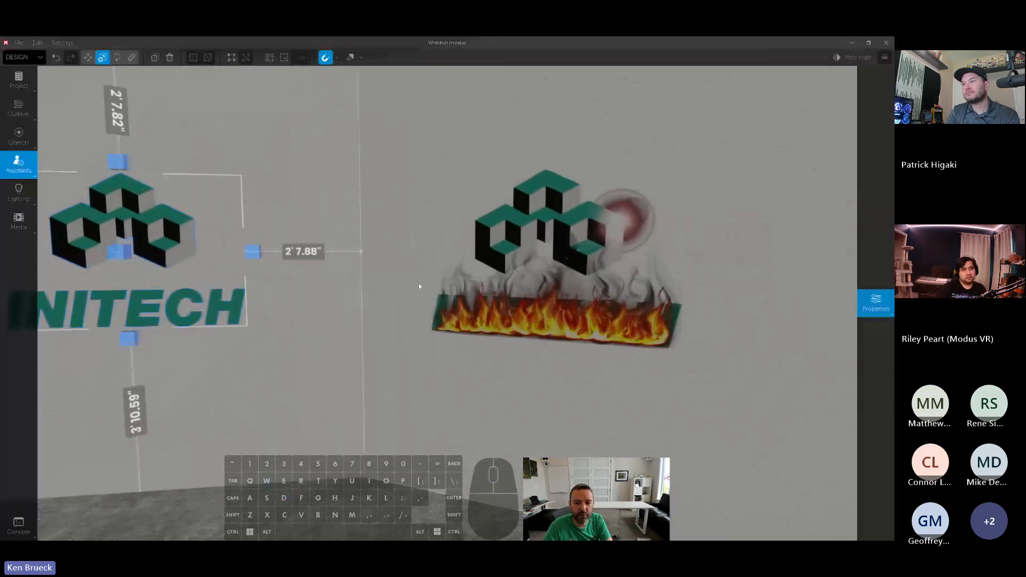
left_click(473, 285)
left_click(876, 303)
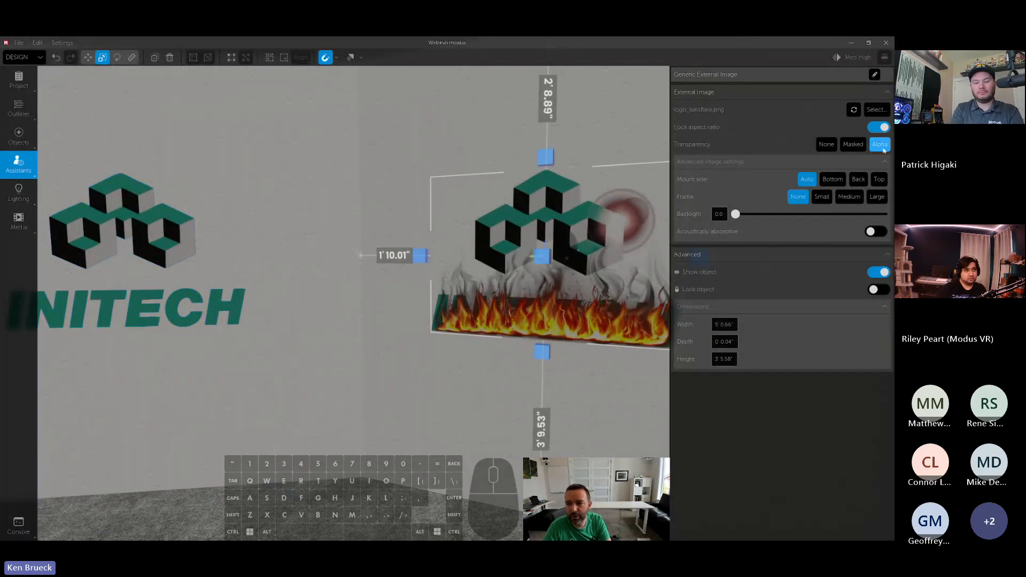
left_click(858, 149)
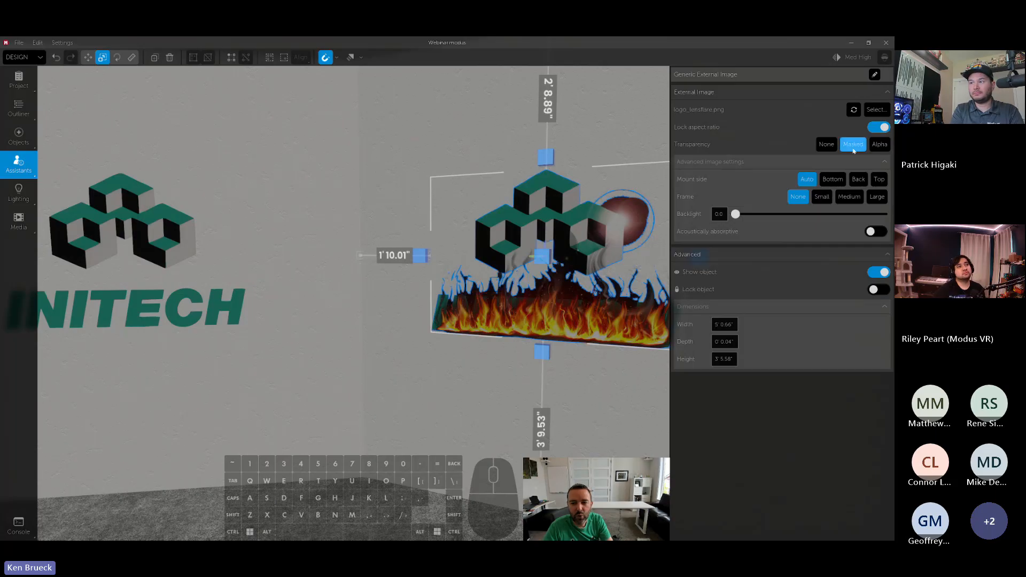
- Examine the masked flaming logo up close, looking at the hard edges around its smoke, flames and flare
key("w")
mouse_move(598, 267)
right_mouse_down()
mouse_move(651, 272)
mouse_move(630, 277)
right_mouse_up()
key("d")
key("s")
key("space")
key("s")
key("a")
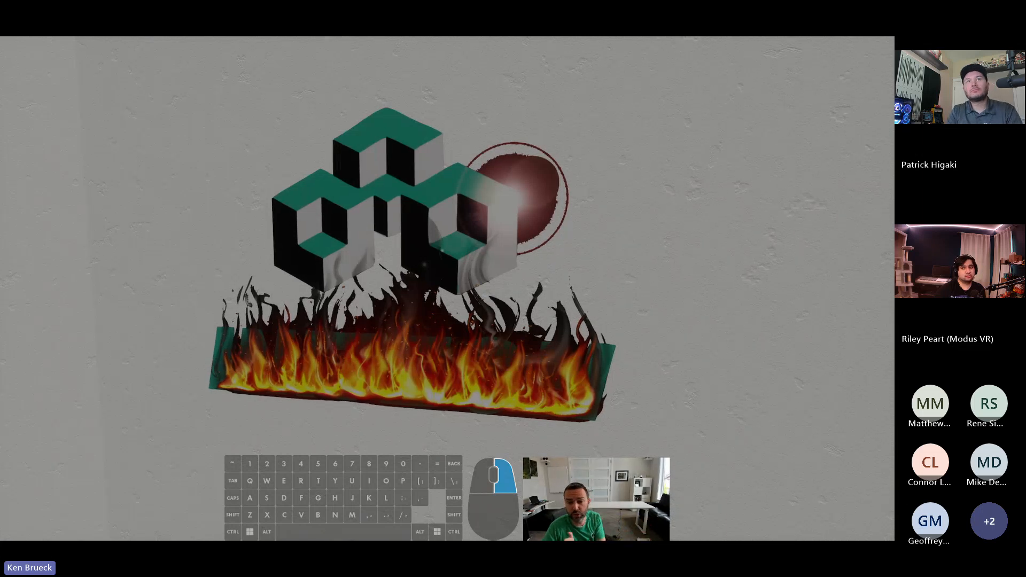
mouse_move(630, 278)
right_mouse_down()
mouse_move(628, 268)
mouse_move(608, 283)
right_mouse_up()
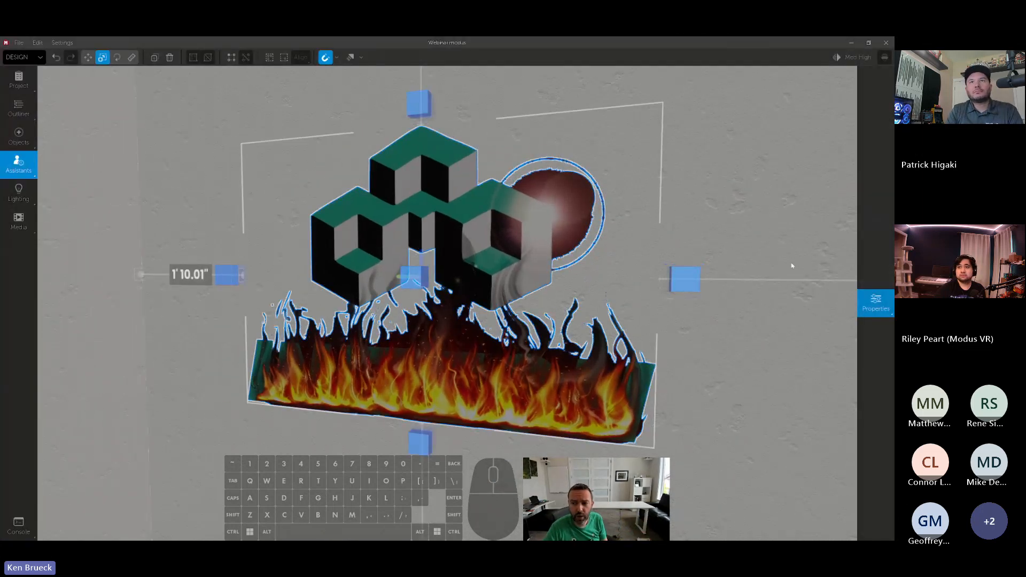
- Set the flaming logo's transparency to Alpha and compare it with the other two Initech logos on the neighbouring walls
left_click(875, 302)
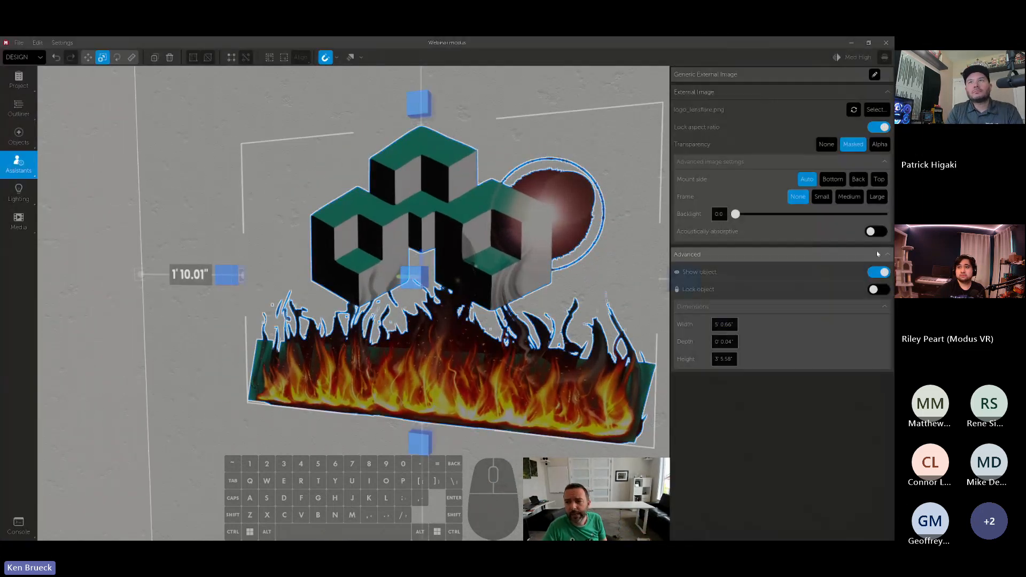
left_click(873, 146)
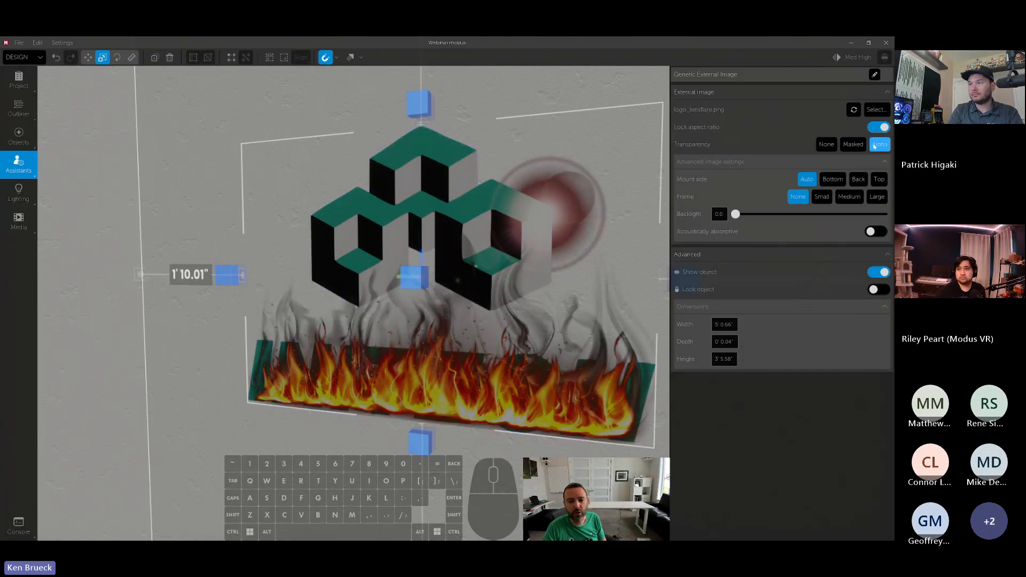
right_click_drag(299, 210, 279, 209)
key("s")
key("a")
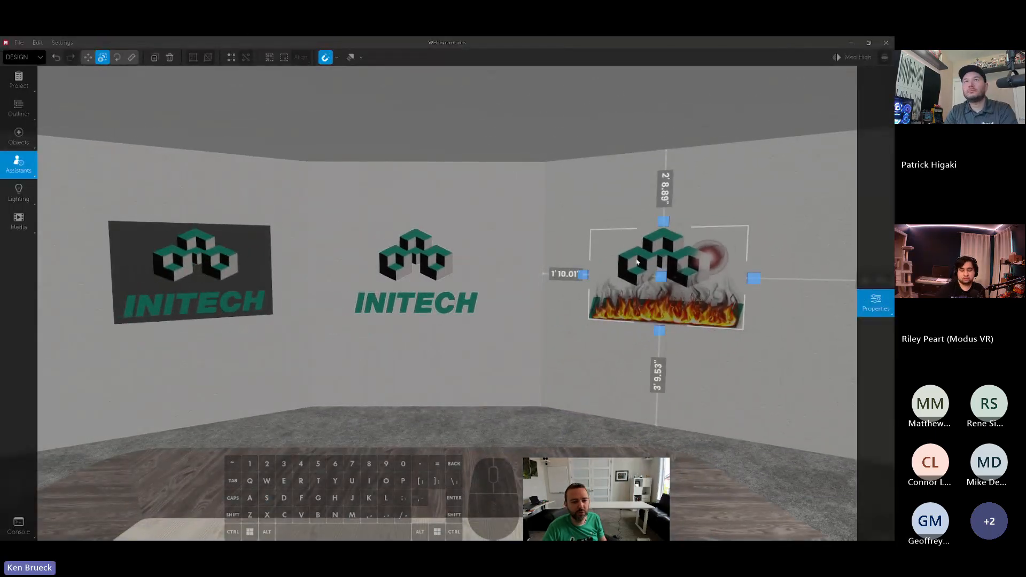
left_click(876, 302)
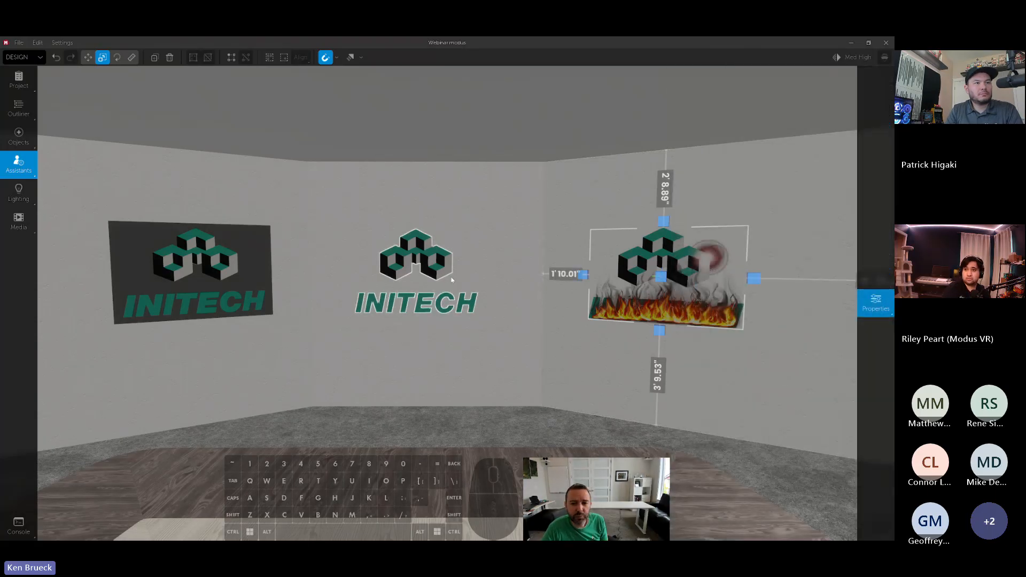
left_click(179, 242)
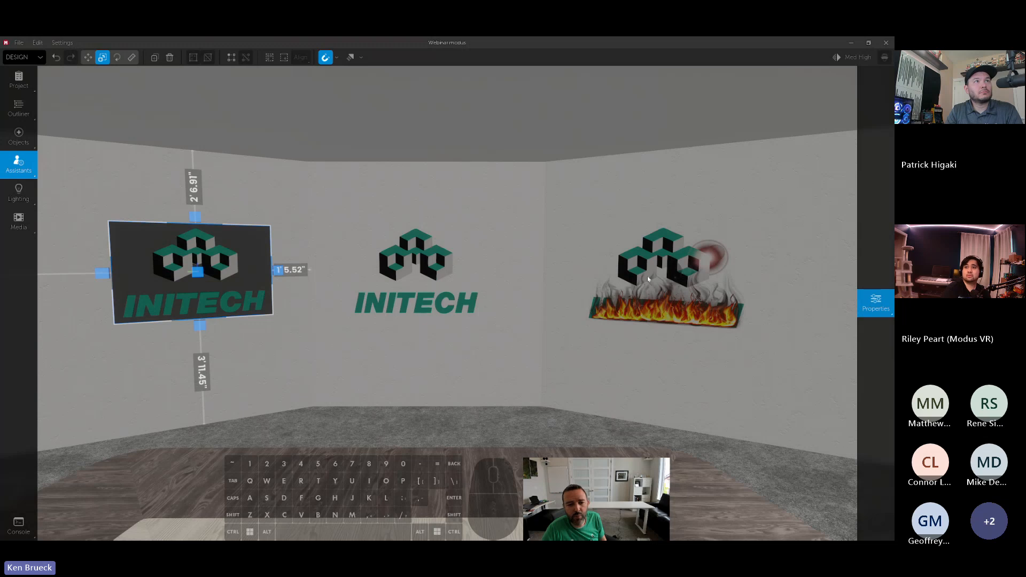
left_click(663, 263)
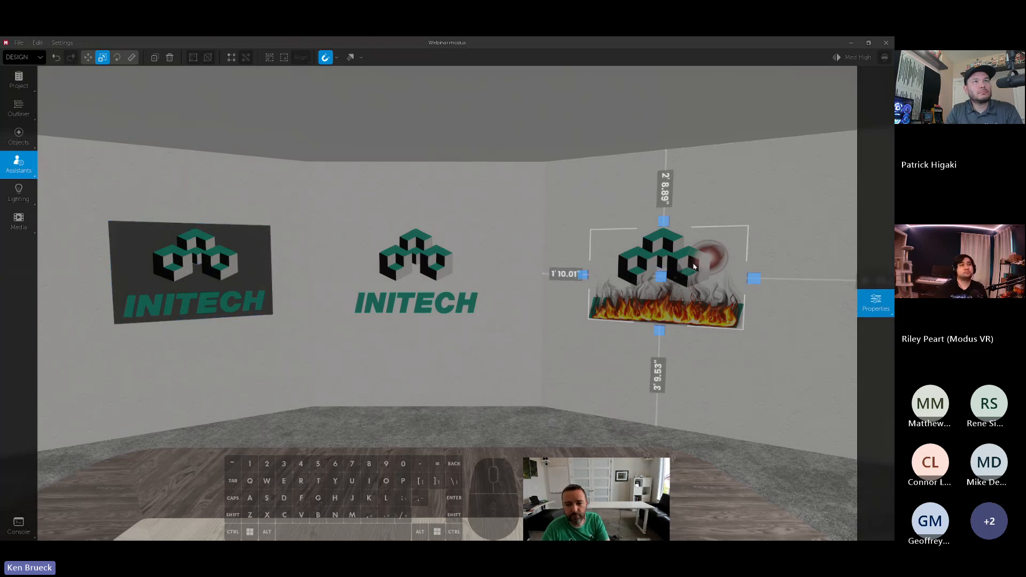
- Place a copy of the masked Initech logo in mid-air near the ceiling, in front of the middle wall
key("w")
key("d")
mouse_move(688, 256)
right_mouse_down()
mouse_move(693, 229)
mouse_move(706, 238)
mouse_move(687, 234)
mouse_move(674, 251)
right_mouse_up()
key("s")
left_click_drag(450, 289, 413, 141, "alt")
scroll(413, 142, "down", 1)
scroll(413, 143, "up", 2)
- Place a second masked logo copy through the hanging one, rotated so the two cross each other
right_click_drag(413, 142, 409, 146)
key("w")
left_click_drag(410, 147, 400, 138, "alt")
scroll(400, 138, "down", 5)
scroll(402, 138, "up", 9)
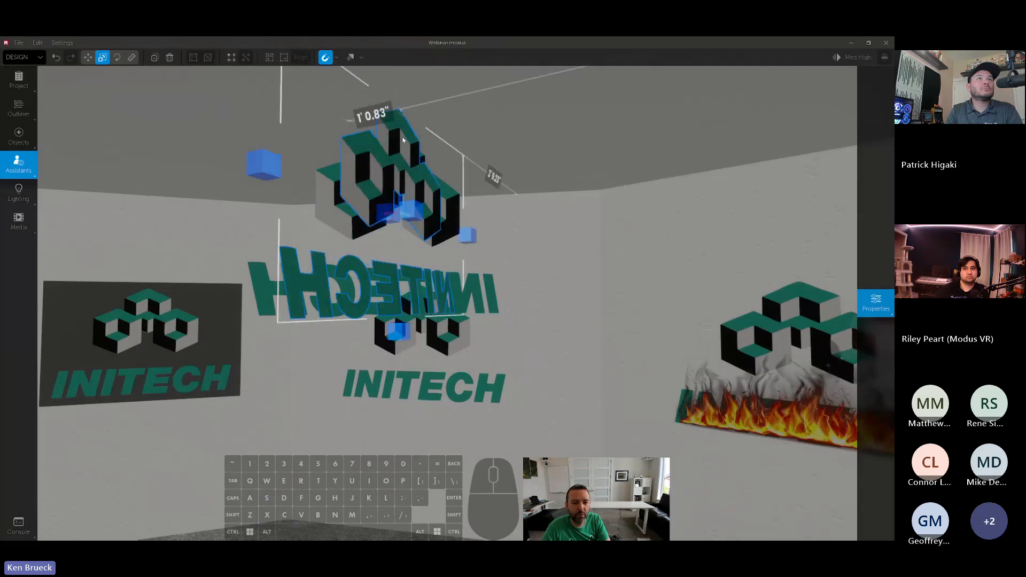
scroll(416, 154, "down", 5)
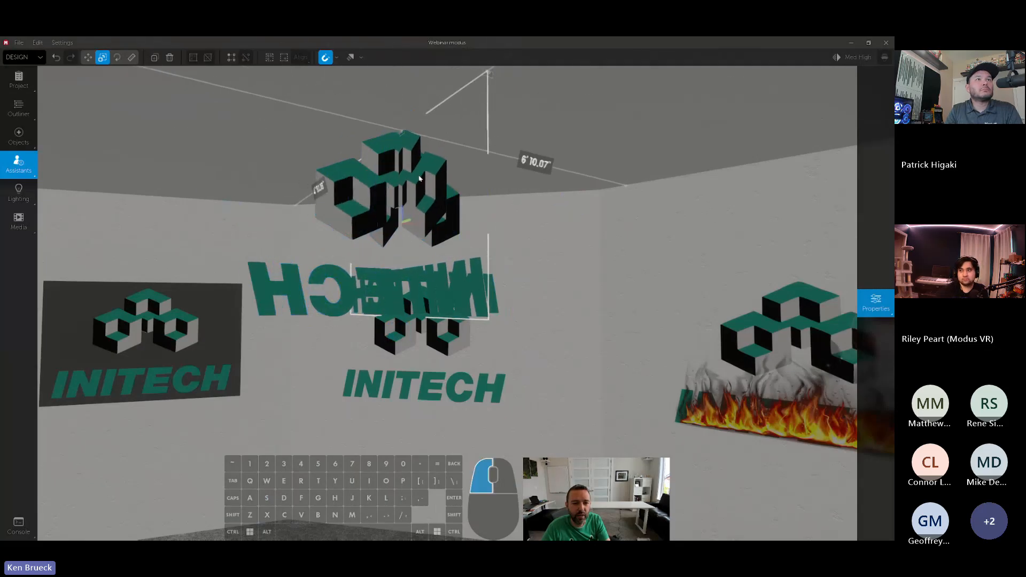
- Raise the backlight of the crossing masked logo copy slightly
right_click_drag(416, 154, 416, 164)
mouse_move(866, 186)
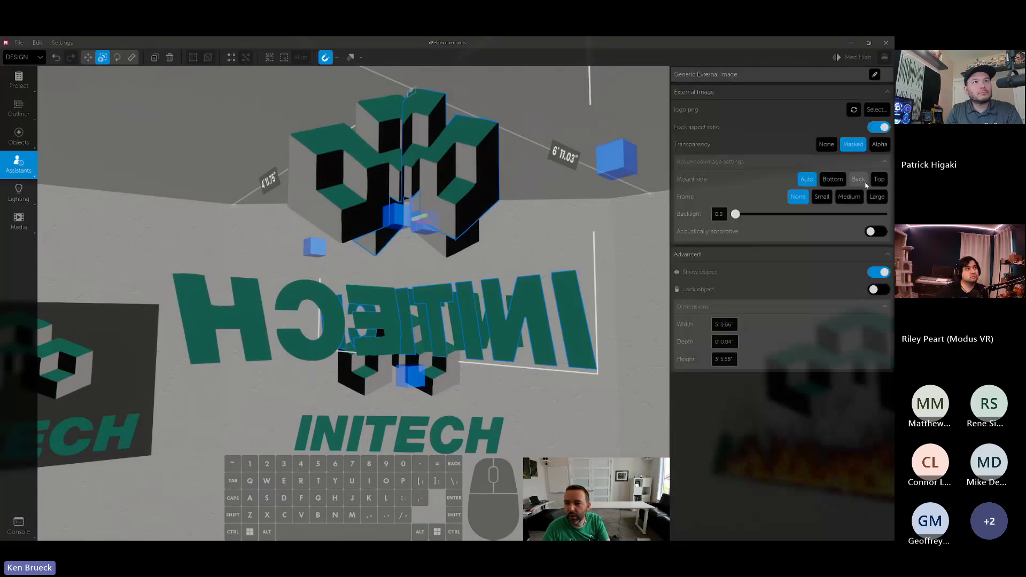
left_click_drag(764, 214, 770, 213)
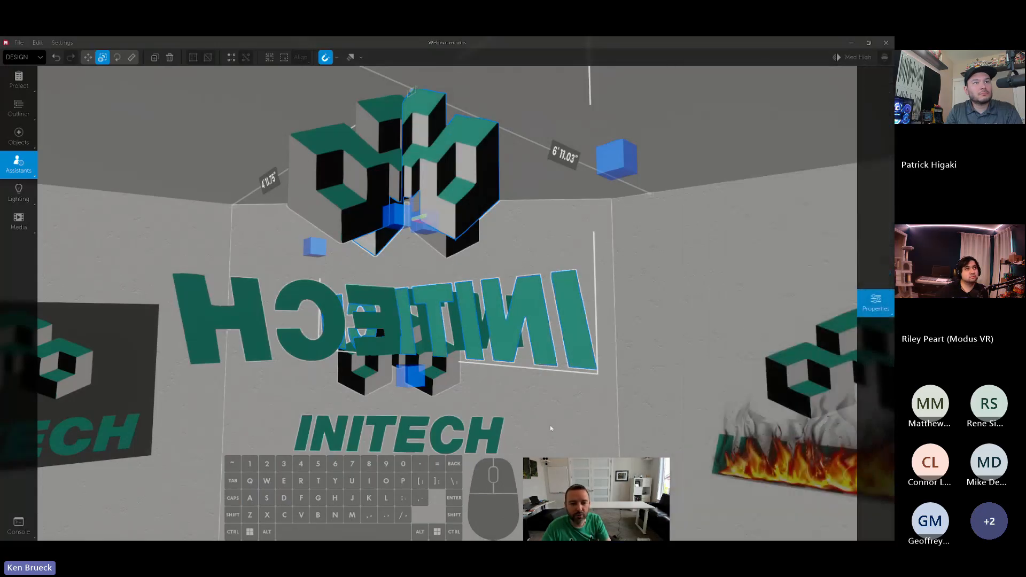
- Examine from side to side how the two crossing masked logo copies intersect
right_click_drag(568, 427, 571, 428)
key("a")
key("d")
key("a")
key("d")
key("a")
key("d")
key("a")
key("d")
key("a")
key("s")
- Delete the crossing masked logo copies hanging near the ceiling
left_click(438, 176)
key("Delete")
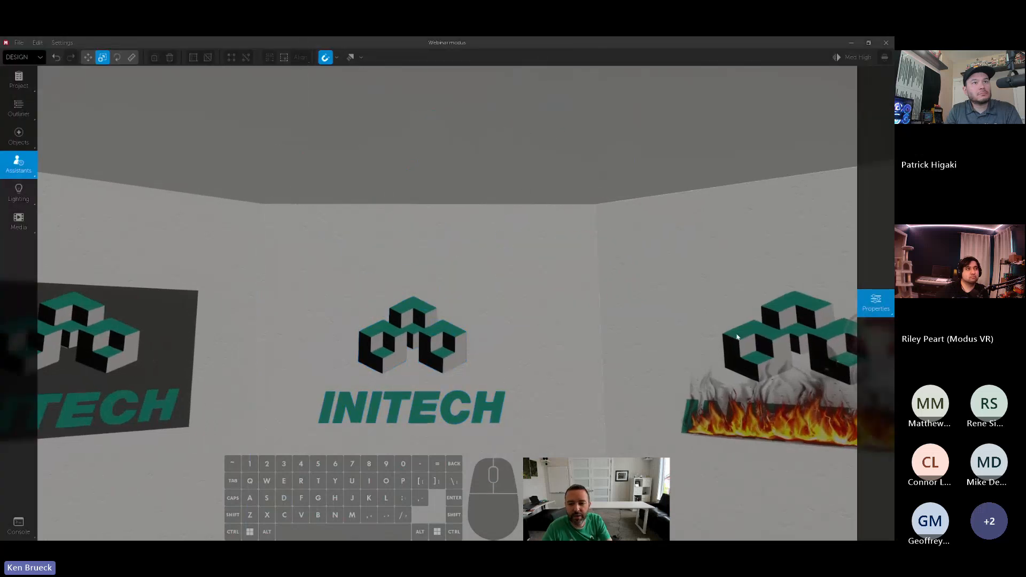
- Place two copies of the alpha flaming logo in mid-air near the ceiling, rotated so they cross each other
right_click_drag(479, 179, 513, 181)
mouse_move(580, 331)
left_mouse_down("alt")
mouse_move(507, 132)
mouse_move(536, 184)
mouse_move(500, 151)
mouse_move(474, 156)
left_mouse_up("alt")
key("s")
right_click_drag(473, 156, 474, 155)
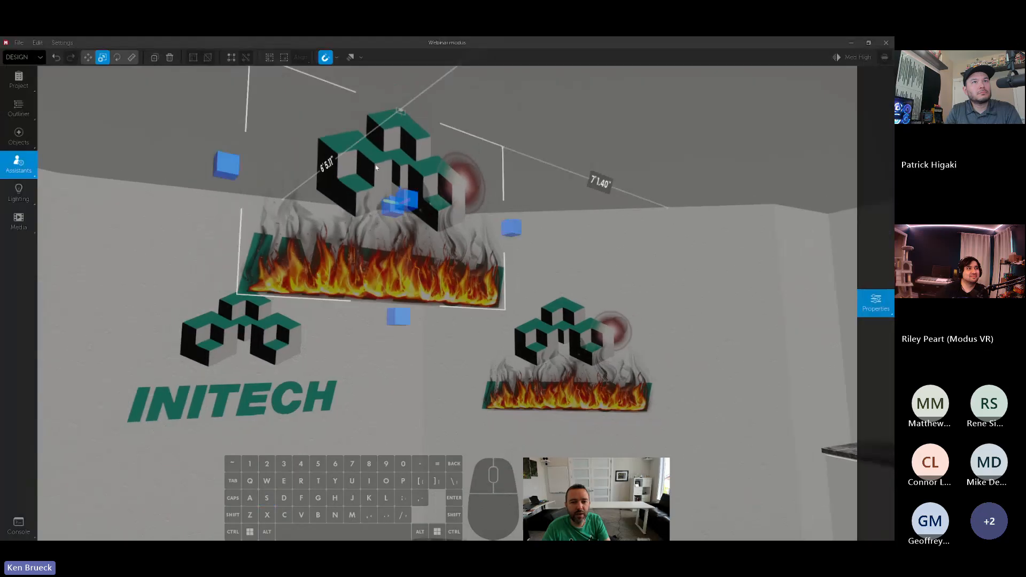
mouse_move(427, 161)
left_mouse_down("alt")
mouse_move(476, 141)
mouse_move(456, 112)
mouse_move(422, 126)
left_mouse_up("alt")
- Set the backlight of the crossing flaming logo copy to 0.2
mouse_move(864, 167)
left_click_drag(735, 214, 761, 214)
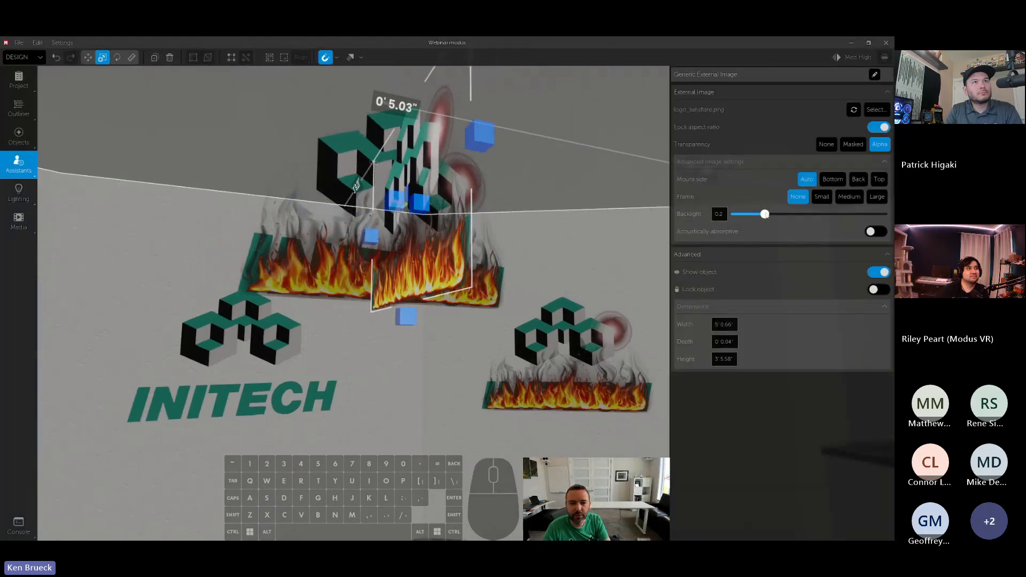
right_click_drag(765, 213, 764, 213)
- Examine from several angles how the two crossing alpha flaming logos overlap and which one is drawn in front
key("a")
key("d")
key("a")
key("d")
key("a")
key("d")
key("a")
key("d")
key("a")
key("w")
key("d")
key("a")
key("d")
key("s")
key("d")
key("a")
key("d")
key("a")
key("d")
key("a")
key("d")
key("a")
key("s")
key("space")
key("a")
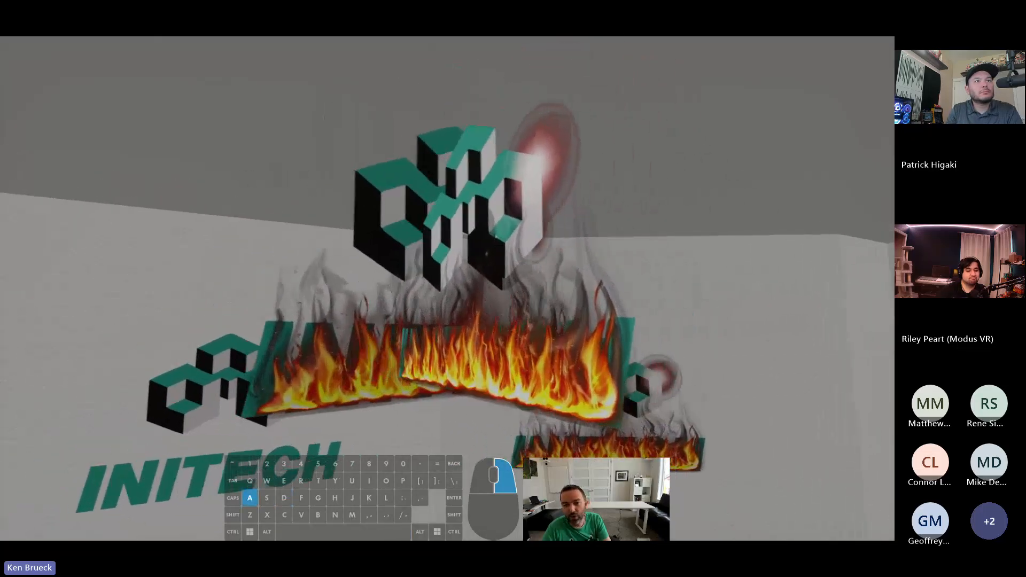
right_click_drag(553, 209, 553, 209)
key("d")
key("s")
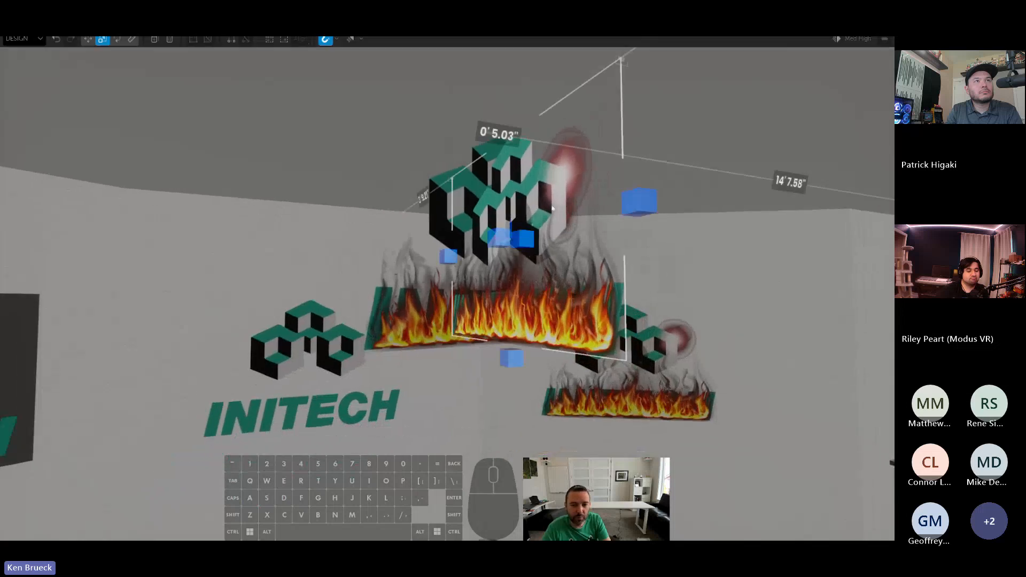
- Delete both crossing flaming logo copies near the ceiling
key("Delete")
left_click(508, 303)
key("Delete")
right_click_drag(508, 302, 508, 303)
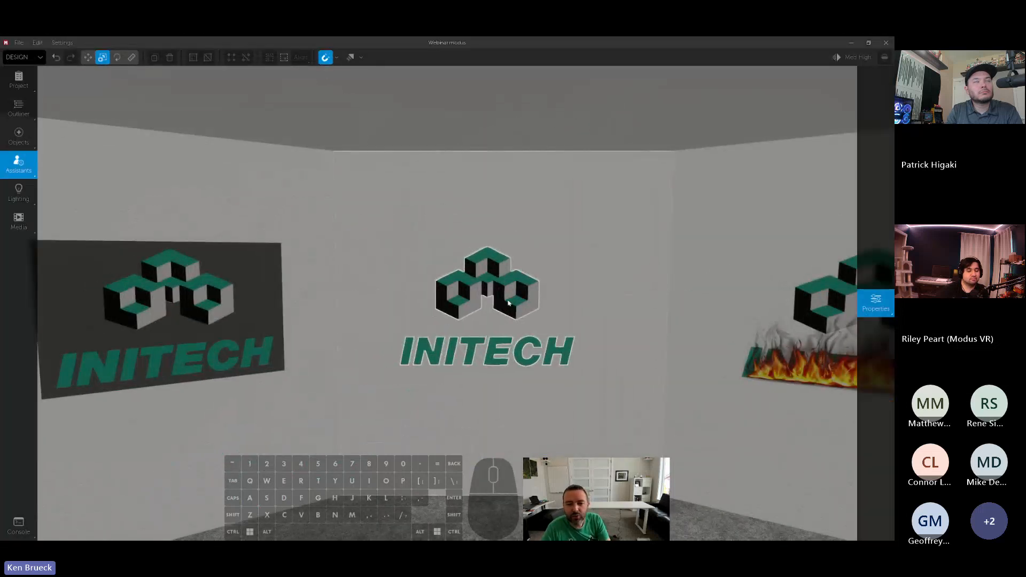
- Compare the masked logo on the middle wall with the alpha flaming logo on the adjacent wall
left_click(508, 303)
key("d")
right_click_drag(608, 288, 608, 289)
left_click(749, 303)
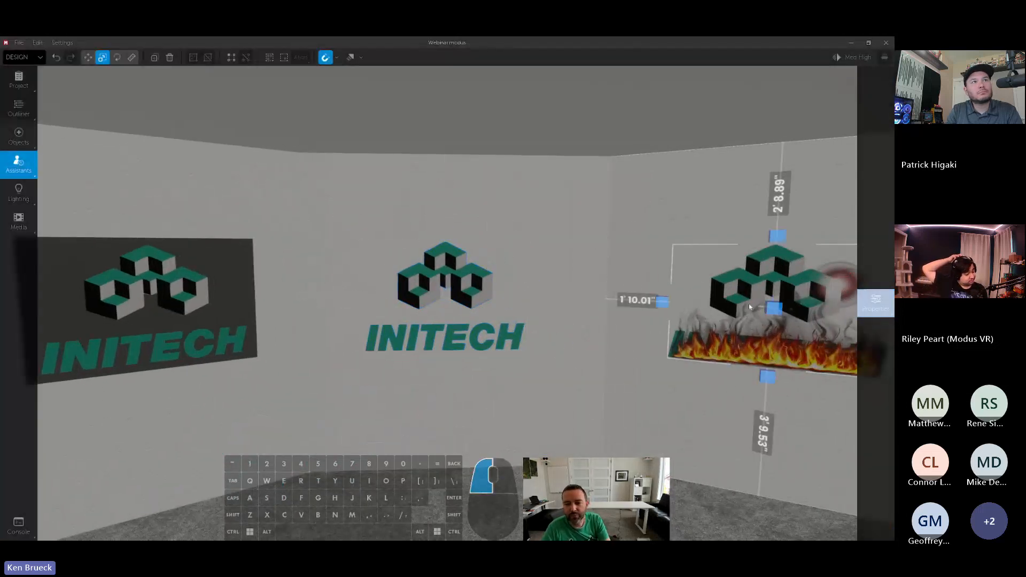
key("d")
right_click_drag(682, 287, 730, 279)
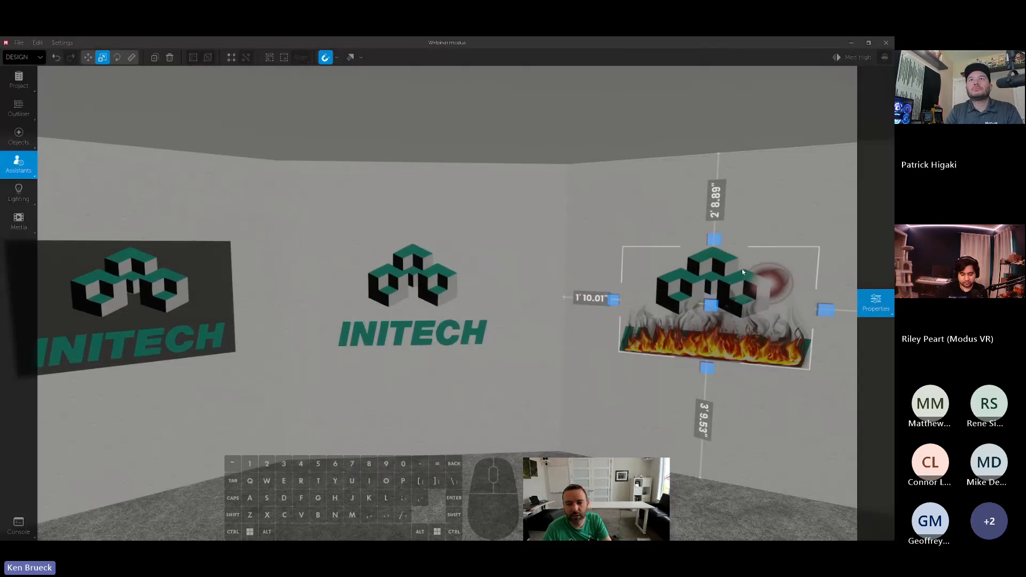
right_click_drag(742, 269, 733, 285)
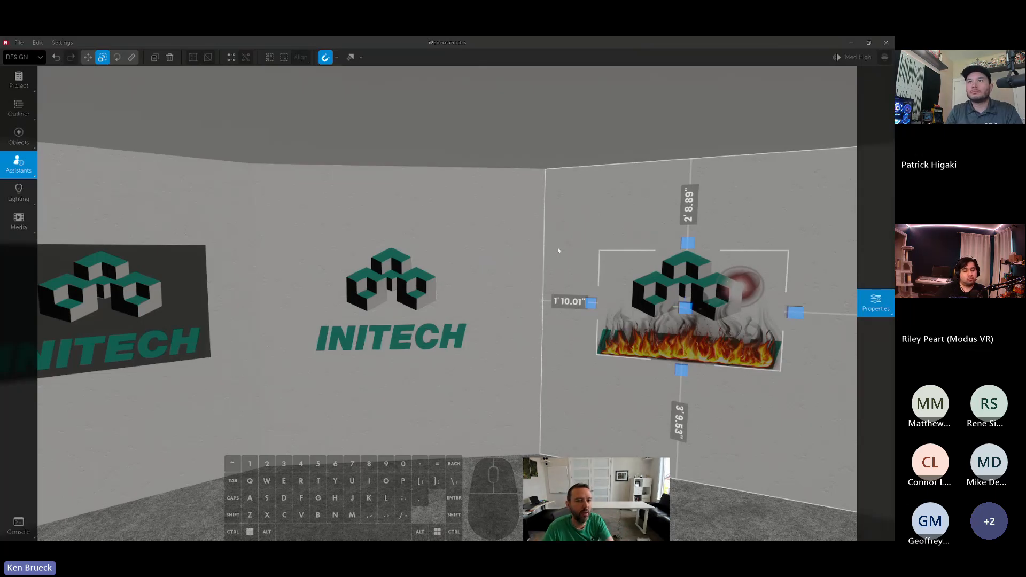
- Examine the three wall logos from further back across the conference table
key("d")
right_click_drag(558, 251, 539, 263)
key("s")
right_click_drag(632, 246, 618, 230)
key("a")
key("s")
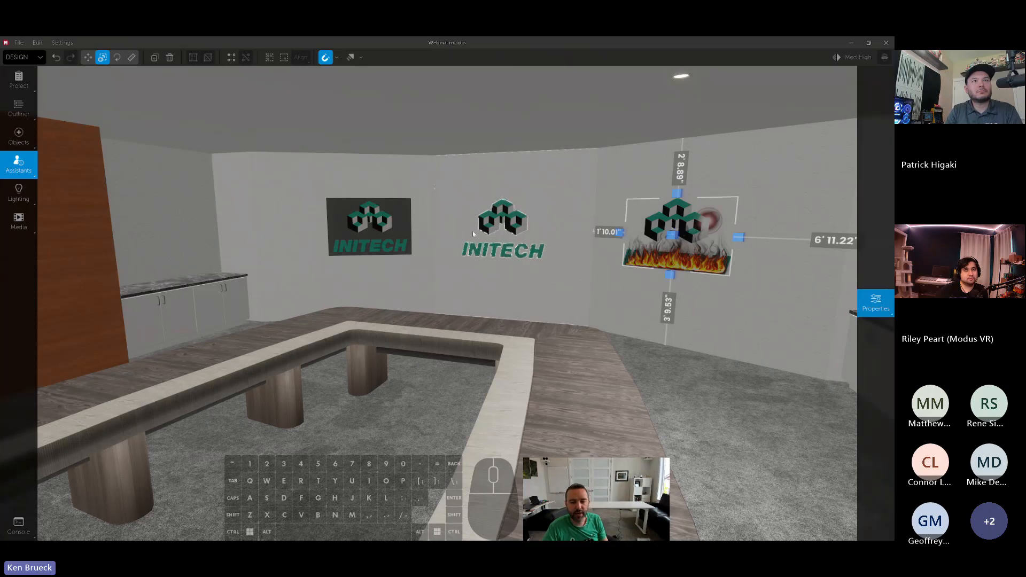
right_click_drag(472, 231, 566, 275)
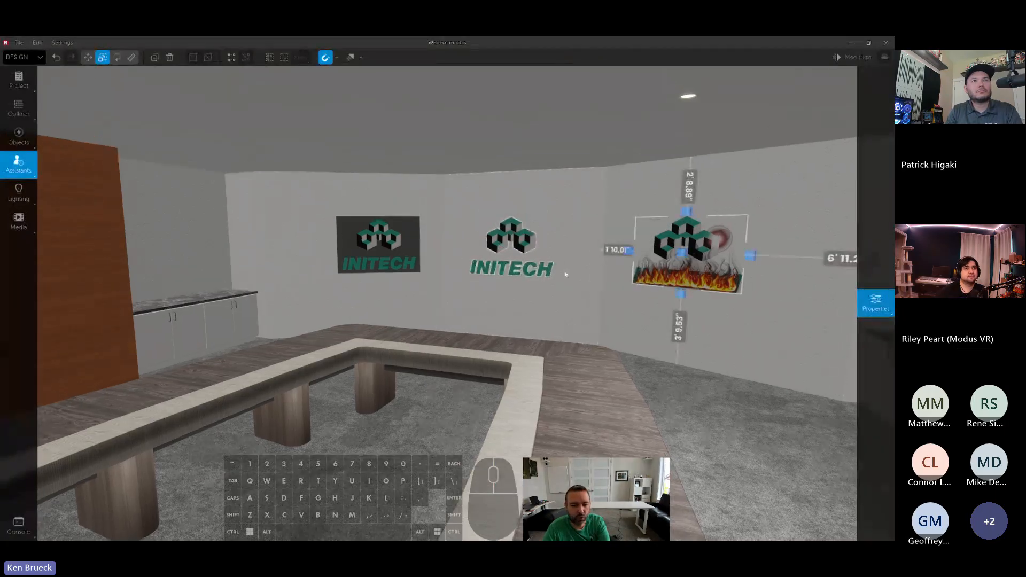
left_click(508, 240)
left_click(676, 257)
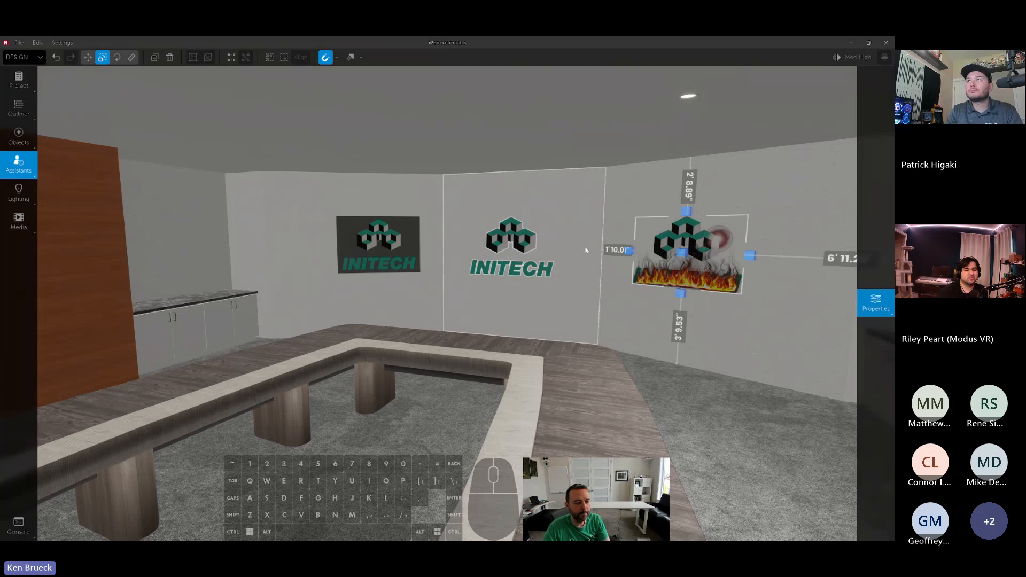
right_click_drag(676, 257, 641, 246)
right_click_drag(599, 247, 597, 247)
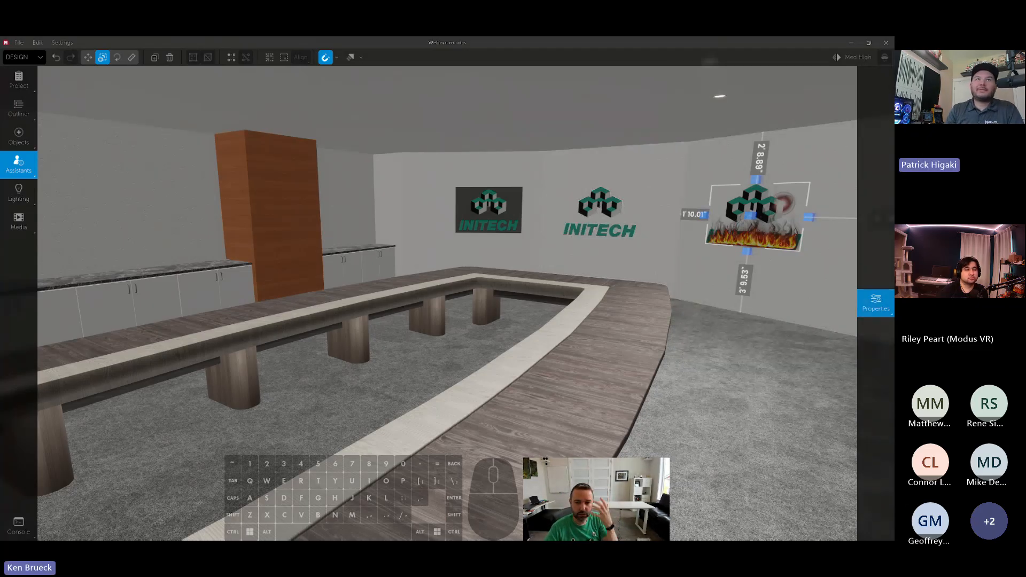
right_click_drag(773, 237, 754, 224)
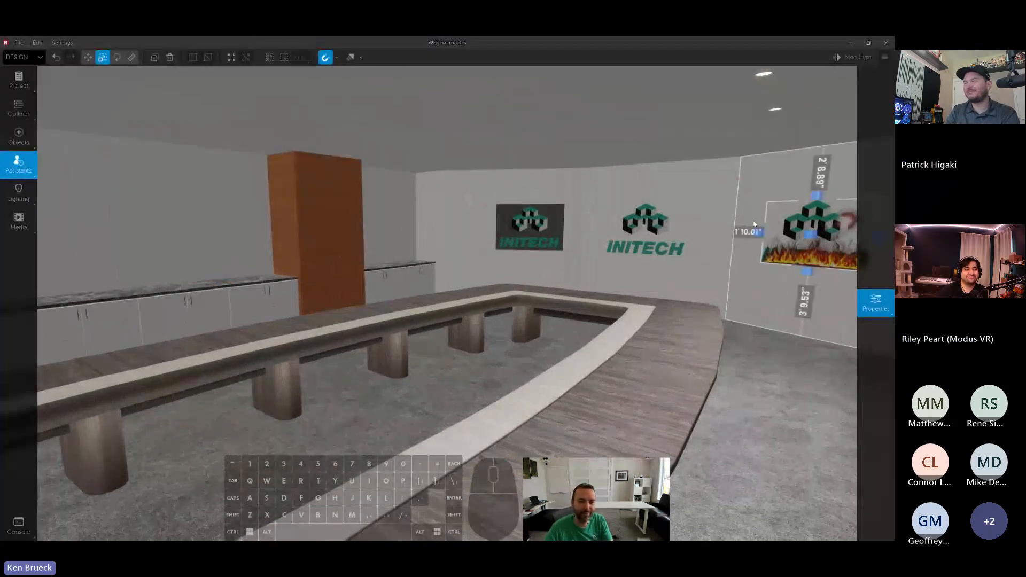
key("a")
right_click_drag(580, 306, 575, 307)
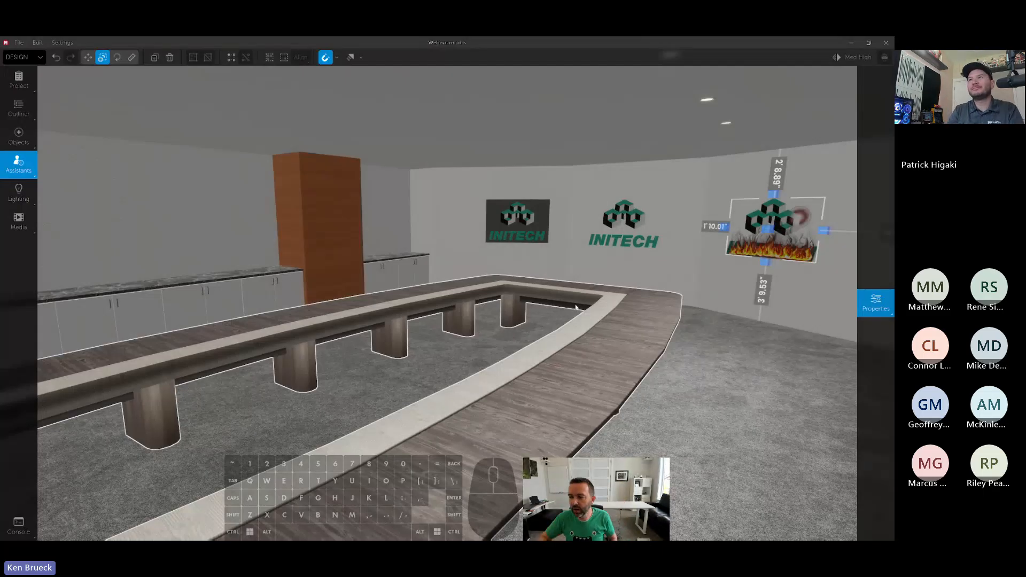
- Place a laser line from the Experimental objects on the wall above the cabinets, beside the orange wood column
left_click(19, 163)
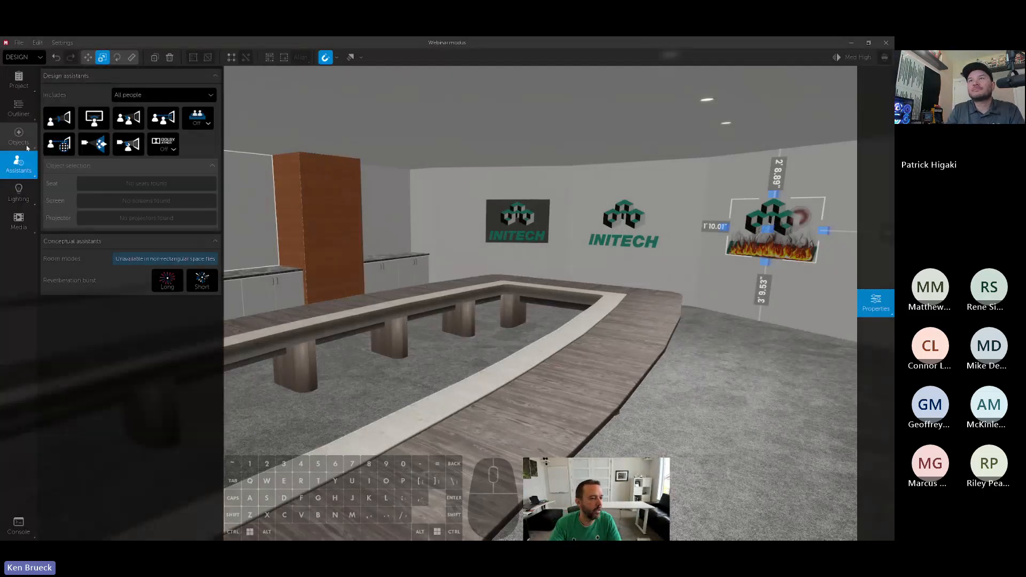
left_click(18, 137)
left_click(63, 76)
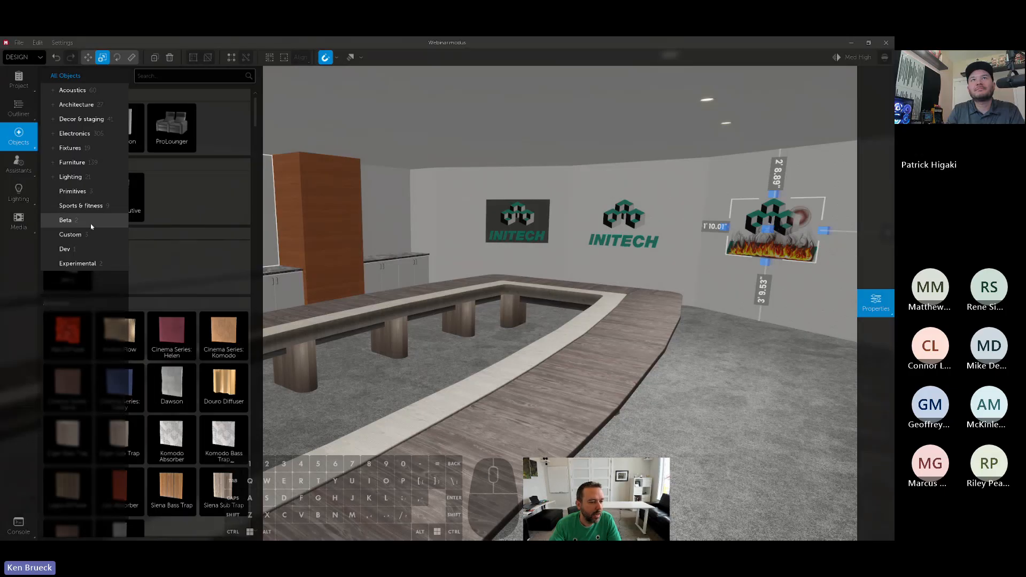
left_click(77, 263)
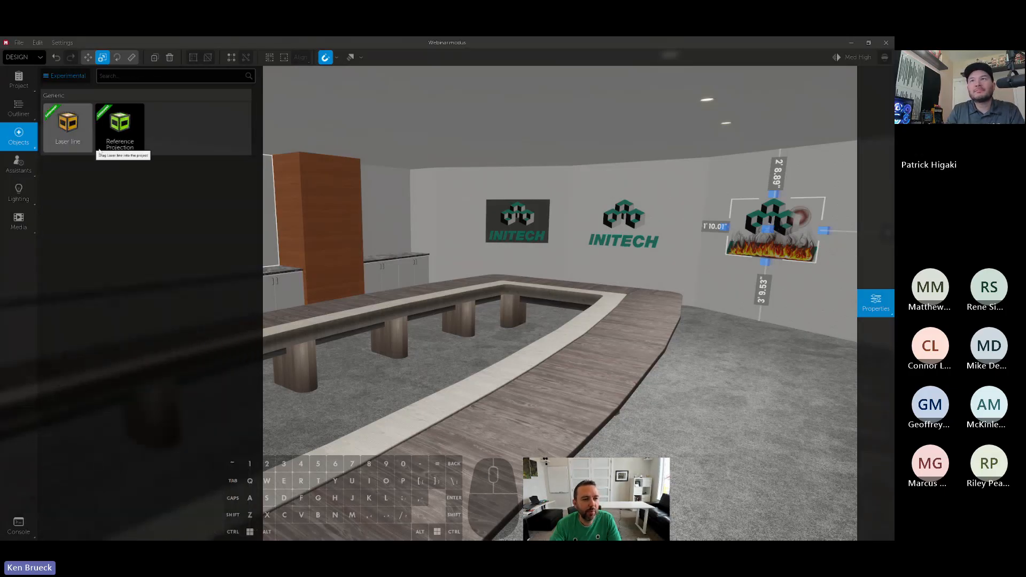
left_click(63, 75)
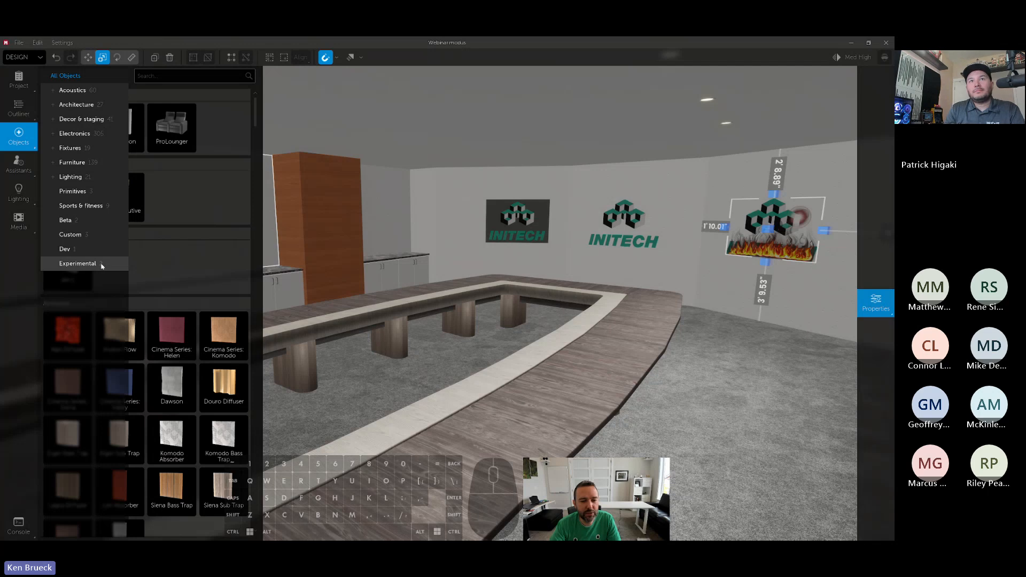
left_click(78, 264)
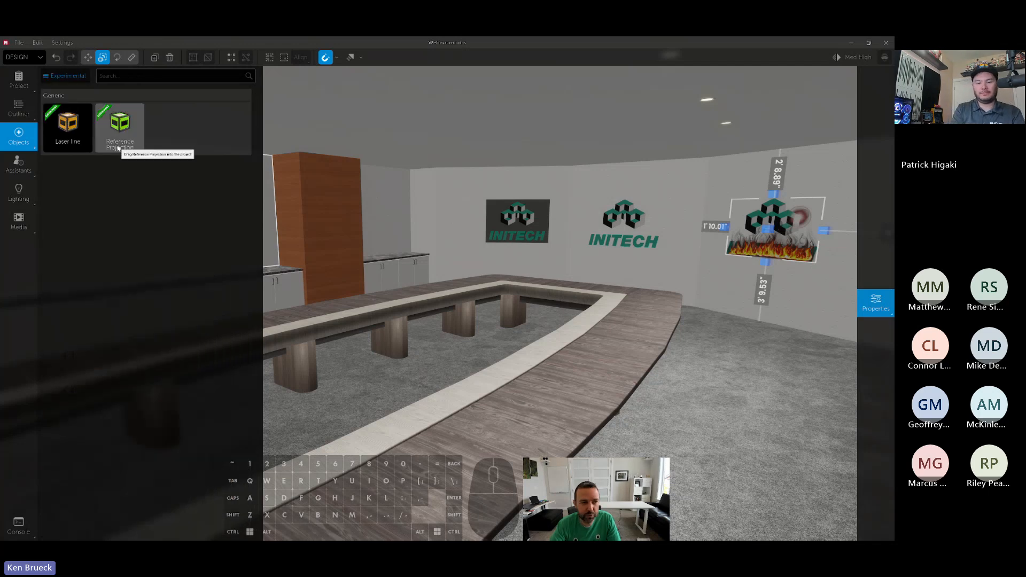
left_click_drag(118, 148, 232, 218)
right_click_drag(261, 231, 268, 224)
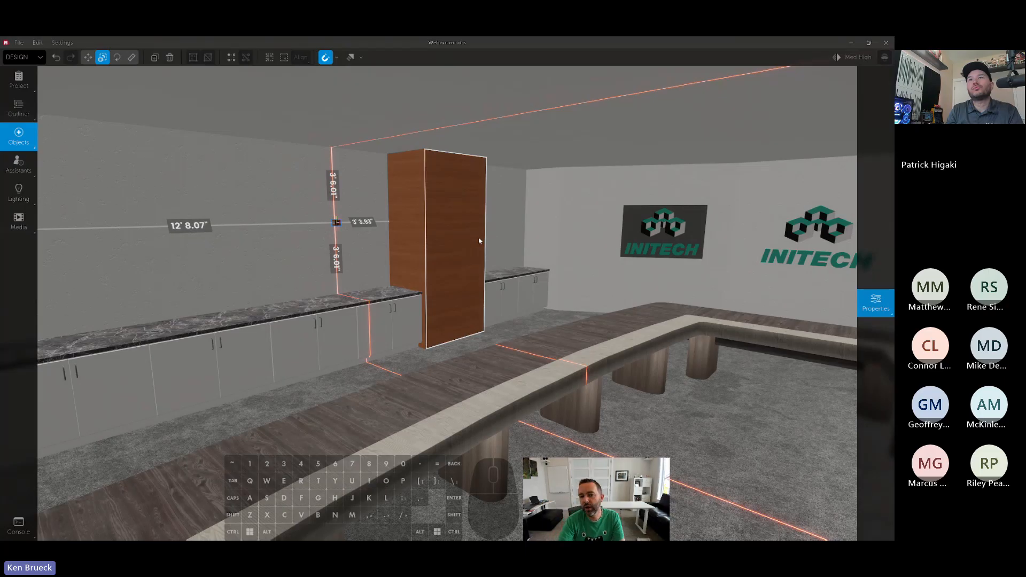
- Examine the red laser line where it crosses the ceiling, cabinets, floor and table
key("space")
mouse_move(497, 225)
right_mouse_down()
mouse_move(534, 224)
mouse_move(486, 224)
right_mouse_up()
key("w")
key("d")
key("s")
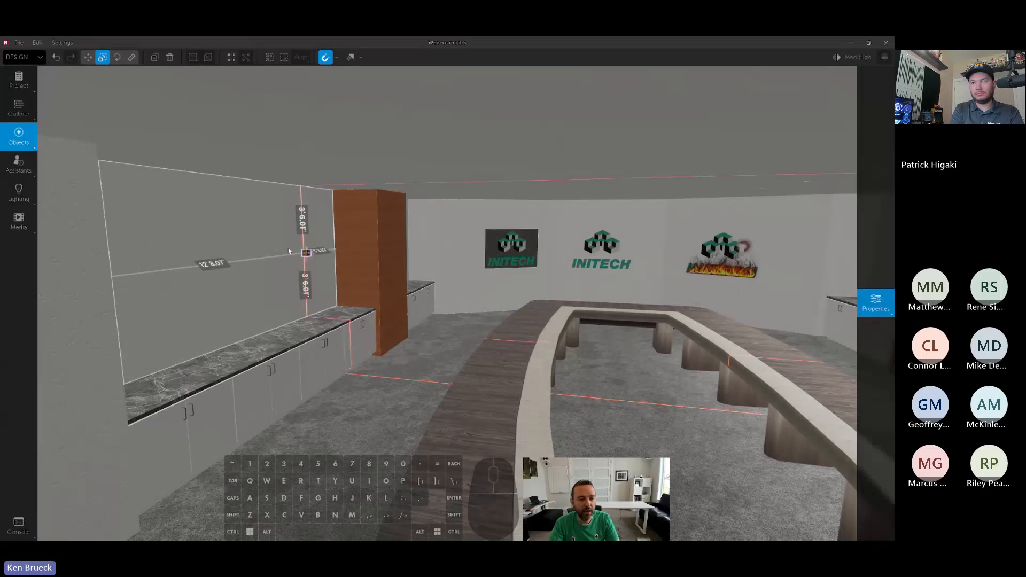
right_click_drag(241, 242, 397, 198)
- Find the Flat Panel TV in the object library and place it on the wall above the cabinets, beside the laser line
left_click(6, 147)
type("t")
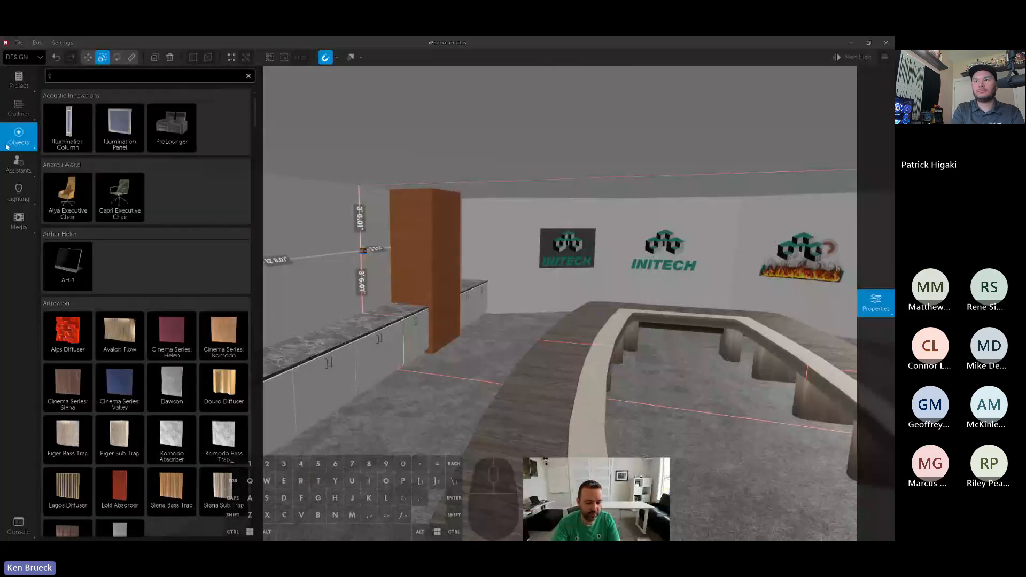
type("v")
left_click_drag(124, 204, 302, 240)
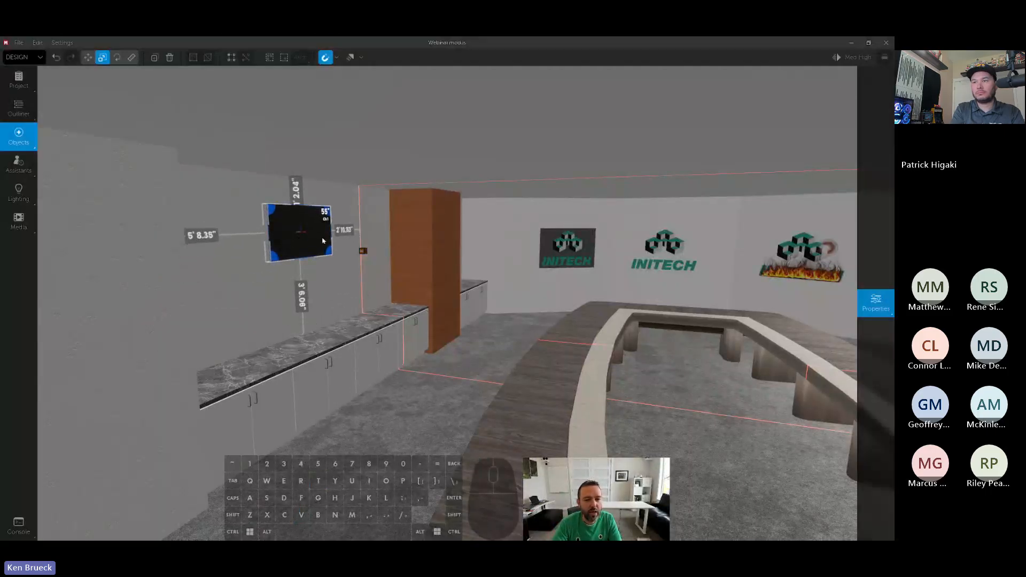
key("w")
key("d")
right_click_drag(322, 240, 300, 241)
- Paste a copy of the TV on the opposite wall above the cabinets, beside the laser line
left_click_drag(347, 246, 402, 236)
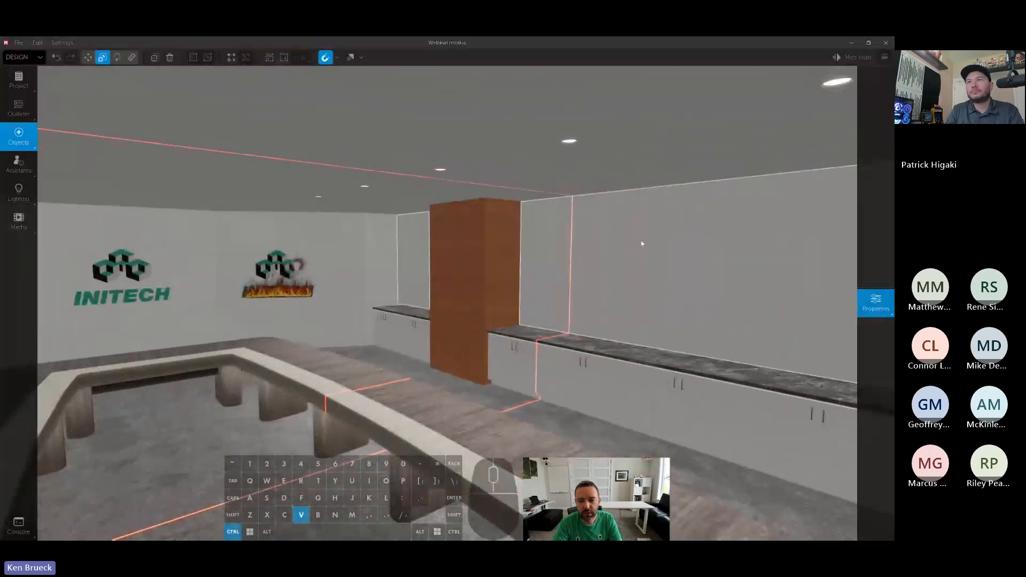
left_click(642, 265)
left_click_drag(641, 258, 610, 256)
key("s")
right_click_drag(635, 275, 627, 277)
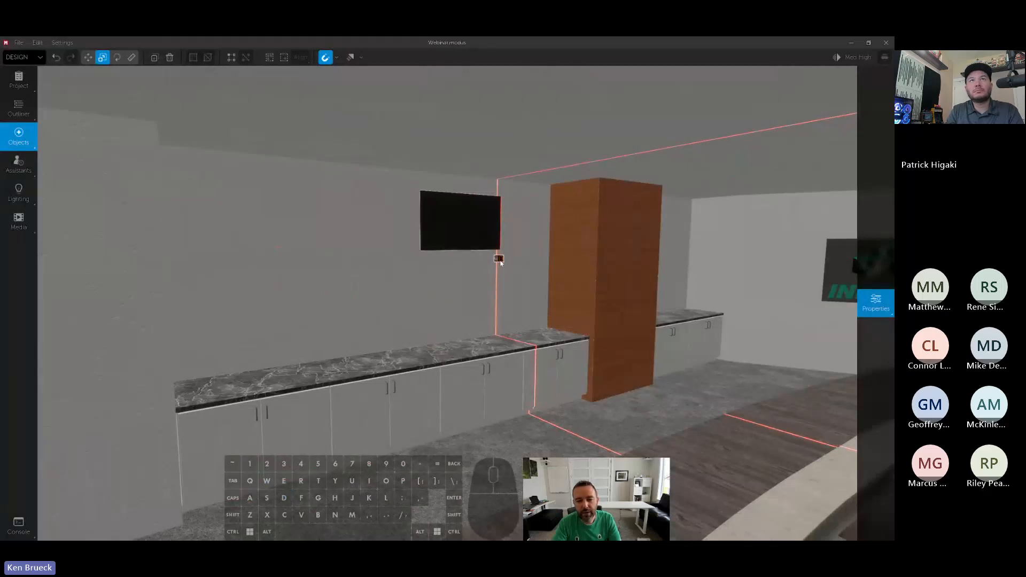
- Recolour the laser line turquoise-green, set its thickness to 7 and enable its perpendicular laser
left_click(498, 251)
mouse_move(875, 303)
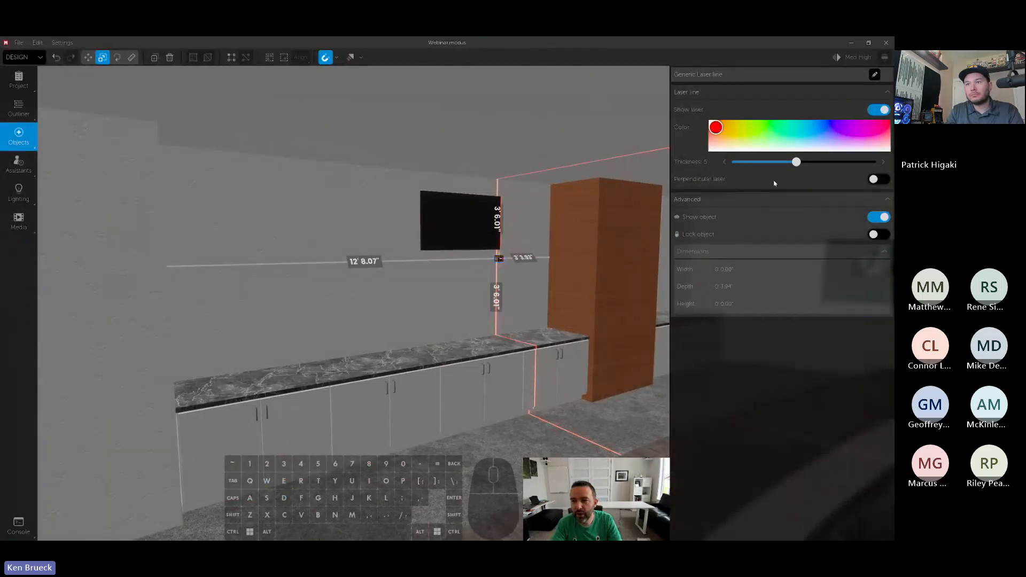
mouse_move(772, 129)
left_mouse_down()
mouse_move(791, 130)
mouse_move(826, 162)
left_mouse_up()
left_click(876, 180)
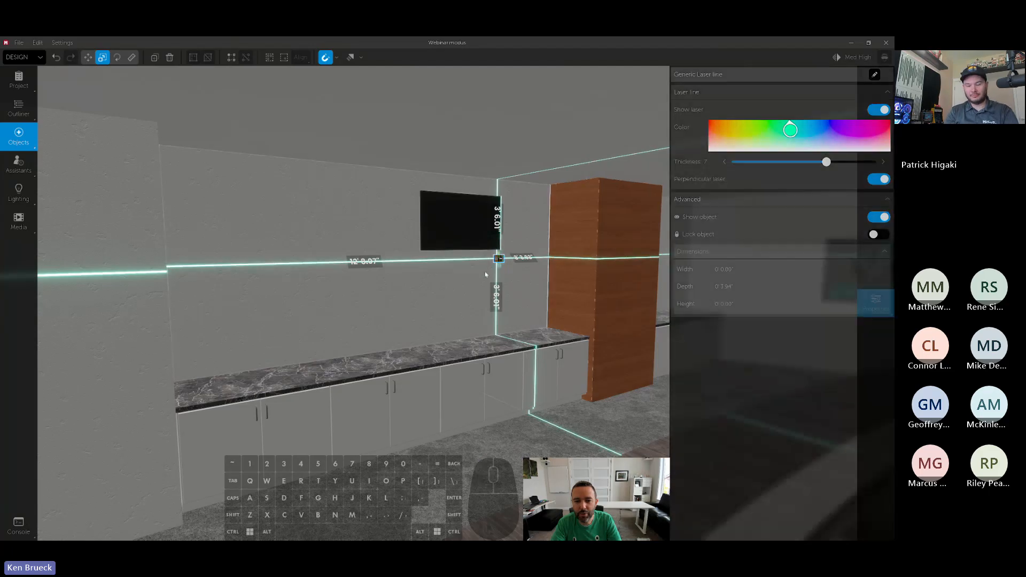
scroll(517, 268, "up", 2)
scroll(519, 268, "down", 1)
scroll(518, 267, "down", 1)
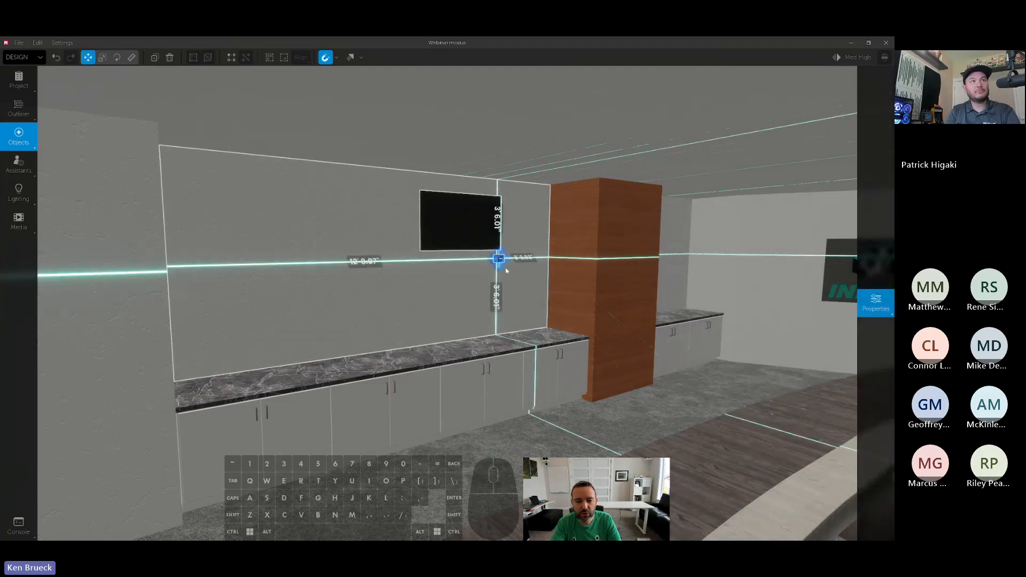
- Lower the TVs on both side walls so their bottom edges line up with the horizontal laser line
left_click(498, 261)
left_click_drag(467, 225, 467, 235)
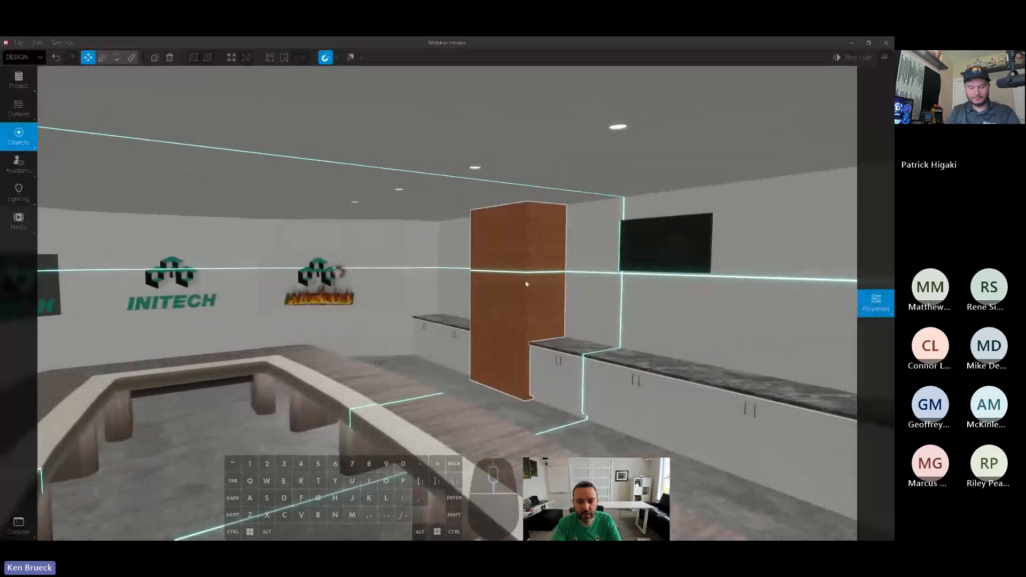
left_click(664, 229)
left_click_drag(664, 228, 662, 246)
key("s")
key("d")
right_click_drag(416, 335, 257, 335)
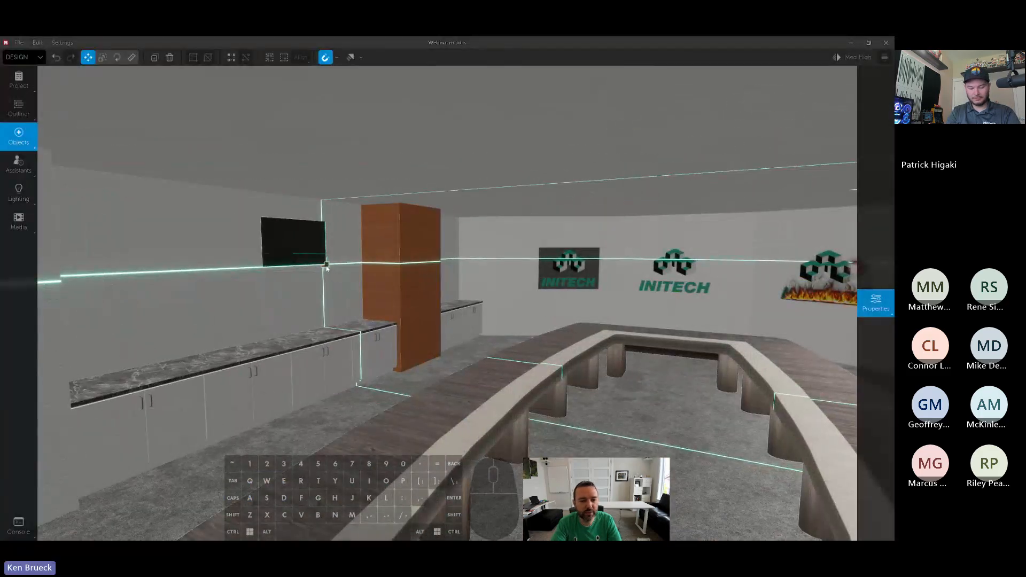
- Remove the laser line from the room and undo its removal
left_click(377, 286, "ctrl")
mouse_move(377, 286)
right_mouse_down()
mouse_move(534, 286)
mouse_move(369, 288)
mouse_move(378, 290)
right_mouse_up()
key("w")
key("a")
key("d")
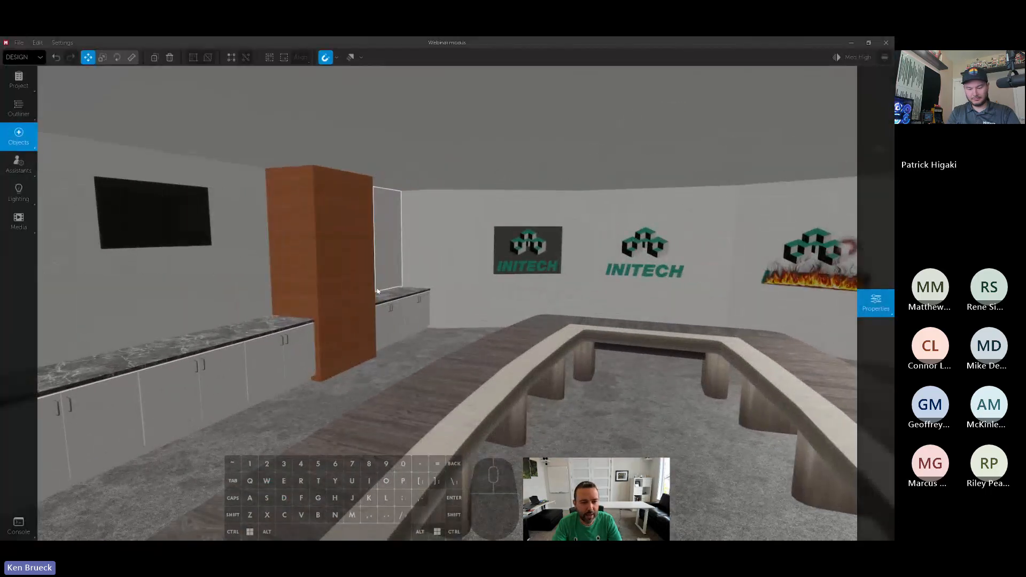
left_click(466, 290)
left_click(461, 292)
key("ctrl+z")
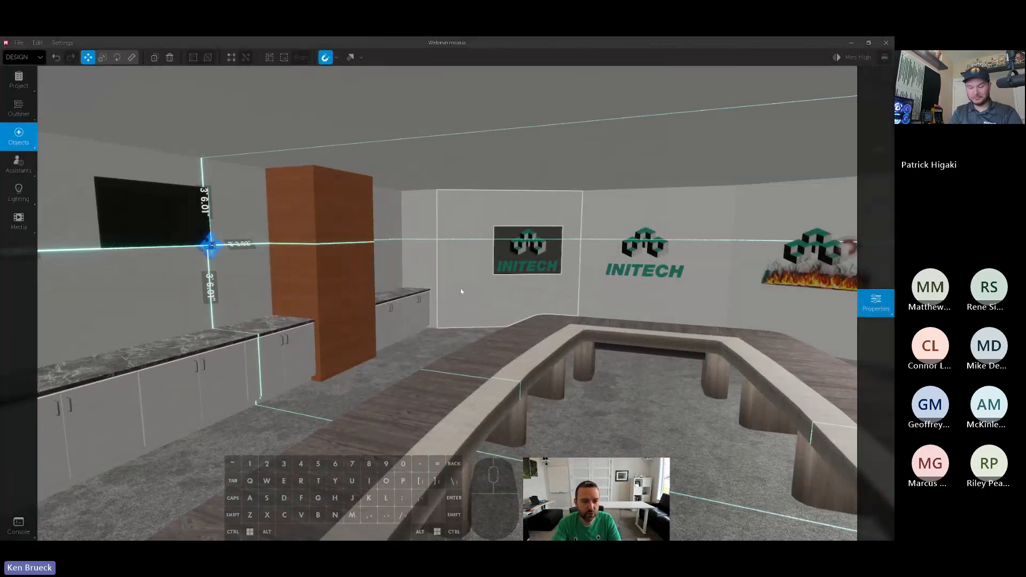
- Try placing rotated copies of the laser line at different angles on the TV wall, and undo them
right_click_drag(461, 291, 379, 292)
key("w")
key("d")
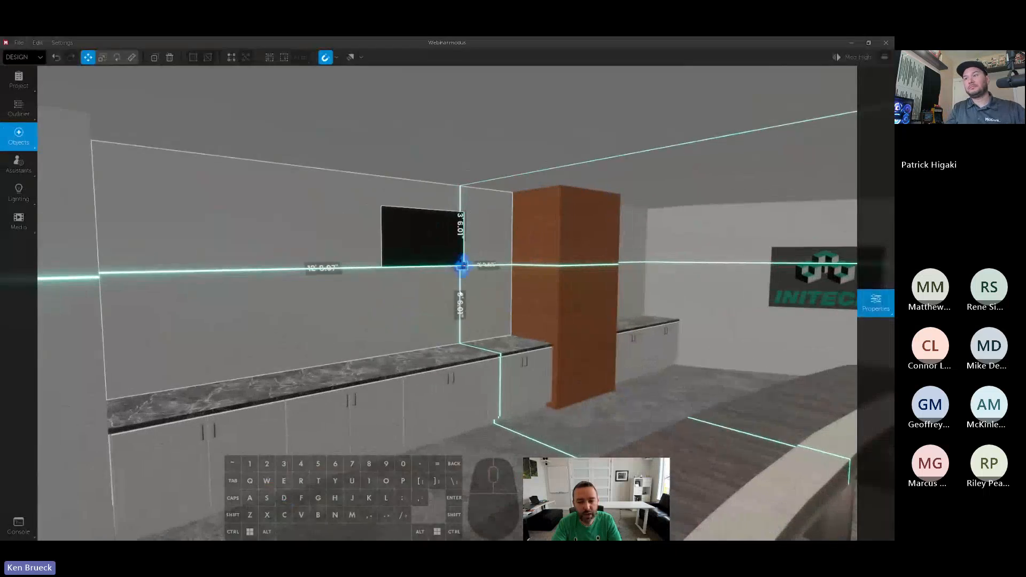
left_click_drag(462, 265, 327, 221)
key("a")
mouse_move(319, 261)
right_mouse_down()
mouse_move(481, 262)
mouse_move(320, 262)
right_mouse_up()
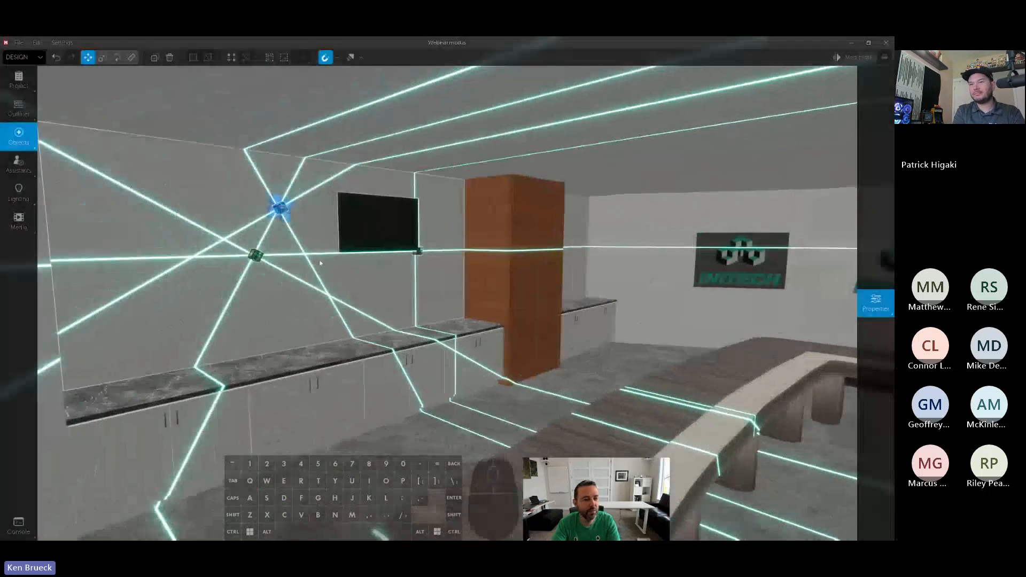
key("ctrl+z")
key("ctrl+z")
- Delete the laser line from the wall beside the TV
right_click_drag(390, 284, 374, 267)
left_click(361, 267)
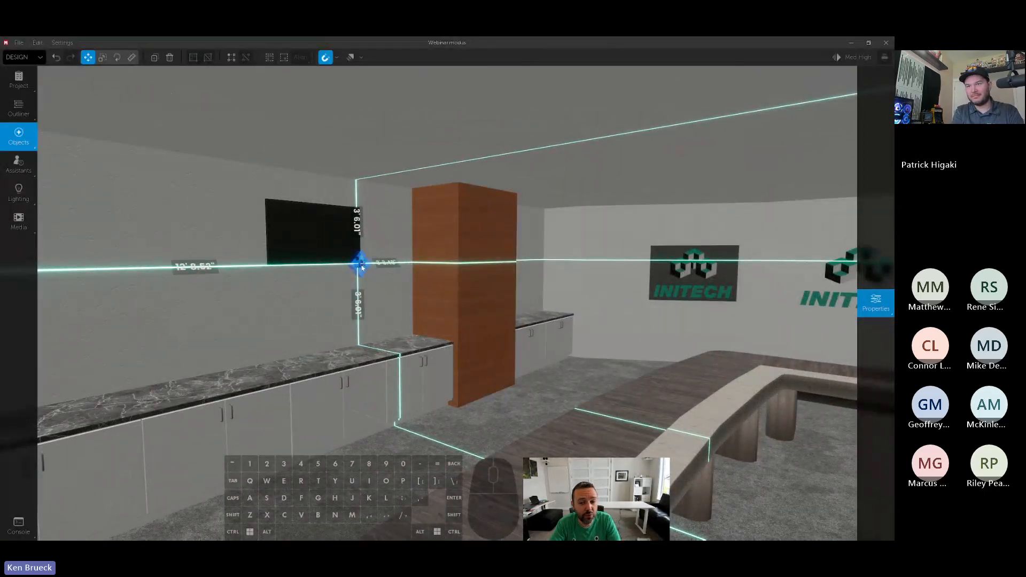
key("Delete")
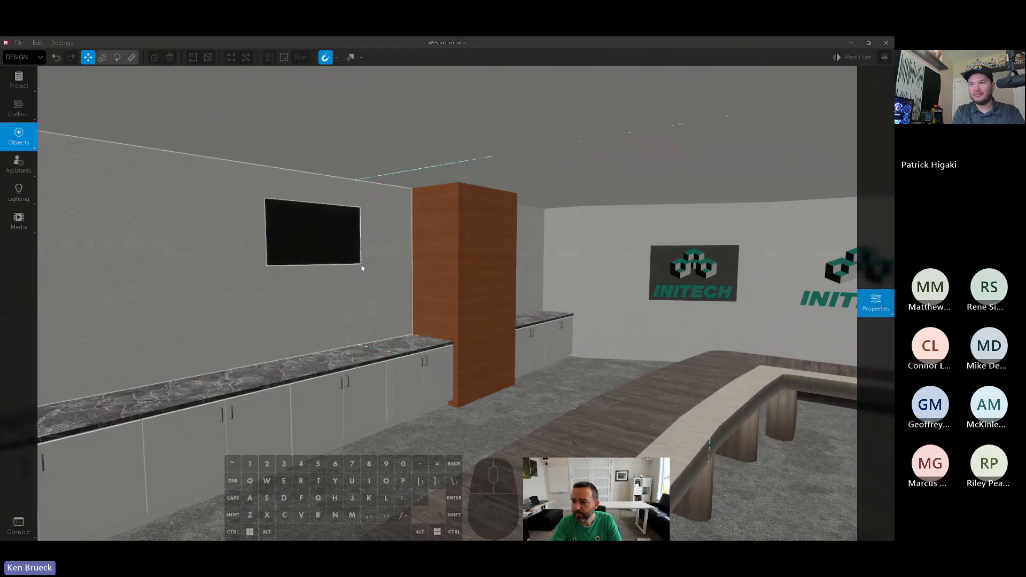
- Review the room's lighting settings and the overall viewport quality options
key("d")
right_click_drag(325, 235, 513, 238)
key("s")
mouse_move(480, 272)
right_mouse_down()
mouse_move(369, 283)
mouse_move(488, 286)
right_mouse_up()
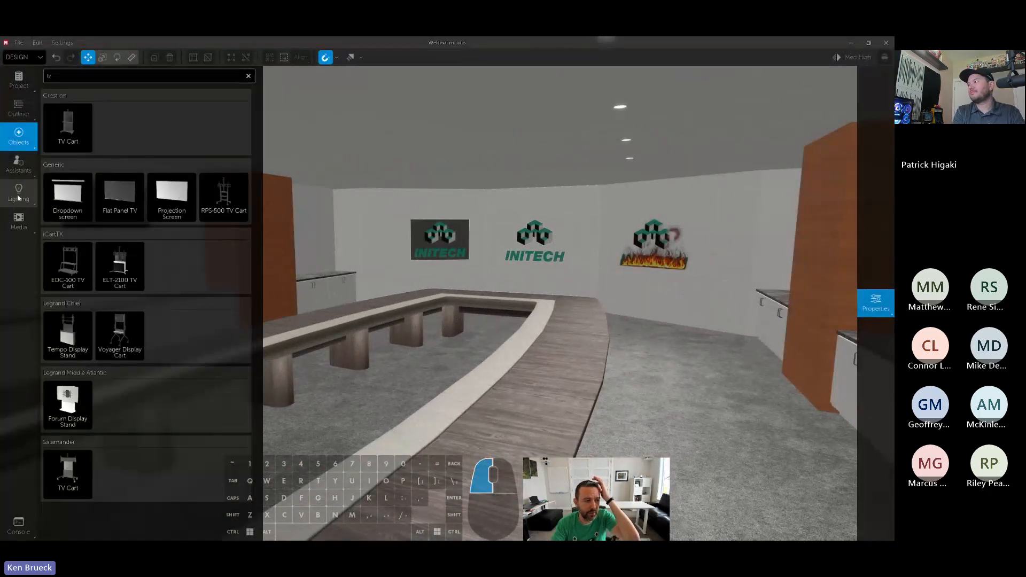
left_click(33, 195)
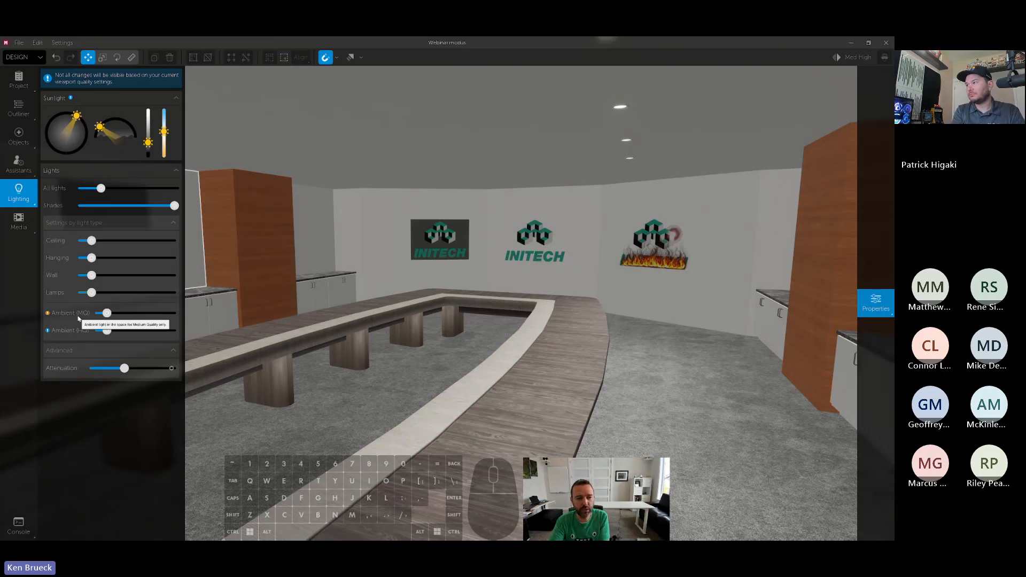
left_click(836, 58)
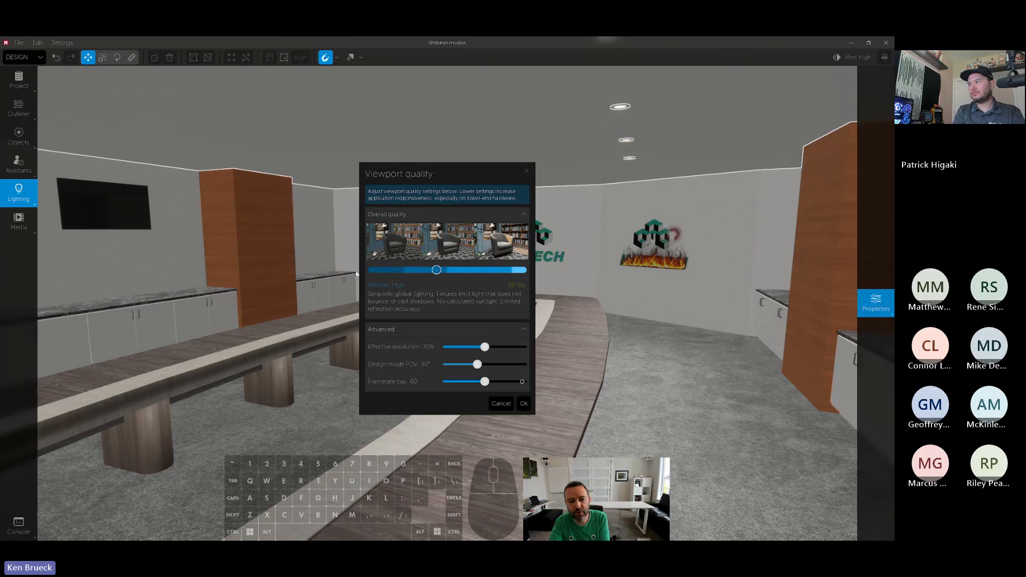
left_click(523, 403)
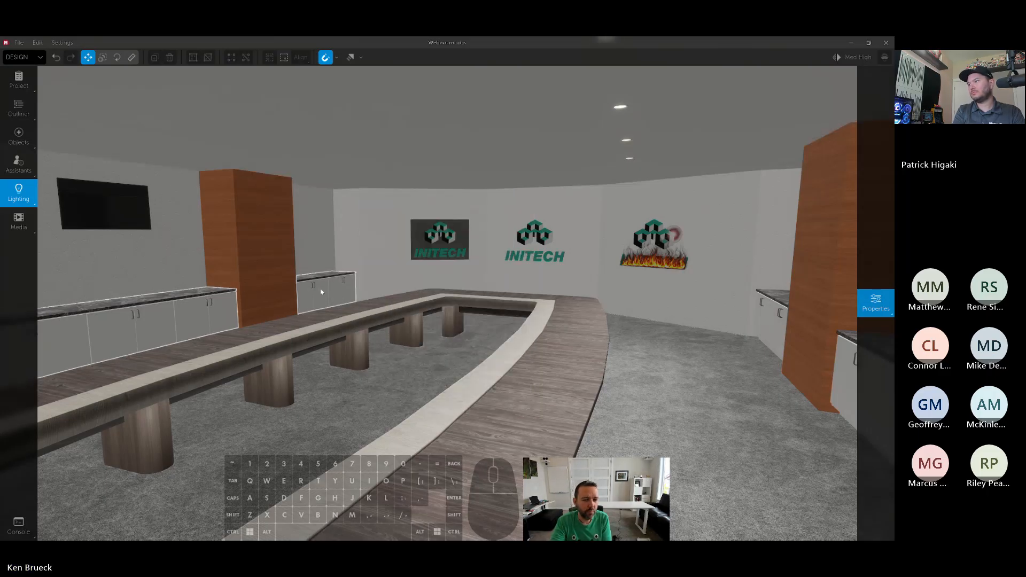
- Adjust the Ambient (MQ) and Ambient (HQ) light levels of the room
left_click(17, 198)
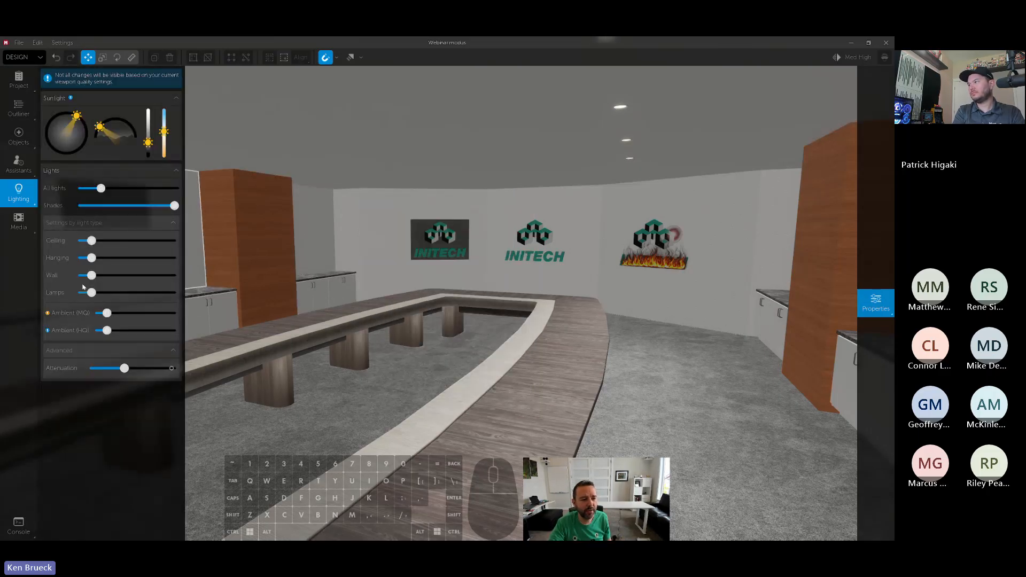
left_click_drag(106, 313, 95, 330)
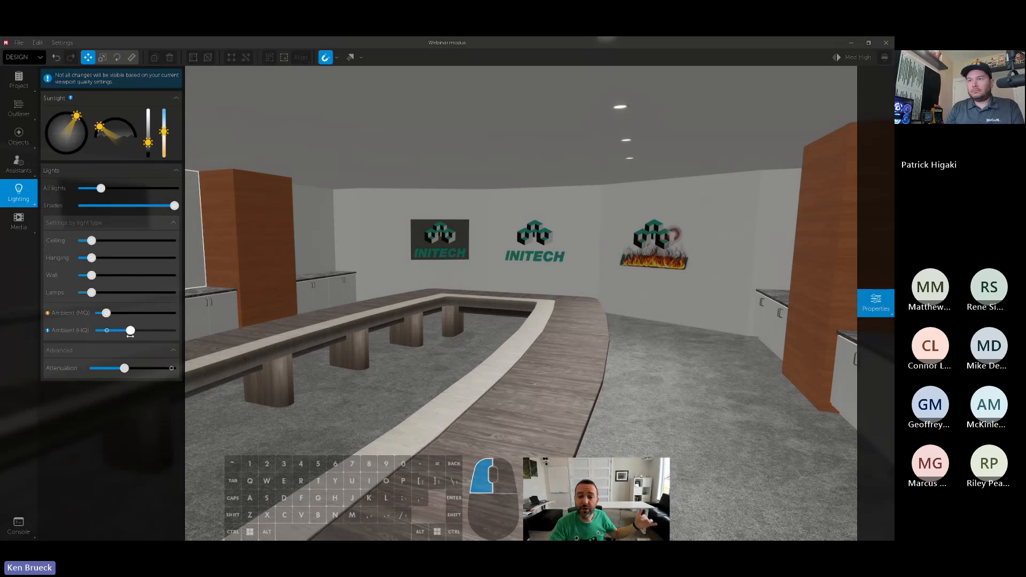
left_click_drag(130, 335, 114, 346)
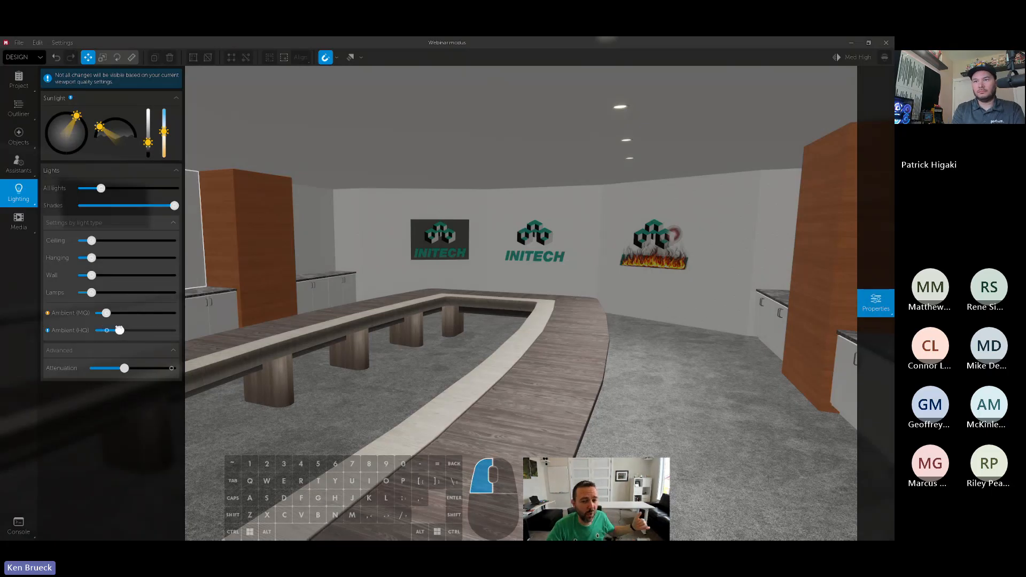
left_click_drag(123, 322, 123, 323)
left_click(106, 331)
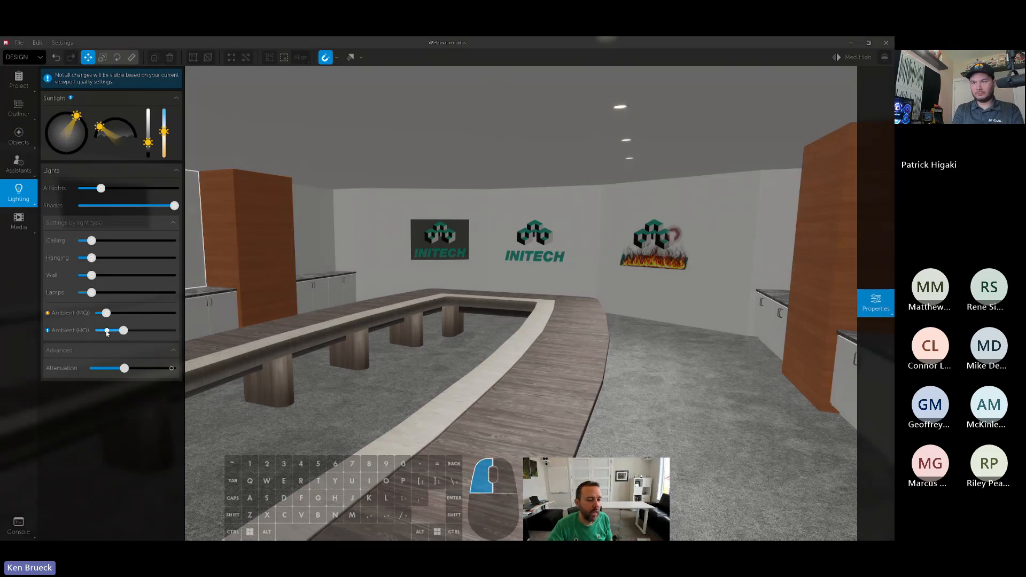
- Set the overall viewport quality to Very High and revisit the room's lighting levels
left_click(853, 59)
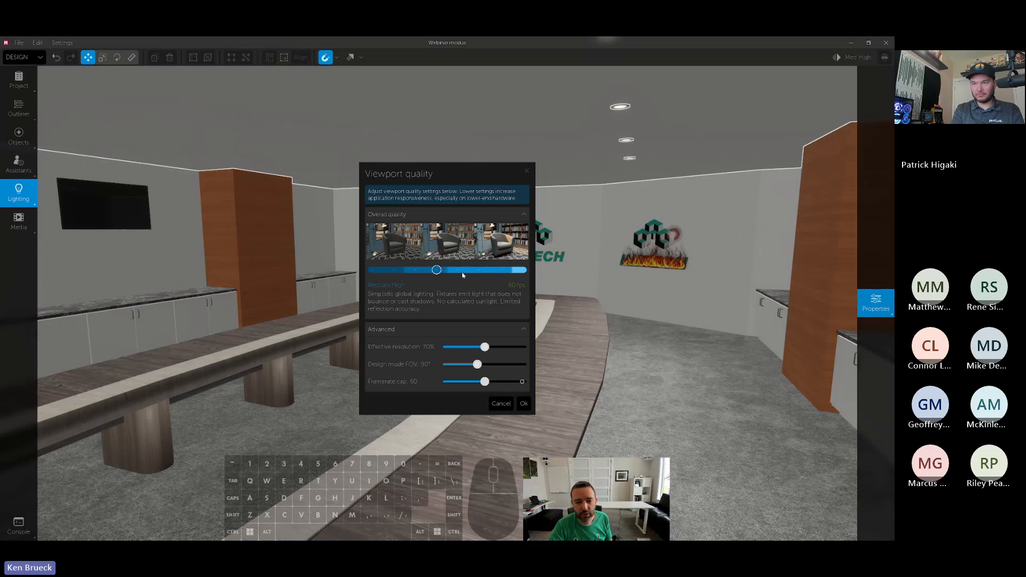
left_click(480, 271)
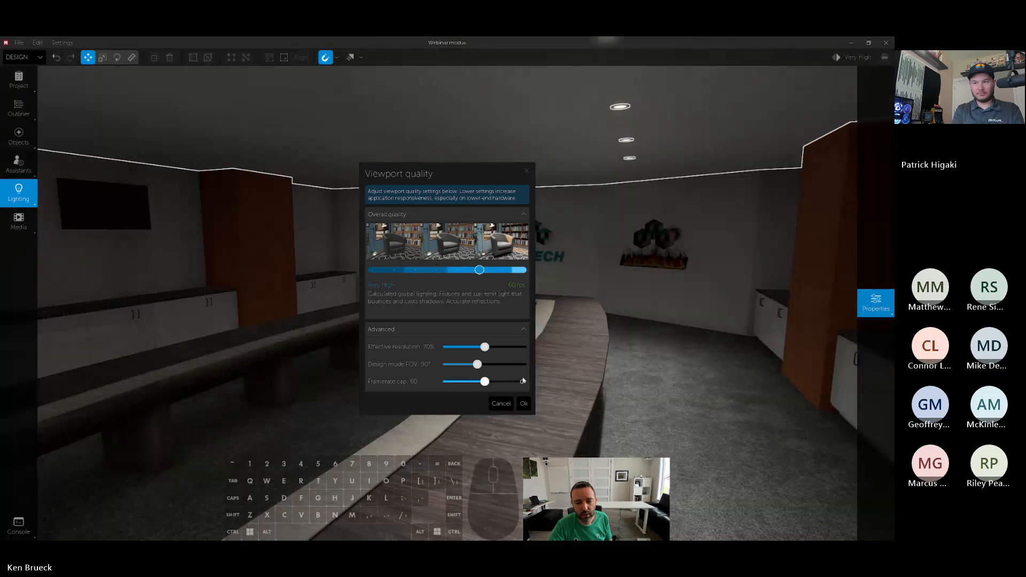
left_click(523, 404)
mouse_move(27, 199)
mouse_move(111, 291)
left_mouse_down()
mouse_move(102, 308)
mouse_move(155, 308)
mouse_move(102, 308)
left_mouse_up()
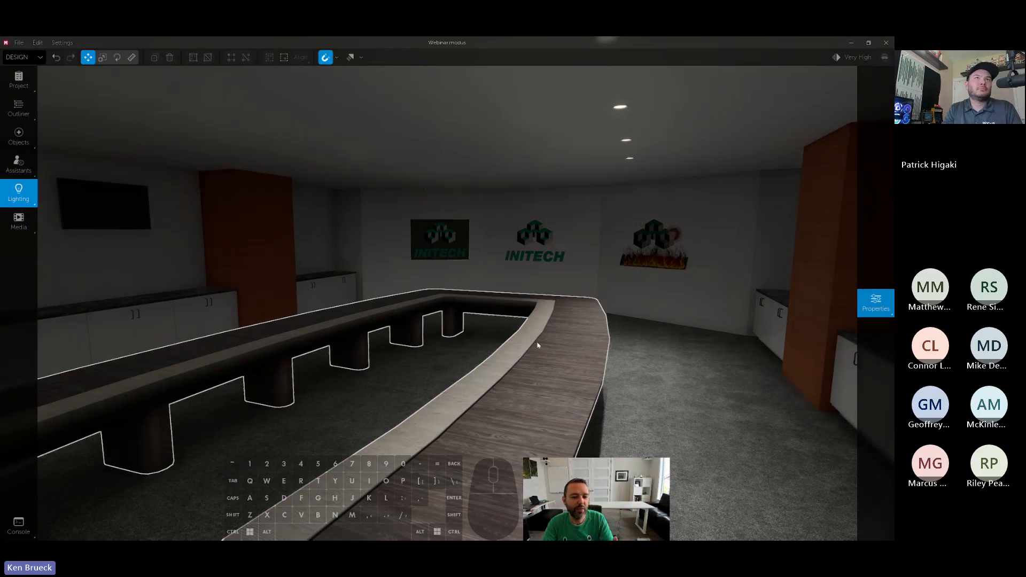
- Select the orange wood column beside the right-hand cabinets and open the material library for it
right_click_drag(538, 332, 538, 325)
key("a")
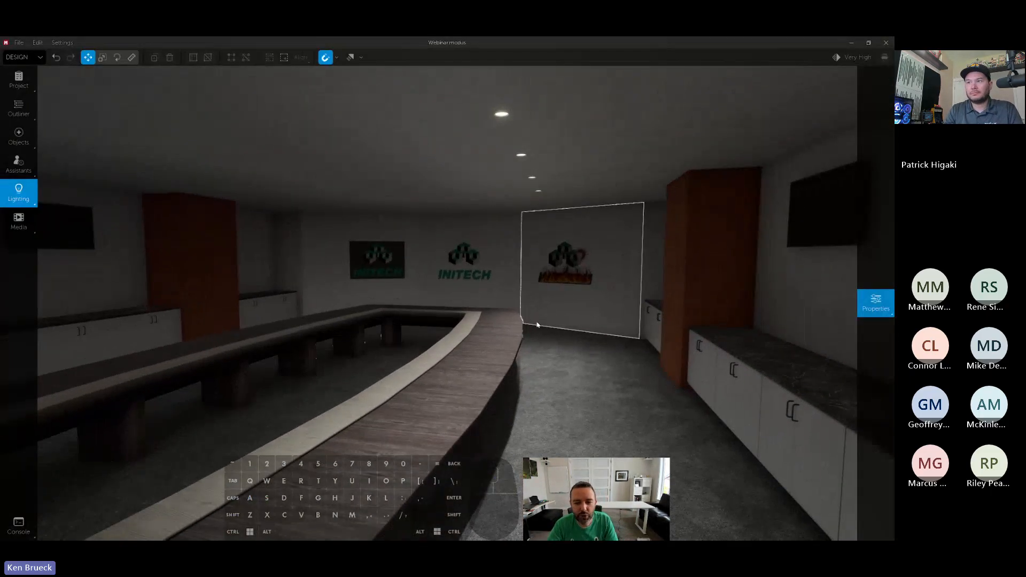
left_click(703, 299)
key("w")
key("a")
right_click_drag(703, 300, 525, 232)
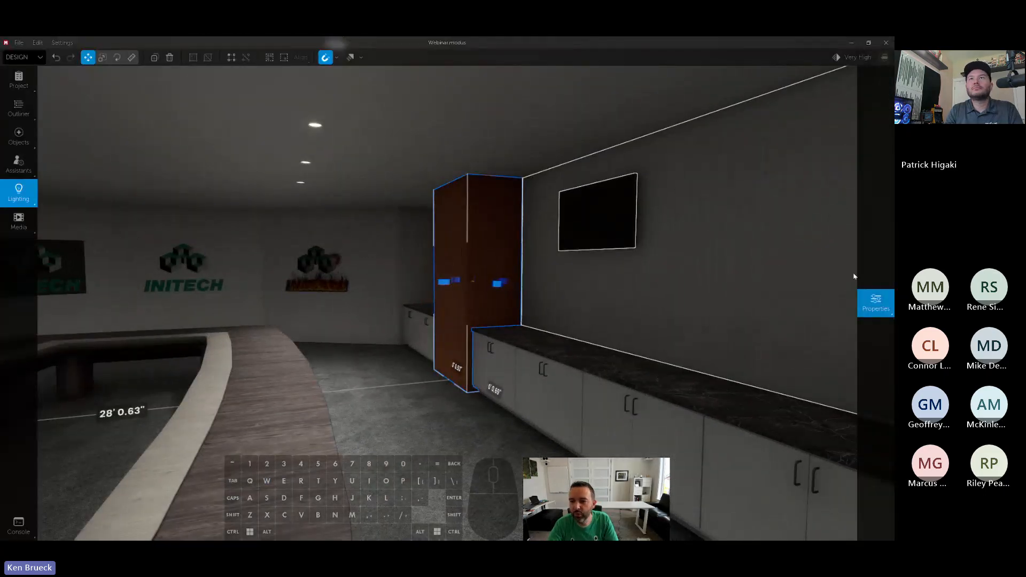
mouse_move(875, 298)
left_click(792, 216)
left_click(747, 118)
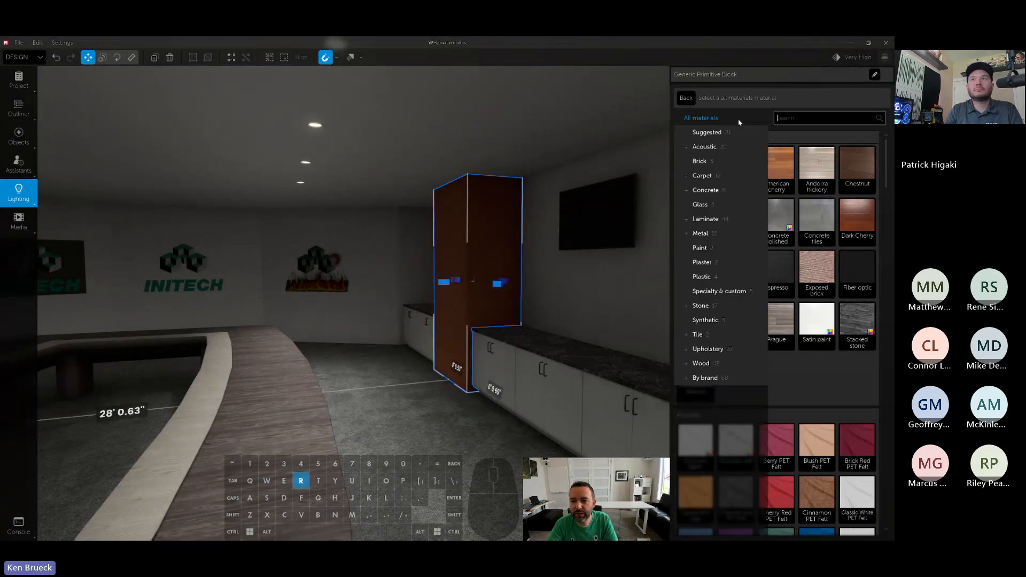
type("rad")
key("BackSpace")
key("BackSpace")
key("BackSpace")
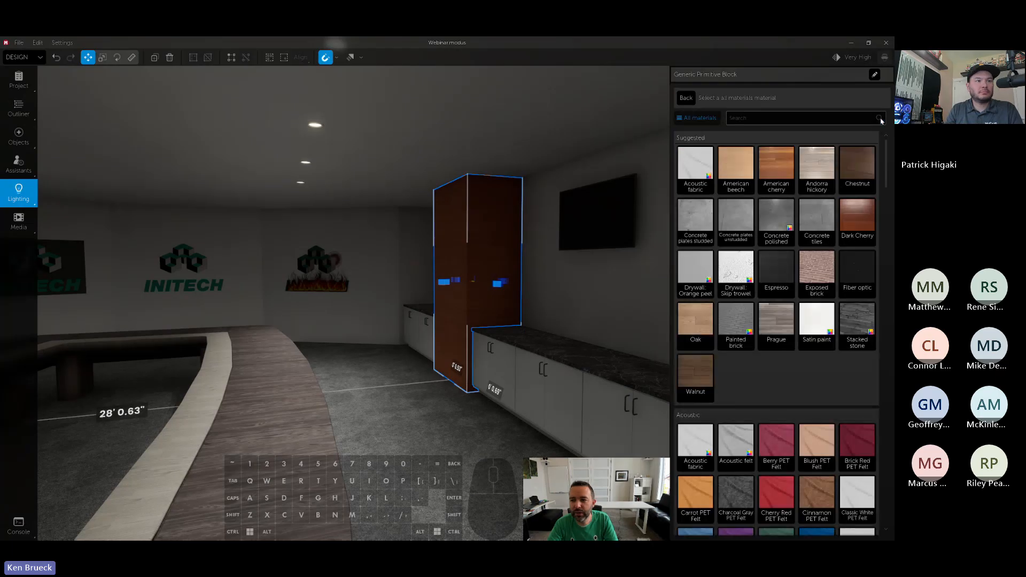
- Apply the Radiant material from the Specialty & custom category to the wood column
left_click(708, 117)
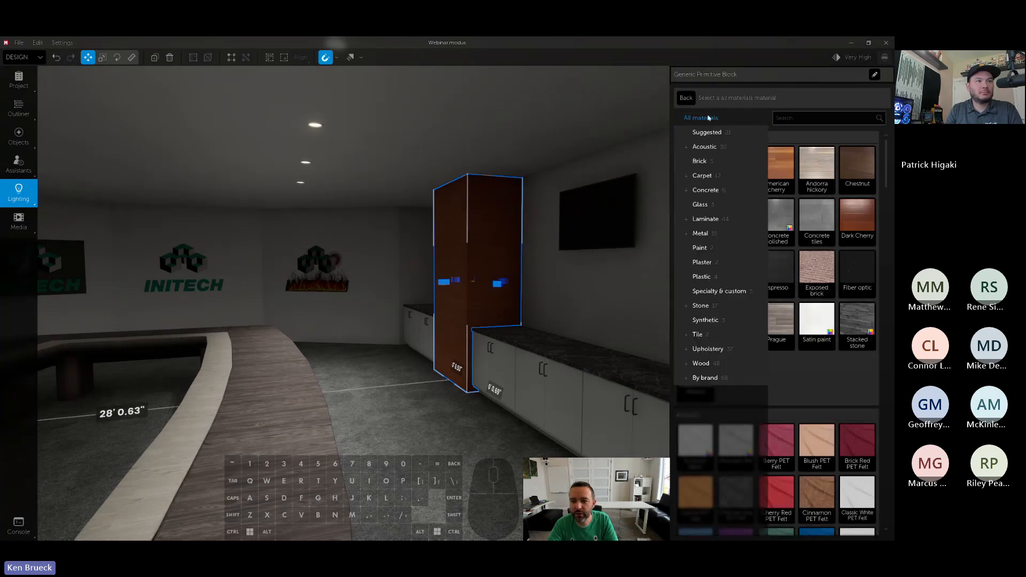
left_click(719, 290)
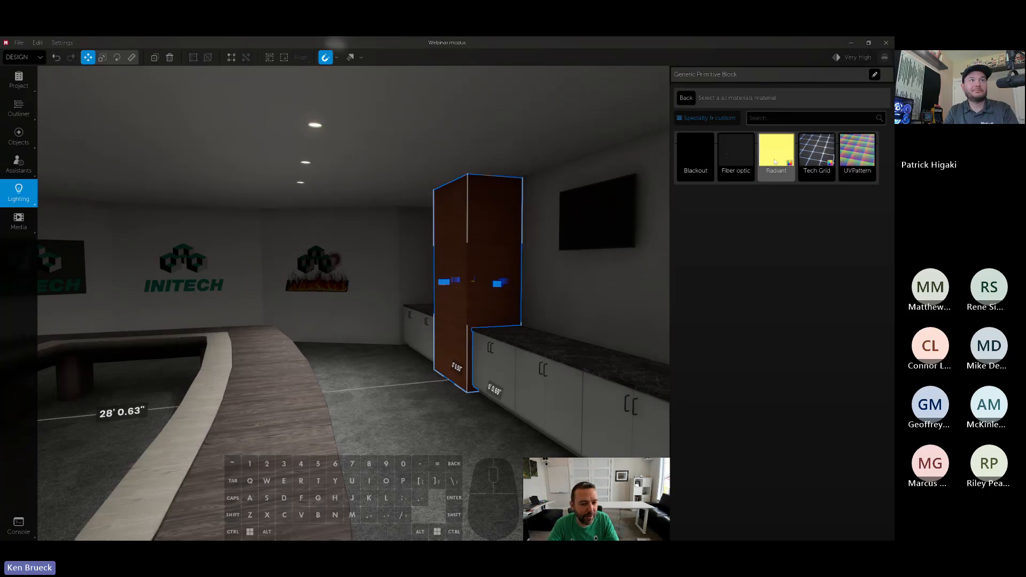
left_click(775, 161)
key("a")
key("w")
mouse_move(544, 242)
right_mouse_down()
mouse_move(508, 243)
mouse_move(582, 243)
mouse_move(536, 238)
right_mouse_up()
key("s")
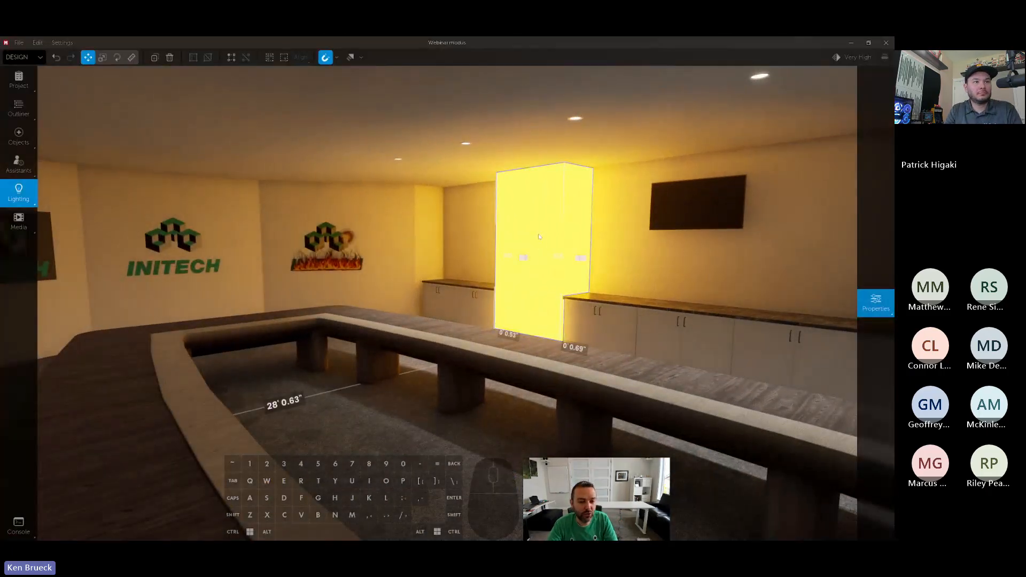
- Set the overall viewport quality to Medium High and examine the Radiant column against the surrounding room
left_click(837, 57)
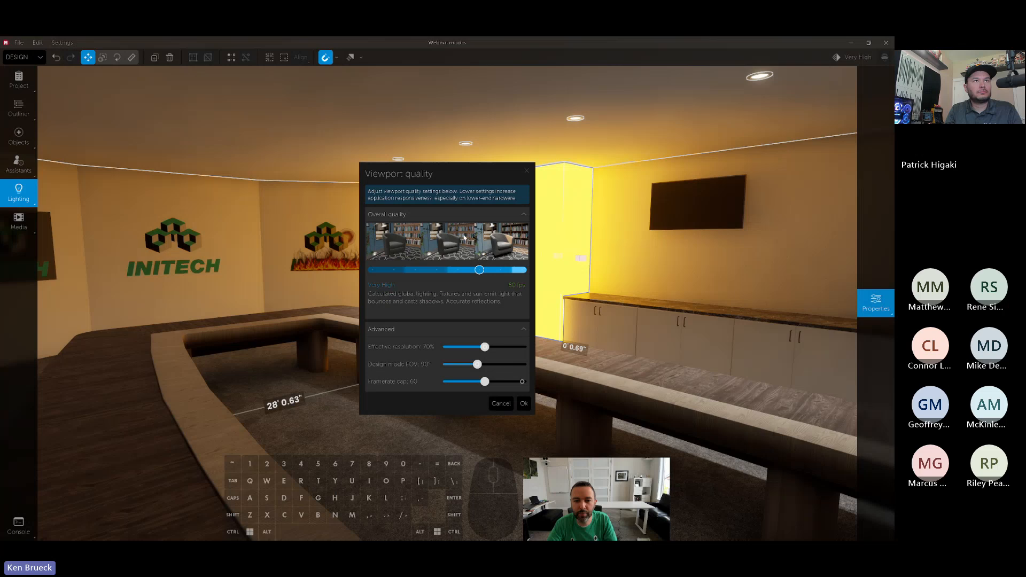
left_click(438, 271)
left_click(525, 404)
key("w")
key("a")
right_click_drag(526, 400, 667, 303)
key("w")
key("d")
key("s")
key("shift+d")
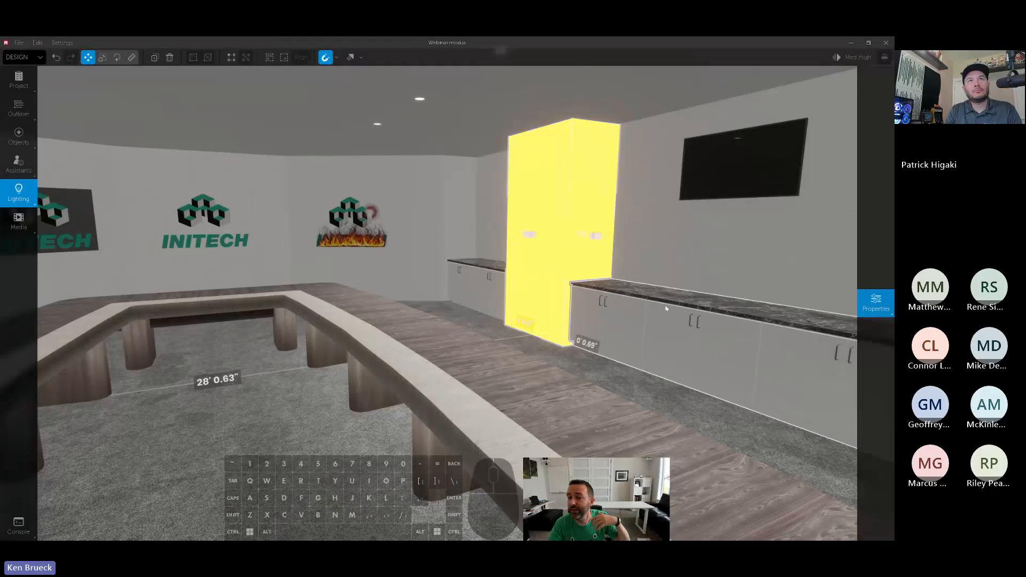
- Lower the medium-quality ambient light level to the minimum and raise it again around the Radiant column
left_click(9, 195)
left_click_drag(107, 312, 99, 313)
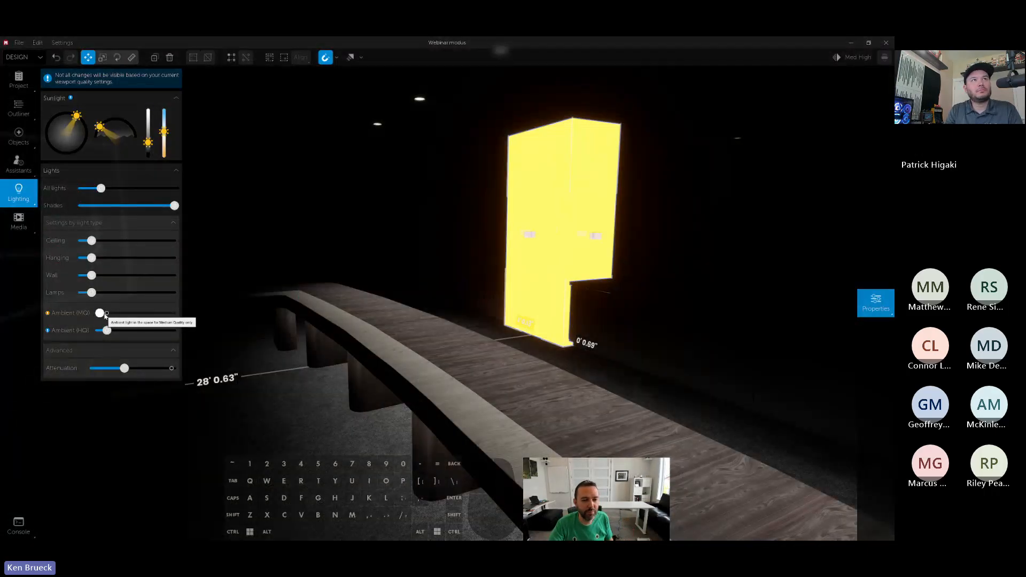
left_click(107, 313)
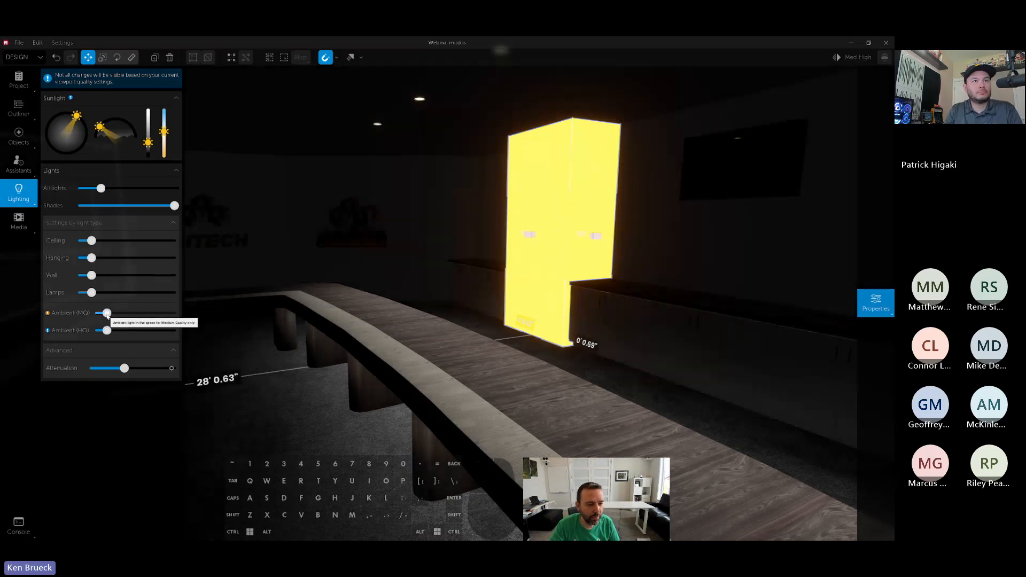
- Set the overall viewport quality to Very High and view the Radiant column's glow in the room up close
left_click(832, 59)
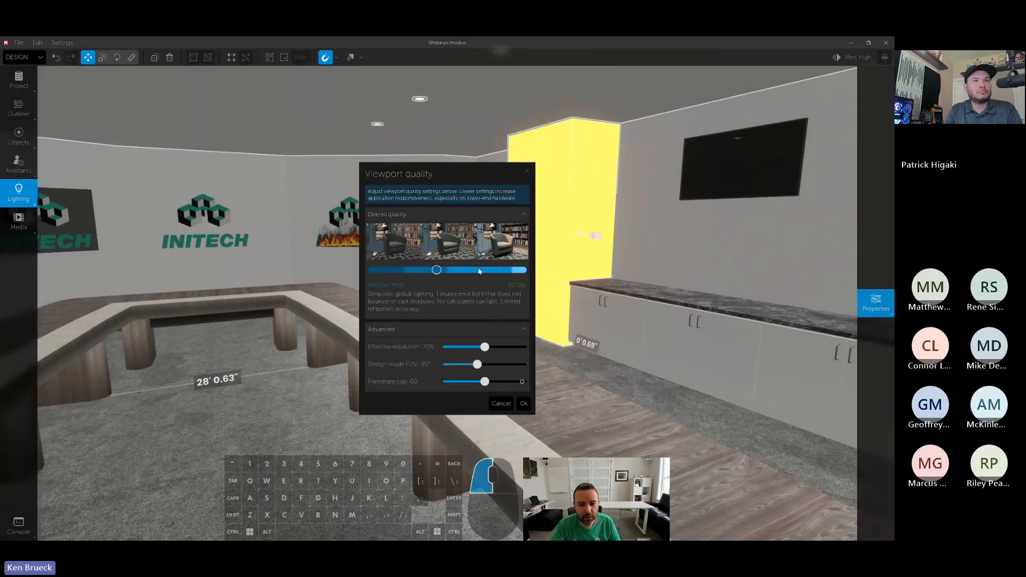
left_click(479, 271)
left_click(524, 405)
key("w")
key("a")
right_click_drag(524, 404, 604, 401)
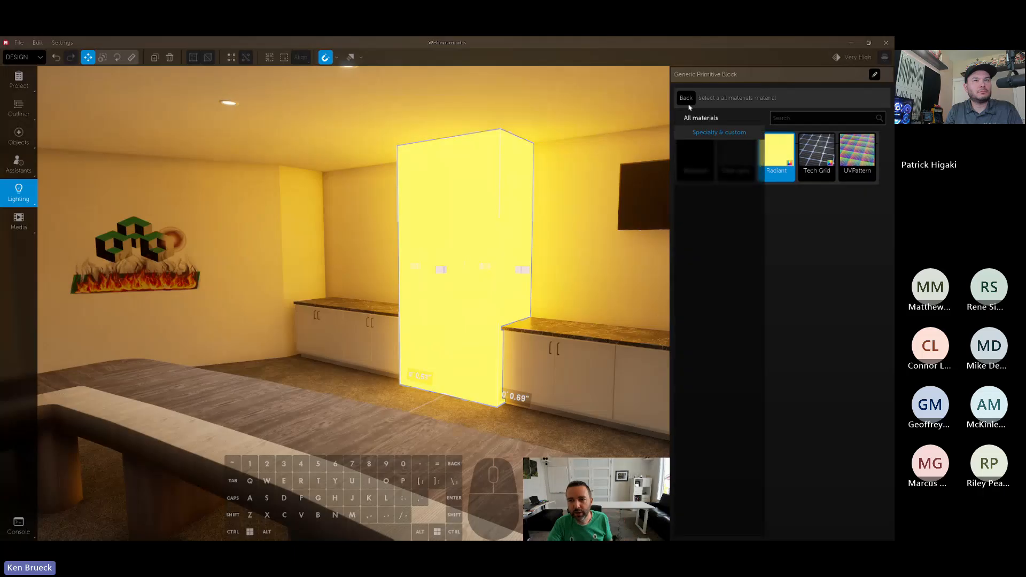
- Change the color of the Radiant material on the column to a dark blue
left_click(686, 98)
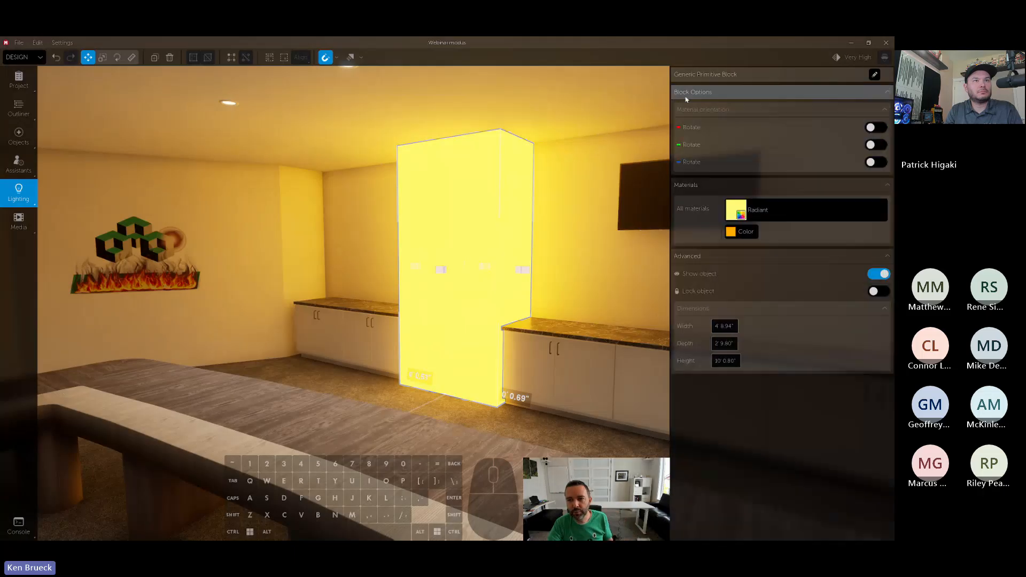
left_click(742, 231)
left_click_drag(879, 161, 859, 231)
left_click(810, 117)
key("s")
key("d")
right_click_drag(494, 238, 538, 226)
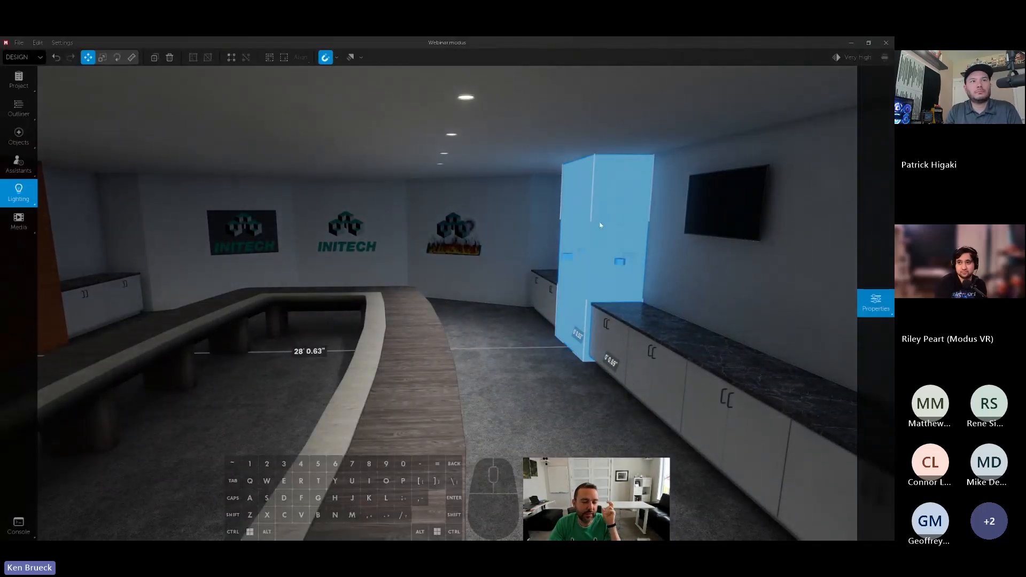
- Turn the All lights level down to the minimum and restore it
left_click(16, 198)
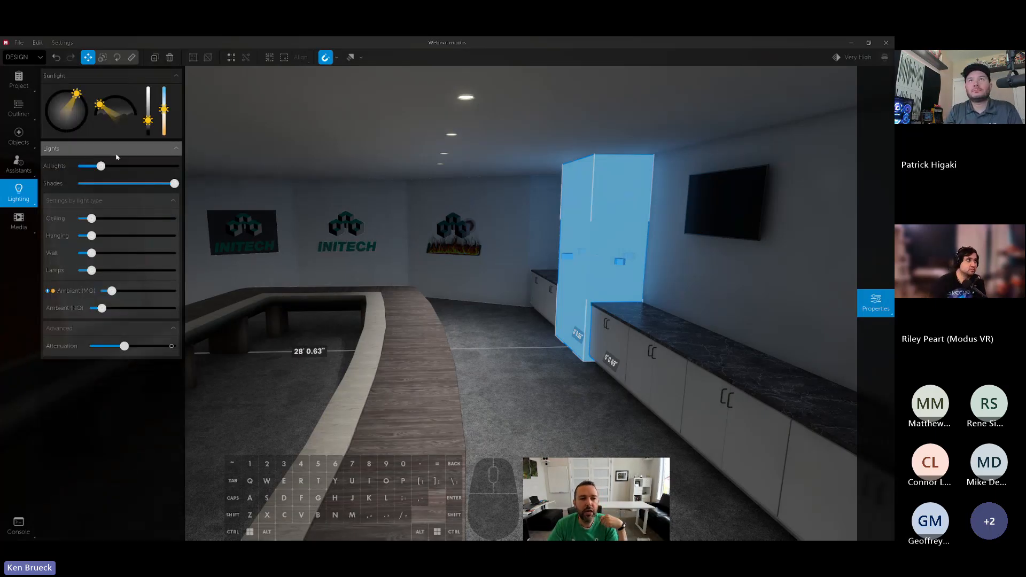
left_click_drag(101, 166, 76, 174)
left_click(101, 166)
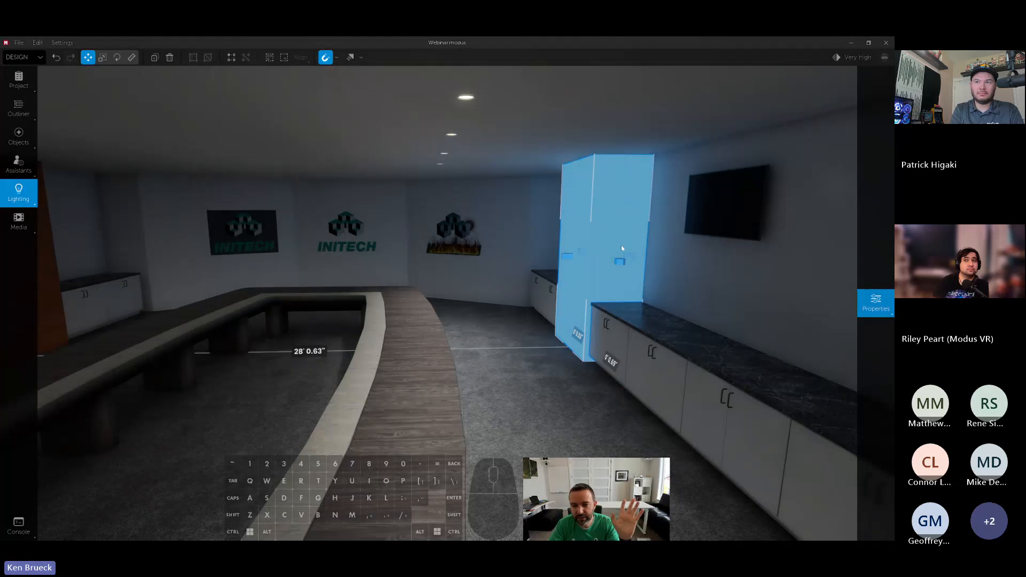
- Copy the Radiant column onto the table and beside the opposite cabinets, and select all three columns
left_click_drag(606, 283, 392, 249, "alt")
left_click_drag(392, 252, 150, 254, "alt")
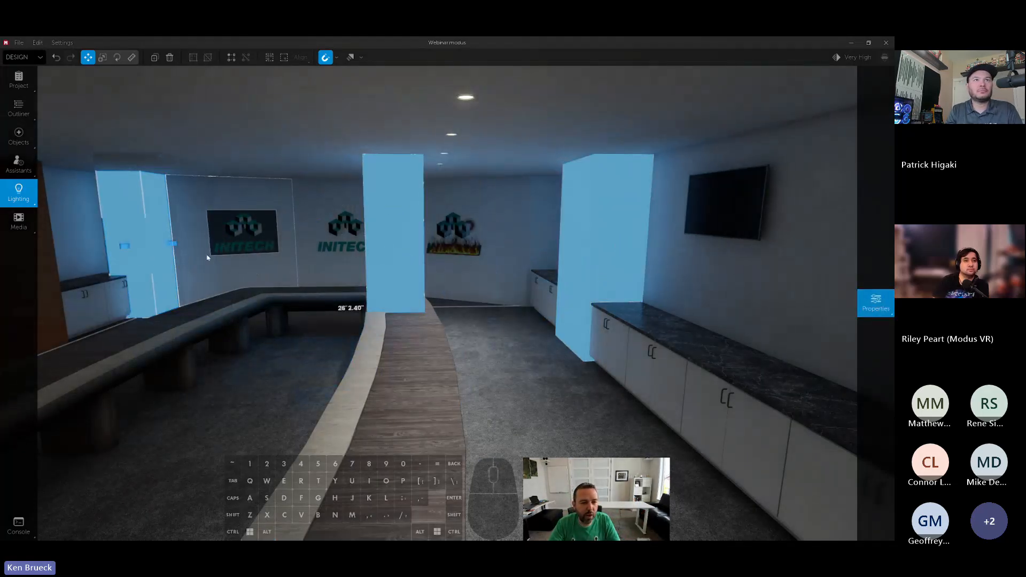
left_click(401, 257, "ctrl")
left_click(584, 245, "ctrl")
- Assign Swatch 1 as the Radiant material color of the three selected columns and deselect them
mouse_move(860, 214)
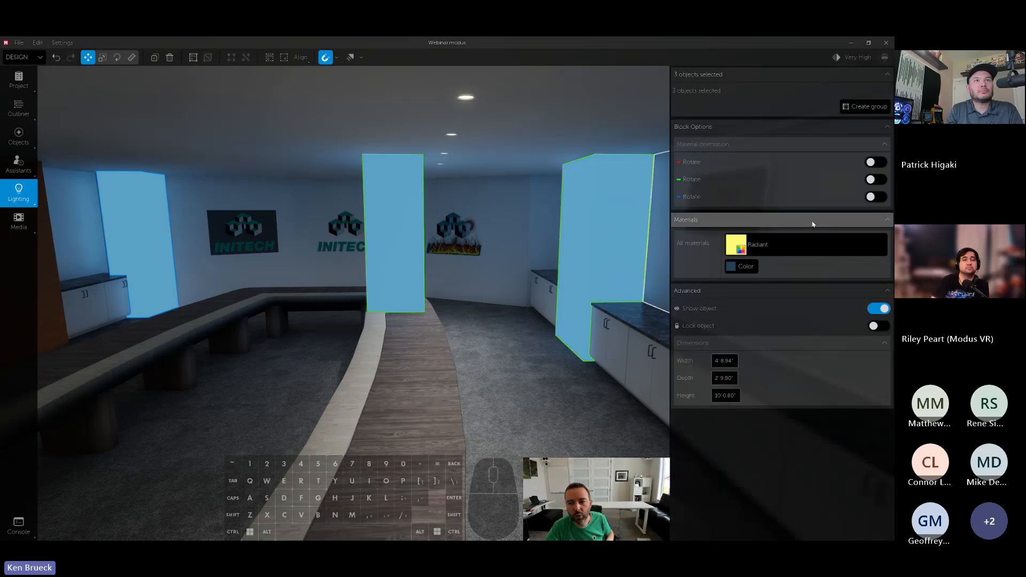
left_click(745, 266)
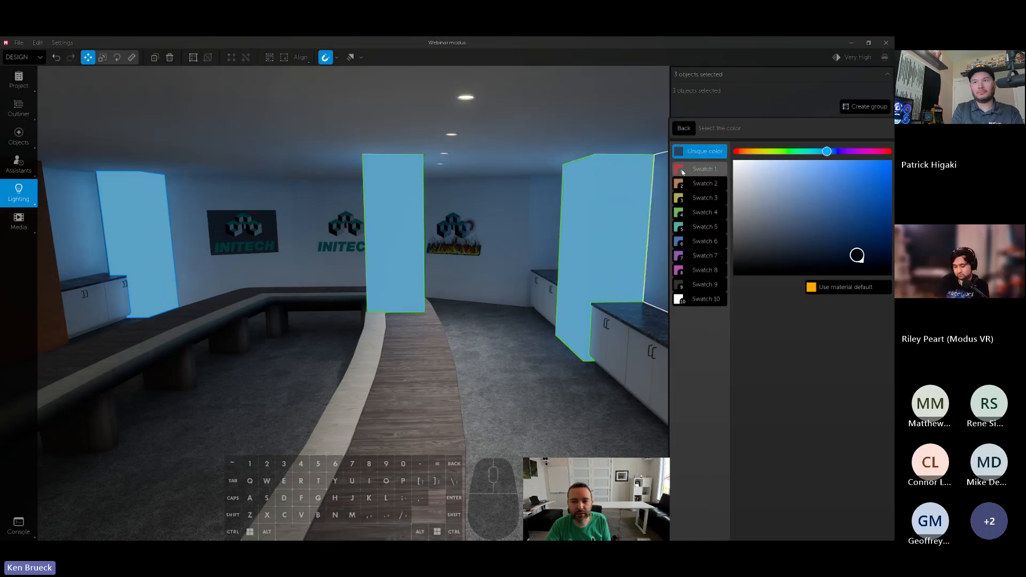
left_click(688, 174)
left_click(523, 353)
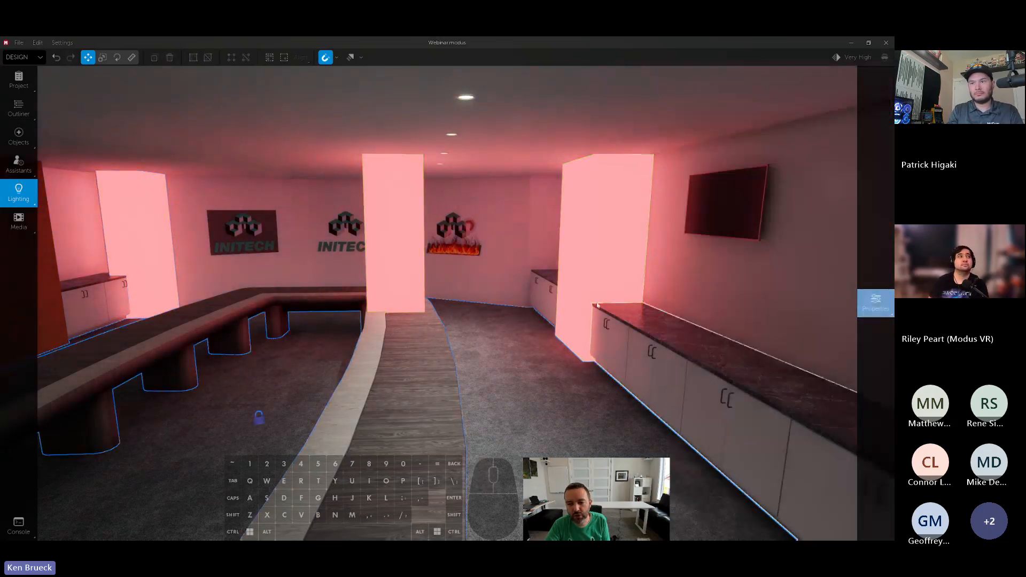
- Edit Swatch 1 through the column beside the TV, shifting it to a green hue and darkening it to gray
left_click(606, 251)
mouse_move(884, 229)
left_click(754, 235)
mouse_move(754, 235)
left_mouse_down()
mouse_move(817, 137)
mouse_move(749, 174)
mouse_move(758, 206)
mouse_move(831, 202)
left_mouse_up()
left_click(774, 117)
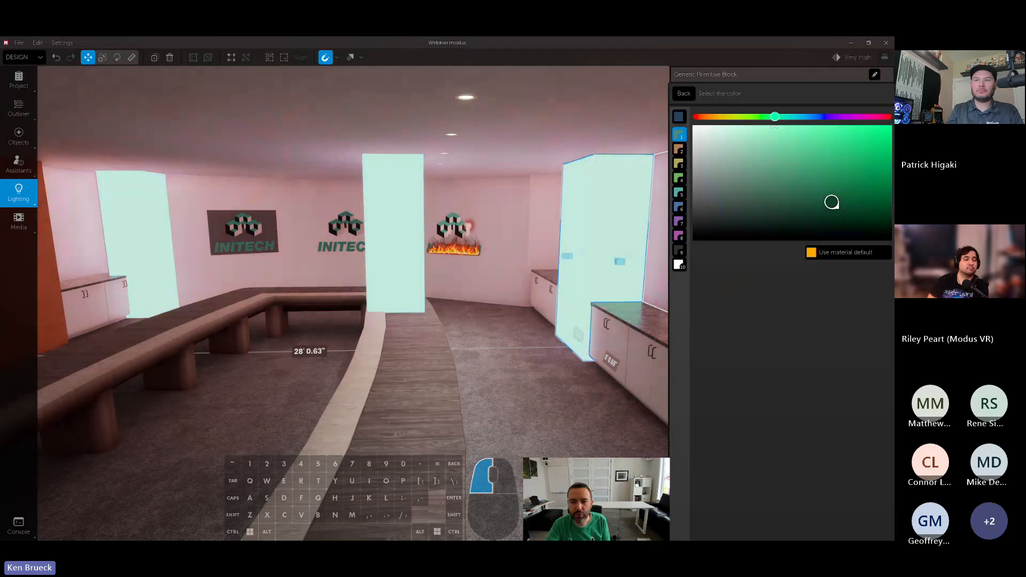
left_click_drag(729, 174, 685, 237)
- Lower the high-quality ambient light level to darken the room
mouse_move(7, 231)
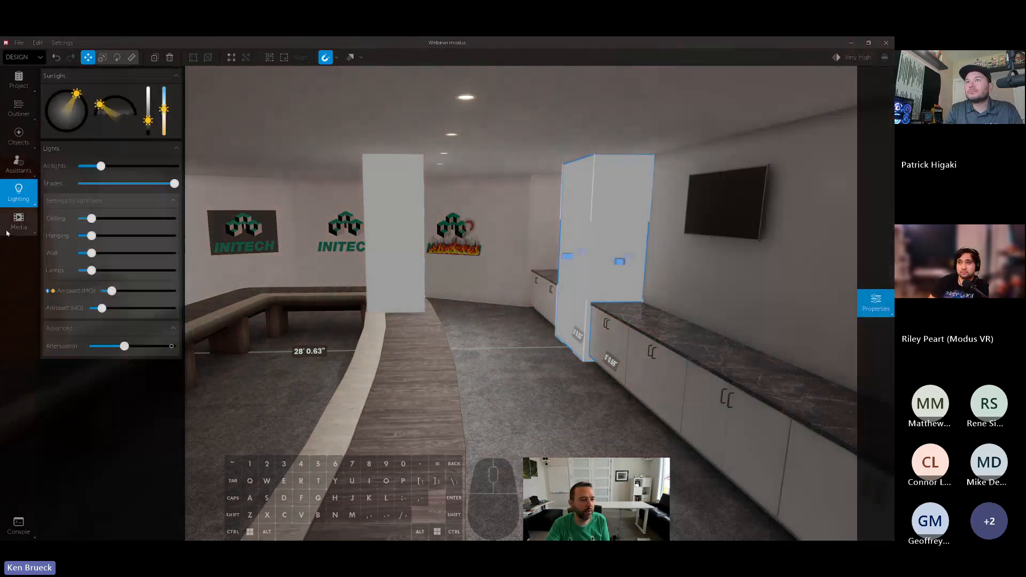
left_click_drag(100, 307, 91, 309)
left_click_drag(473, 306, 543, 300)
- Brighten Swatch 1 to a vivid green so the Radiant columns flood the room with green light
mouse_move(861, 283)
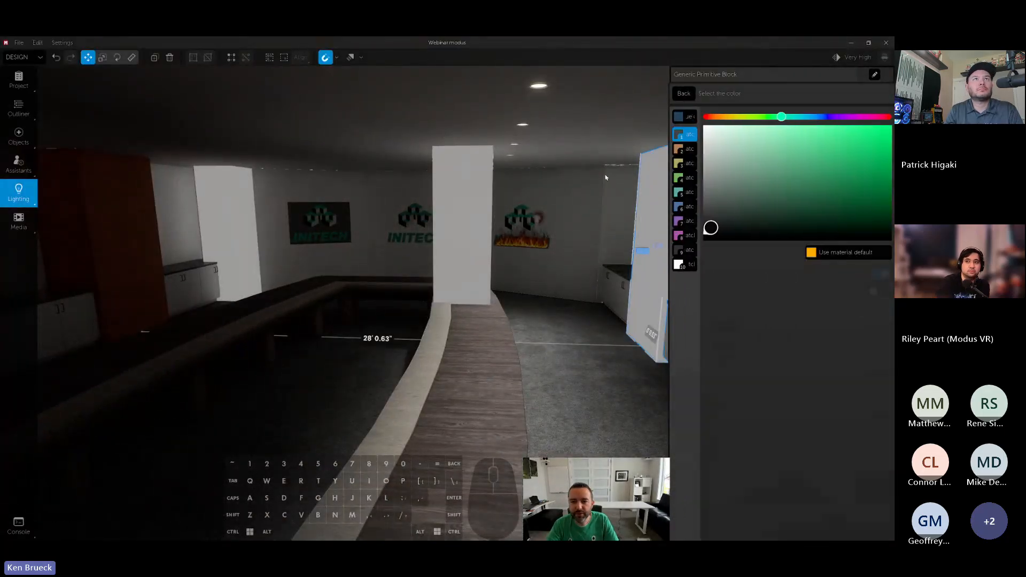
right_click_drag(630, 214, 589, 199)
mouse_move(858, 169)
mouse_move(859, 167)
left_mouse_down()
mouse_move(888, 118)
mouse_move(804, 146)
left_mouse_up()
left_click(683, 94)
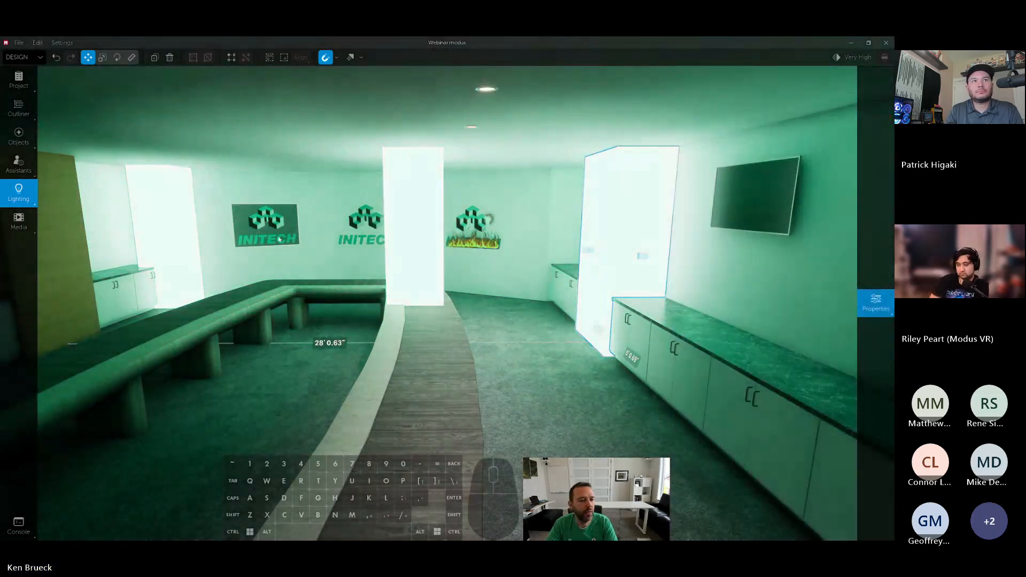
- Remove the Radiant columns on the table and by the far cabinets, and copy the remaining one over to the table
left_click(426, 243)
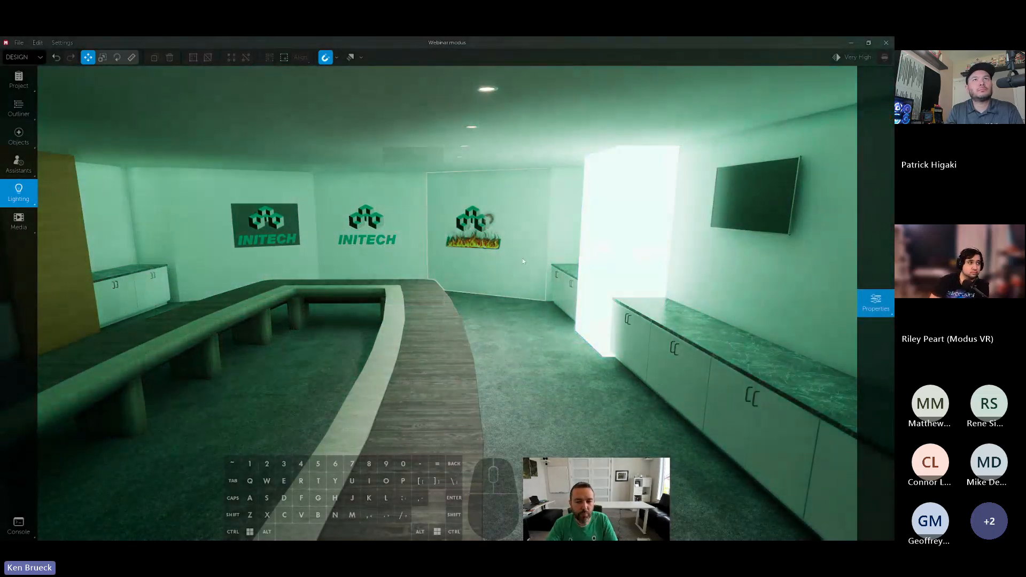
right_click_drag(521, 258, 538, 262)
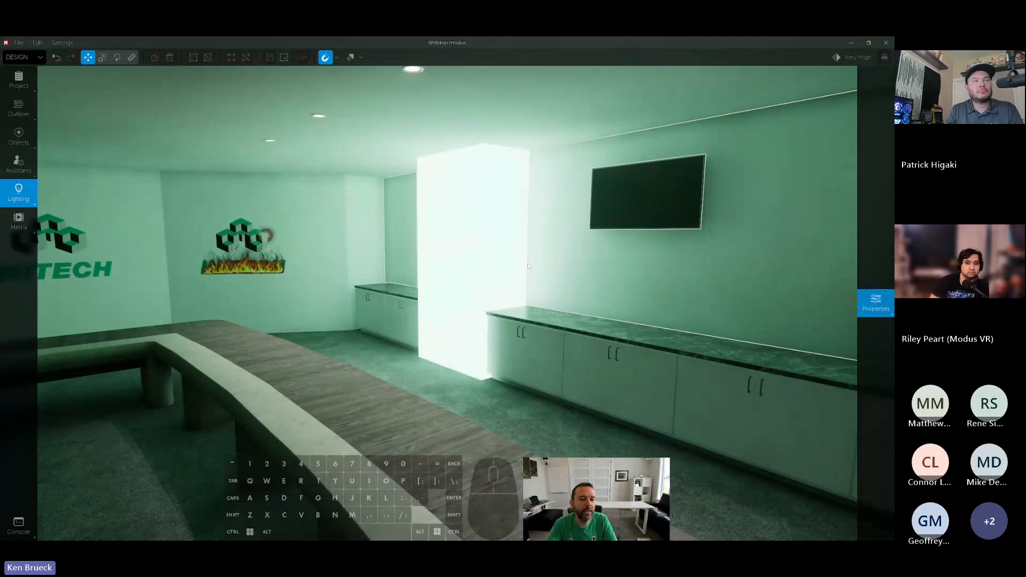
left_click(488, 261)
left_click_drag(495, 232, 186, 107, "alt")
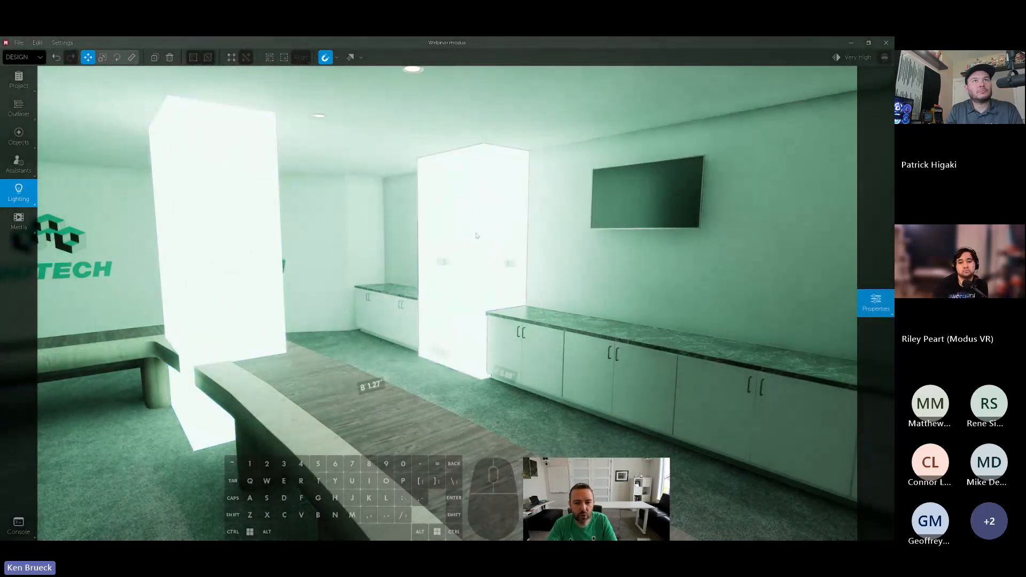
- Delete the ceiling lights and the Radiant column standing between the cabinets
right_click_drag(411, 229, 403, 198)
left_click(447, 183)
key("Delete")
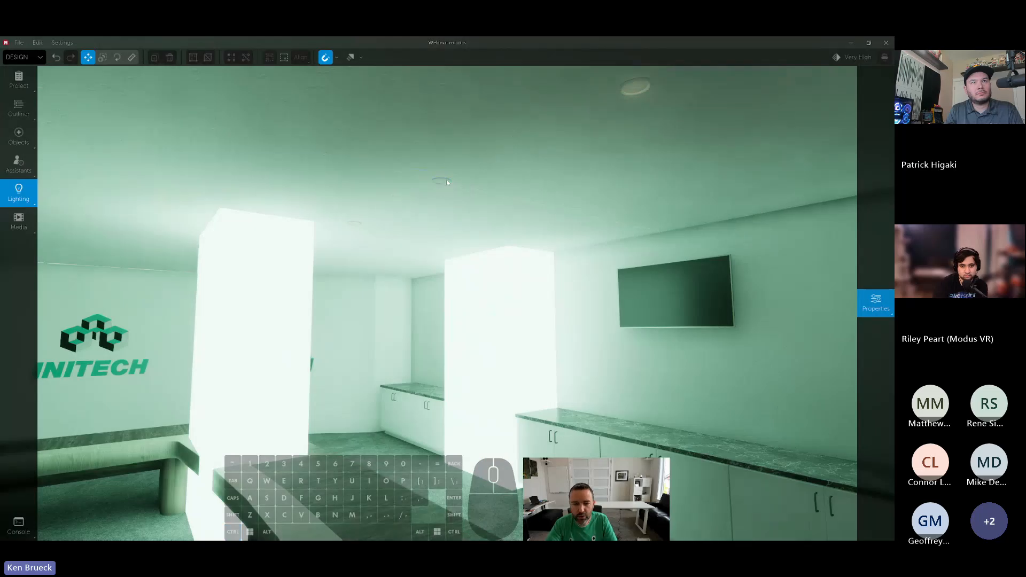
left_click(495, 332)
key("Delete")
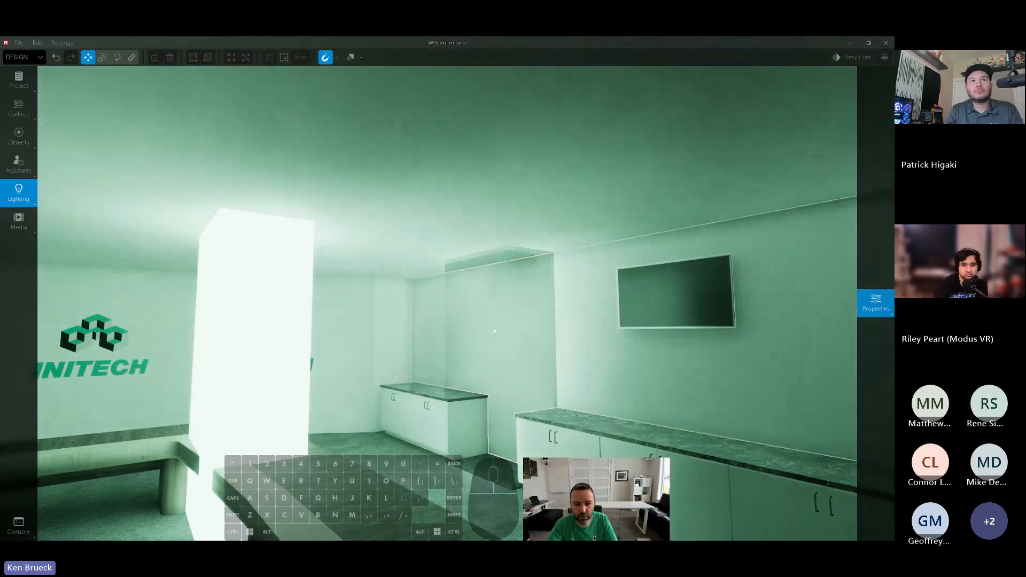
- Move the remaining Radiant column near the gap between the cabinets and shrink it to a thin strip with a dimension of 1
left_click(254, 300)
left_click_drag(197, 375, 420, 366)
key("1")
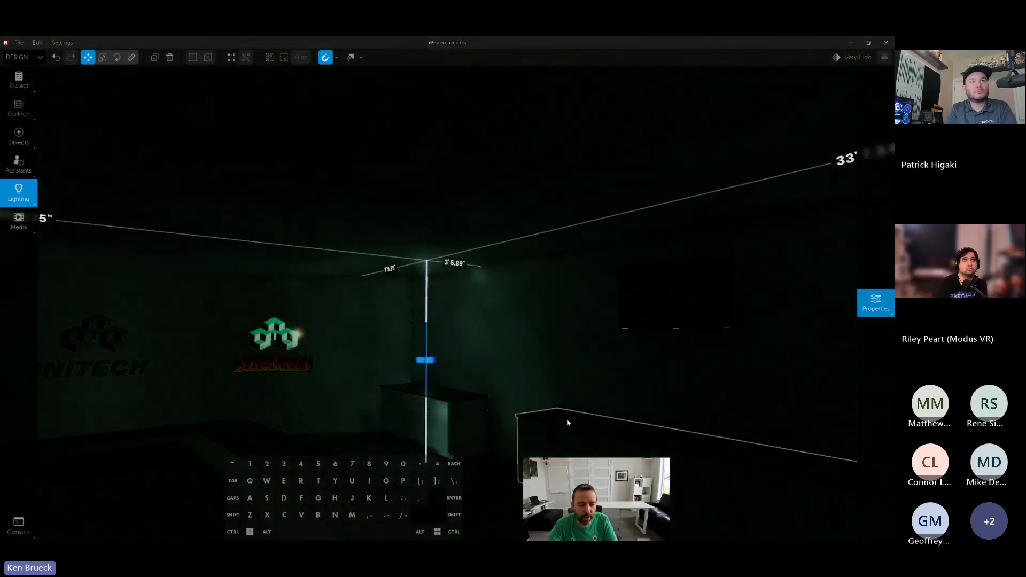
key("w")
right_click_drag(568, 421, 569, 422)
key("w")
key("s")
key("a")
key("w")
key("d")
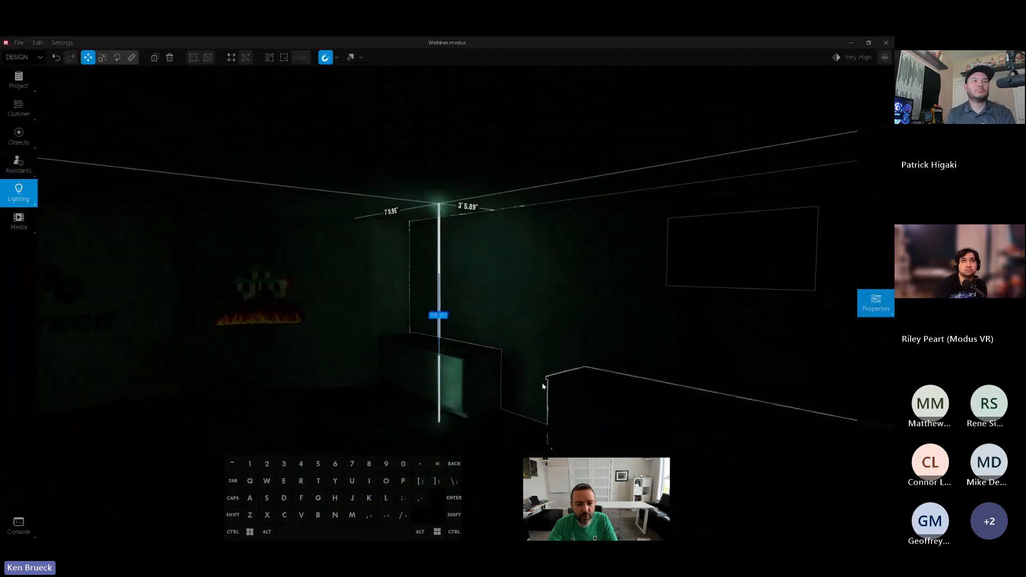
- Move the thin Radiant strip closer to the wall in the gap between the cabinets
left_click_drag(448, 317, 526, 318)
right_click_drag(632, 380, 632, 380)
key("w")
key("d")
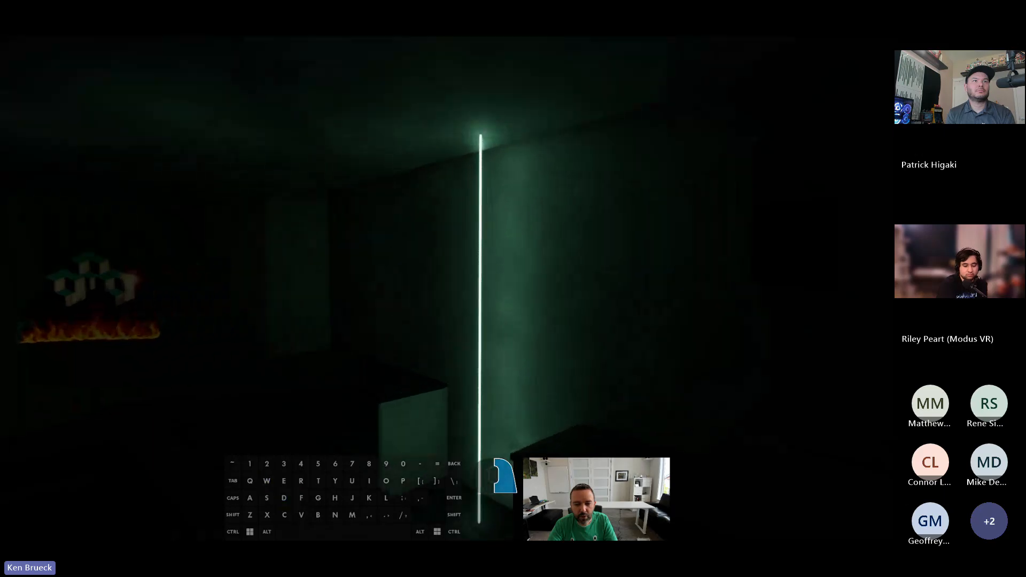
- Examine the glow that the thin Radiant strip casts on the wall, ceiling and neighbouring cabinets
key("s")
key("w")
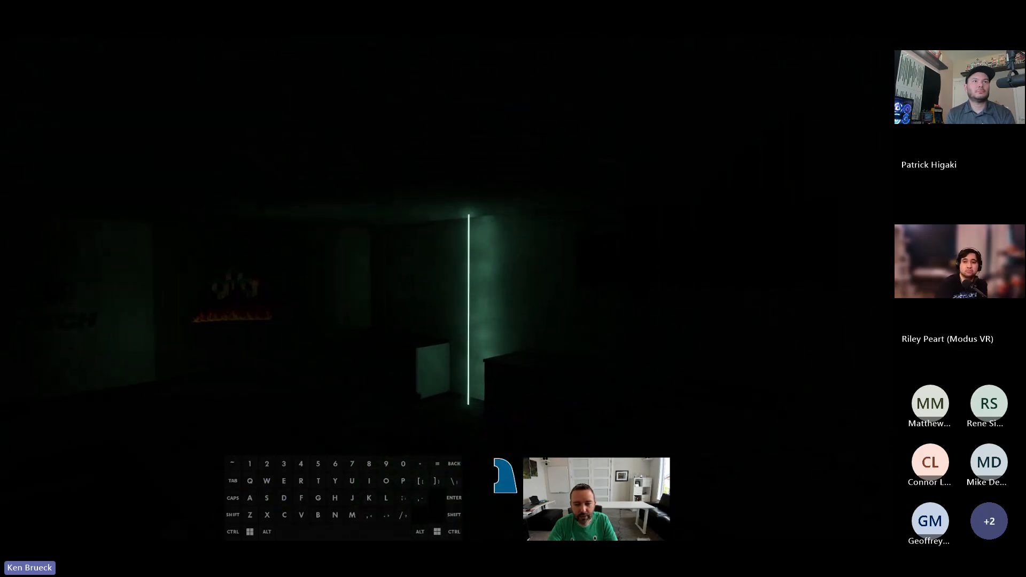
key("w")
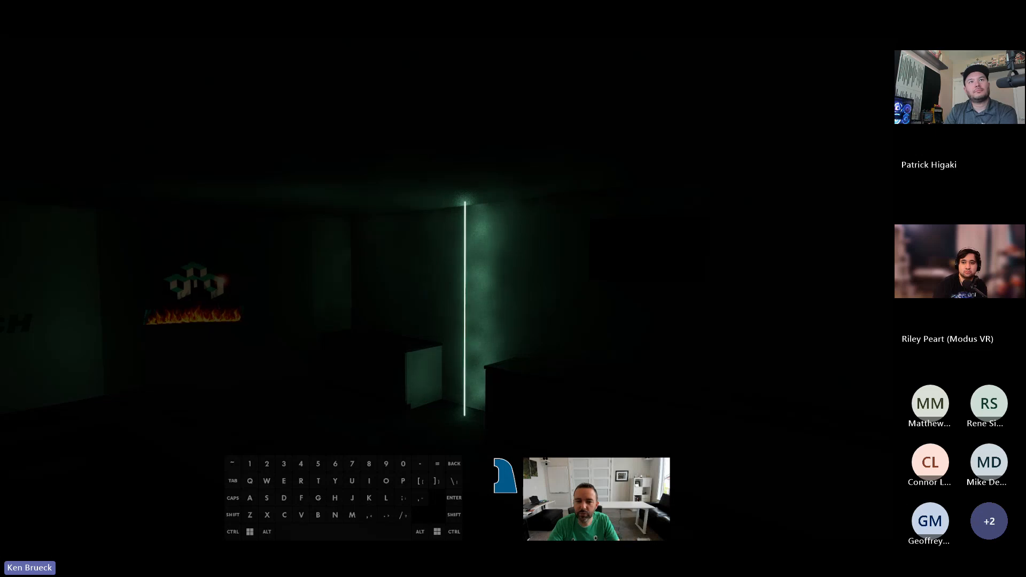
key("w")
key("s")
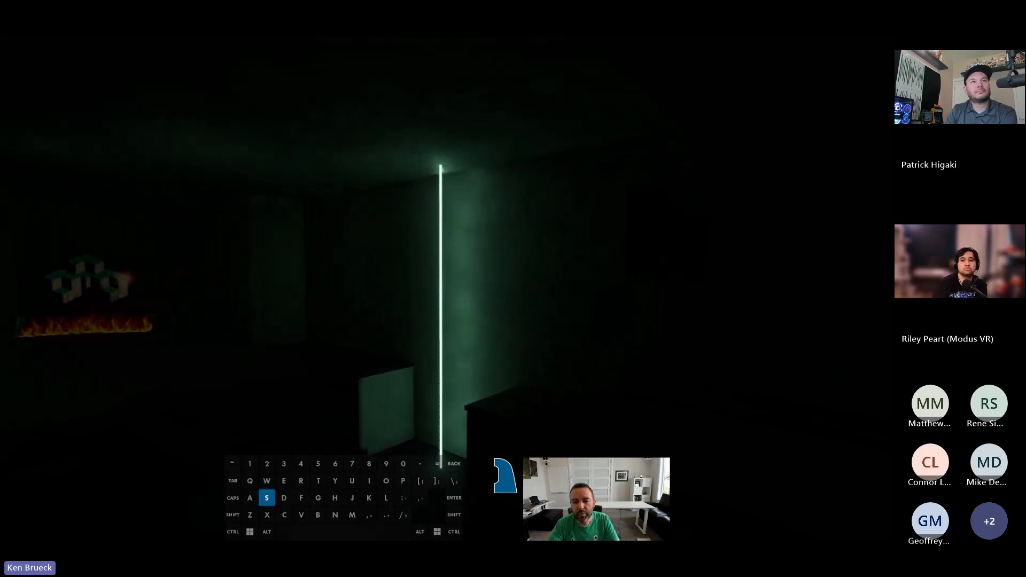
key("s")
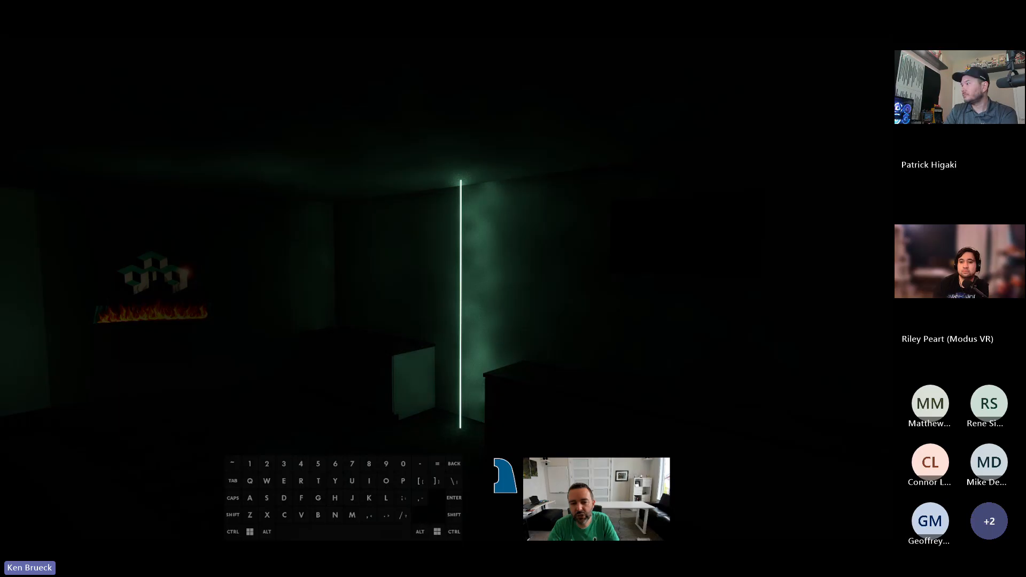
key("a")
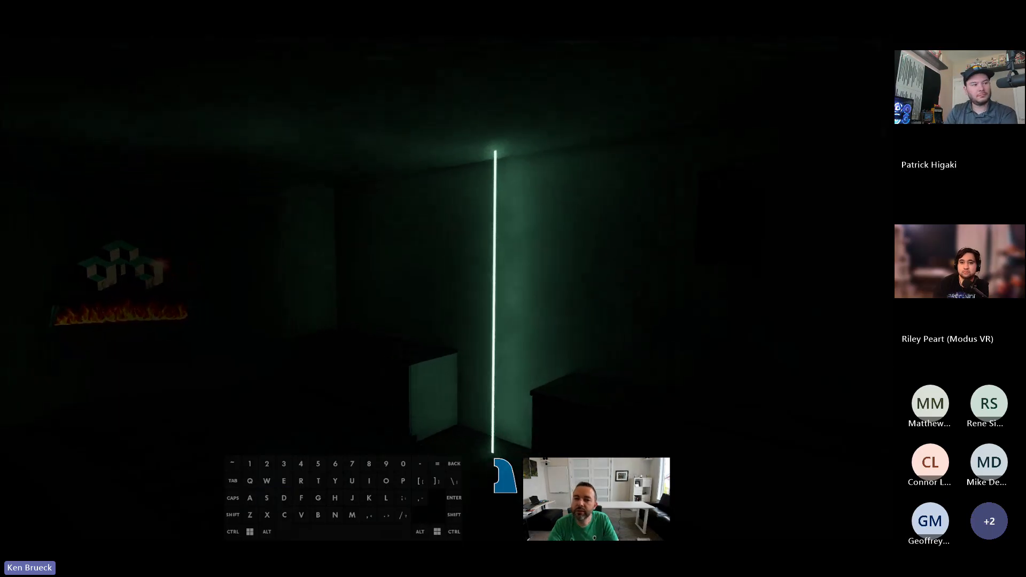
key("d")
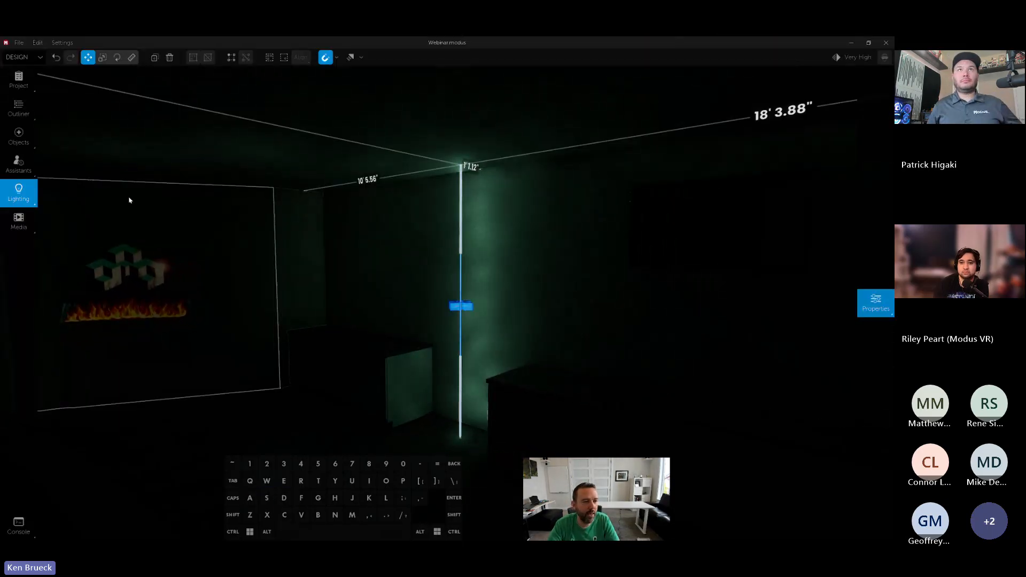
- Clear the object library search and browse its Lighting category
left_click(20, 137)
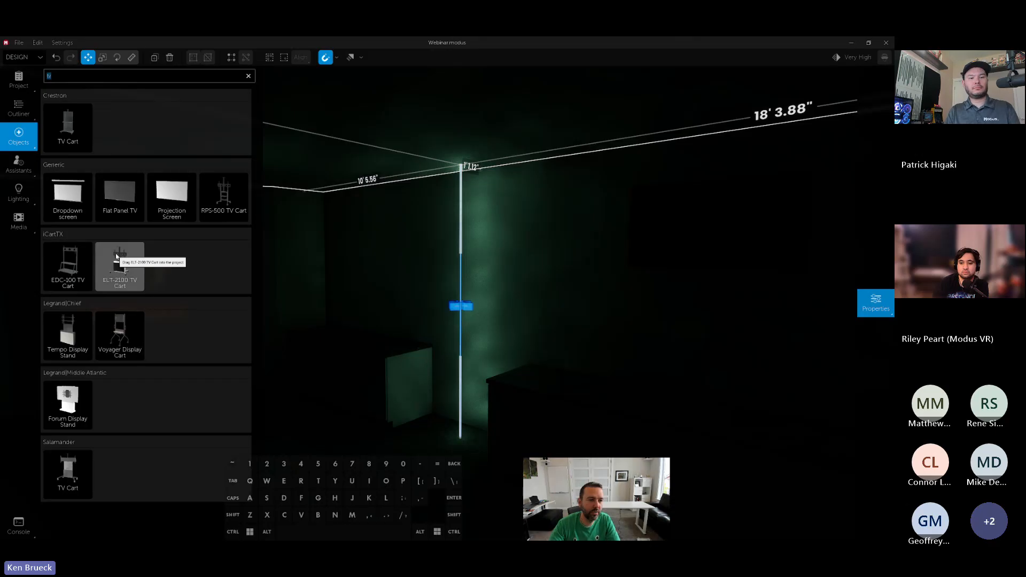
key("BackSpace")
left_click(70, 80)
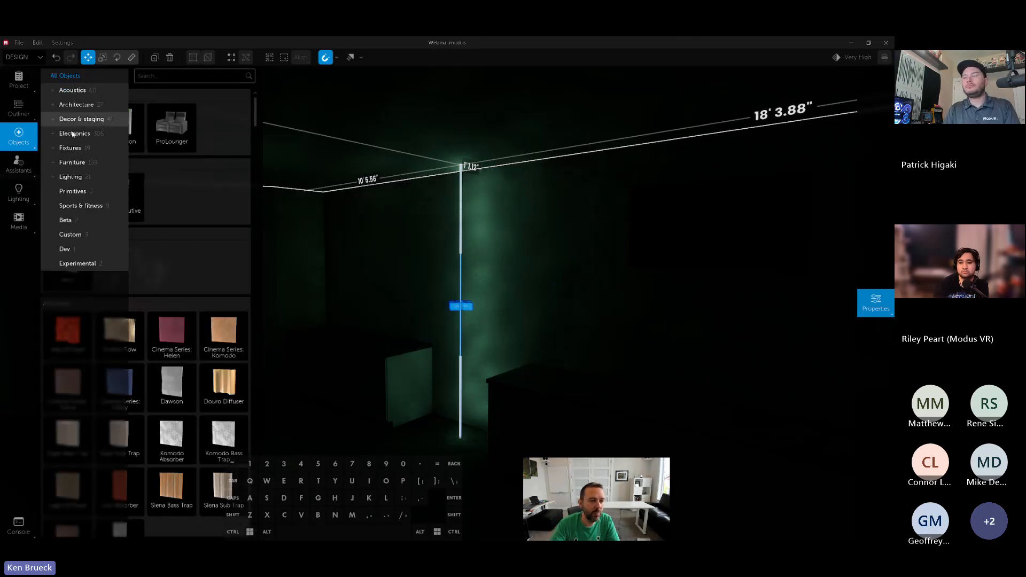
left_click(72, 177)
key("w")
right_click_drag(523, 296, 453, 252)
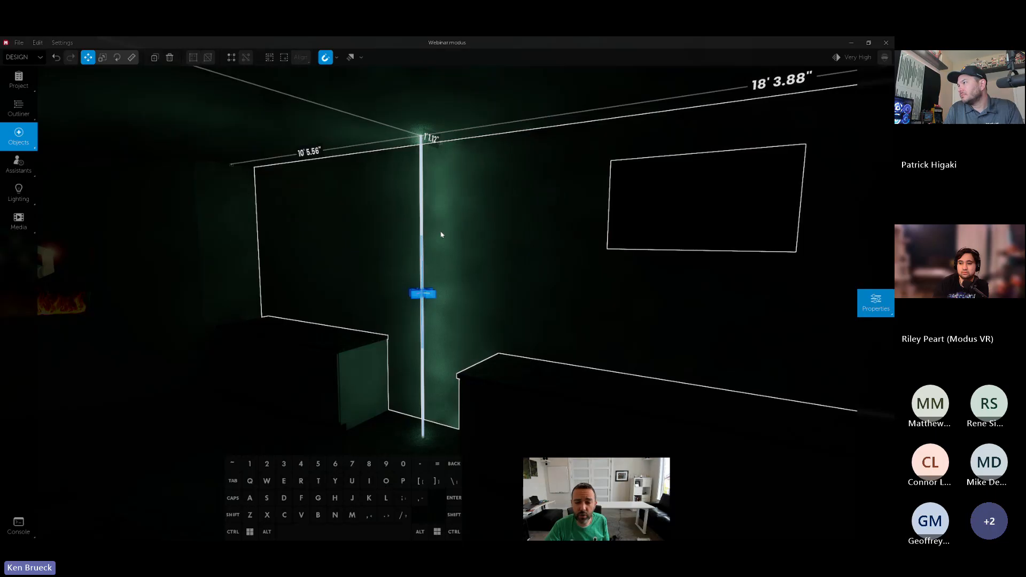
- Scale the Radiant strip up into a thicker column and delete it from the room
key("e")
mouse_move(432, 294)
left_mouse_down()
mouse_move(463, 296)
mouse_move(413, 294)
left_mouse_up()
left_click_drag(417, 294, 405, 297)
key("s")
key("d")
right_click_drag(406, 297, 320, 296)
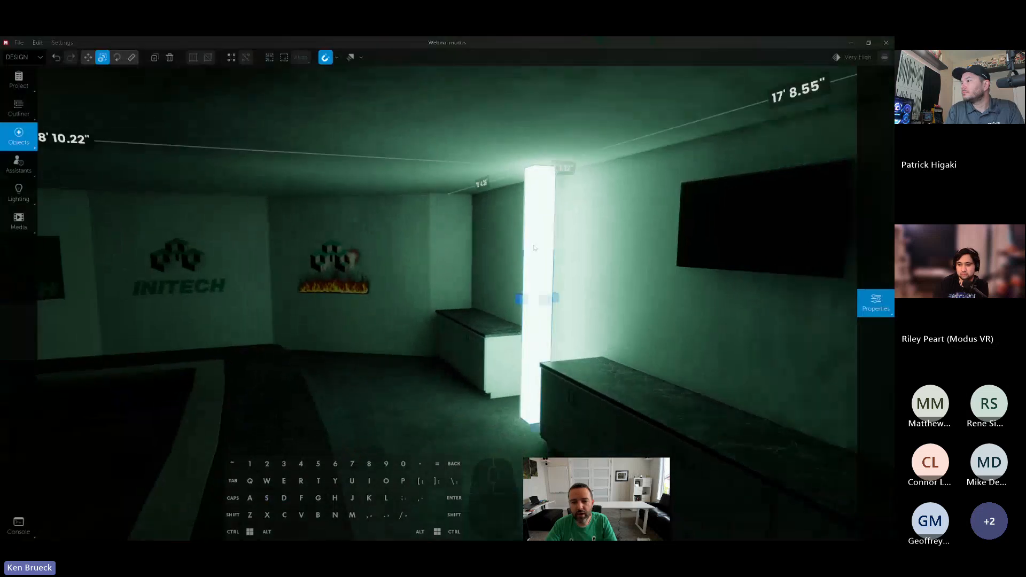
key("Delete")
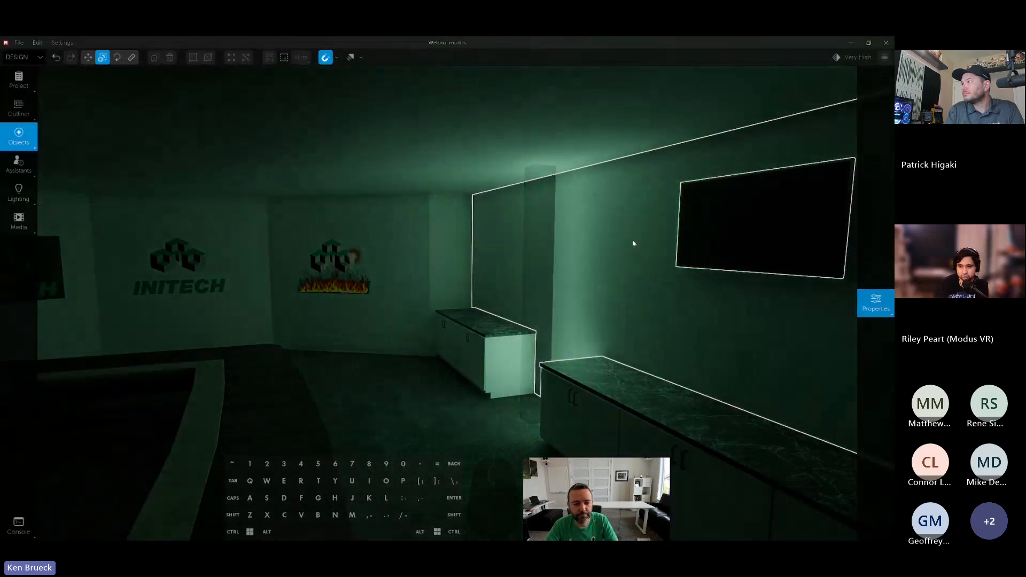
- Duplicate the conference table and hang the copy upside down from the ceiling above the original
key("s")
right_click_drag(634, 243, 554, 289)
left_click(554, 288)
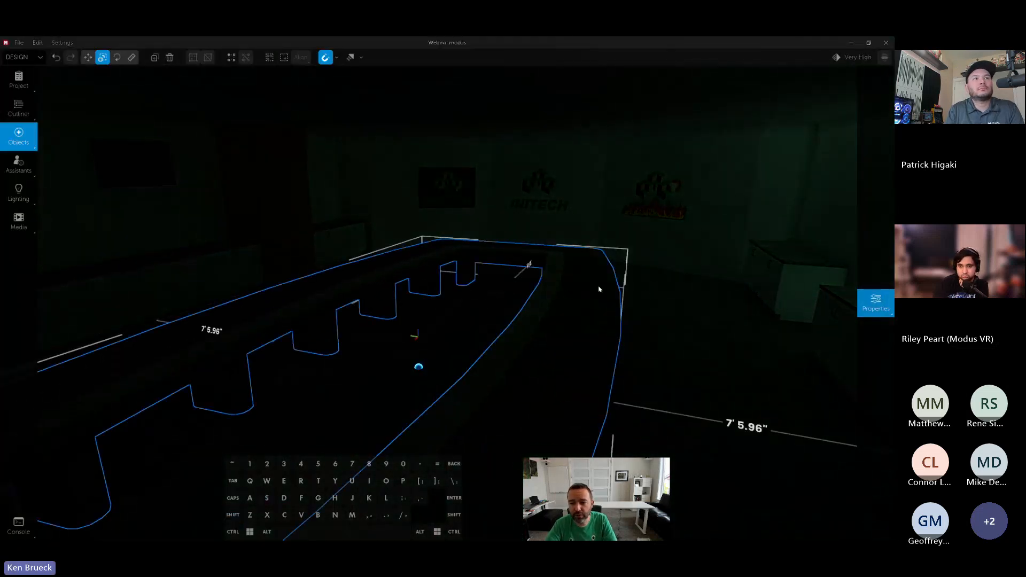
right_click_drag(599, 342, 598, 323)
left_click(581, 341, "alt")
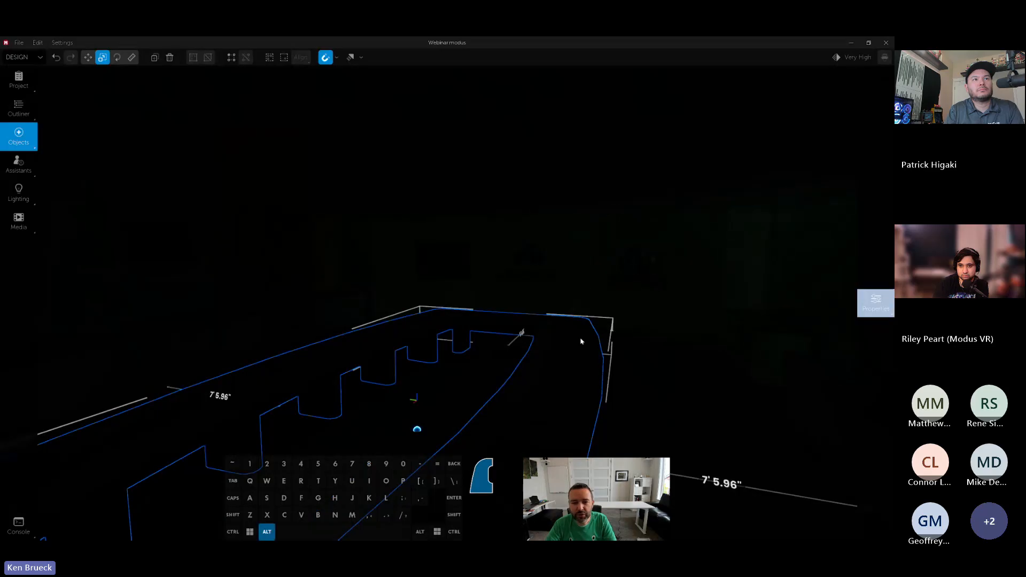
key("shift+s")
right_click_drag(550, 111, 649, 203)
- Apply the Radiant material to the inside part of the table copy hanging from the ceiling
mouse_move(879, 232)
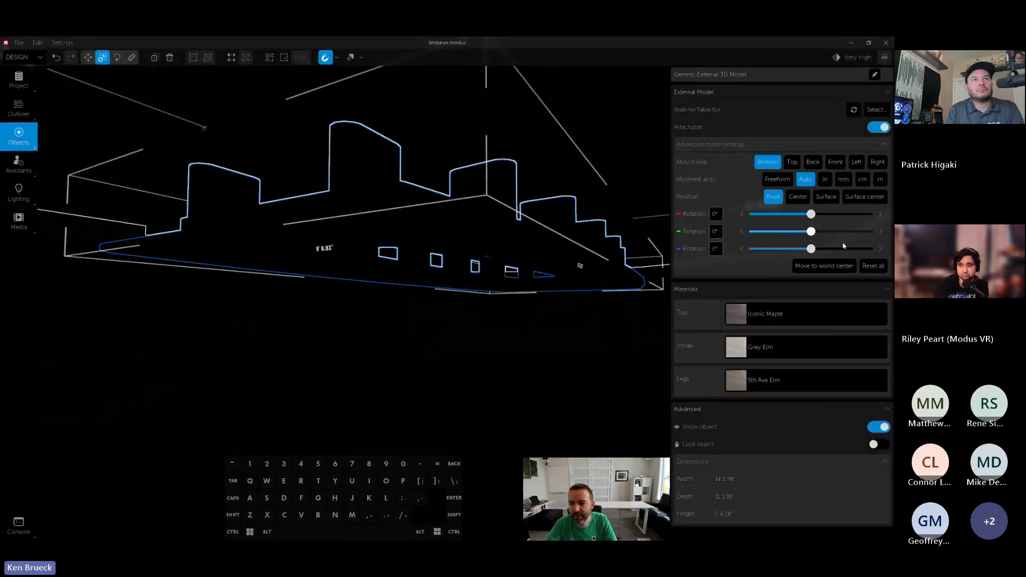
left_click(773, 347)
type("rad")
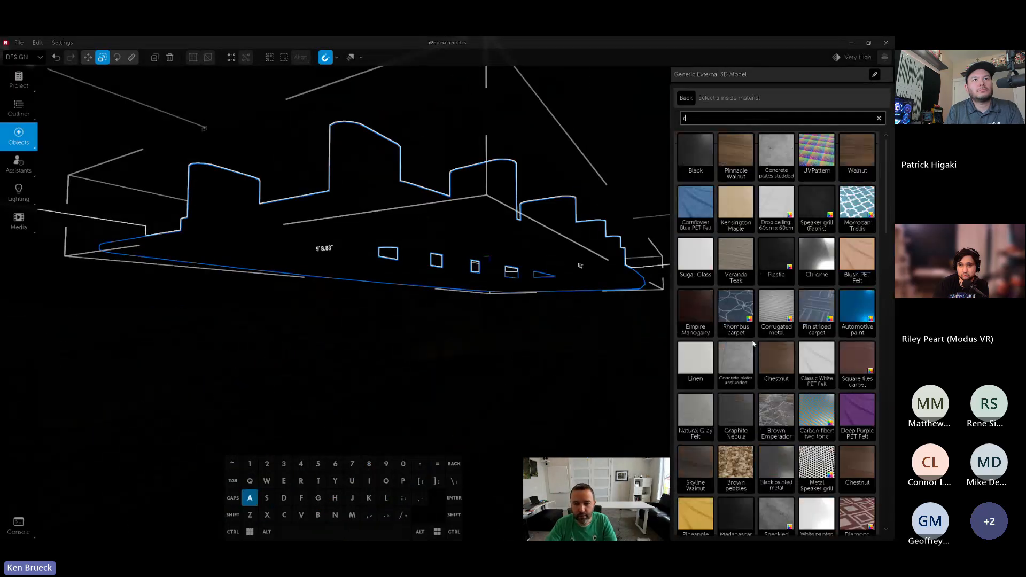
left_click(695, 154)
left_click(683, 103)
- Examine from several viewpoints how the Radiant ring of the hanging table lights the ceiling, the table below and the walls
key("s")
mouse_move(611, 246)
right_mouse_down()
mouse_move(609, 261)
mouse_move(628, 257)
right_mouse_up()
key("d")
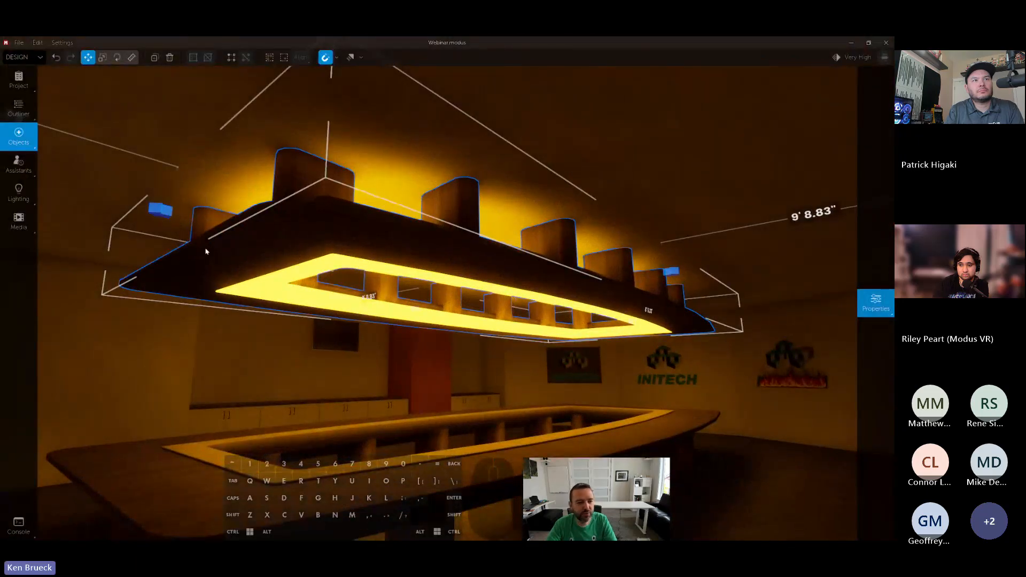
left_click_drag(161, 210, 97, 198)
left_click_drag(659, 267, 663, 270)
key("w")
key("a")
right_click_drag(662, 269, 747, 300)
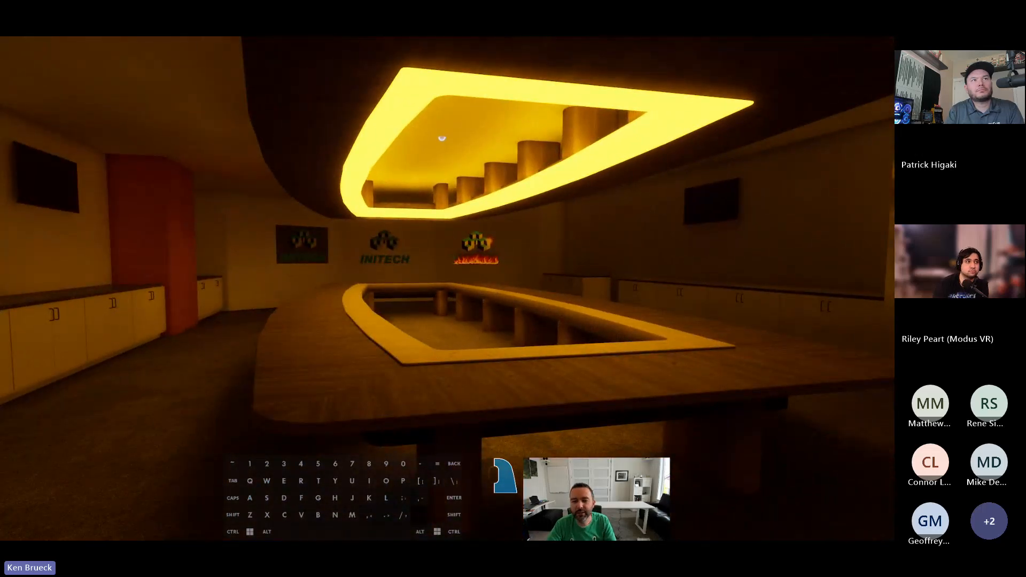
right_click_drag(747, 300, 657, 277)
key("s")
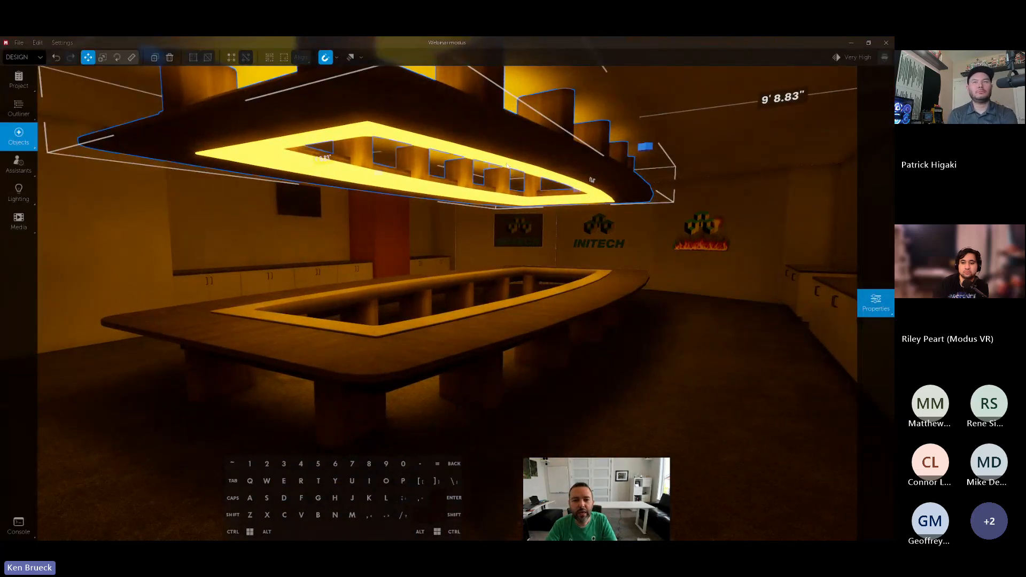
right_click_drag(517, 163, 609, 202)
key("space")
key("w")
key("d")
key("s")
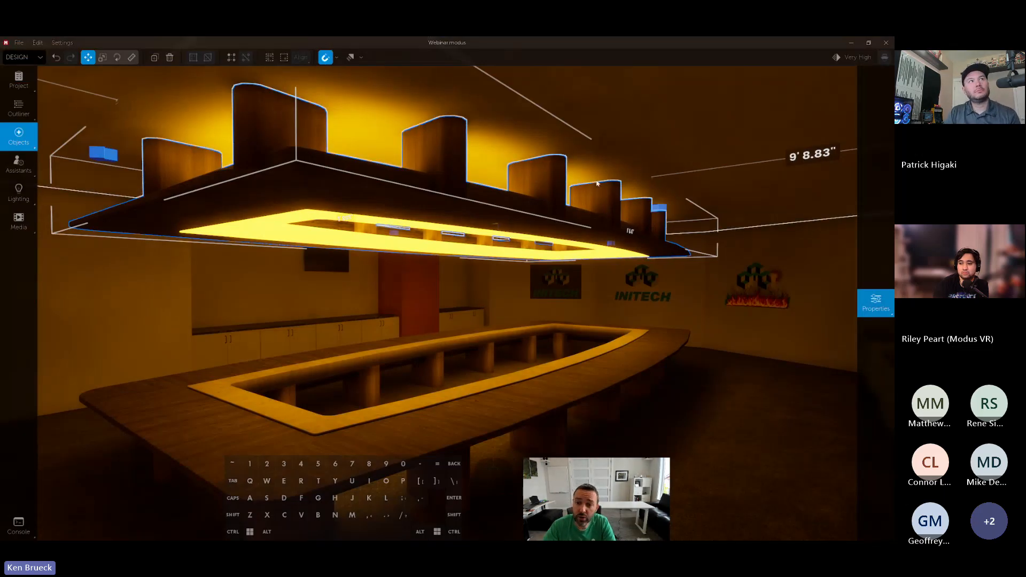
- Delete the hanging table copy and apply the Radiant material to the whole ceiling
key("Delete")
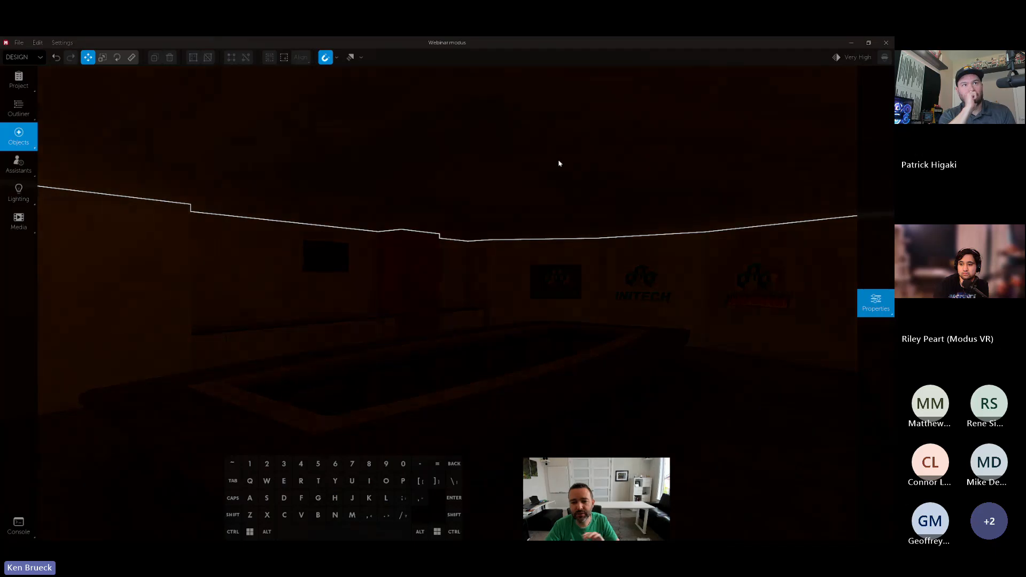
left_click(545, 169)
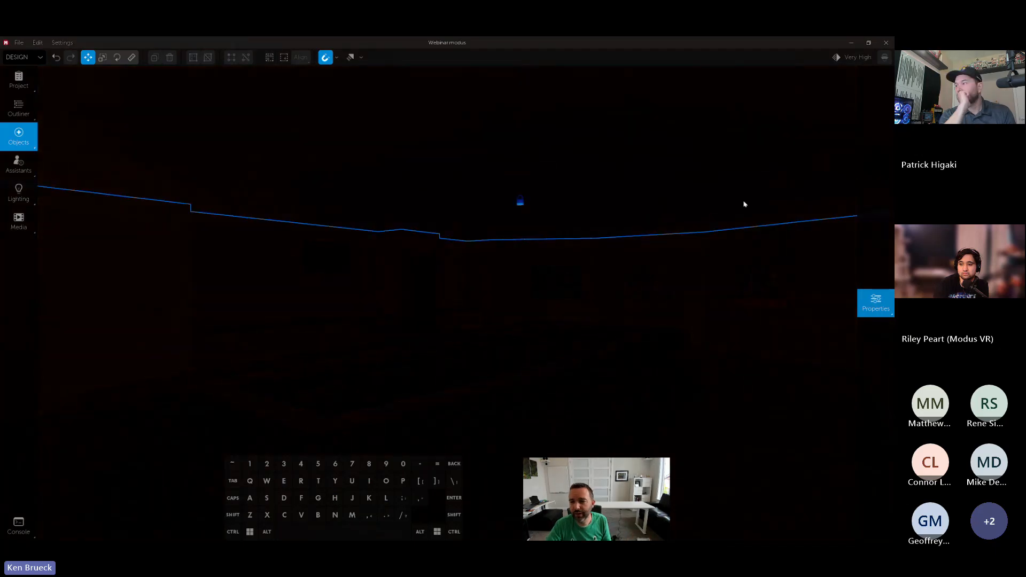
left_click(874, 303)
left_click(785, 127)
type("led")
left_click(695, 155)
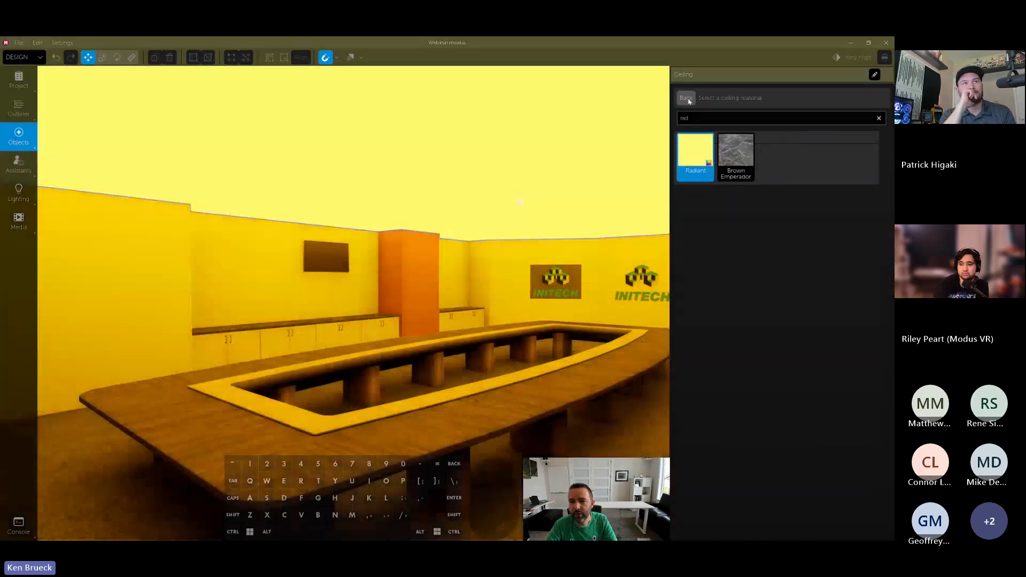
- Set the color of the ceiling's Radiant material to a very dark neutral grey
left_click(685, 98)
left_click(745, 139)
left_click(700, 225)
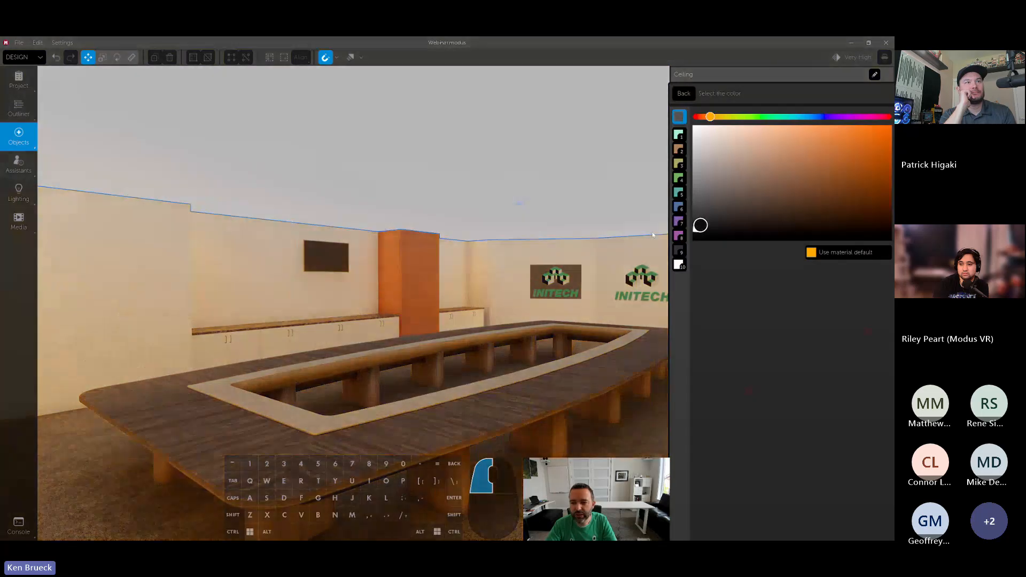
- Examine how the Radiant ceiling lights the conference table, cabinets, logos and walls from different viewpoints
key("w")
right_click_drag(614, 230, 700, 226)
key("d")
key("d")
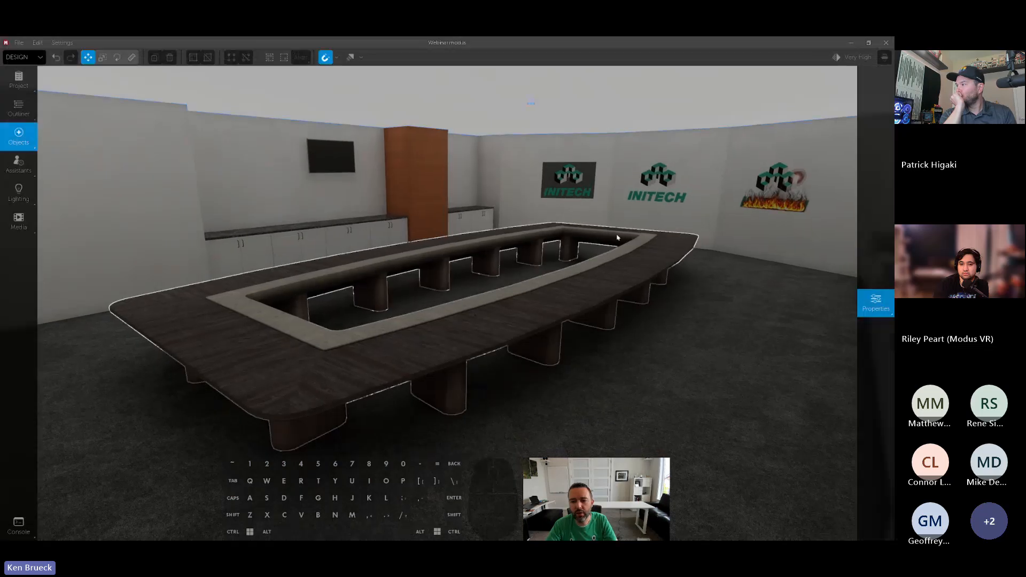
left_click_drag(697, 226, 700, 218)
mouse_move(615, 229)
right_mouse_down()
mouse_move(641, 230)
mouse_move(638, 243)
mouse_move(624, 254)
mouse_move(534, 238)
mouse_move(664, 241)
mouse_move(636, 250)
right_mouse_up()
key("s")
key("w")
key("a")
key("d")
right_click_drag(540, 228, 551, 227)
key("s")
key("d")
- Create a new space, discarding the unsaved changes in the current room
left_click(591, 257)
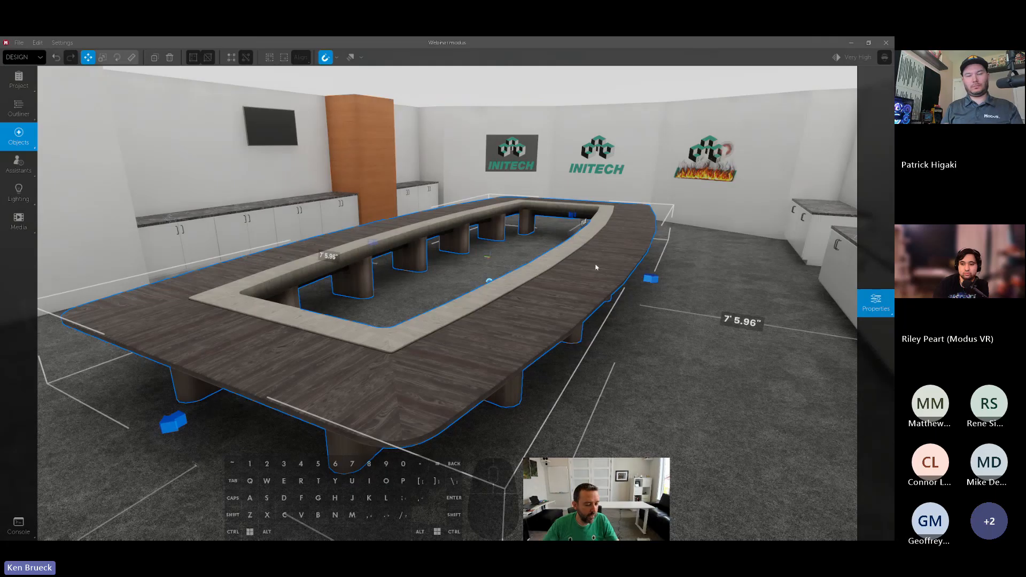
left_click(21, 45)
left_click(24, 56)
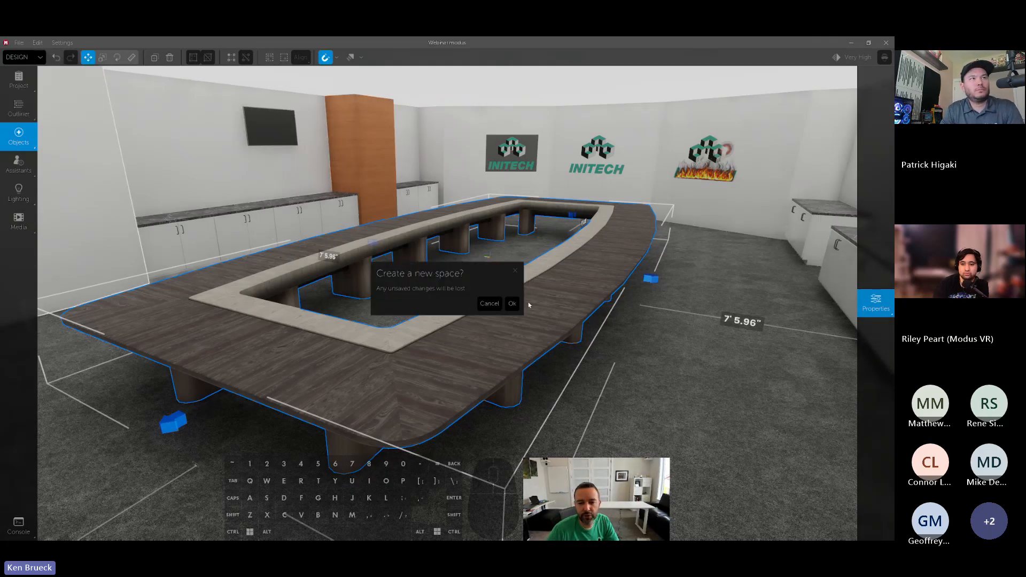
left_click(512, 304)
- Lower the viewport quality to Med High
right_click_drag(510, 294, 509, 291)
key("d")
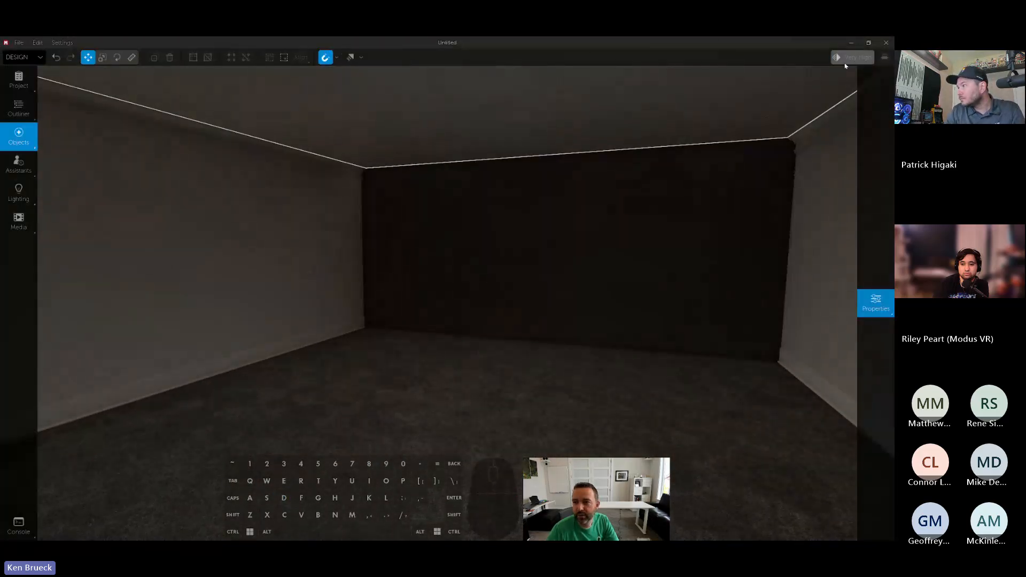
left_click(846, 61)
left_click(454, 273)
left_click(524, 404)
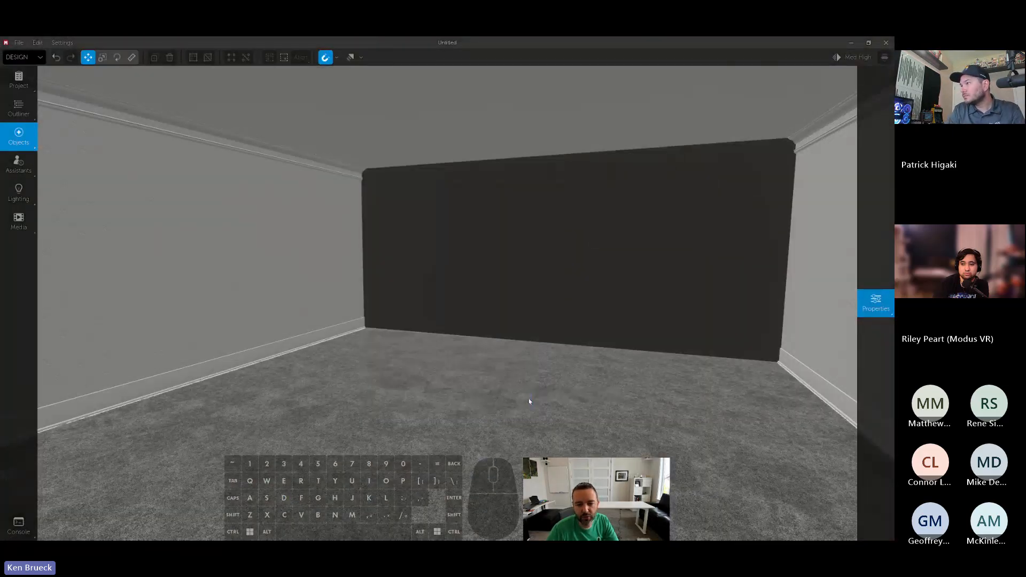
- Remove the crown and baseboard trim from all four walls and set their color to white
right_click_drag(576, 325, 183, 287)
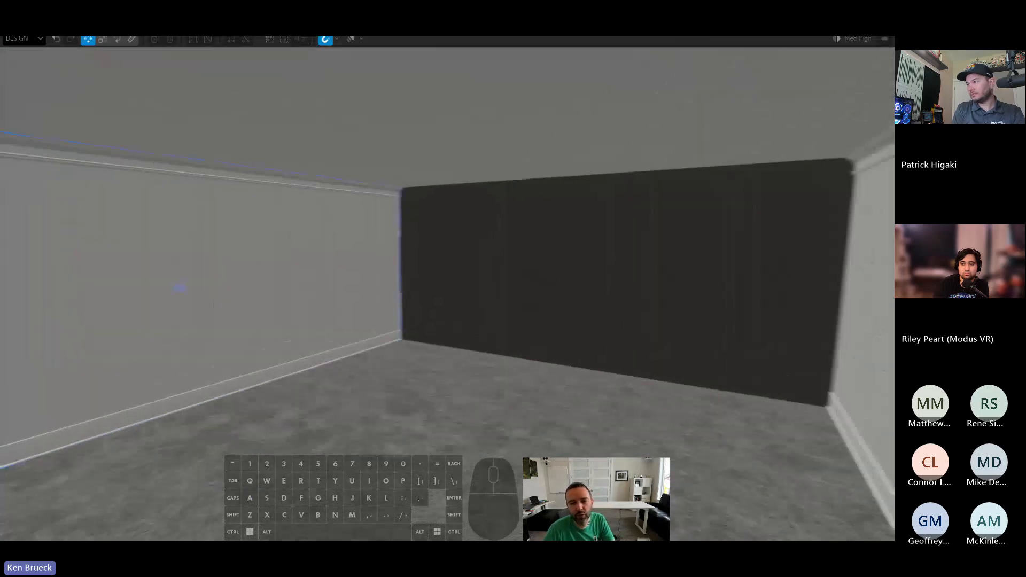
mouse_move(6, 236)
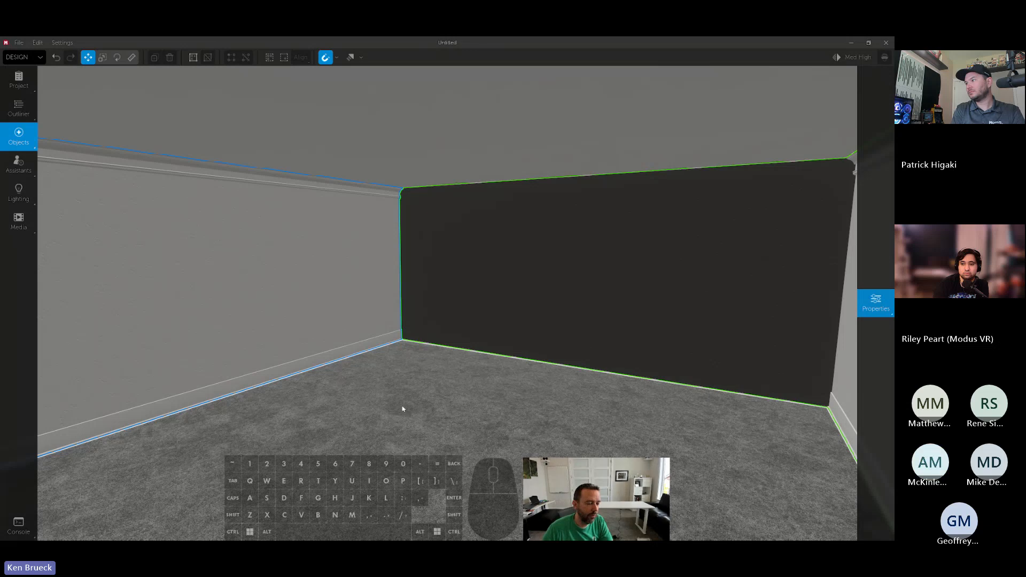
key("s")
mouse_move(566, 334)
right_mouse_down()
mouse_move(483, 333)
mouse_move(566, 333)
right_mouse_up()
key("w")
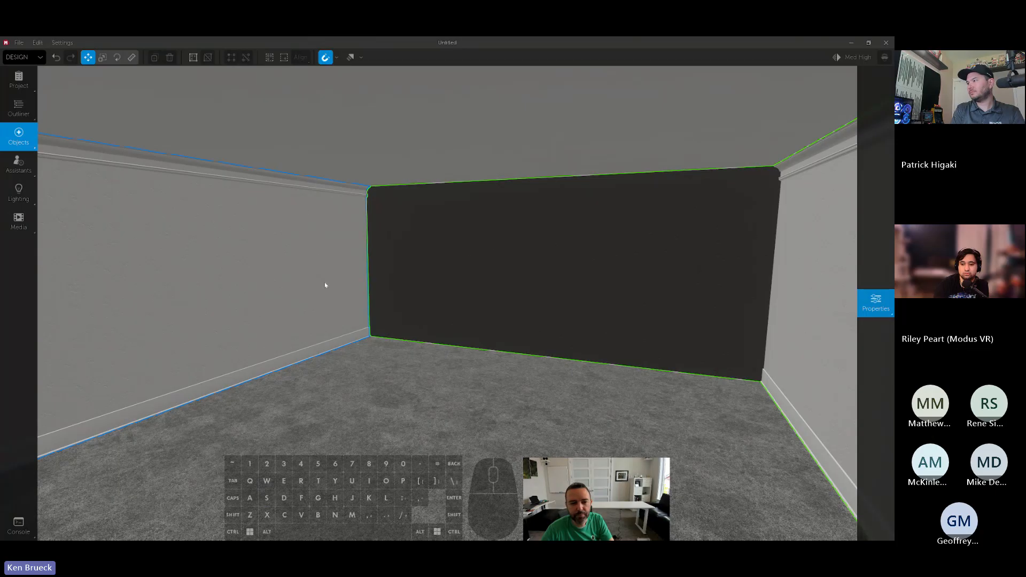
left_click(876, 303)
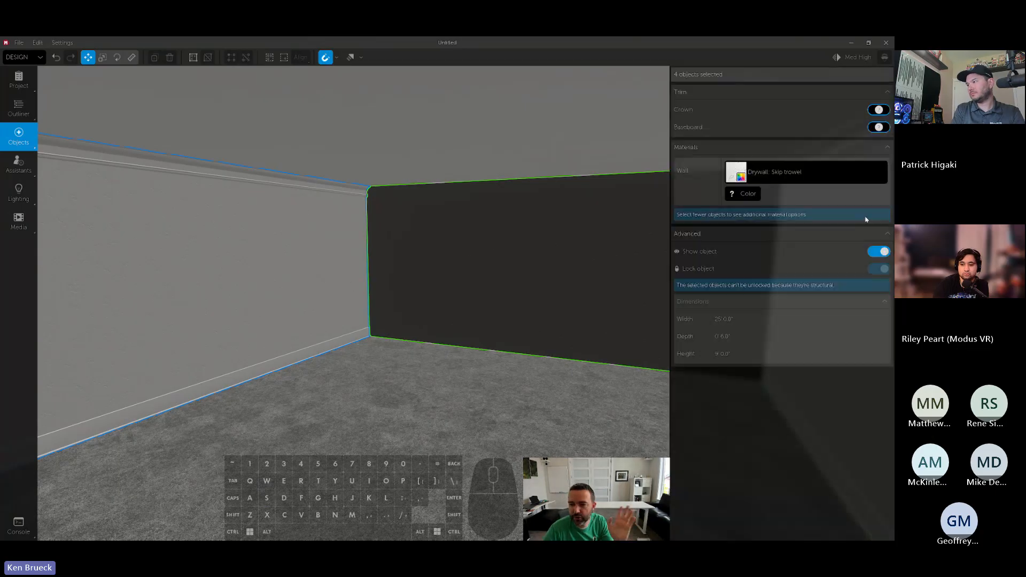
left_click(878, 127)
left_click(877, 127)
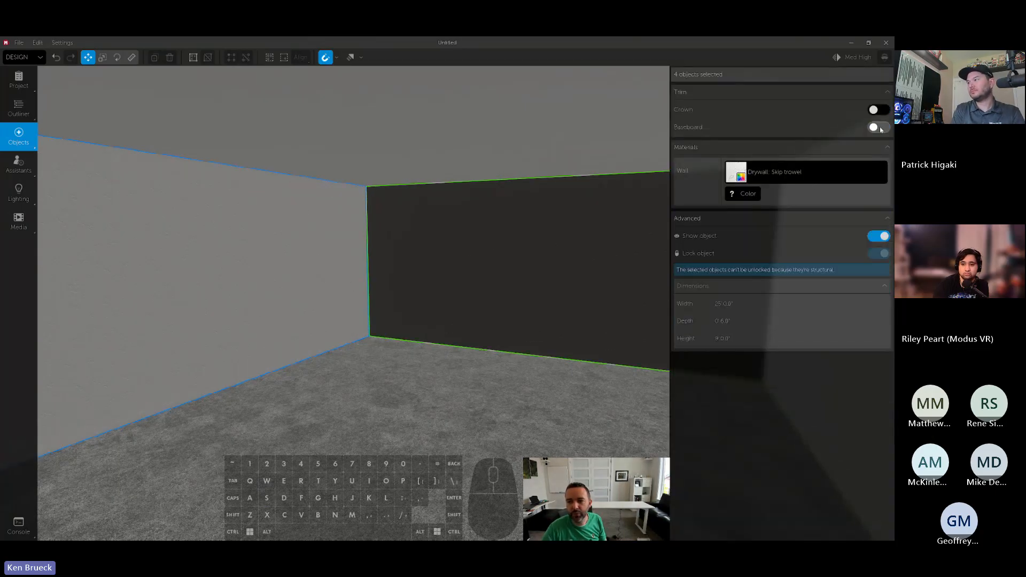
left_click(747, 194)
left_click_drag(775, 179, 693, 126)
- Apply the Drop ceiling 24in x 24in material to the ceiling
left_click(536, 140)
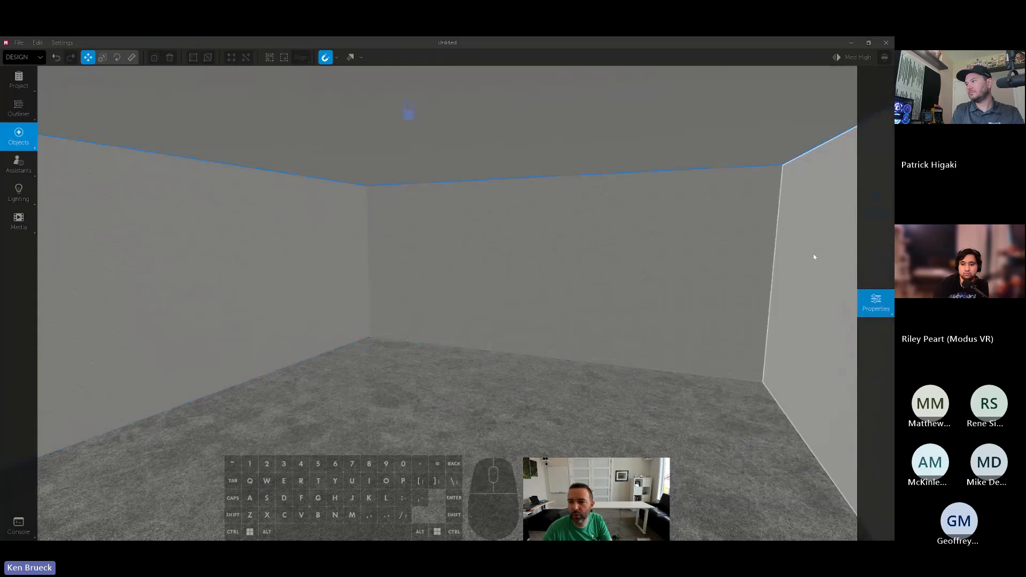
left_click(876, 302)
left_click(748, 115)
left_click(695, 260)
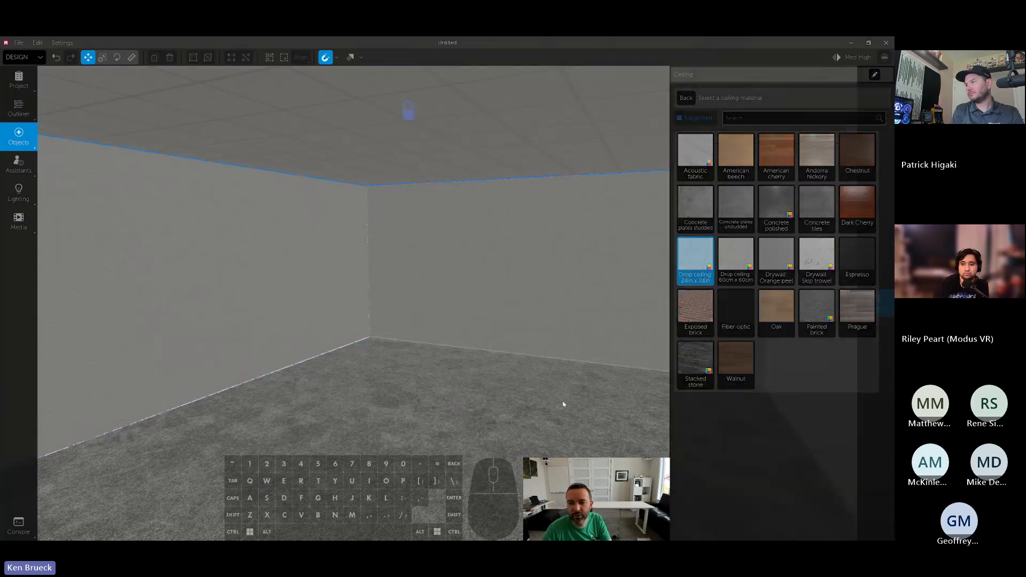
- Apply the Scattered angles carpet material to the floor
left_click(563, 405)
left_click(745, 113)
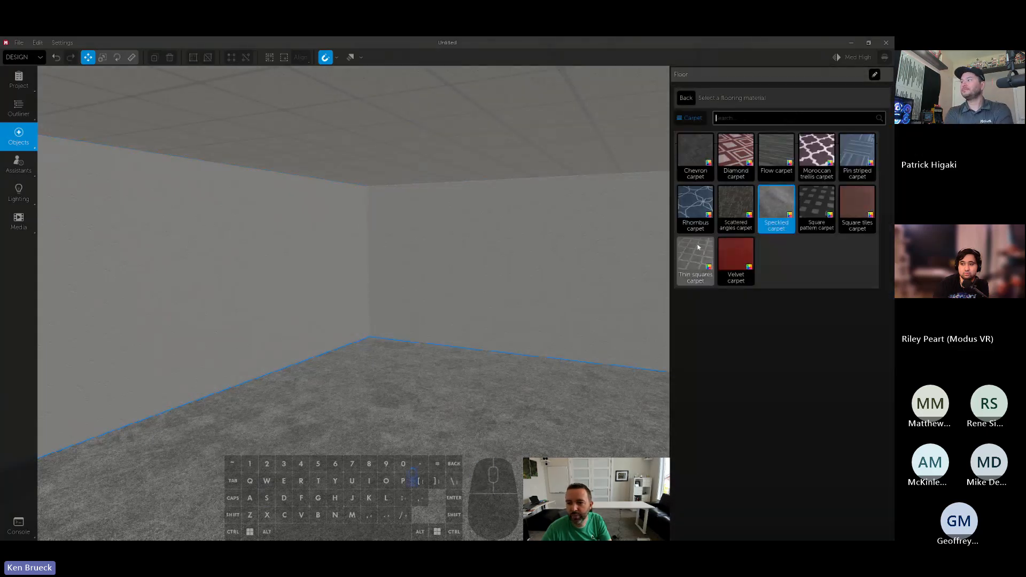
left_click(733, 202)
- Set the project dimensions to a width of 25 feet and a length of 30 feet
key("w")
key("a")
mouse_move(506, 298)
right_mouse_down()
mouse_move(505, 315)
mouse_move(502, 300)
mouse_move(488, 297)
right_mouse_up()
key("d")
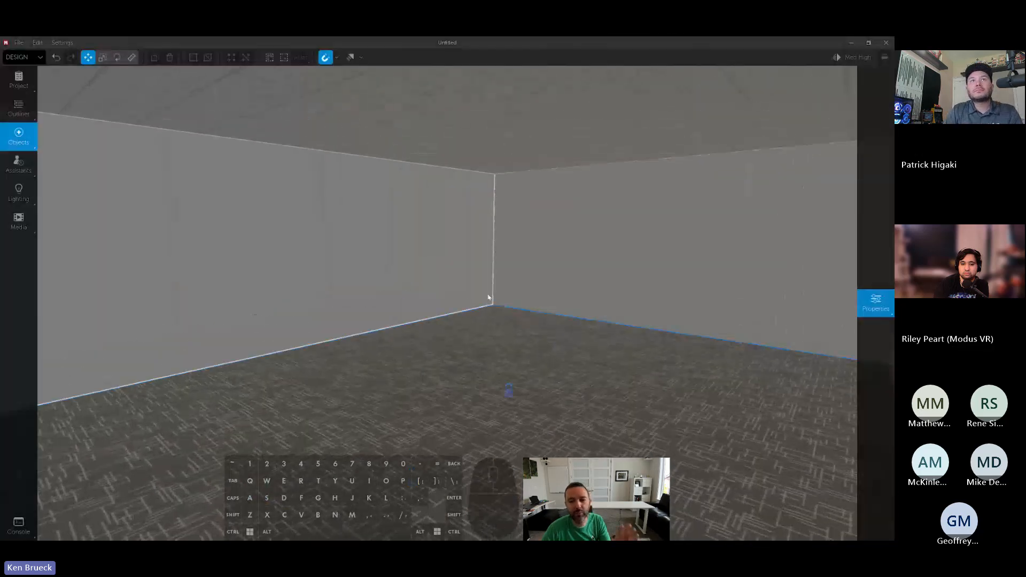
left_click(19, 80)
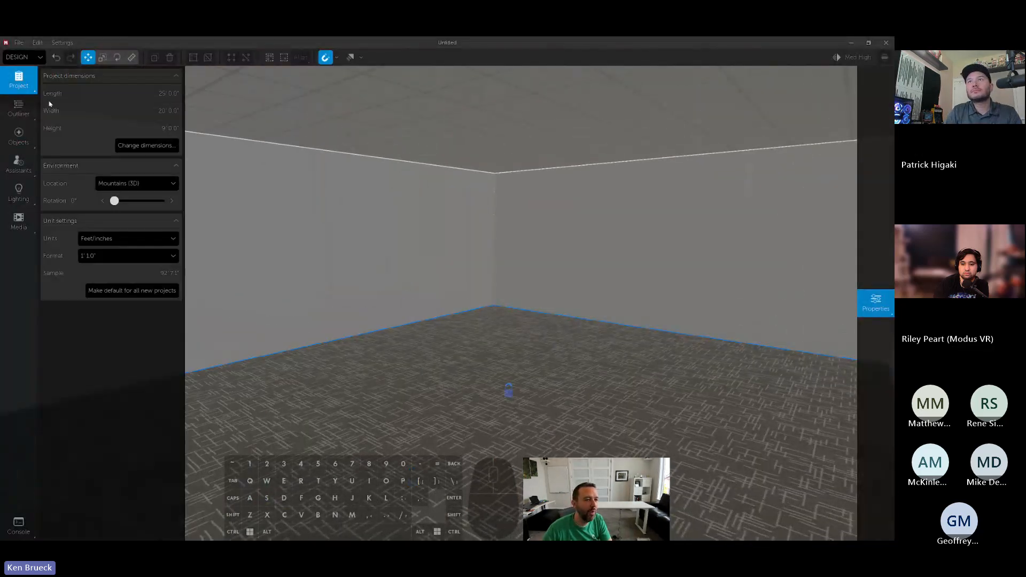
left_click(147, 145)
left_click(454, 271)
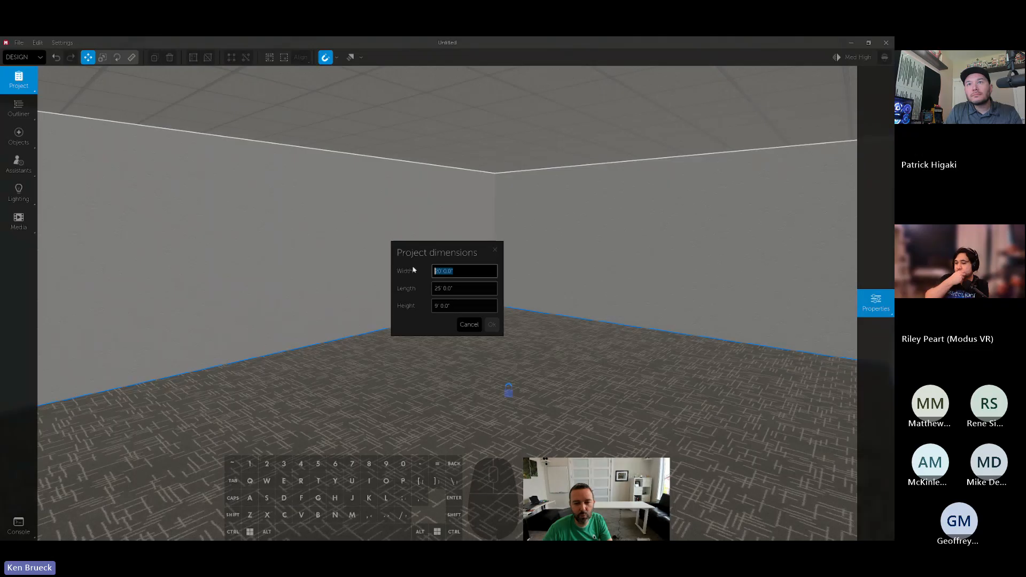
type("25")
key("Tab")
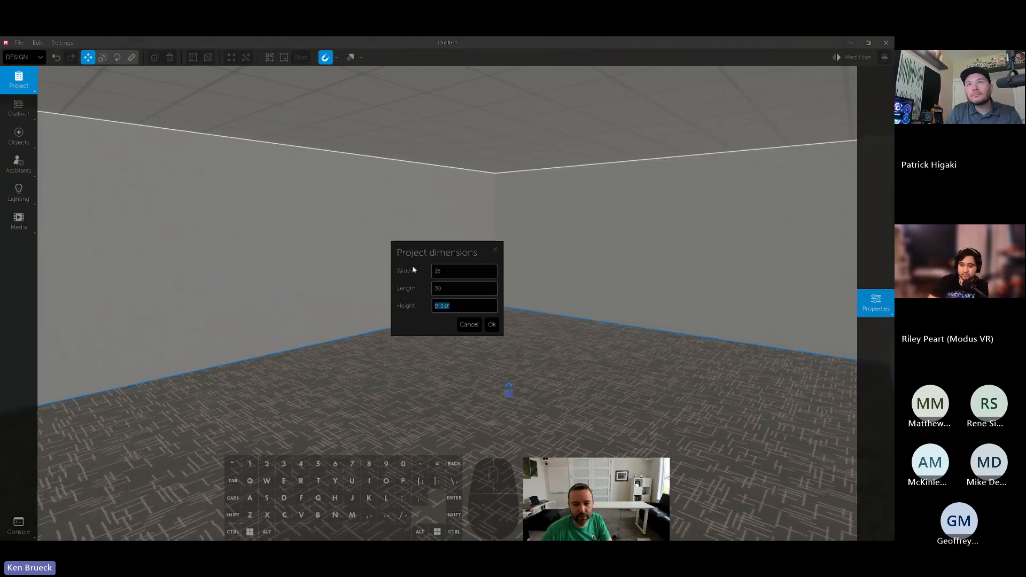
left_click(495, 328)
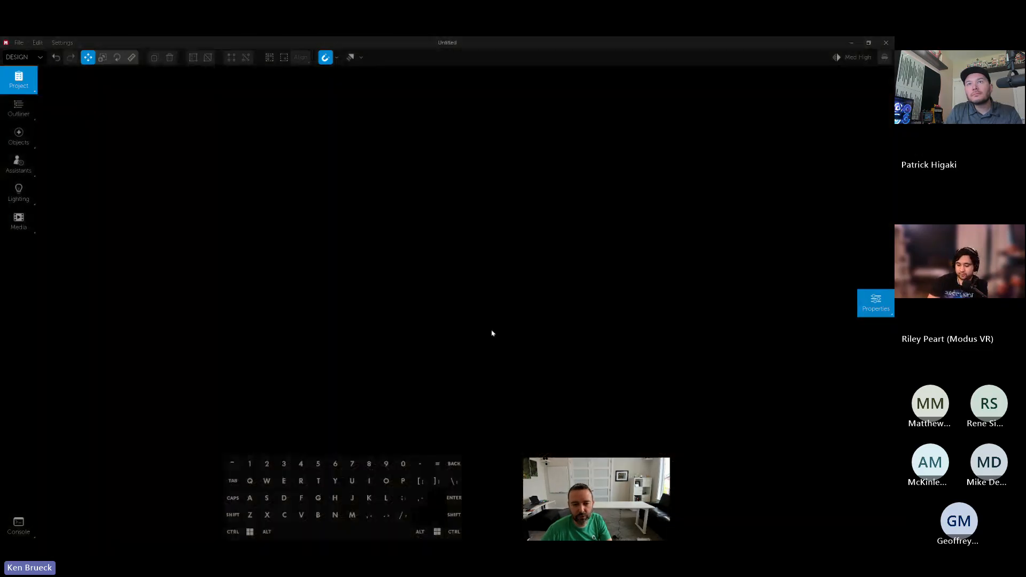
- Search the object library for "win" and place a wide six-pane commercial glazing unit on the side wall
right_click_drag(492, 335, 422, 327)
key("w")
key("d")
left_click(16, 149)
type("win")
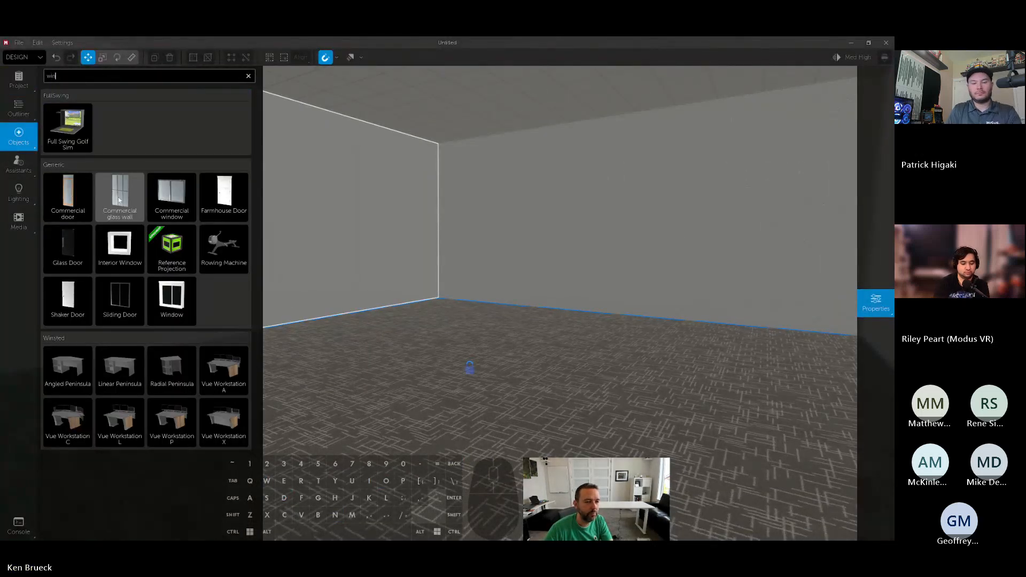
mouse_move(121, 199)
left_mouse_down()
mouse_move(331, 222)
mouse_move(110, 209)
left_mouse_up()
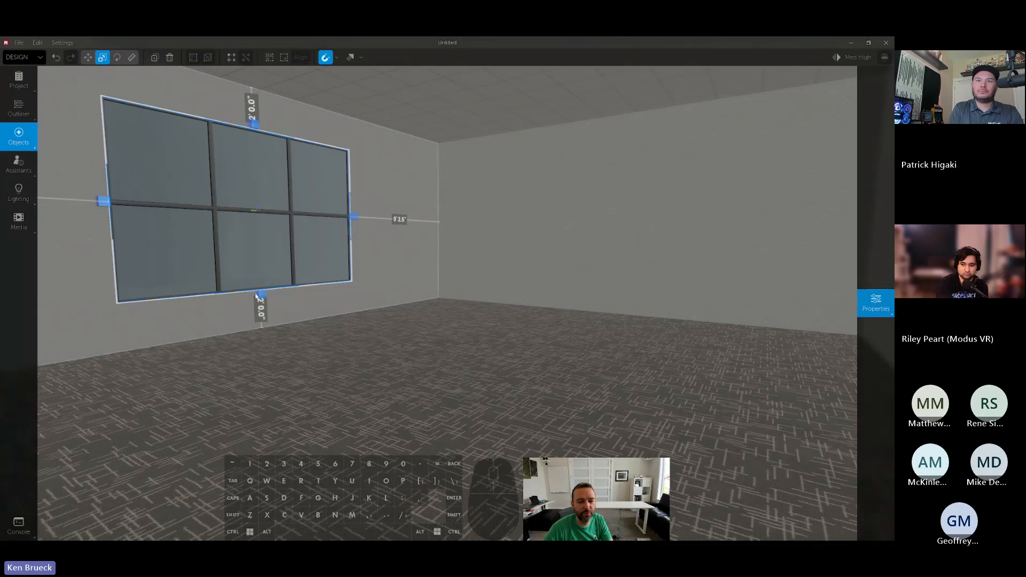
- Stretch the lower edge of the six-pane glazing unit down to the floor
left_click_drag(259, 295, 263, 344)
right_click_drag(262, 343, 384, 313)
key("space")
key("d")
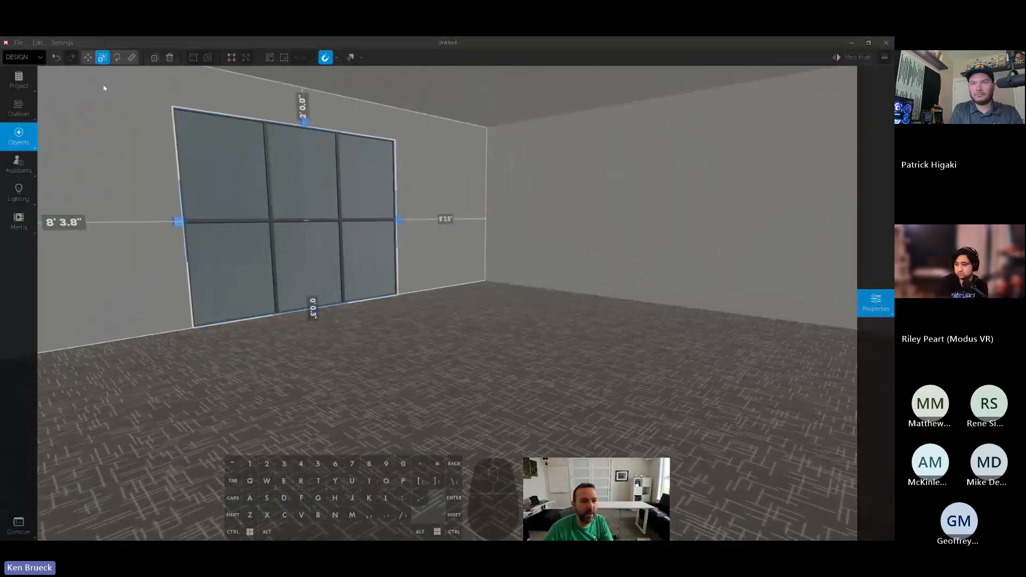
- Save the space as default.modus in the company e-mail account's folder under Documents > Modus VR
left_click(23, 46)
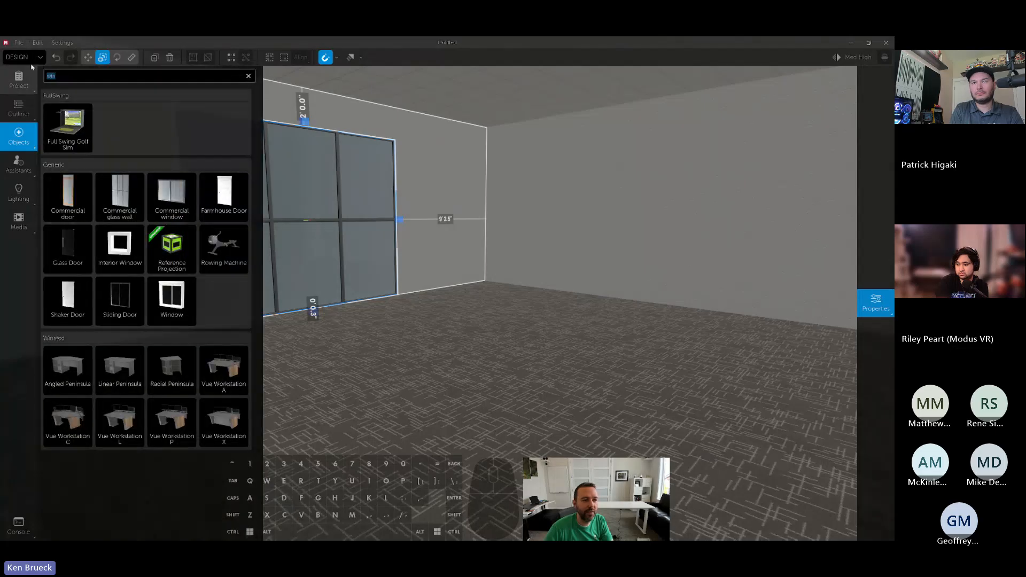
left_click(19, 44)
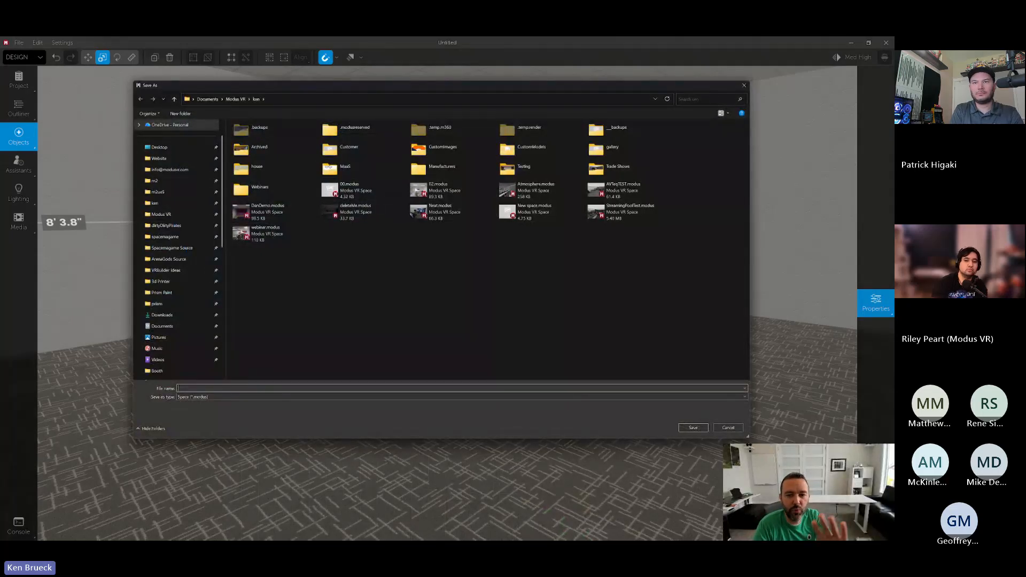
type("defa")
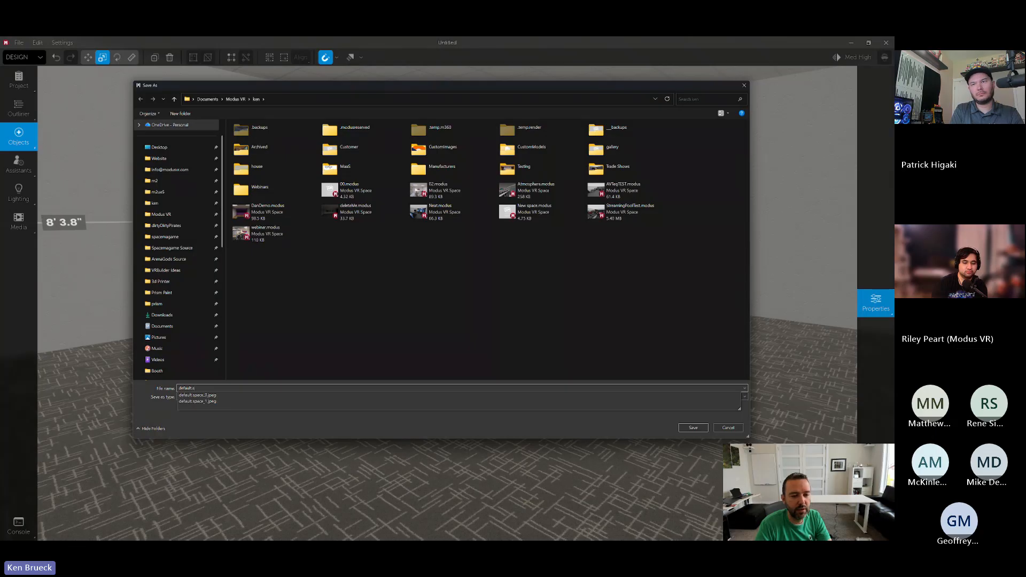
type("ult.s")
key("BackSpace")
type("modu")
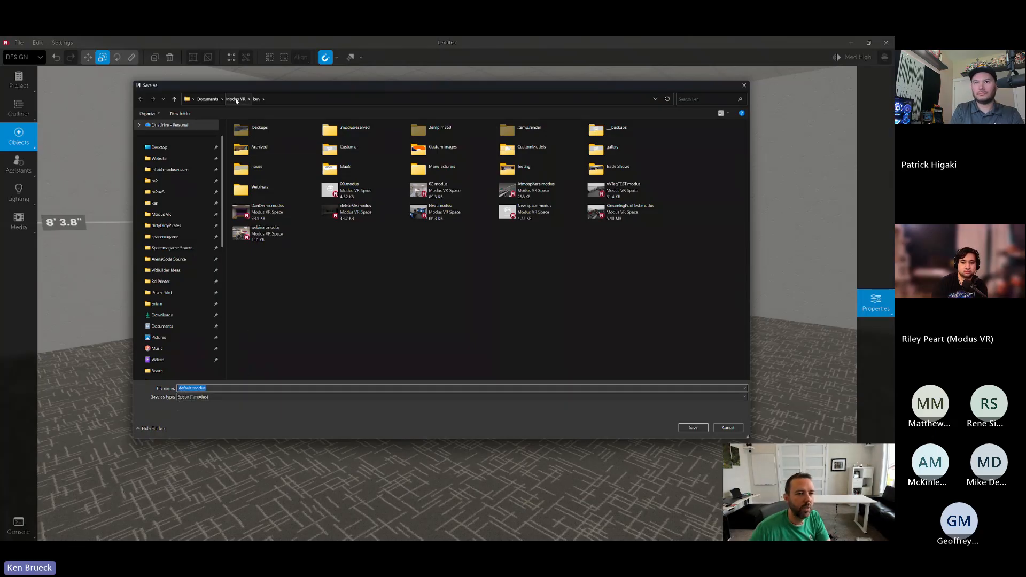
left_click(235, 98)
left_click(509, 309)
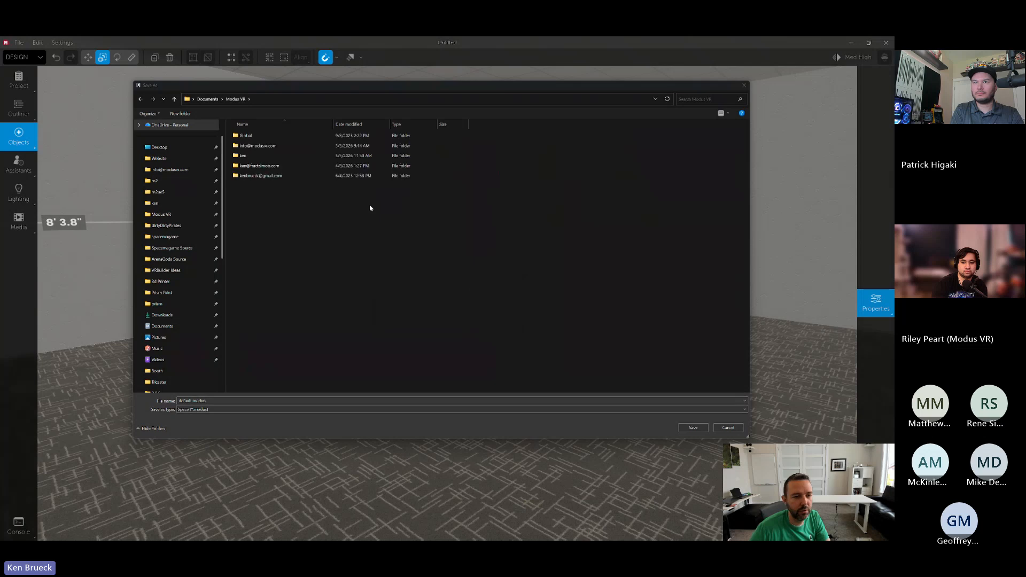
double_click(260, 146)
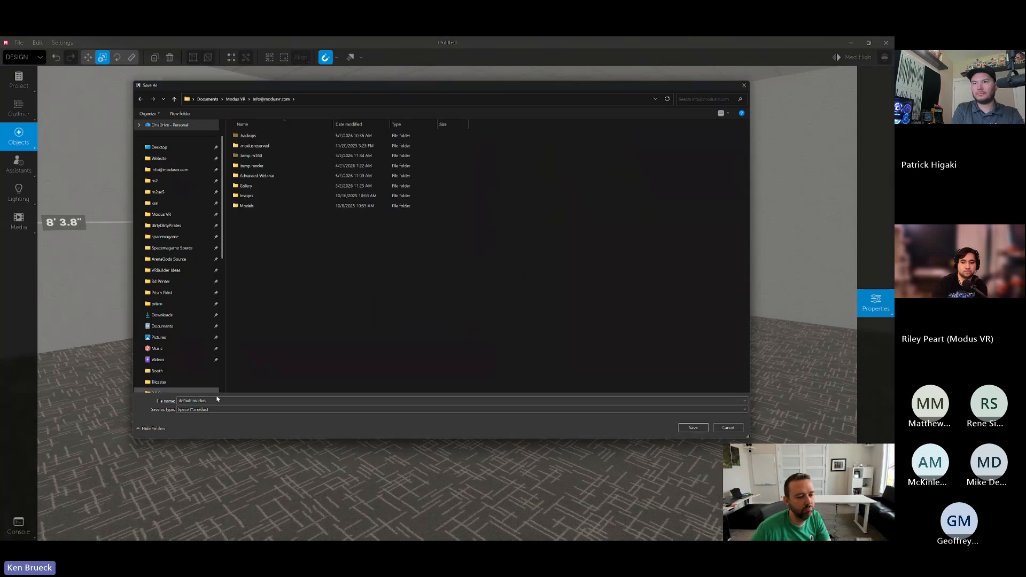
left_click(693, 428)
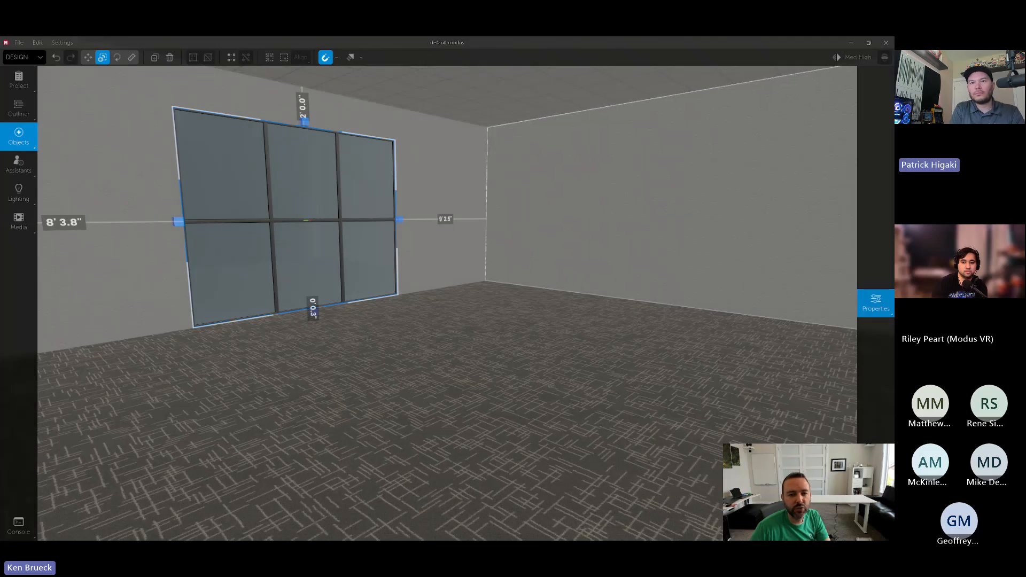
- Create a new space to test whether it starts from the saved default room
key("Tab")
key("Tab")
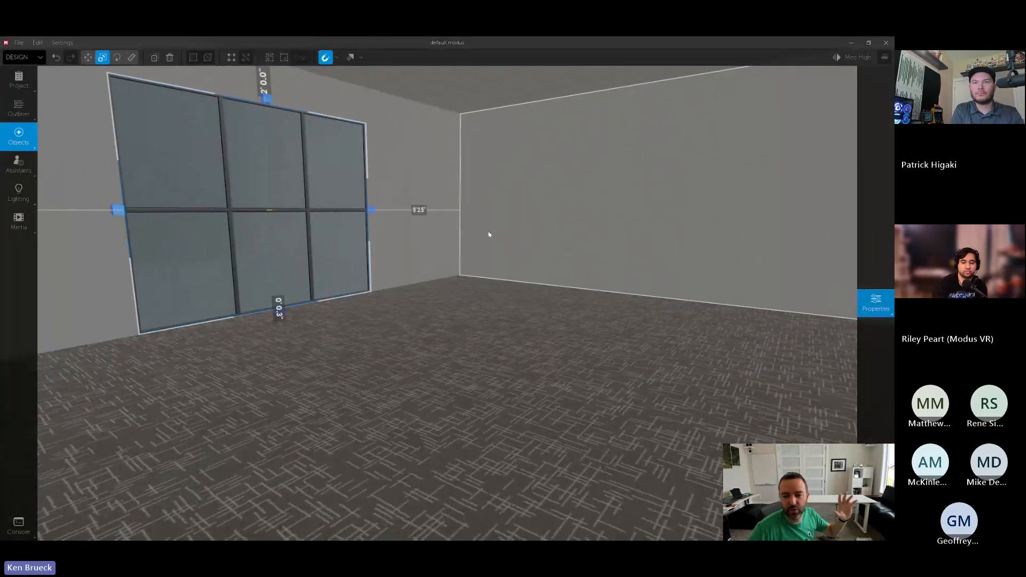
left_click(19, 42)
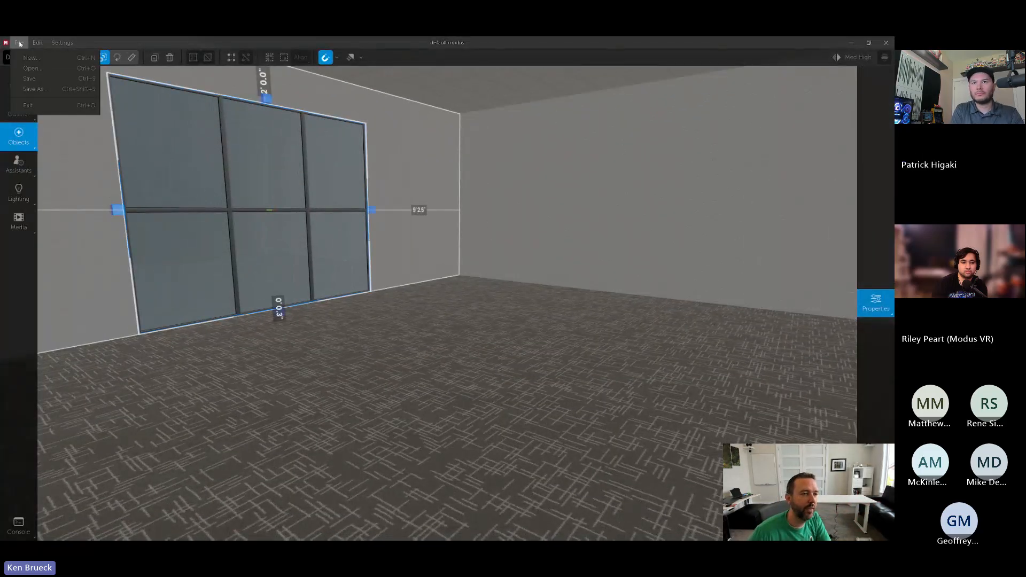
left_click(32, 63)
left_click(511, 303)
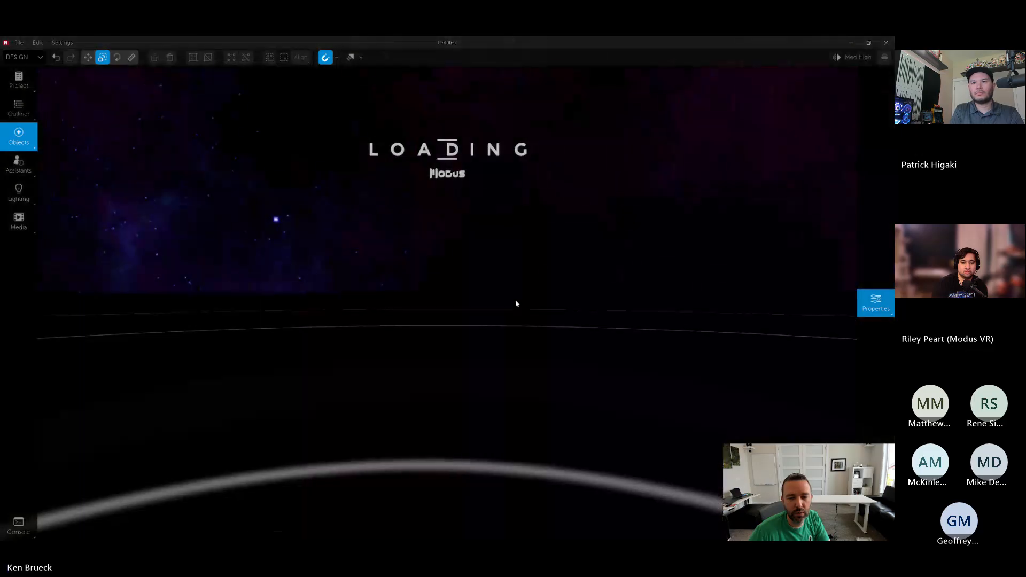
key("Tab")
key("Tab")
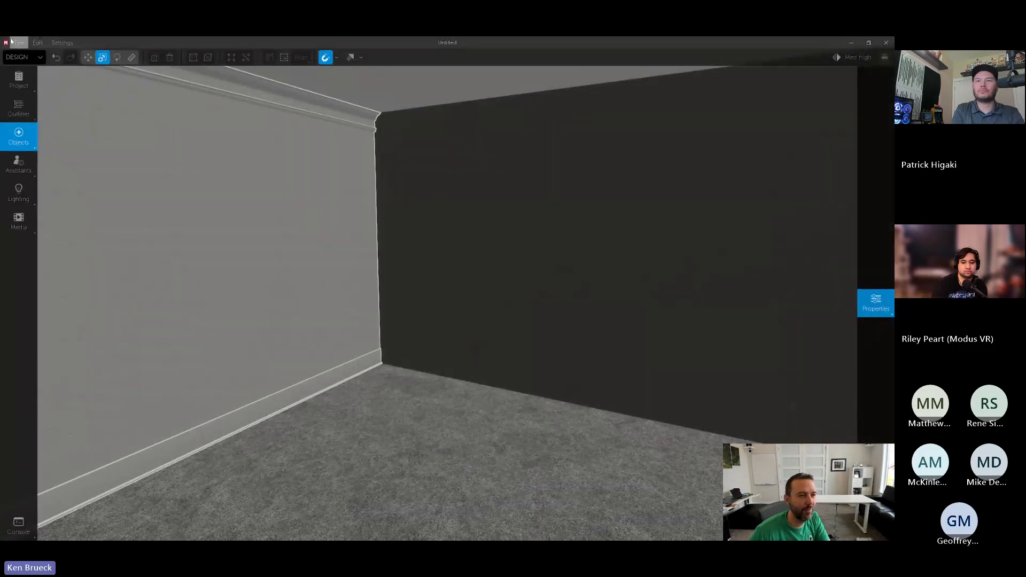
- Open default.modus from the company e-mail account's folder under Documents > Modus VR
left_click(19, 43)
left_click(27, 70)
left_click(512, 304)
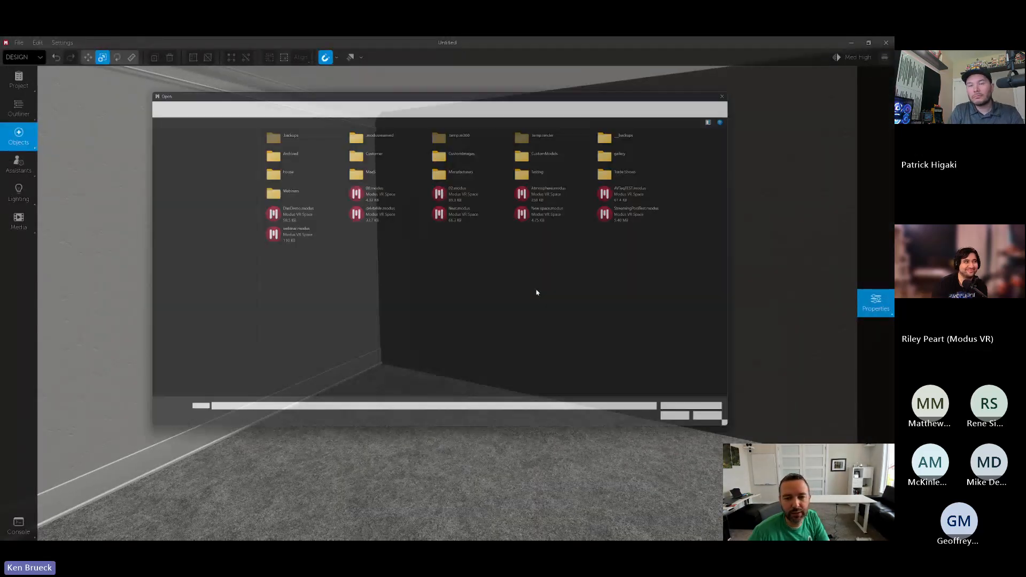
left_click(233, 100)
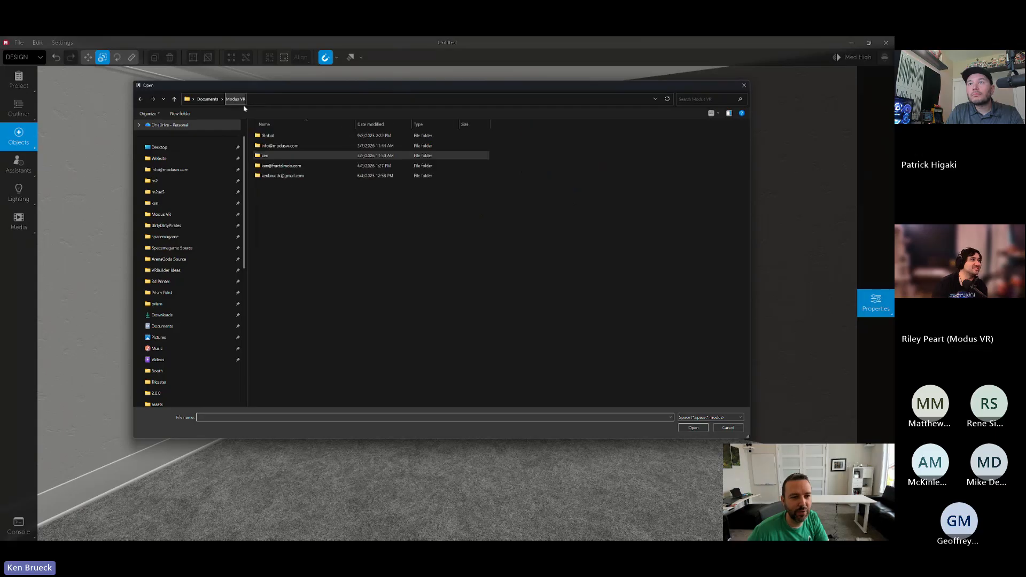
double_click(275, 146)
left_click(261, 216)
double_click(261, 219)
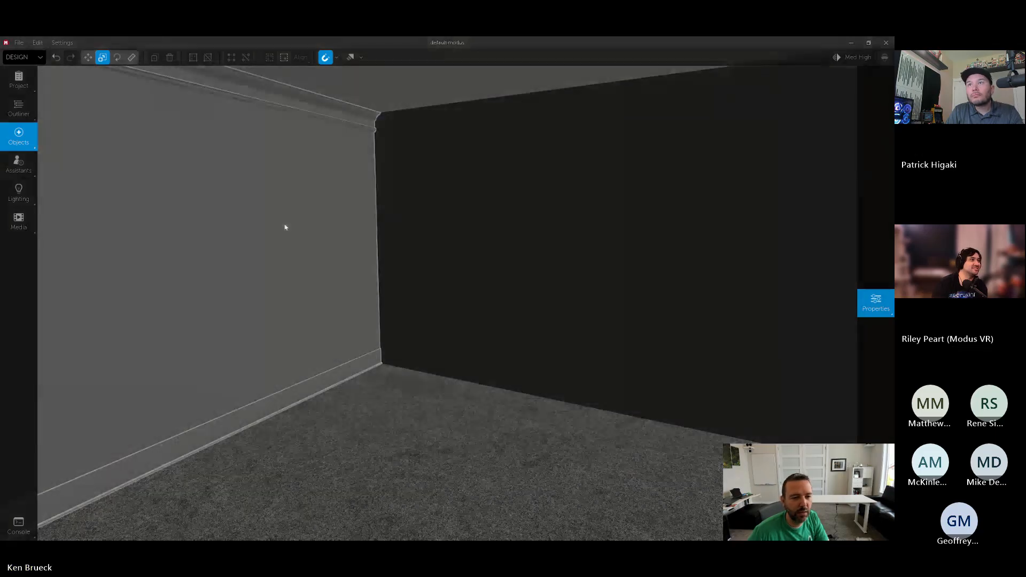
key("Tab")
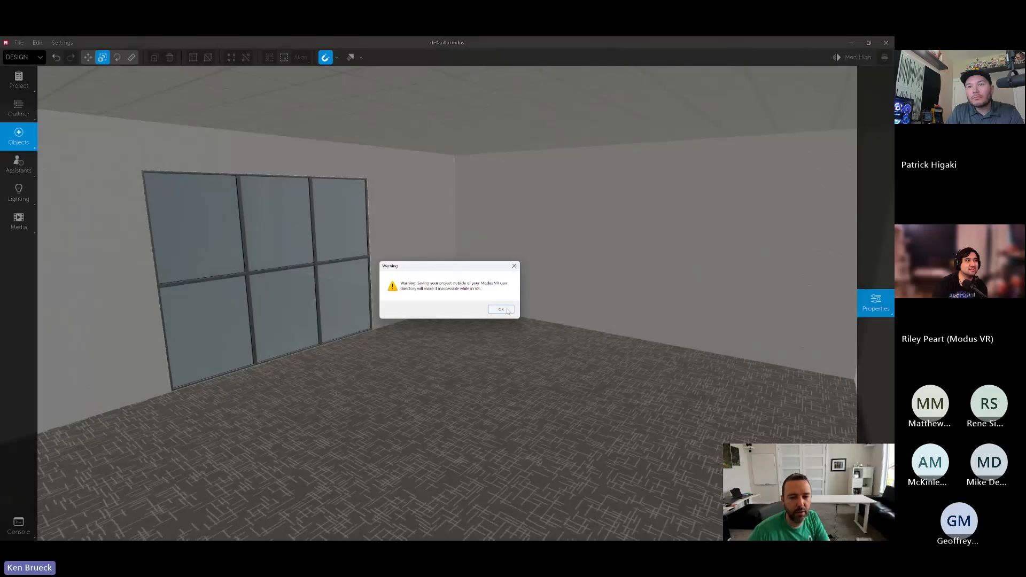
- Save a copy of the room as default.modus in the active user's folder under Documents > Modus VR
left_click(501, 308)
left_click(236, 99)
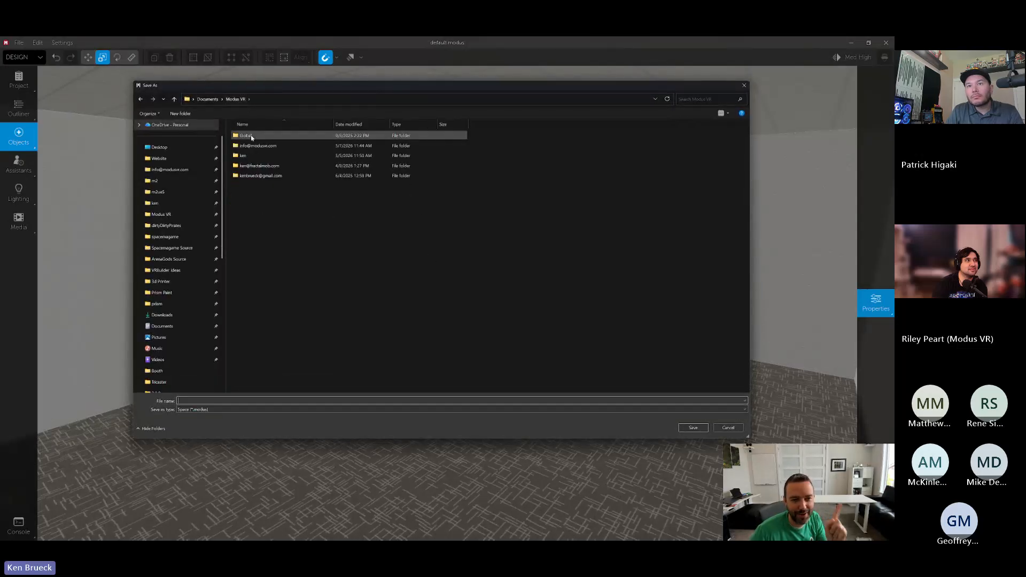
double_click(251, 156)
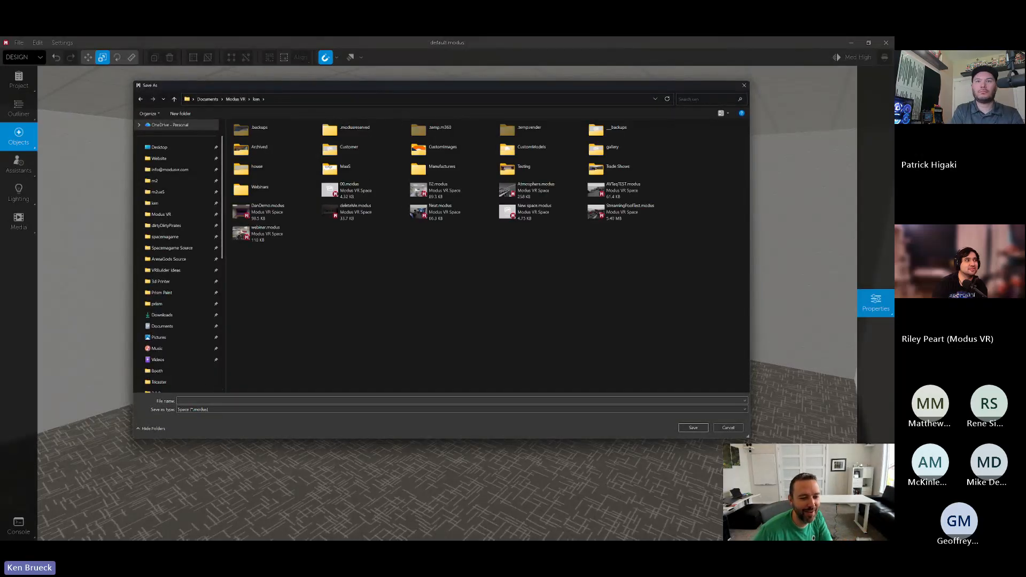
type("default.modus")
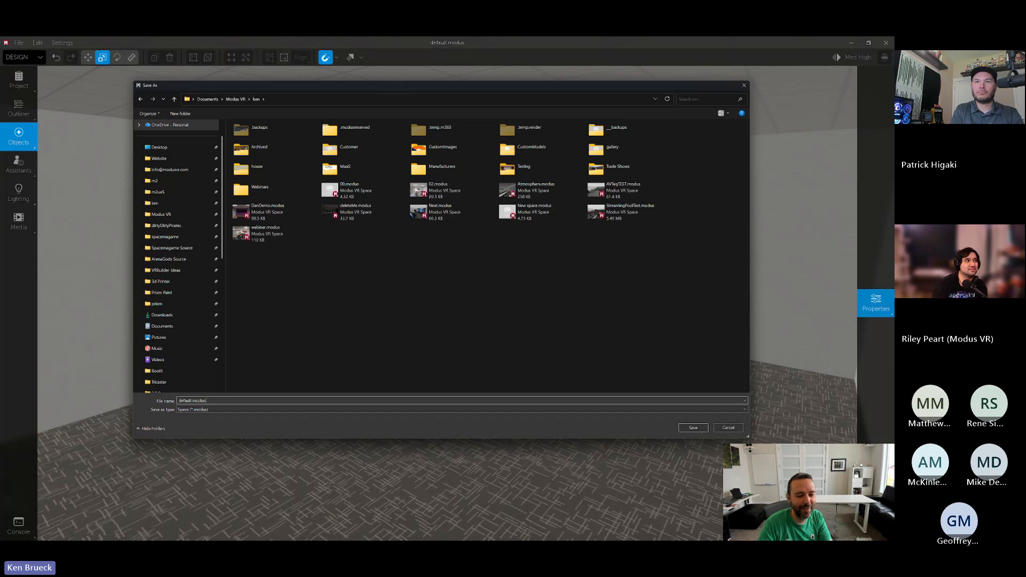
key("Return")
left_click(458, 339)
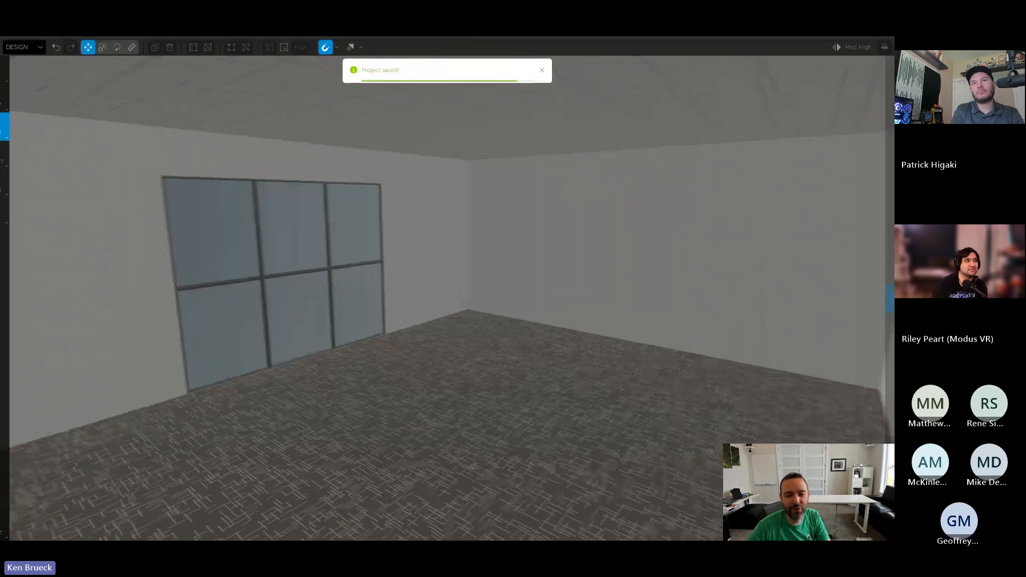
- Create a new space based on default.modus in the active user's folder and look around the room
right_click_drag(470, 304, 231, 290)
left_click(19, 42)
left_click(32, 59)
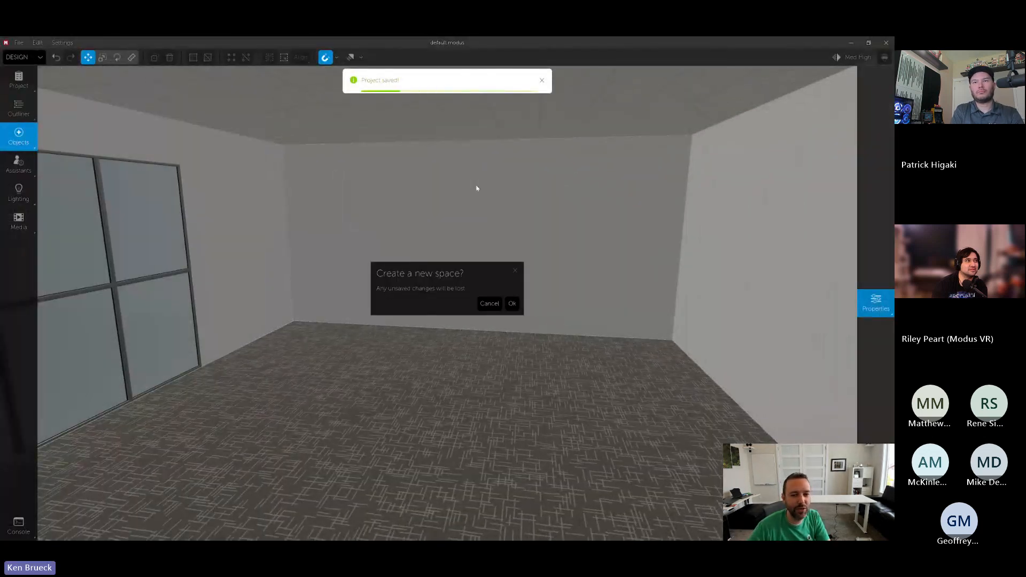
left_click(512, 304)
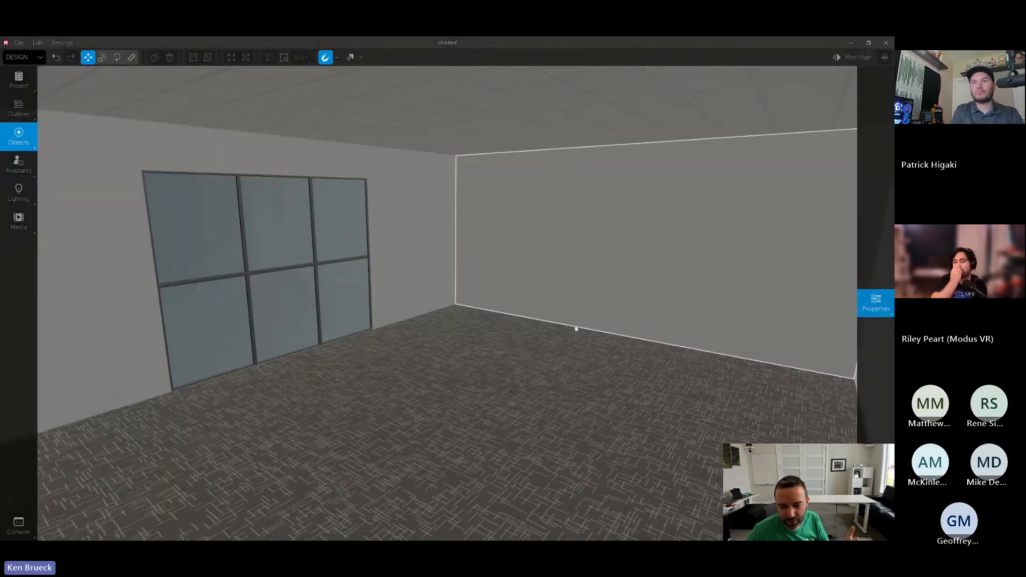
right_click_drag(422, 243, 406, 248)
- Delete default.modus from the active user's folder through the file browser for opening spaces, without opening a file
left_click(18, 42)
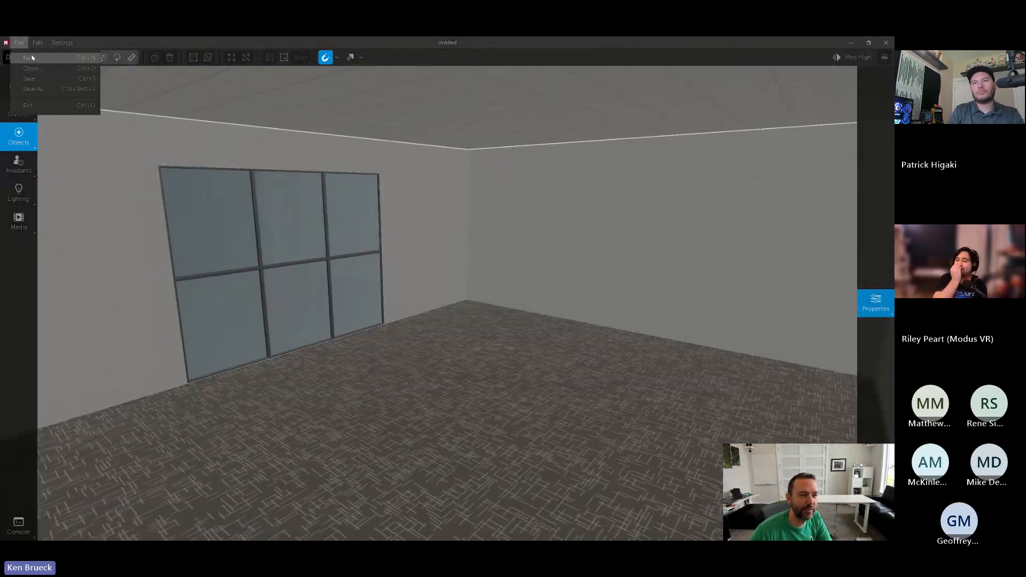
left_click(48, 70)
left_click(511, 303)
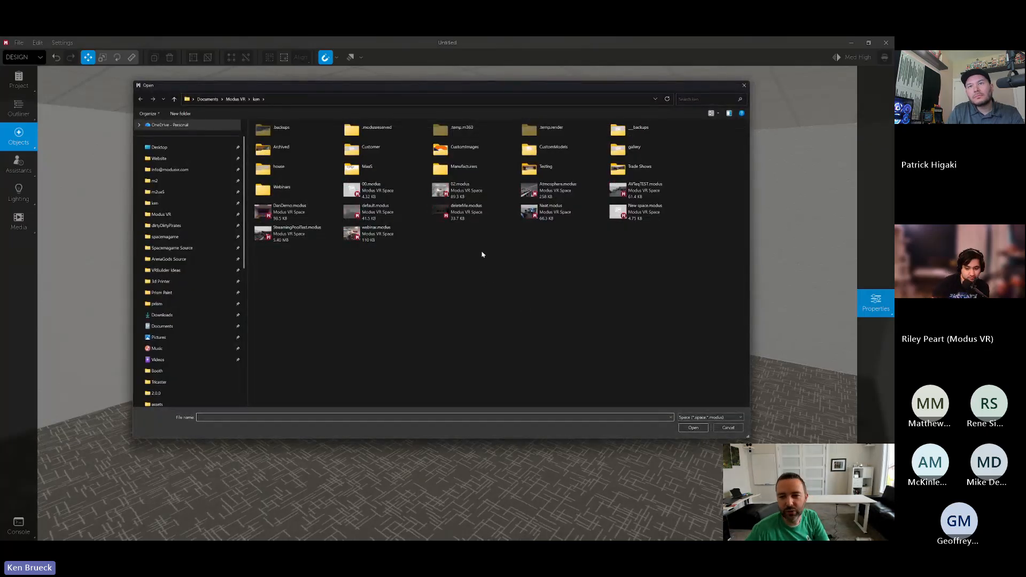
double_click(380, 213)
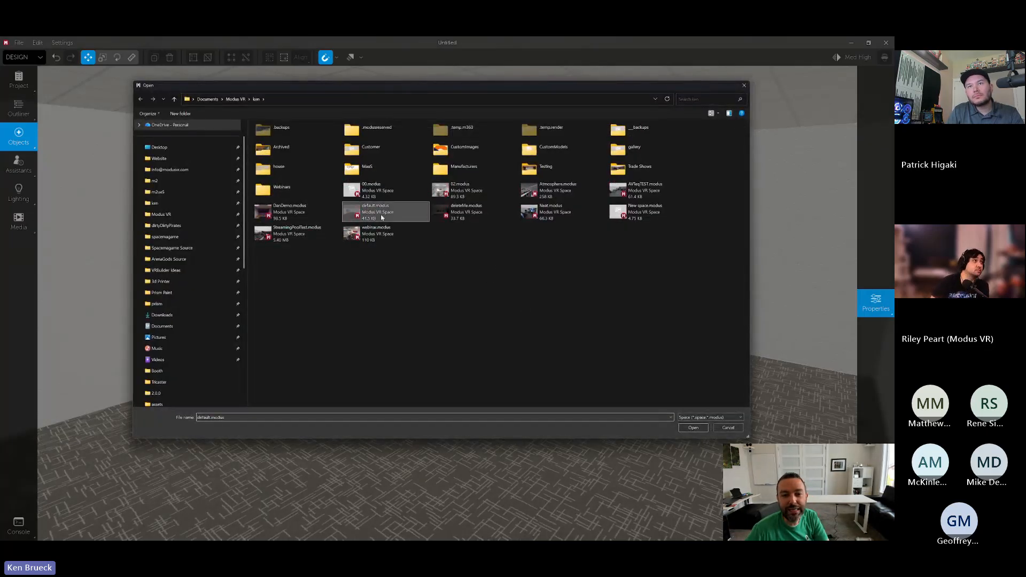
left_click(727, 428)
- Create another new space without the custom default file in place
left_click(19, 43)
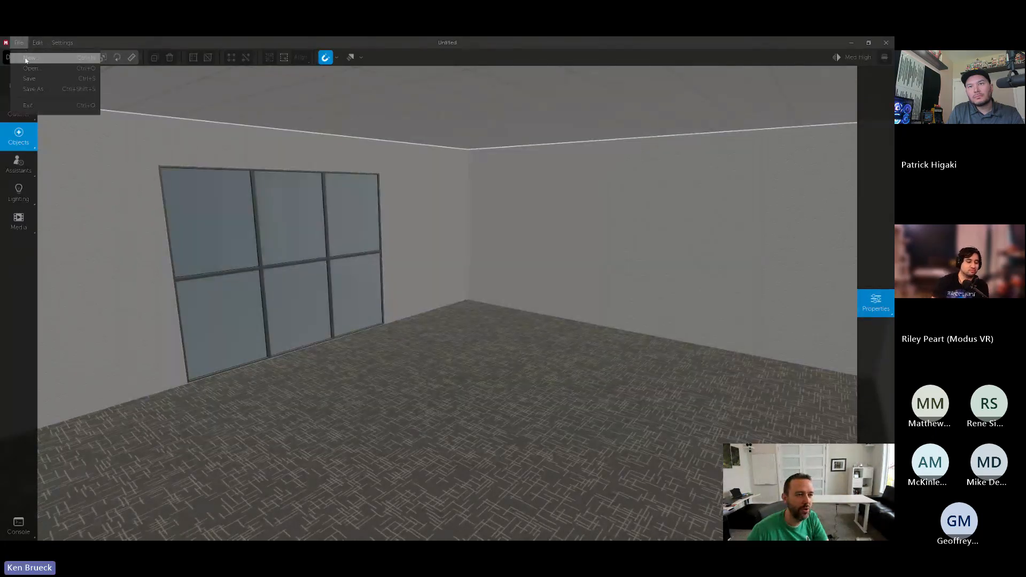
left_click(26, 59)
left_click(512, 304)
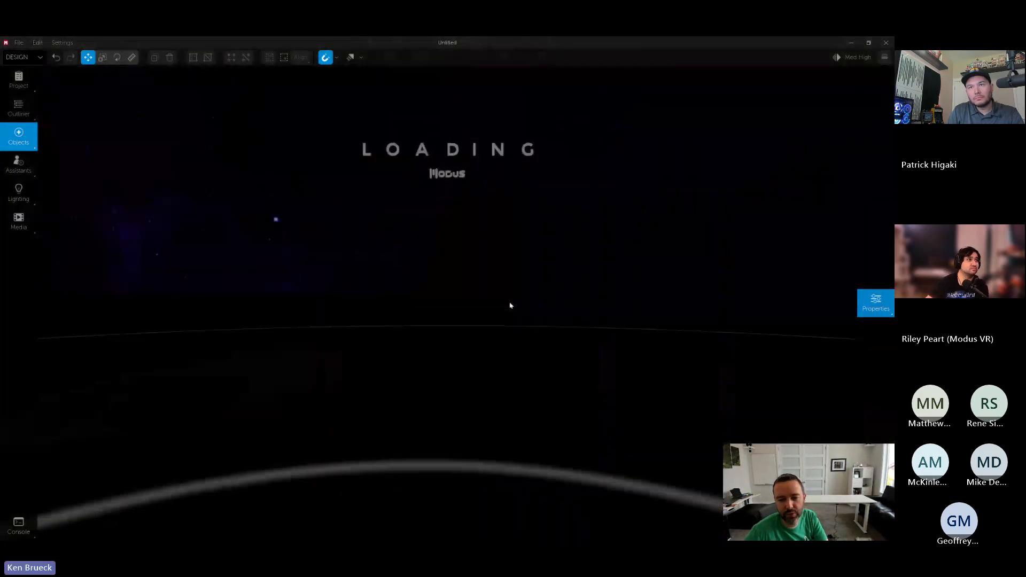
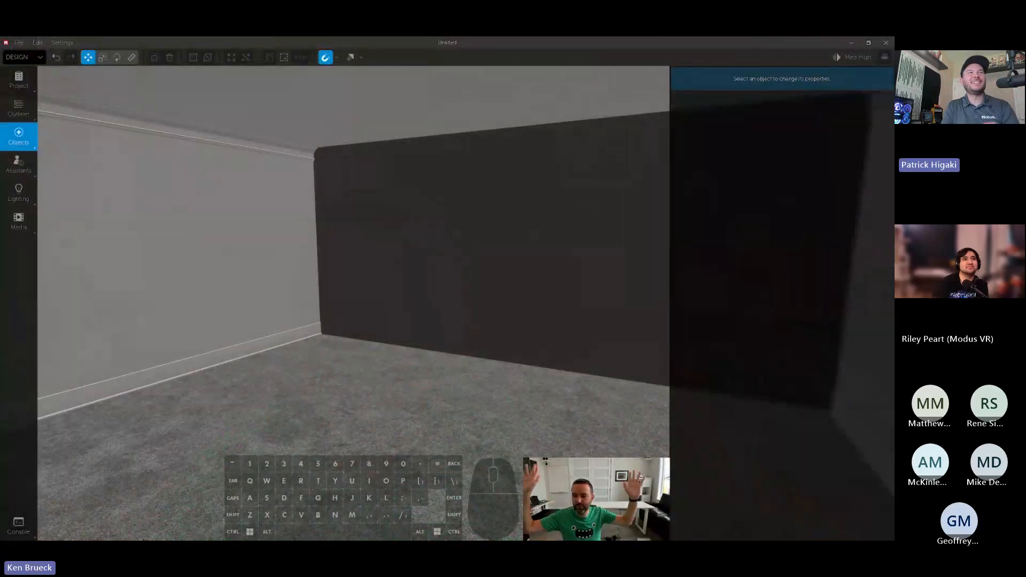
- Place three Commercial windows at uneven heights along one light side wall of the room
right_click_drag(587, 267, 610, 284)
right_click_drag(400, 236, 404, 271)
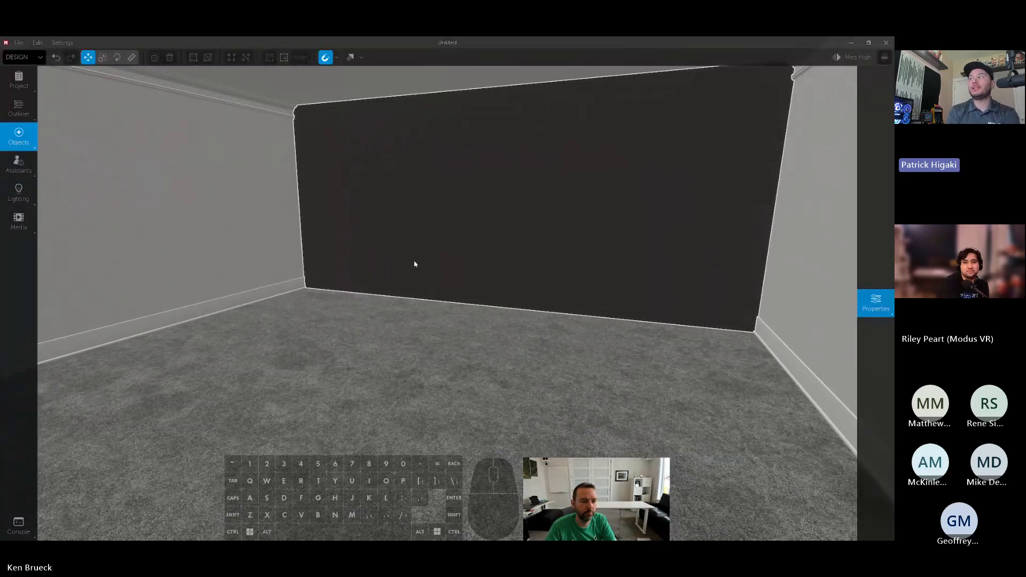
left_click(11, 147)
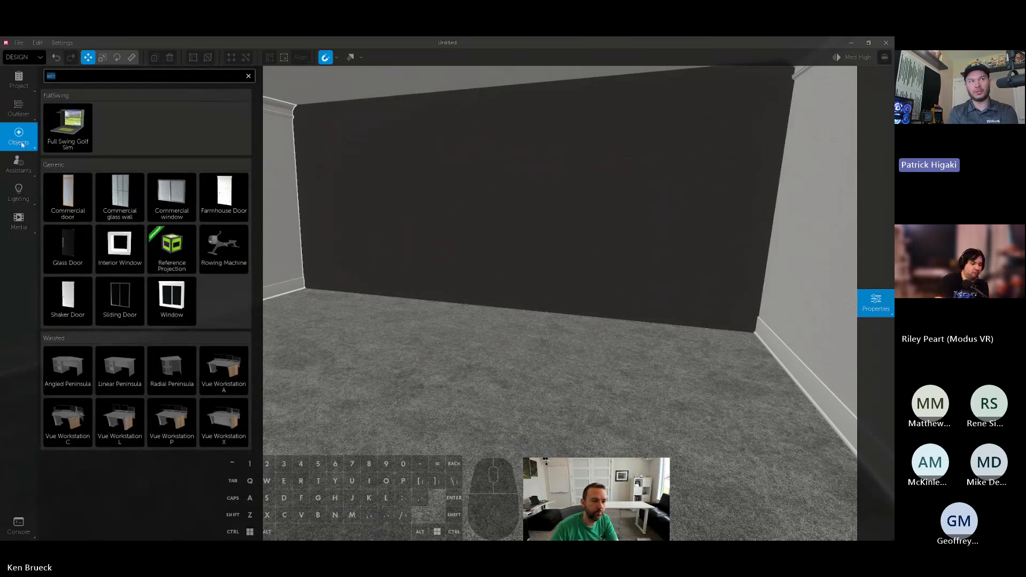
left_click_drag(167, 189, 217, 190)
key("w")
key("d")
right_click_drag(216, 190, 478, 199)
left_click_drag(626, 201, 458, 251, "alt")
left_click_drag(458, 251, 243, 195, "alt")
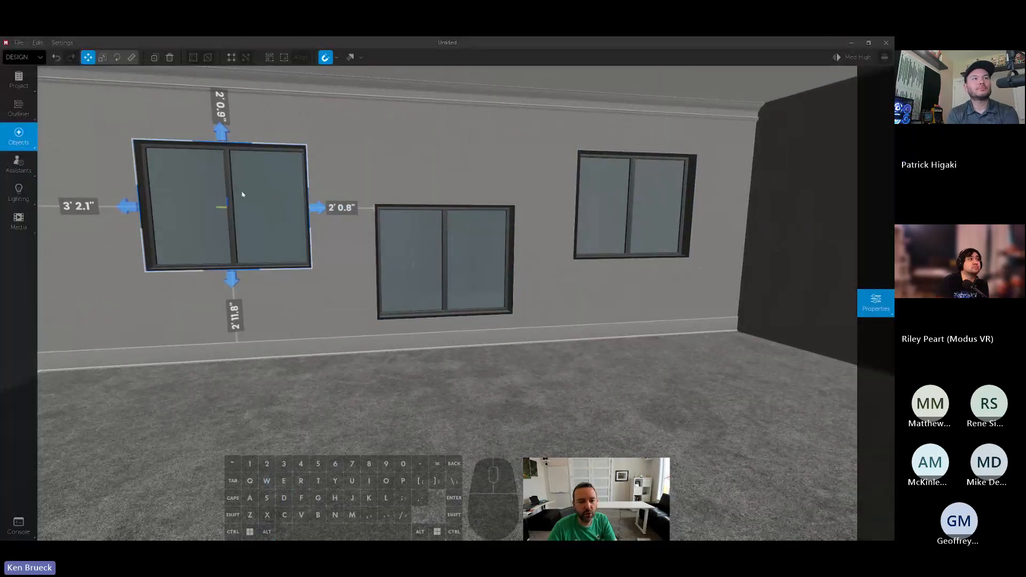
right_click_drag(243, 195, 497, 208)
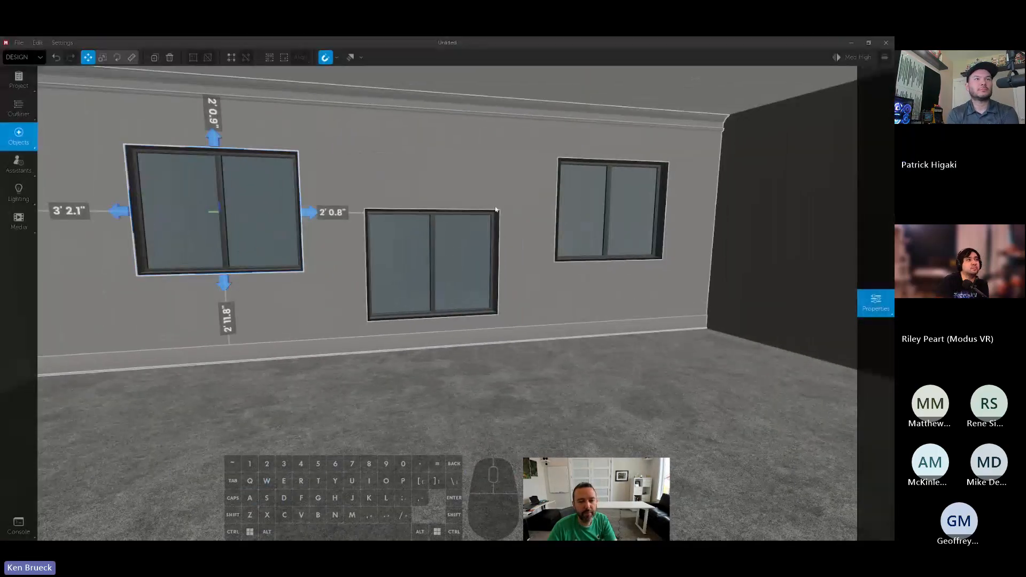
- Select all three windows, starting with the middle one, and align their tops to it
left_click(422, 243)
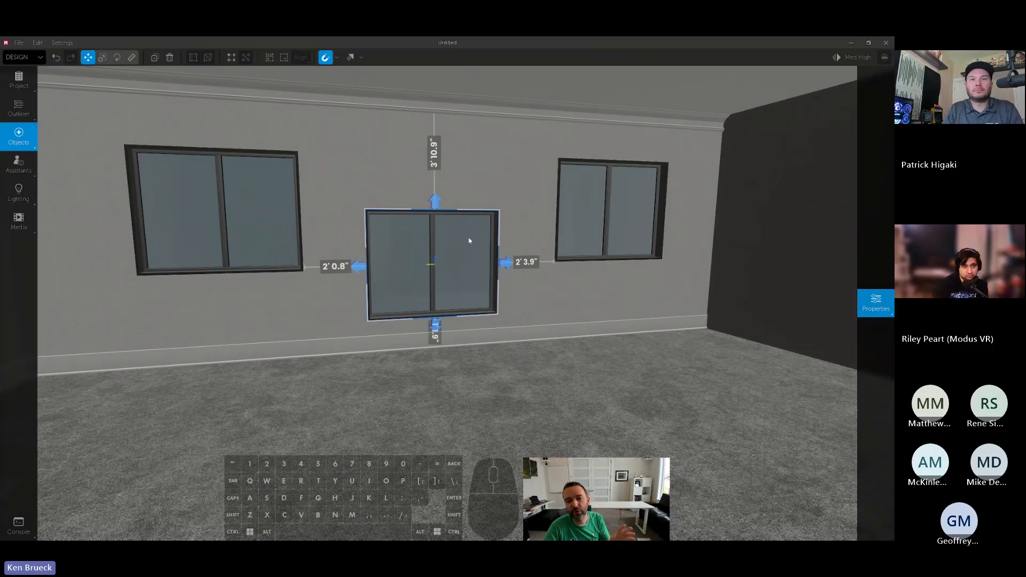
left_click(591, 209, "ctrl")
left_click(243, 210, "ctrl")
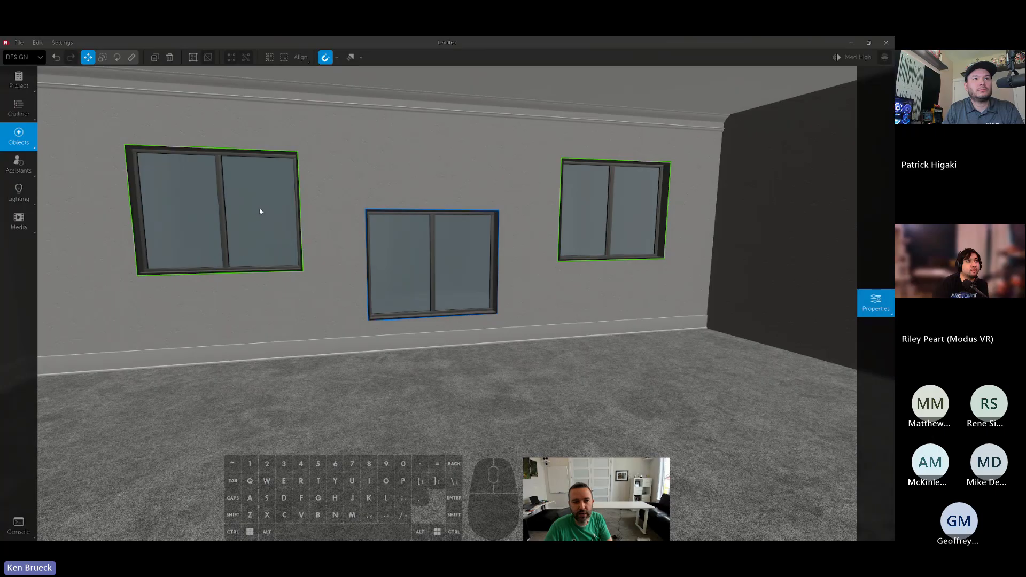
left_click(299, 59)
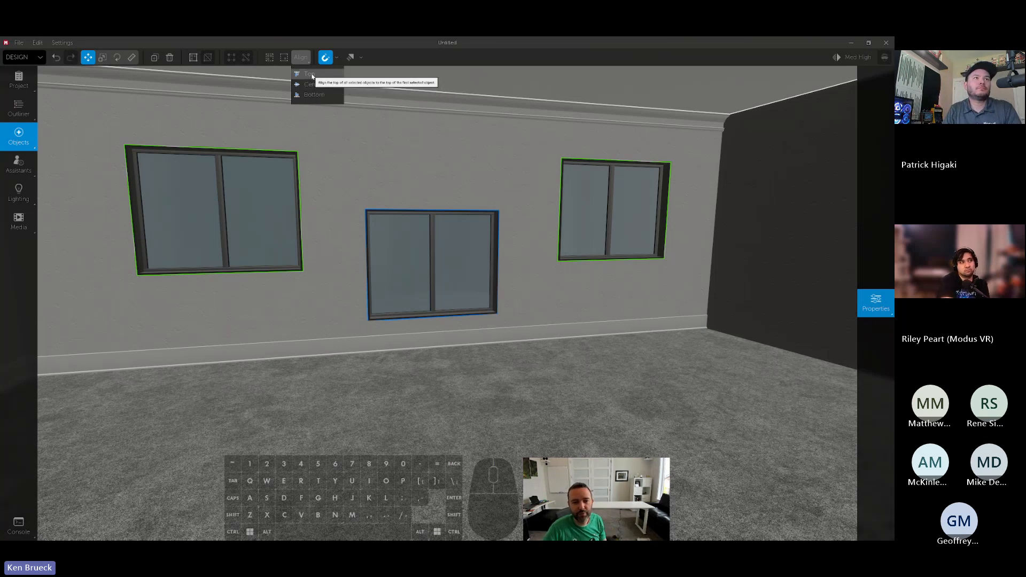
left_click(310, 74)
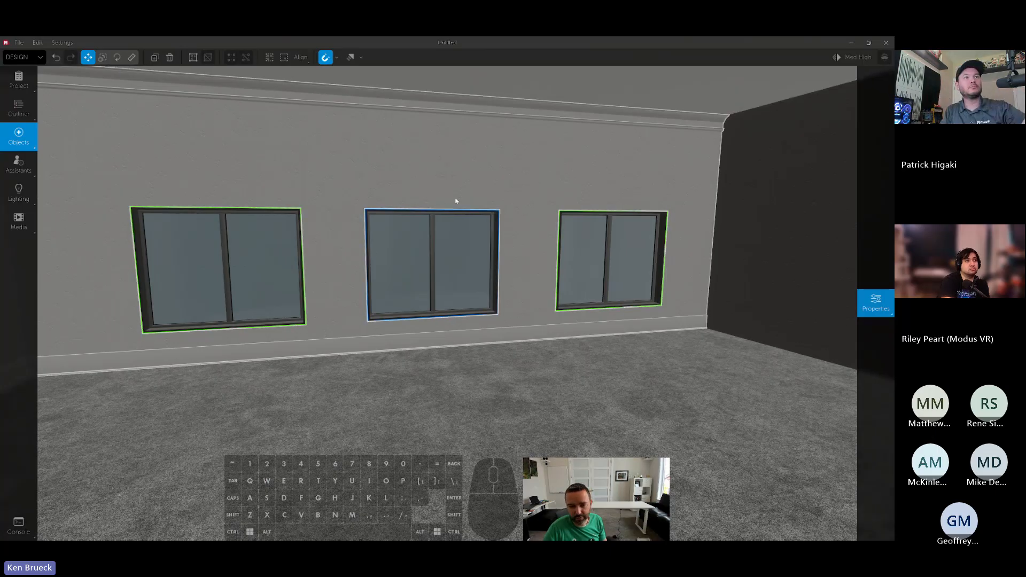
- Find the generic Ballroom Chair in the object library and place one on the floor near the windows
right_click_drag(455, 202, 527, 283)
mouse_move(16, 169)
type("chair")
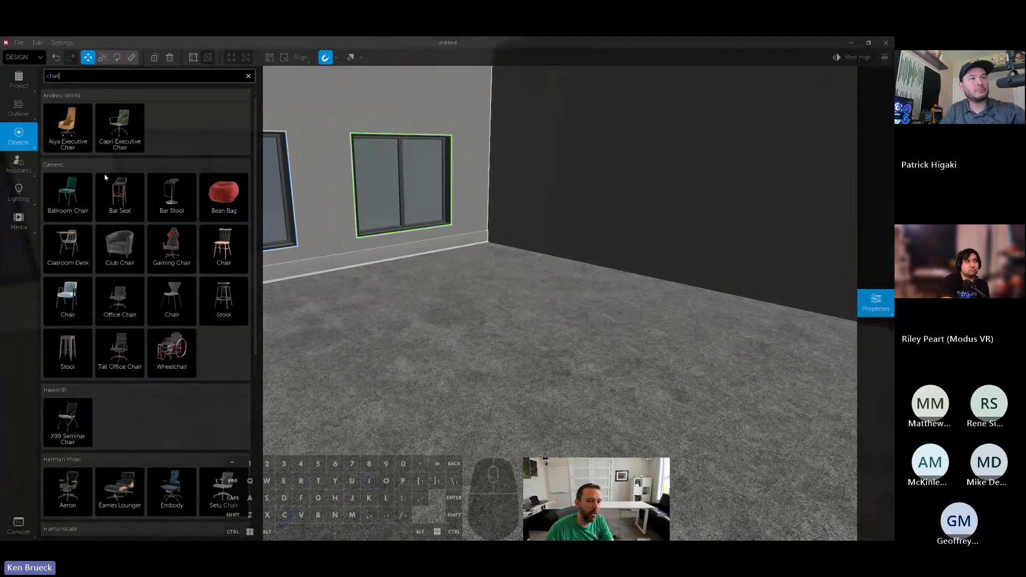
left_click_drag(80, 195, 472, 296)
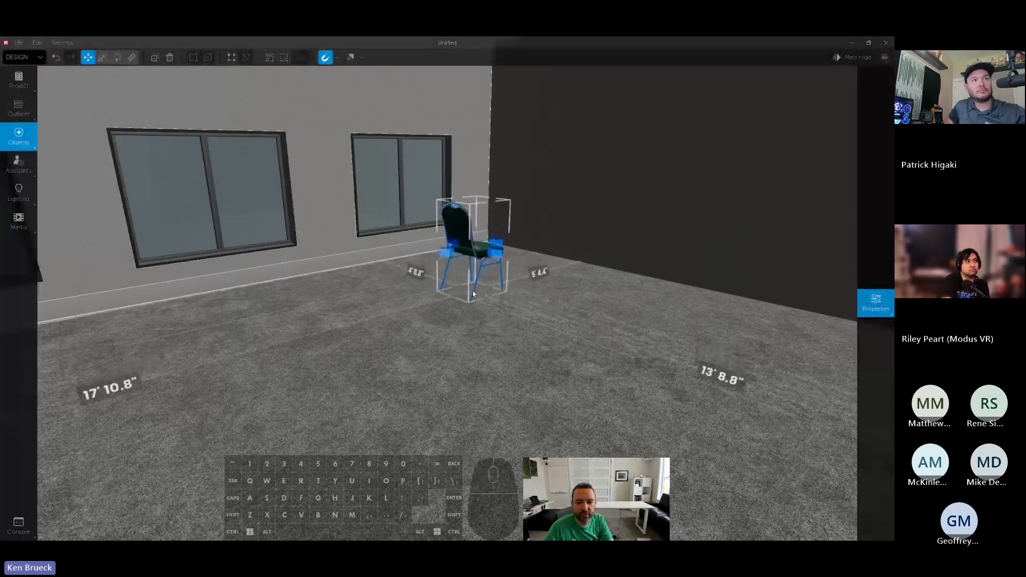
key("a")
right_click_drag(472, 296, 496, 291)
key("r")
key("a")
- Add two more copies of the ballroom chair at scattered spots near the window wall
left_click_drag(440, 240, 161, 321, "alt")
key("s")
key("a")
key("space")
right_click_drag(160, 321, 171, 323)
left_click_drag(348, 330, 283, 339)
key("w")
right_click_drag(283, 340, 267, 331)
key("a")
key("d")
- Place a Laser line object on the floor between the chairs, projecting parallel to the window wall
left_click(20, 137)
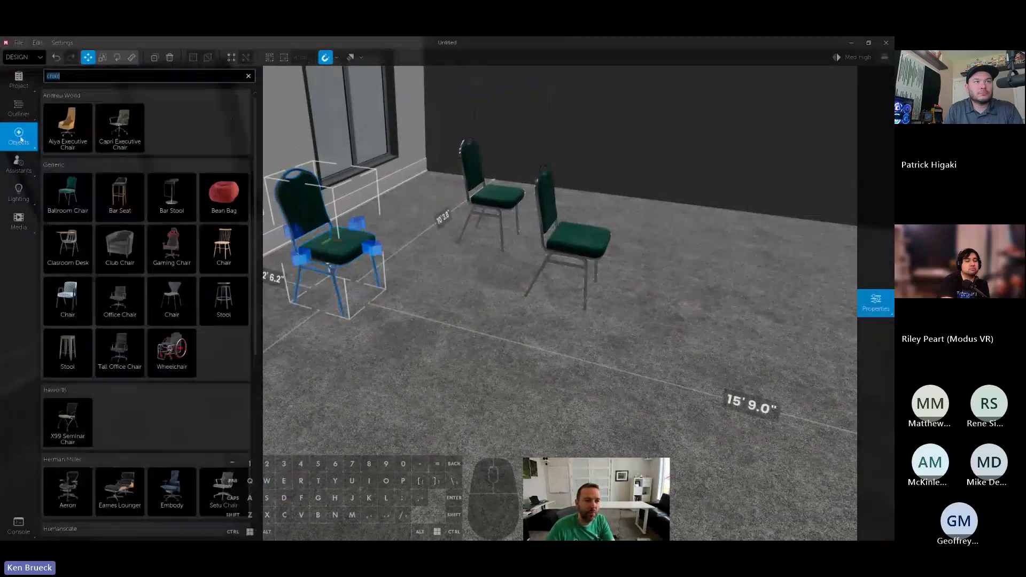
type("laser")
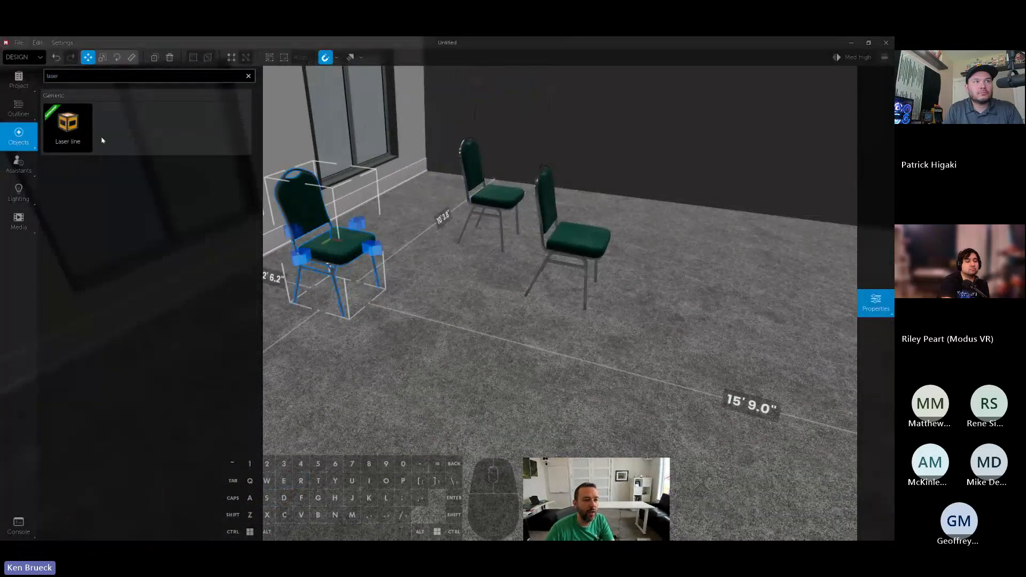
left_click_drag(77, 134, 396, 254)
key("w")
key("space")
right_click_drag(397, 254, 420, 268)
- Move the three ballroom chairs onto the red laser line so they form a straight row
left_click_drag(338, 342, 227, 354)
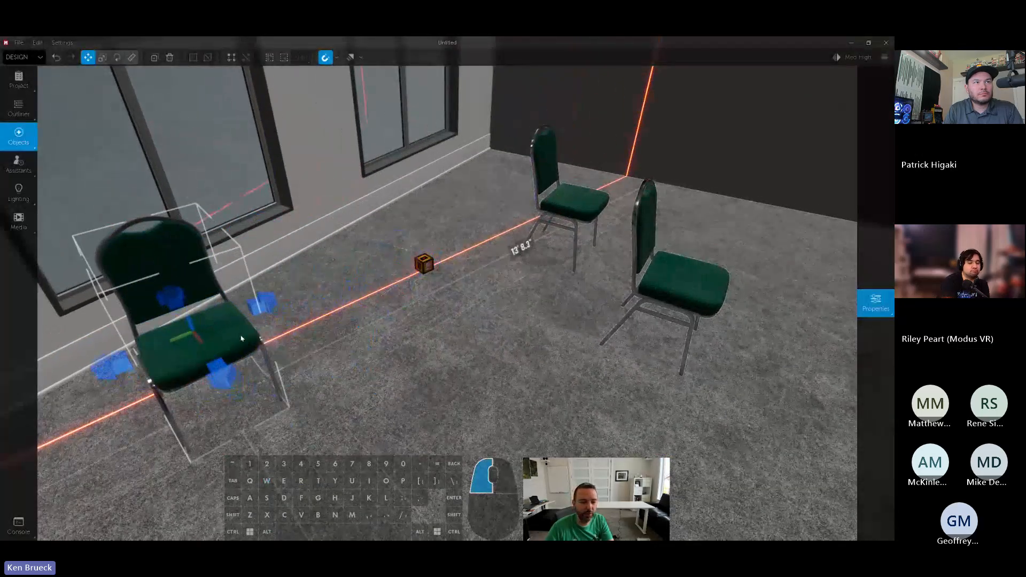
left_click_drag(705, 293, 383, 288)
left_click_drag(571, 218, 507, 233)
key("s")
key("d")
right_click_drag(507, 233, 479, 234)
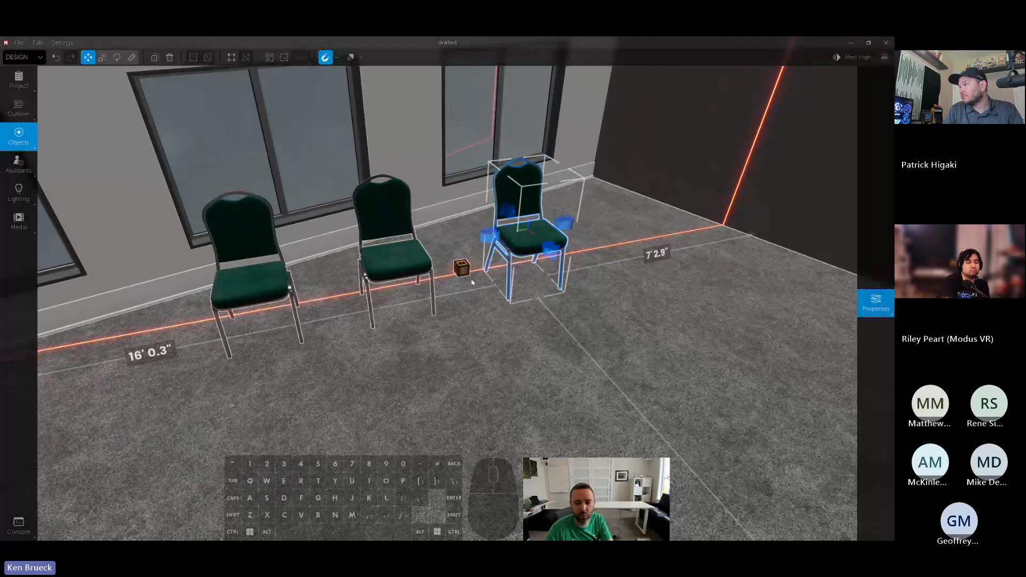
- Check the chair row against the laser line, and delete the Laser line object from the floor
key("shift+w")
right_click_drag(464, 272, 431, 299)
key("d")
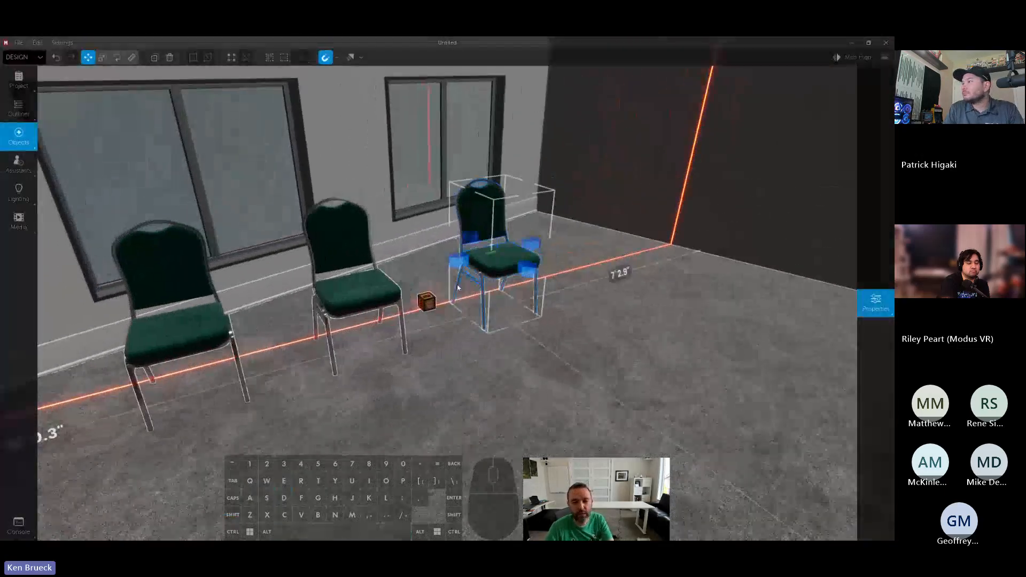
left_click(430, 299)
key("Delete")
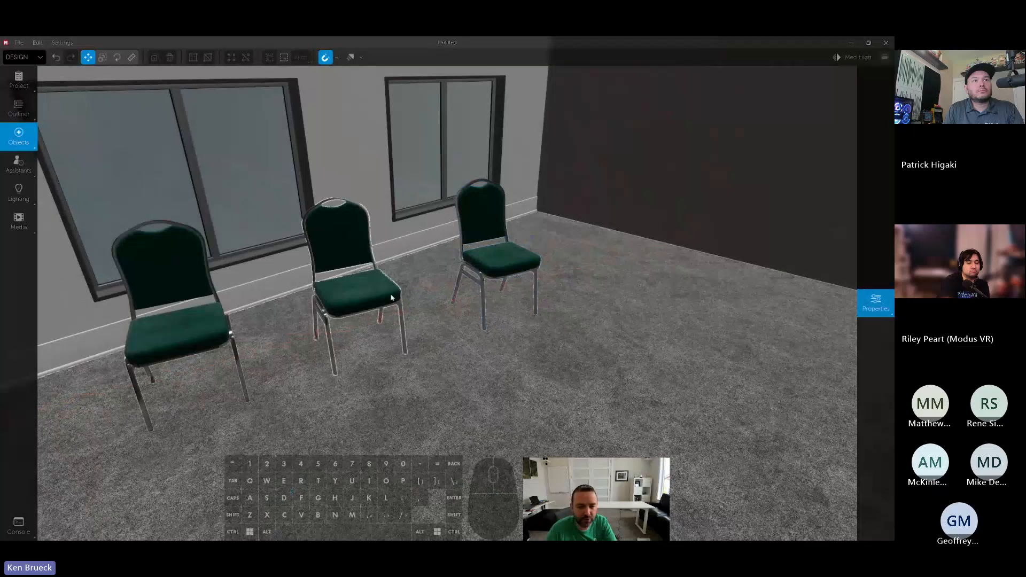
- Add three more copies of the ballroom chair across from the row, rotating them to different directions
left_click(360, 301)
key("a")
key("s")
right_click_drag(360, 300, 423, 308)
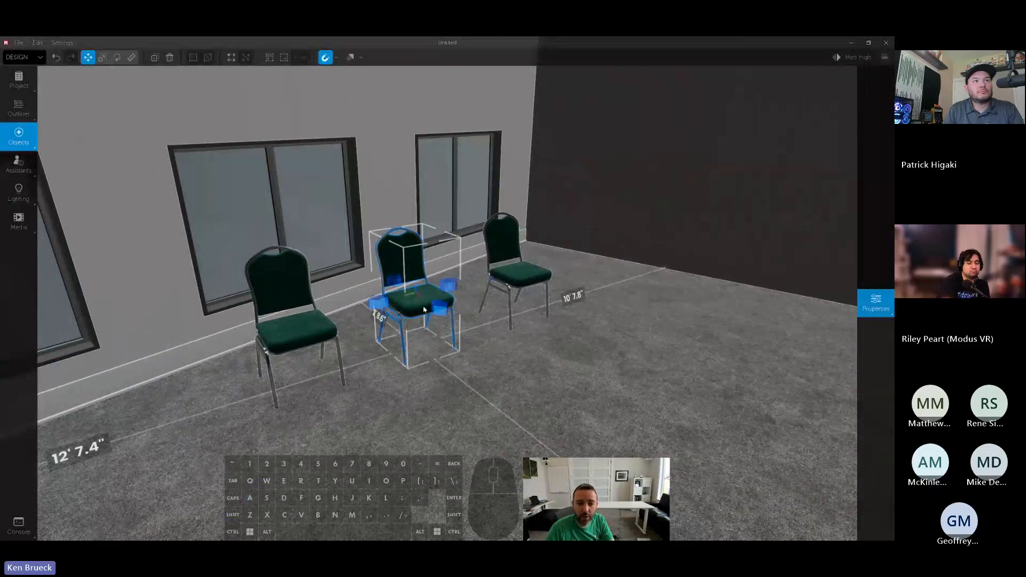
left_click_drag(412, 303, 533, 428, "alt")
scroll(732, 369, "down", 3)
scroll(533, 427, "down", 1)
right_click_drag(532, 428, 536, 409)
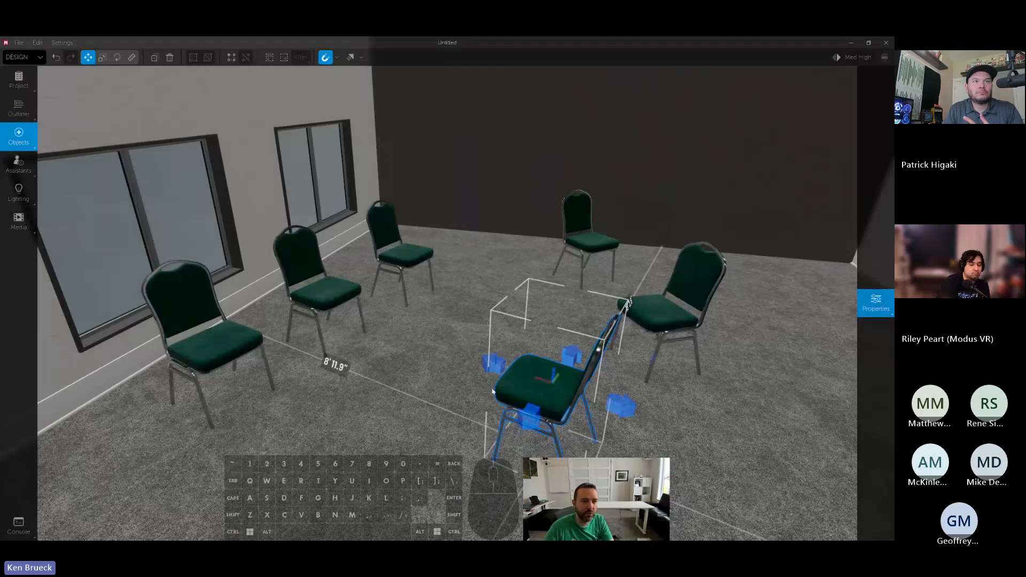
- Select all matching ballroom chairs at once, group them, and move the group away from the windows
left_click(270, 58)
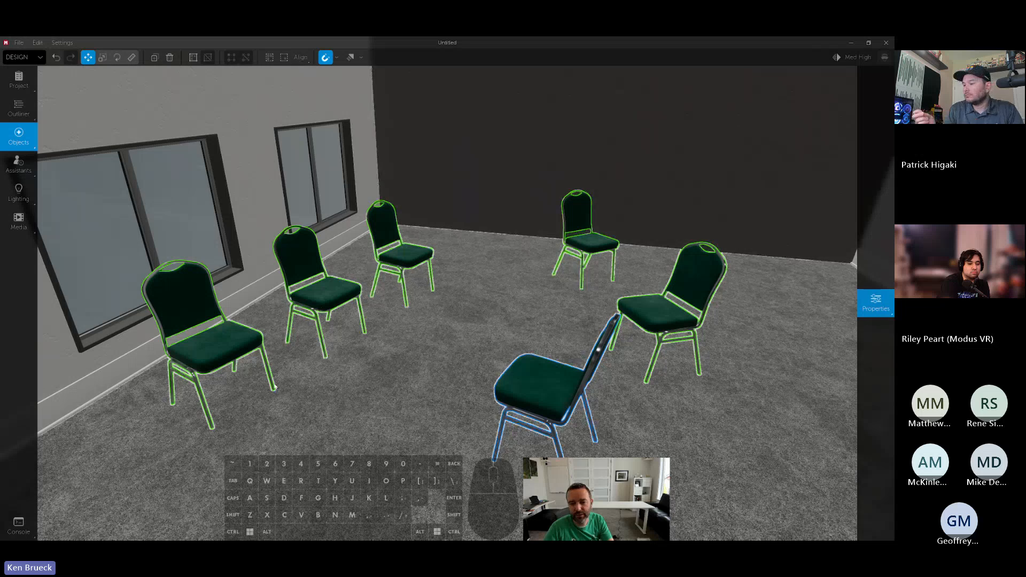
right_click_drag(529, 298, 530, 303)
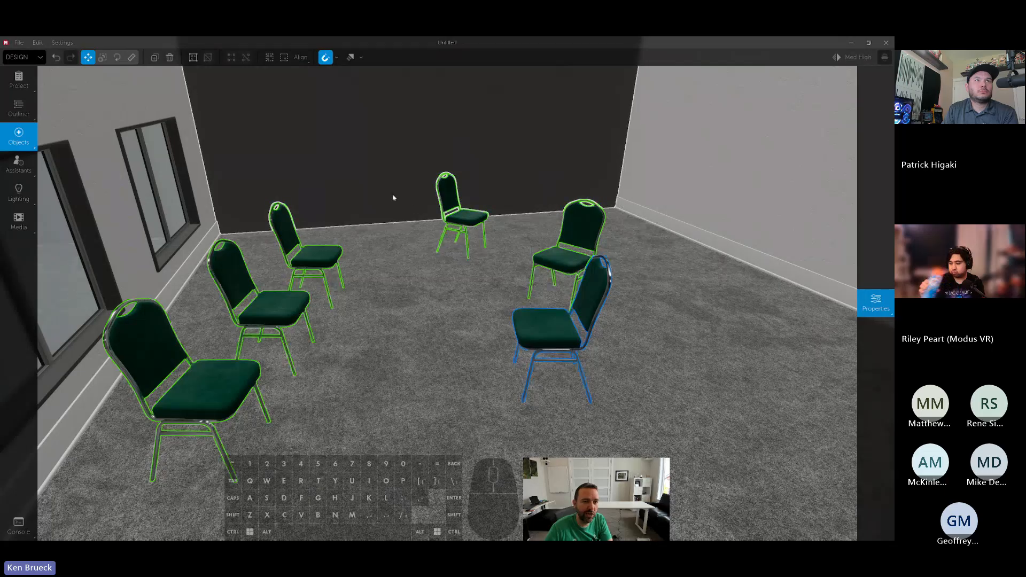
left_click(193, 60)
left_click_drag(318, 258, 387, 274)
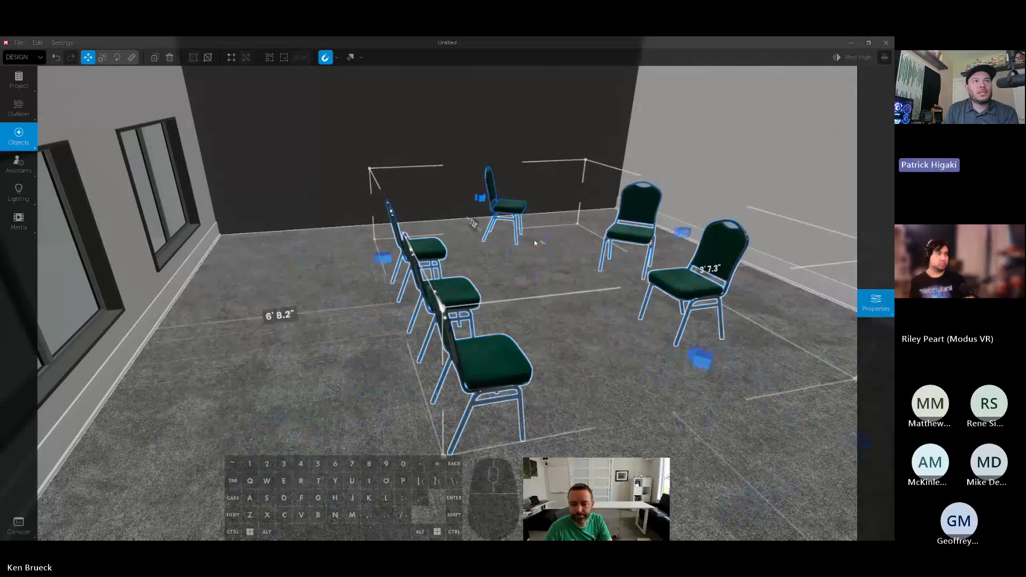
- Ungroup the ballroom chairs and delete all but the nearest one in the row
key("ctrl+shift+g")
left_click(544, 265)
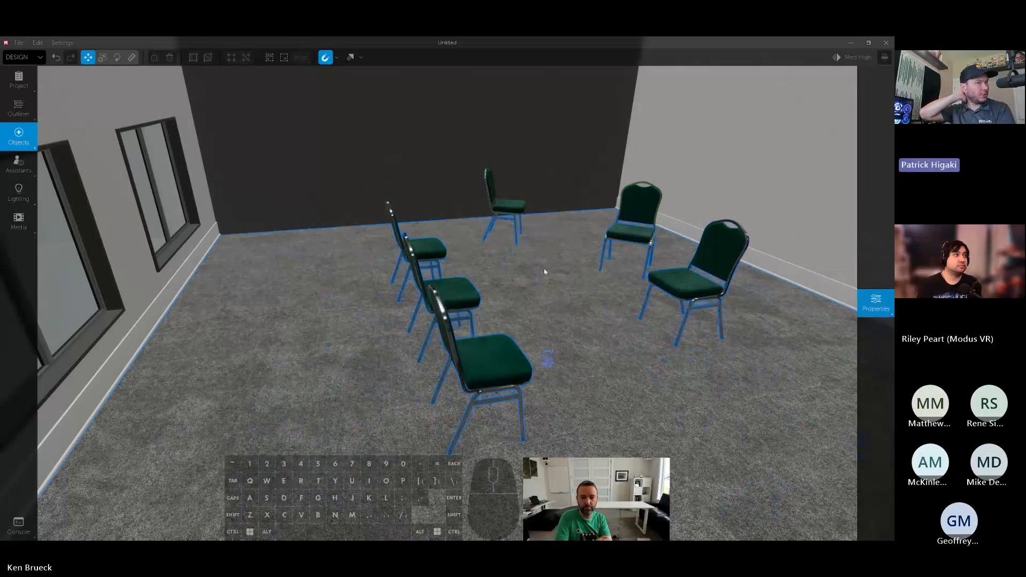
left_click(681, 284)
key("Delete")
left_click(634, 231)
key("Delete")
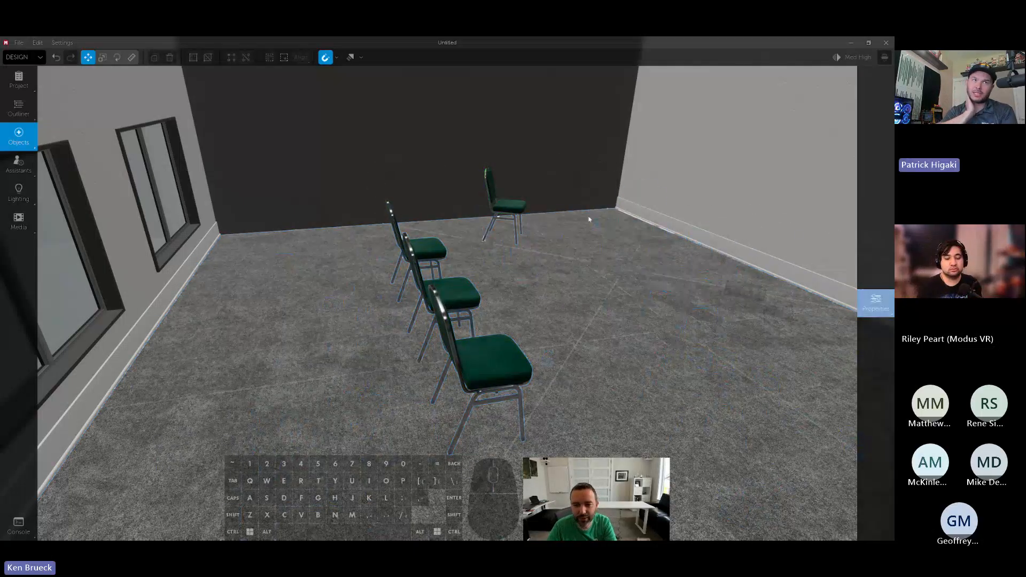
left_click(506, 206)
key("Delete")
left_click(427, 249)
key("Delete")
left_click(450, 292)
key("Delete")
- Rotate the remaining chair to face the dark wall and center it between the side walls
left_click_drag(496, 355, 325, 244)
scroll(455, 281, "down", 6)
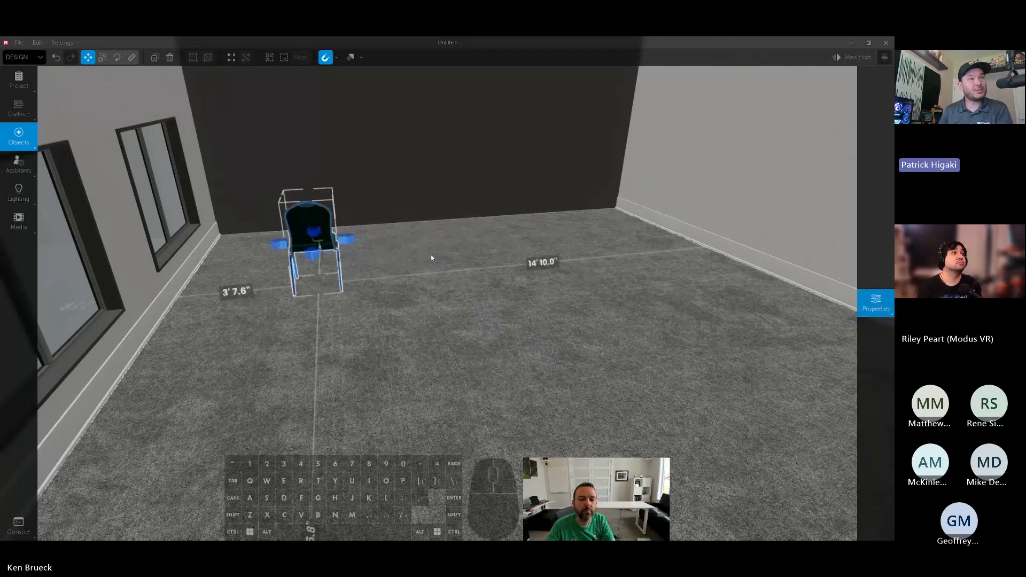
right_click_drag(431, 257, 369, 245)
left_click_drag(330, 226, 481, 314)
right_click_drag(631, 302, 591, 322)
key("d")
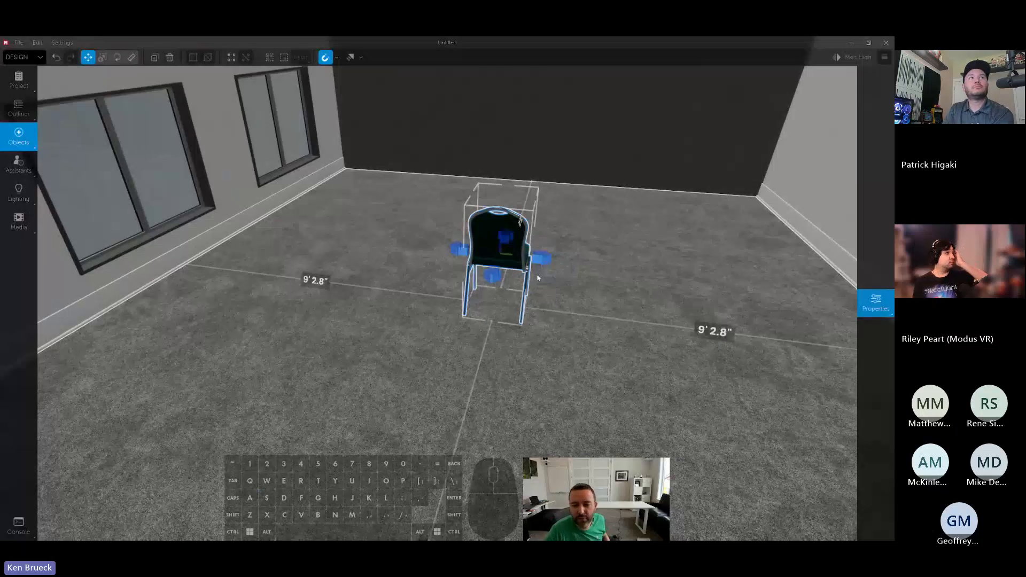
right_click_drag(563, 265, 564, 208)
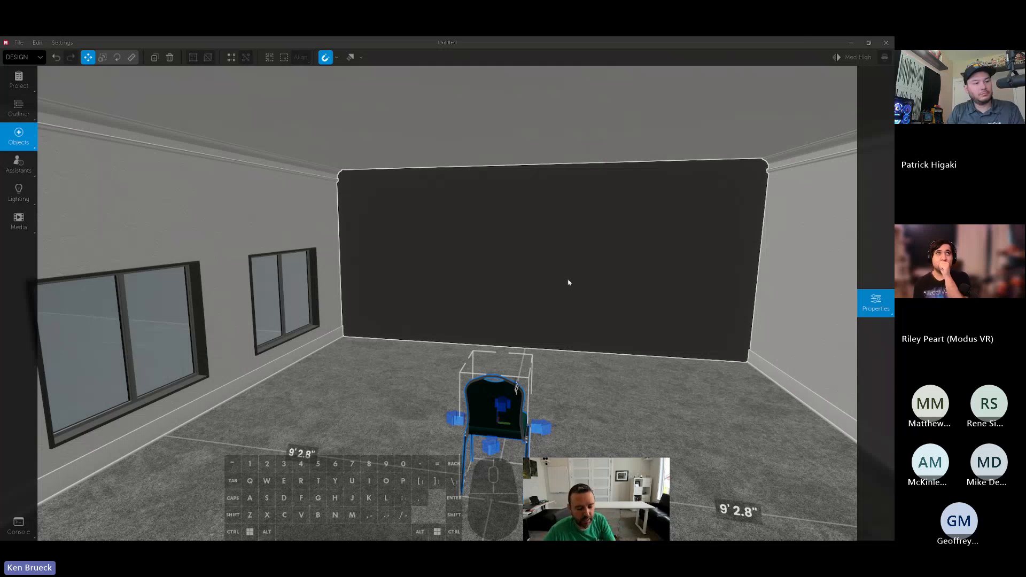
right_click_drag(568, 282, 577, 290)
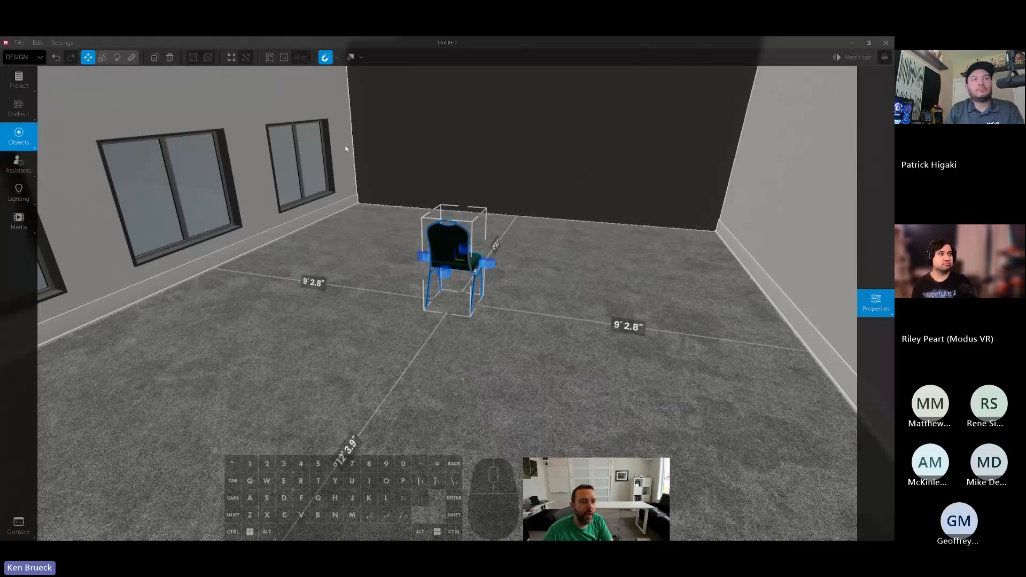
- Create an array from the ballroom chair and view its two instances from the front
left_click(230, 59)
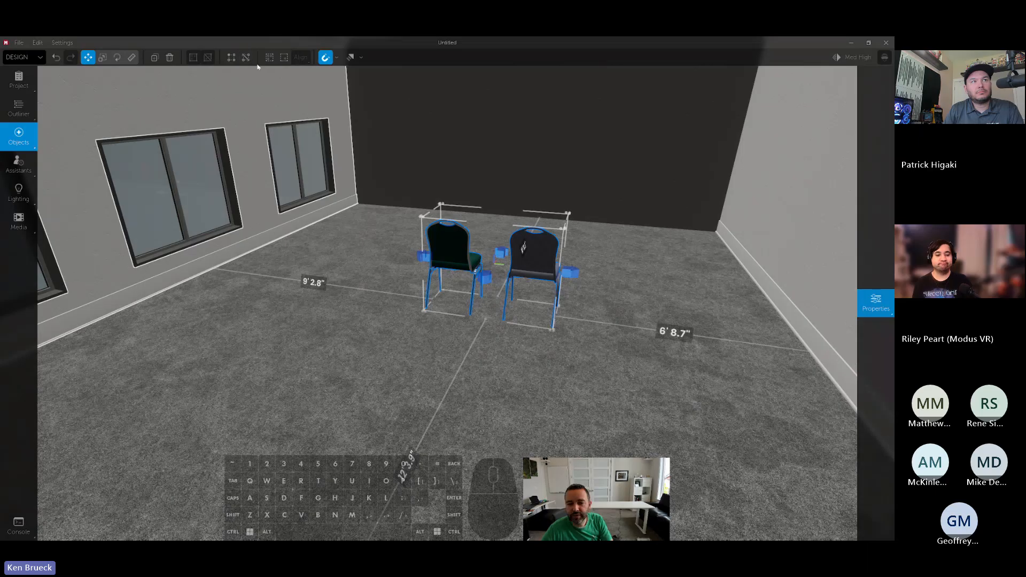
key("w")
key("d")
right_click_drag(451, 110, 222, 109)
key("s")
right_click_drag(577, 120, 577, 120)
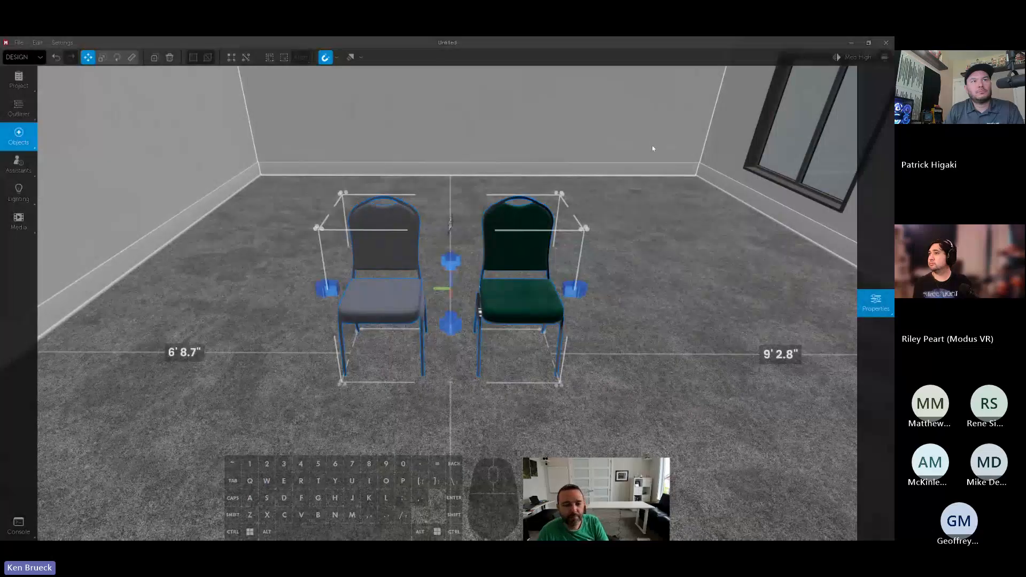
left_click(614, 233)
left_click(543, 287)
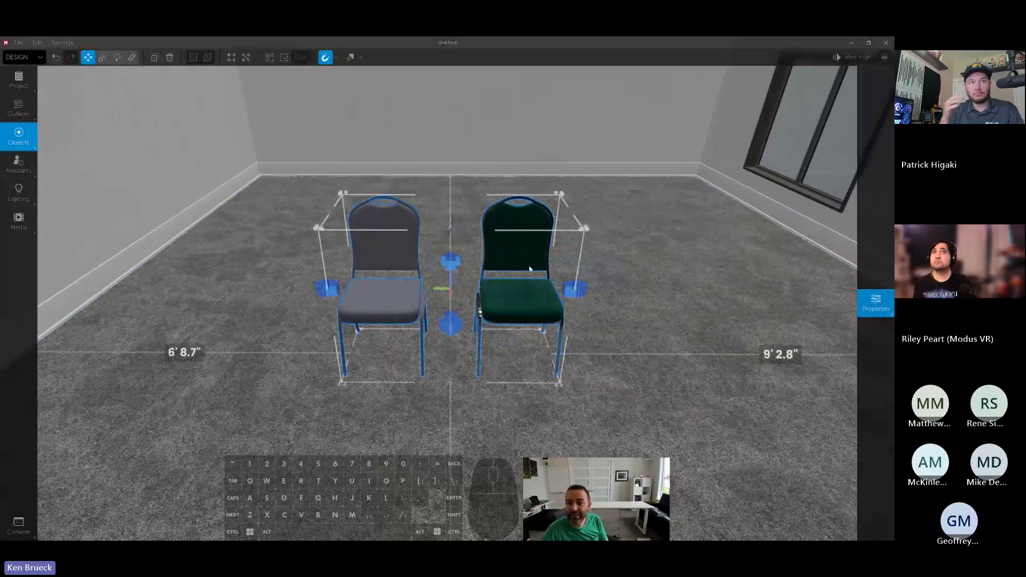
- Set the chair array's quantity along the green axis to 5 and shift the row toward the window wall
left_click(875, 302)
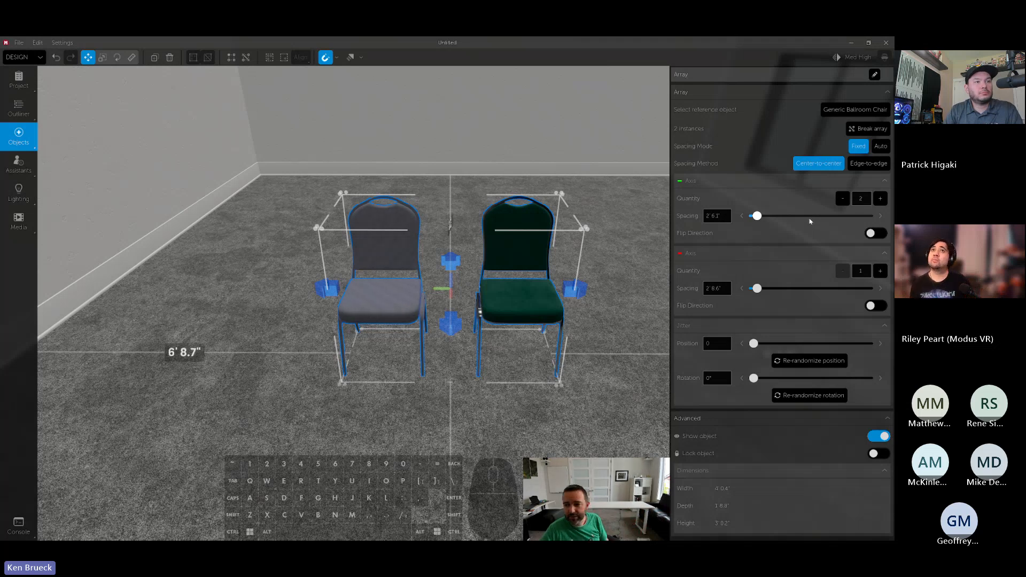
left_click(879, 201)
left_click(879, 201)
left_click_drag(514, 302, 719, 288)
left_click(875, 303)
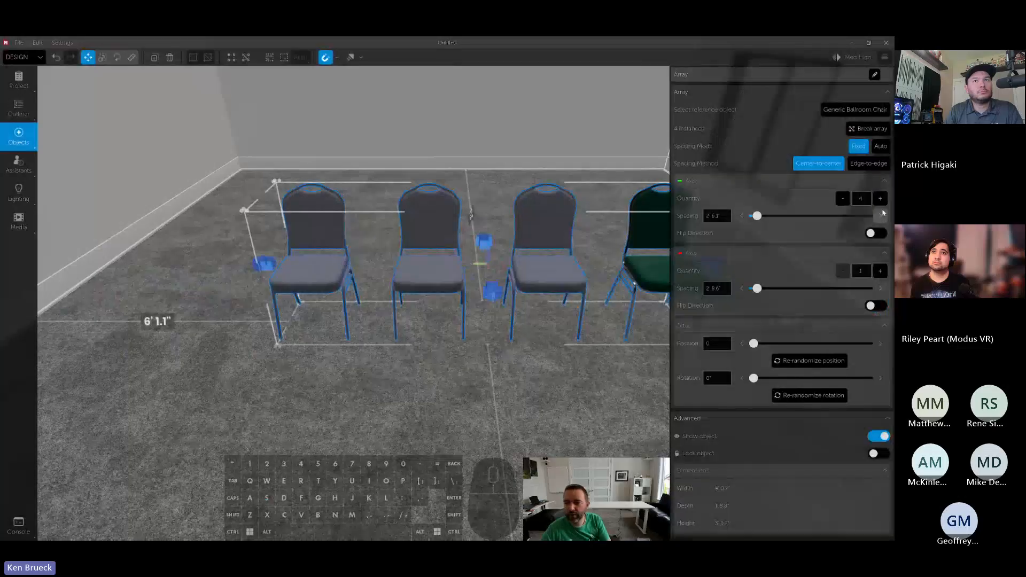
left_click(880, 199)
key("d")
mouse_move(559, 272)
right_mouse_down()
mouse_move(574, 273)
mouse_move(559, 273)
right_mouse_up()
key("a")
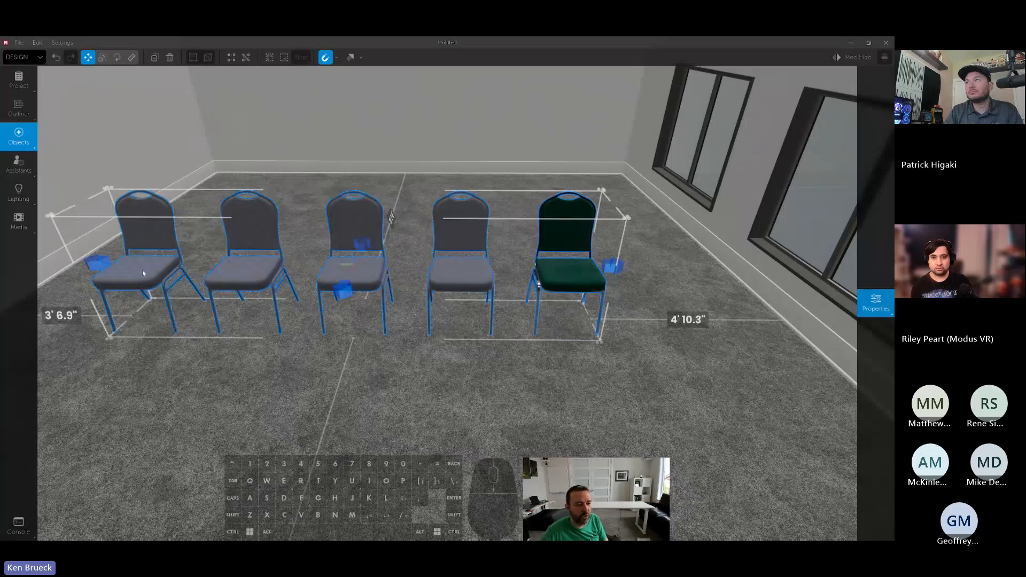
left_click(727, 222)
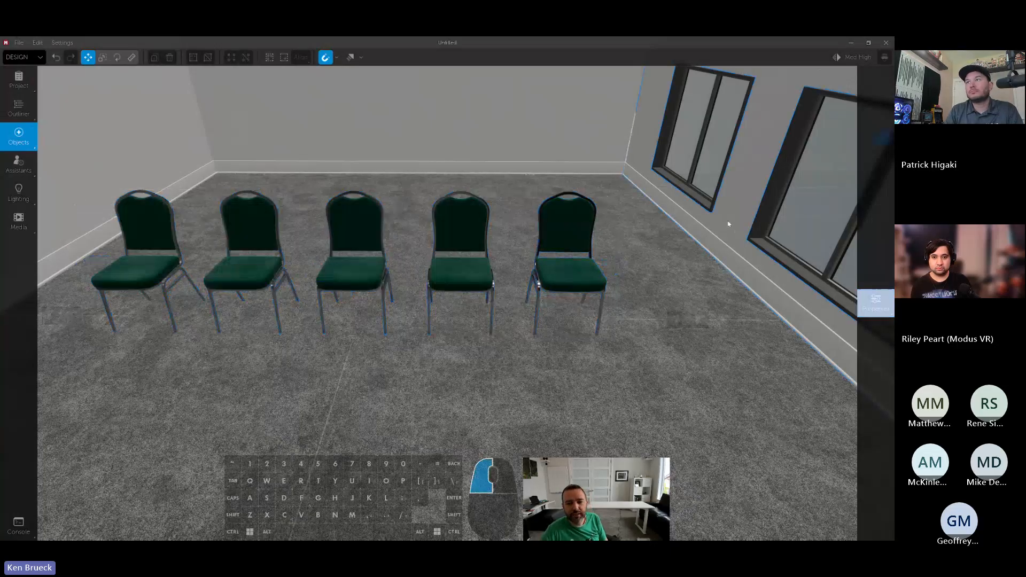
left_click(439, 280)
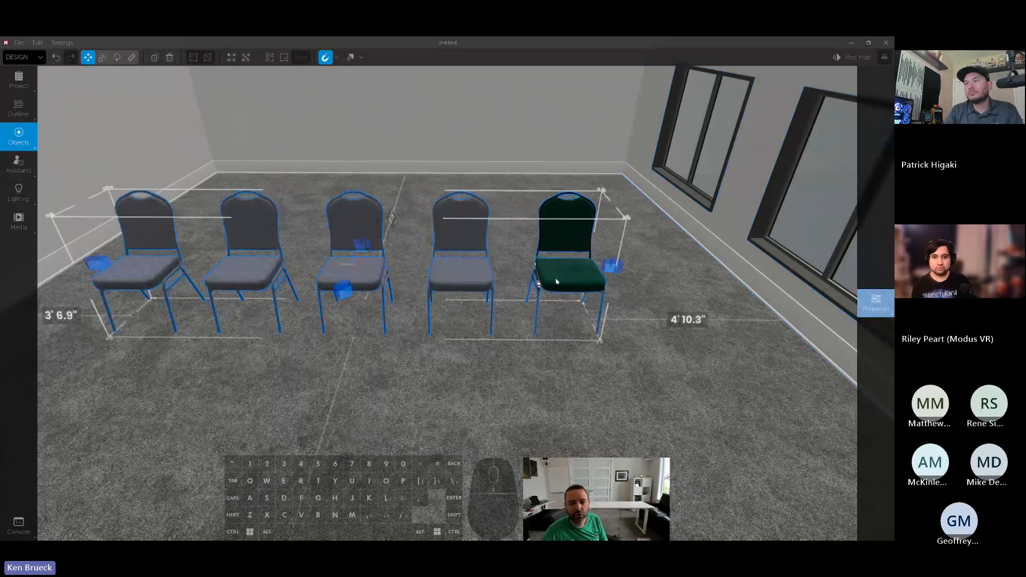
- Add a second row to the chair array with a red-axis quantity of 2 and flip that axis's direction
left_click_drag(439, 279, 447, 330)
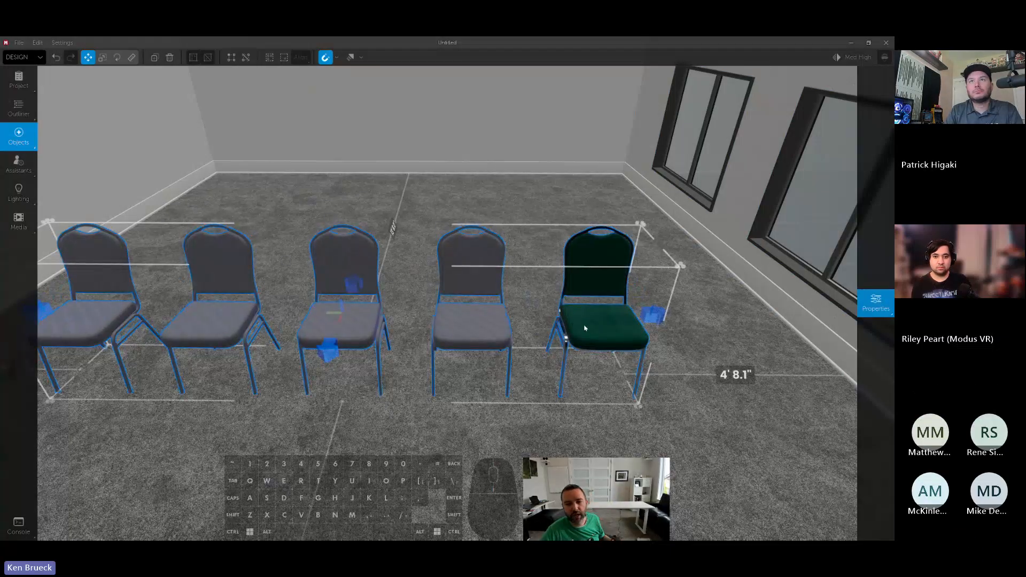
right_click_drag(584, 327, 608, 331)
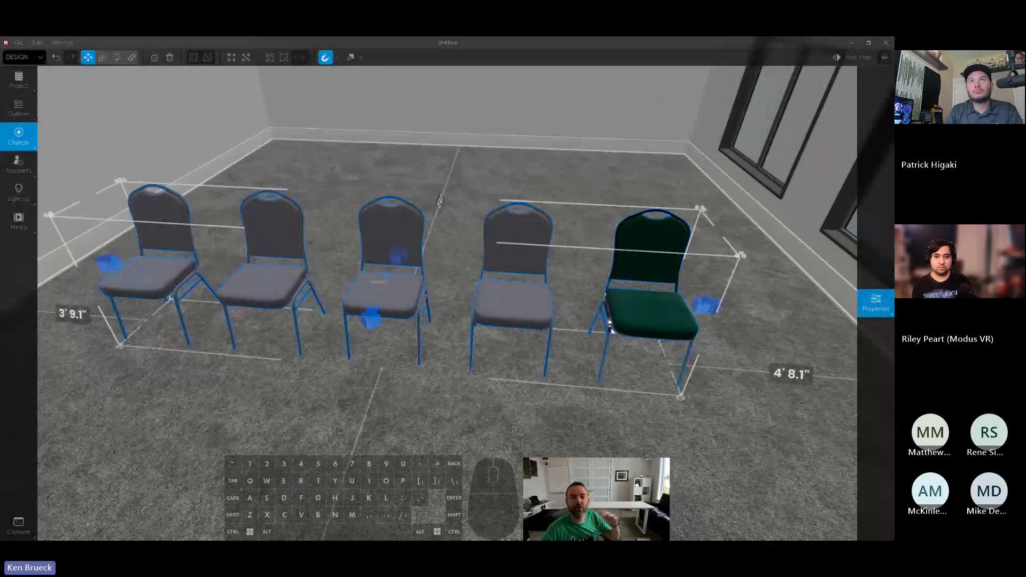
left_click(874, 303)
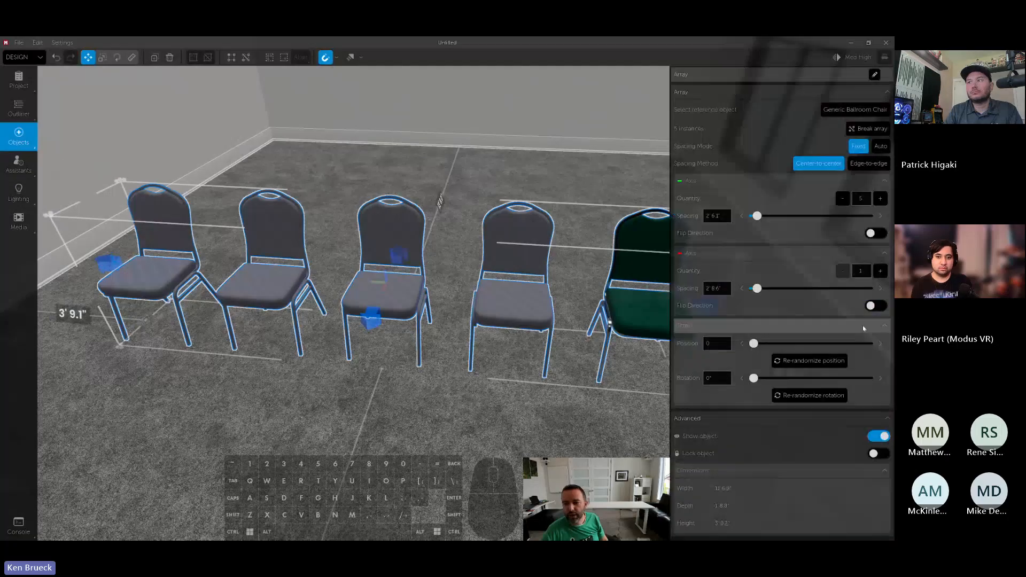
left_click(879, 272)
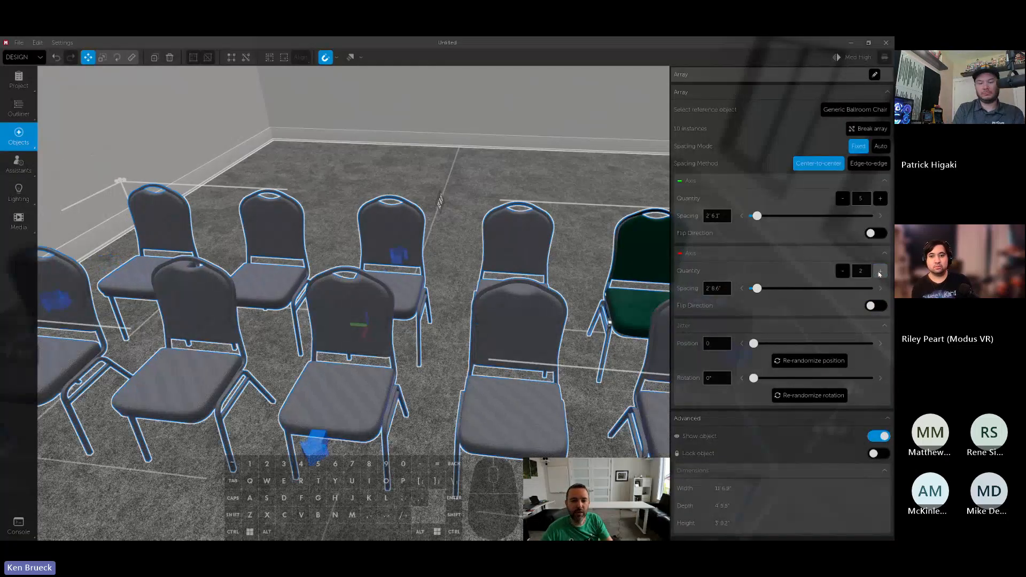
right_click_drag(530, 299, 468, 307)
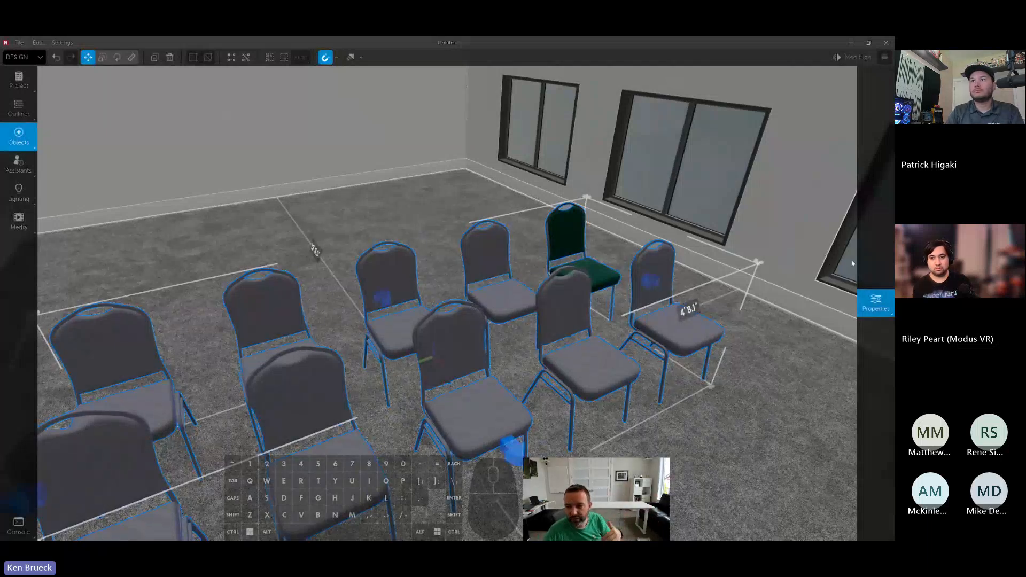
left_click(875, 302)
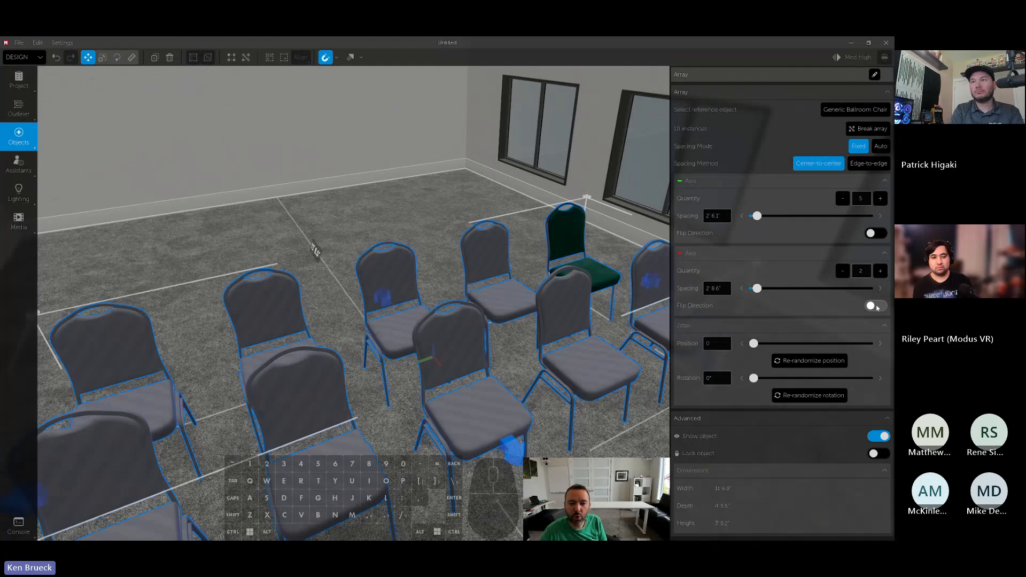
left_click(875, 306)
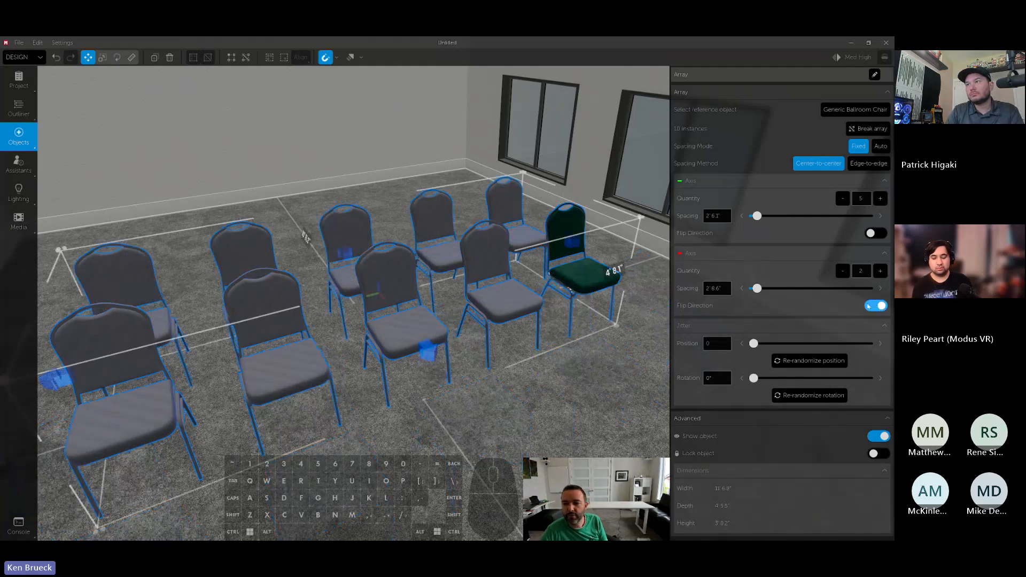
- Set the array spacing to 3' 6.5" along the red axis and 2' 9.7" along the green, keeping five chairs per row
mouse_move(757, 288)
left_mouse_down()
mouse_move(772, 288)
mouse_move(760, 288)
left_mouse_up()
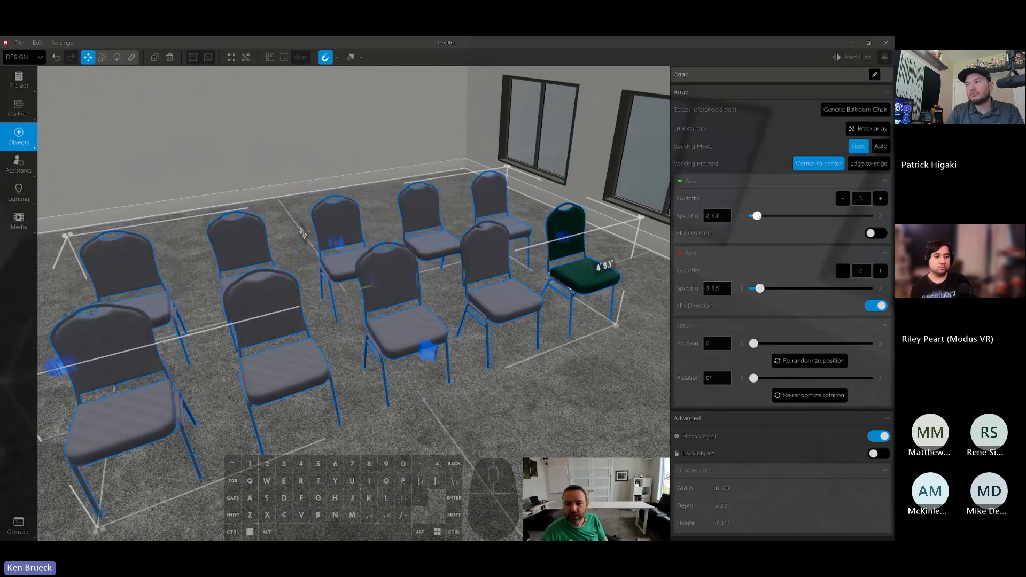
left_click_drag(757, 215, 757, 215)
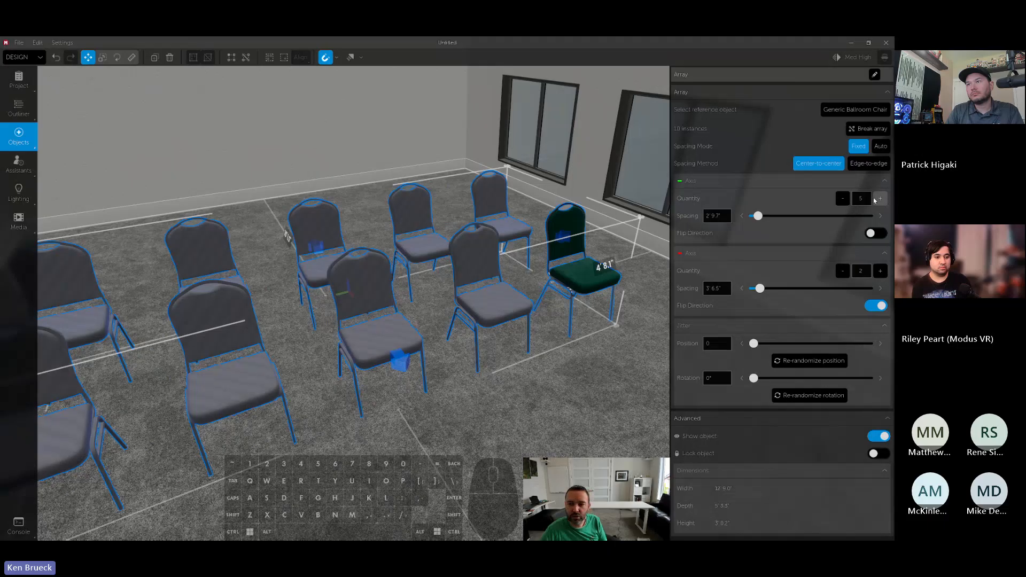
left_click(842, 198)
left_click(842, 198)
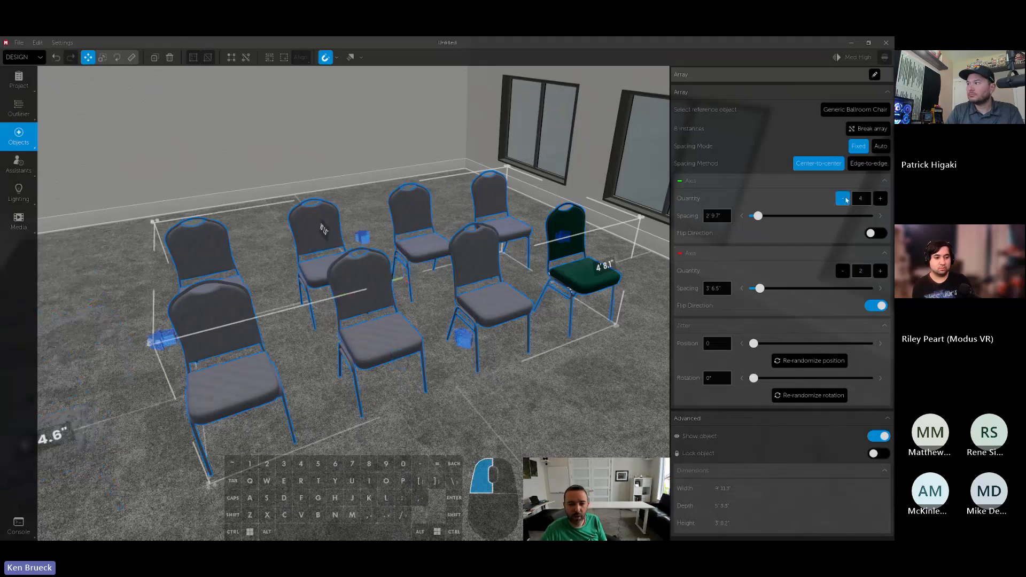
left_click(879, 198)
- Move the two-row chair array until it is centered between the side walls
right_click_drag(481, 291, 566, 287)
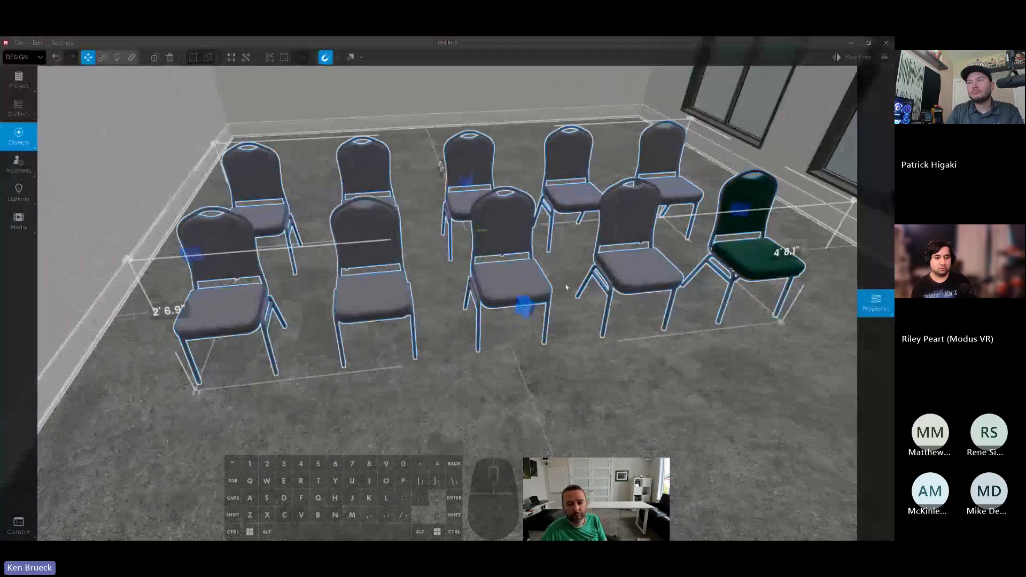
left_click_drag(528, 275, 577, 265)
right_click_drag(667, 324, 689, 321)
key("w")
key("s")
key("a")
key("d")
key("w")
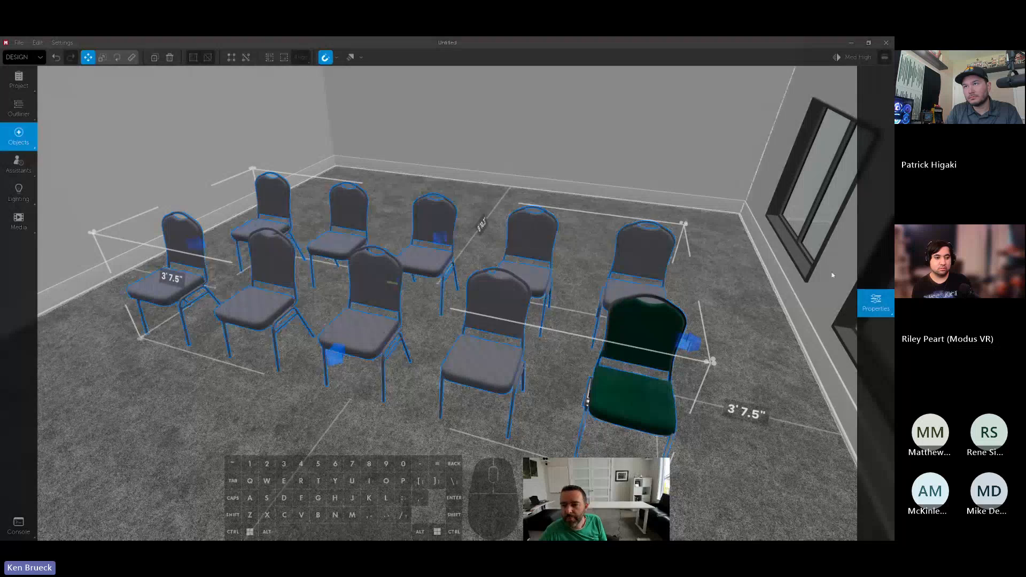
- Measure the distance between two neighboring front-row chairs, first between seat centers and then between facing edges
mouse_move(879, 299)
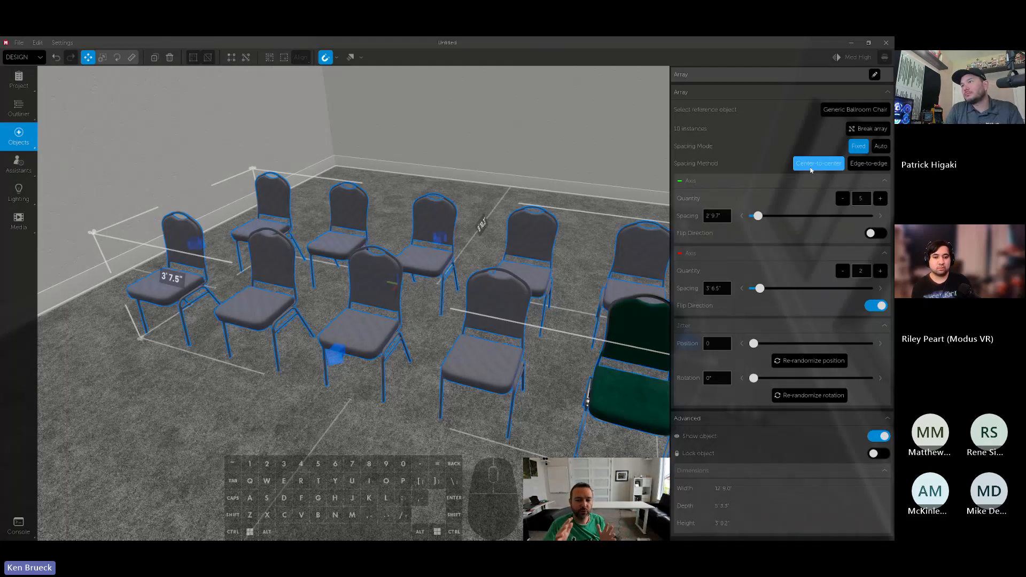
right_click_drag(502, 299, 566, 315)
key("t")
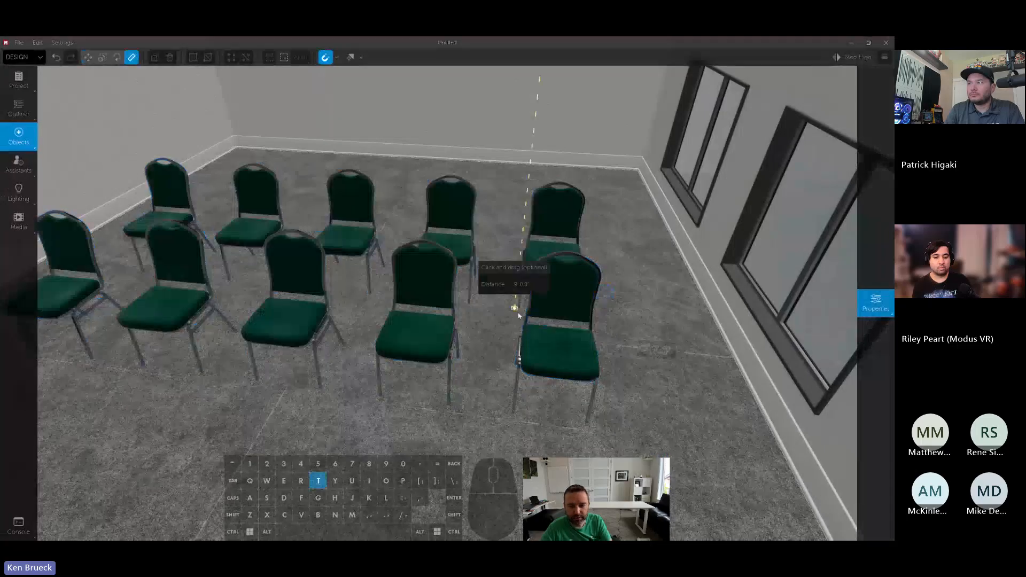
left_click_drag(556, 347, 419, 335)
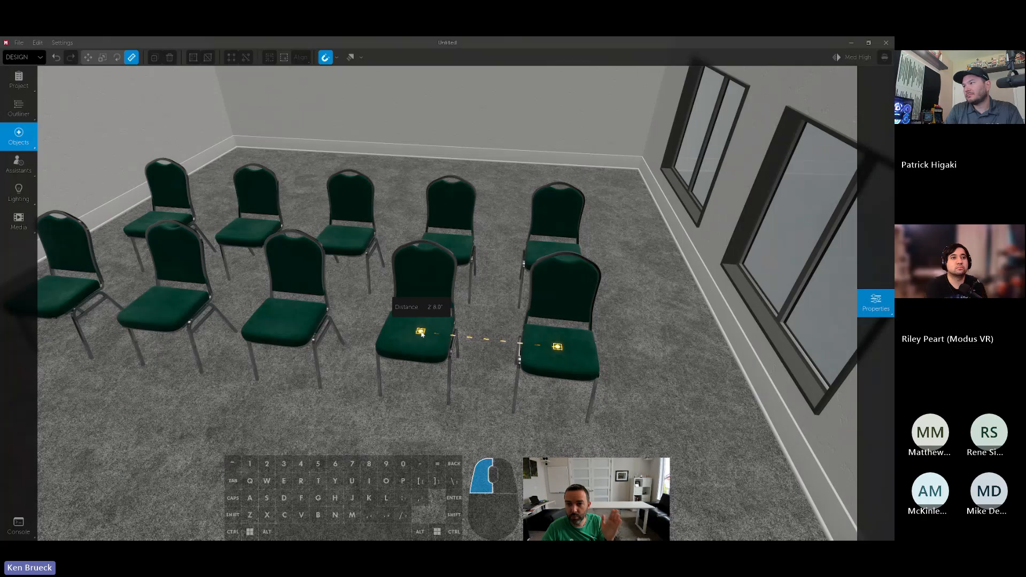
left_click_drag(421, 334, 422, 334)
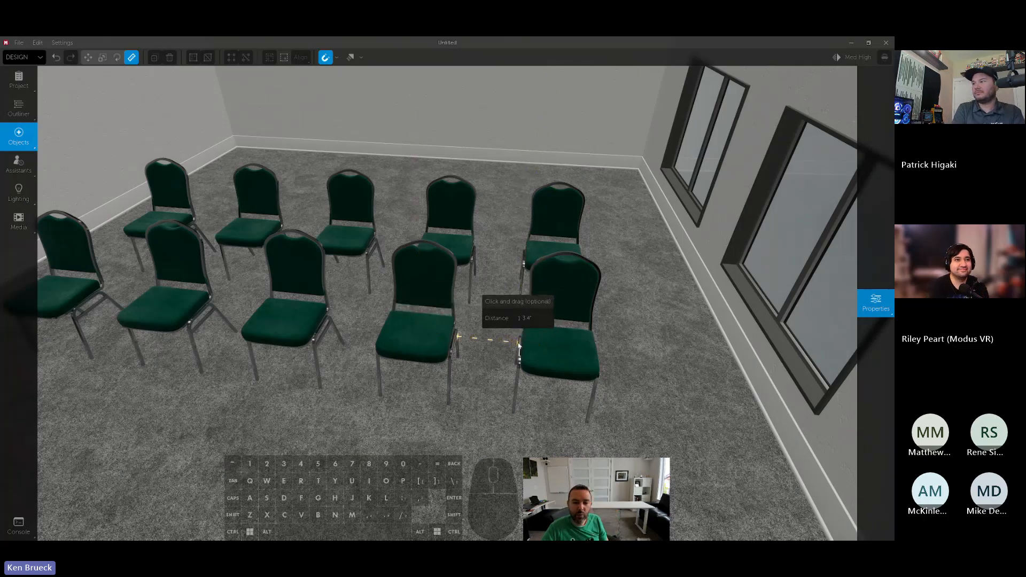
left_click_drag(519, 345, 457, 340)
key("Escape")
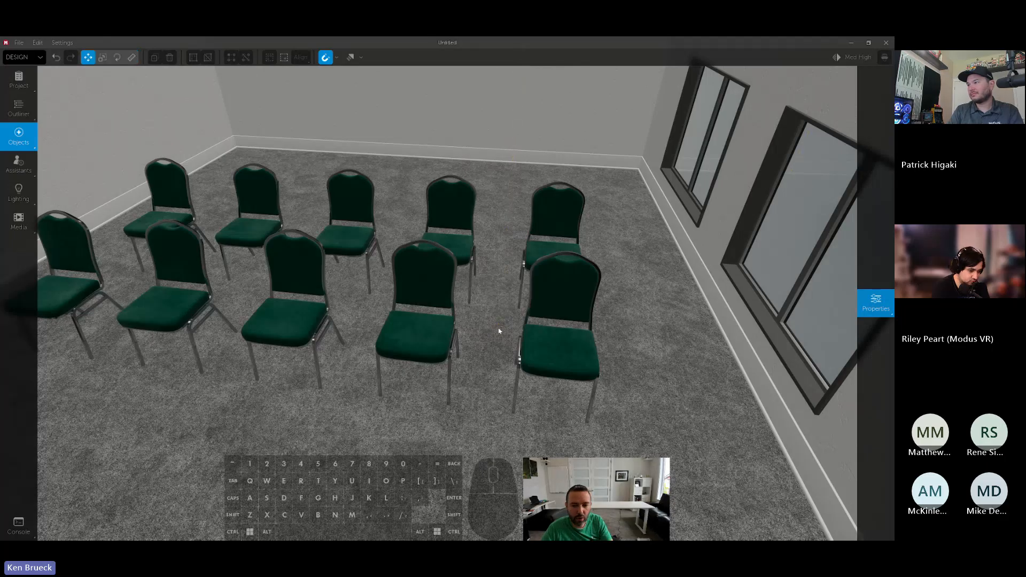
- Move the chair array nearer the window wall, switch its spacing method to edge-to-edge and reduce the green-axis spacing to 0' 9.1"
left_click(539, 335)
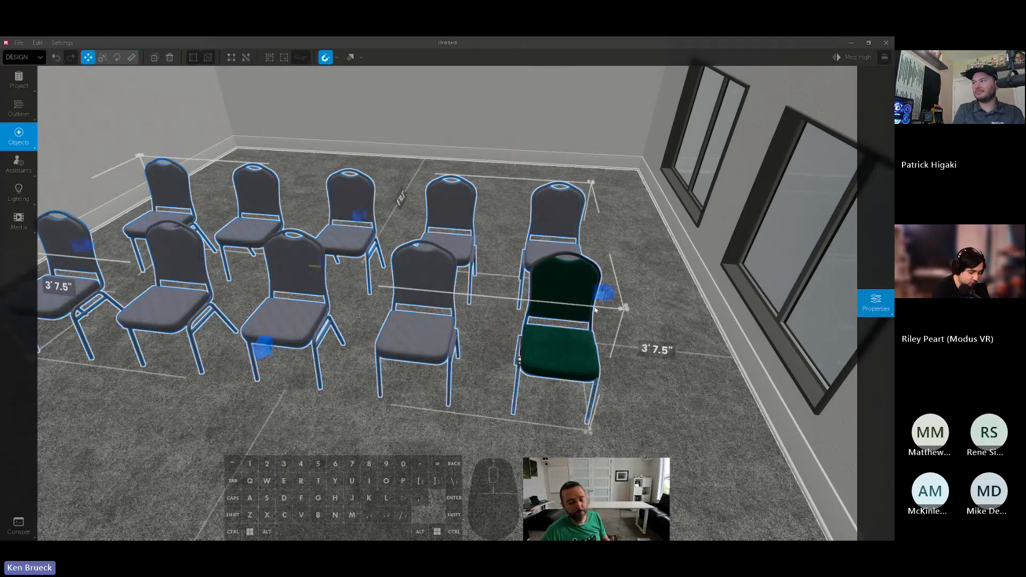
left_click_drag(595, 308, 627, 345)
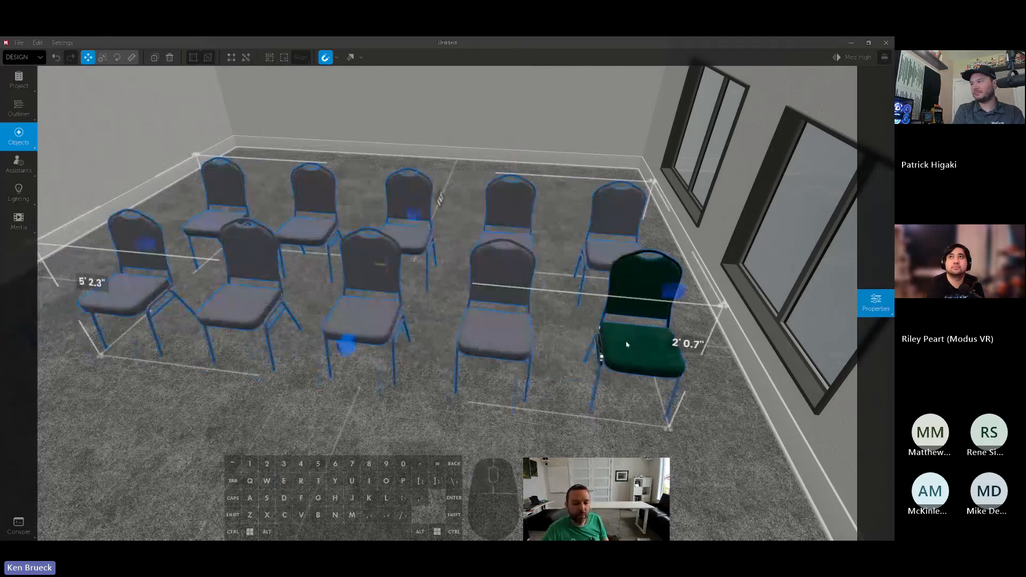
left_click(870, 302)
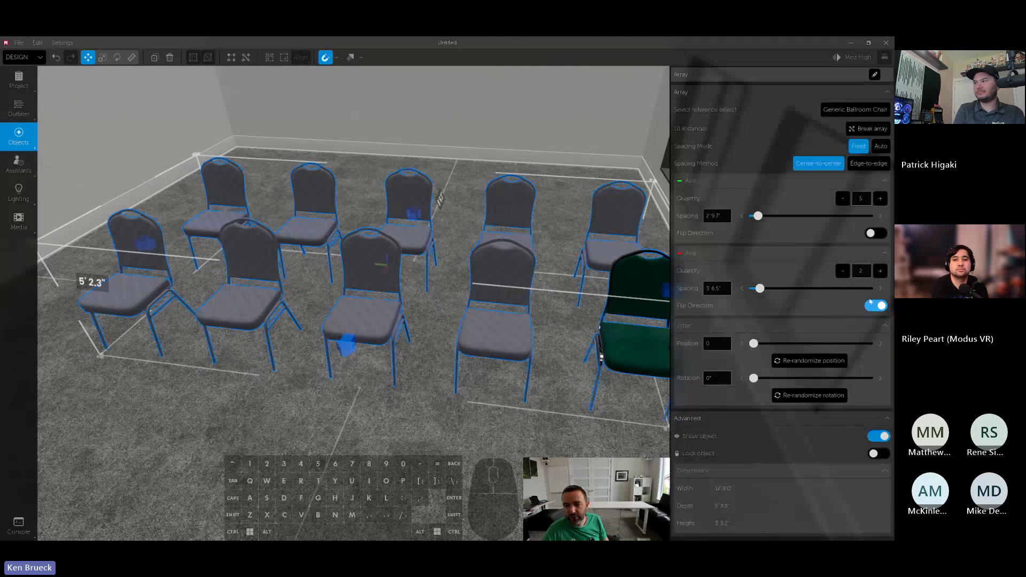
left_click(865, 164)
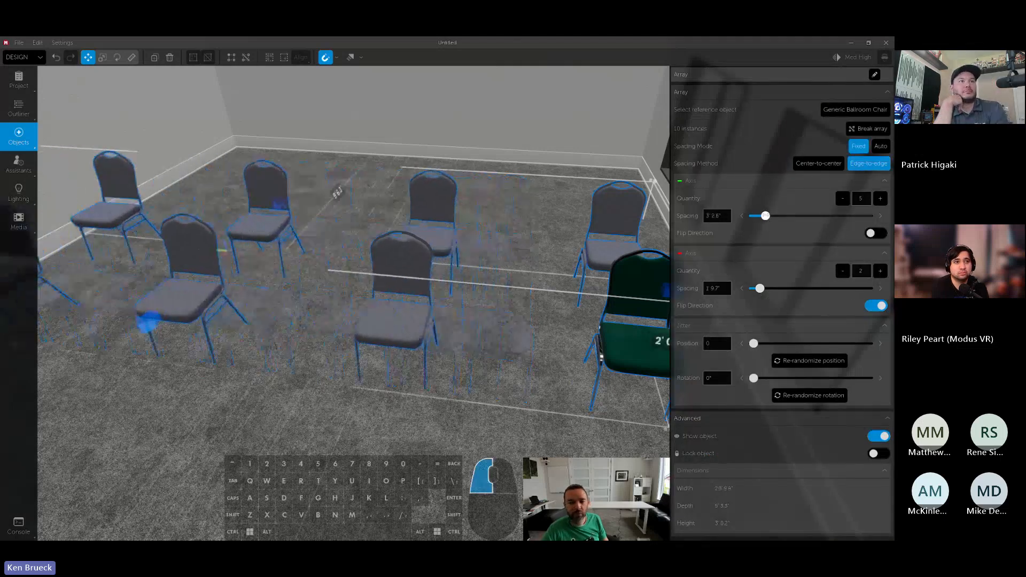
left_click_drag(765, 216, 755, 215)
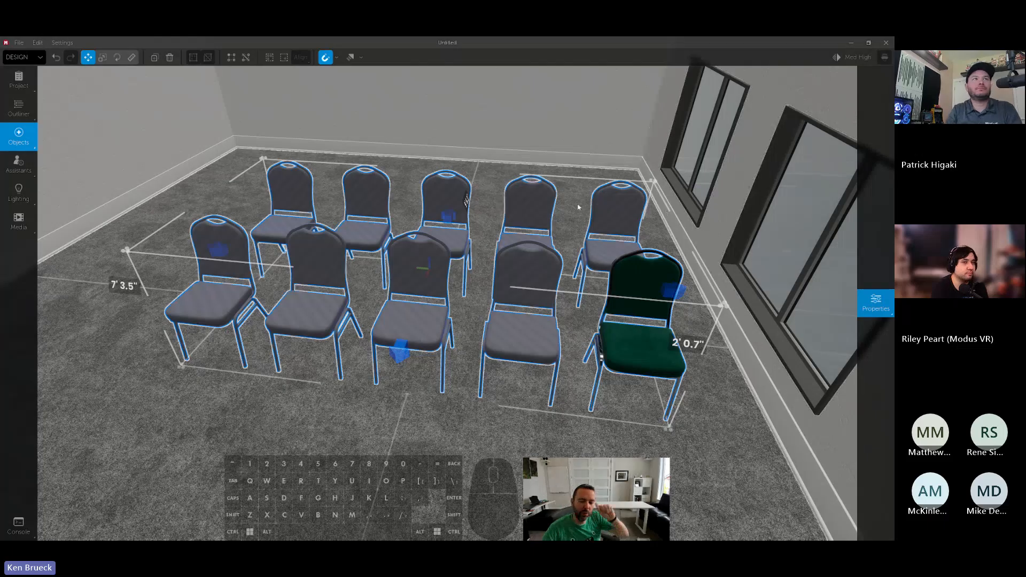
mouse_move(875, 303)
left_click(819, 164)
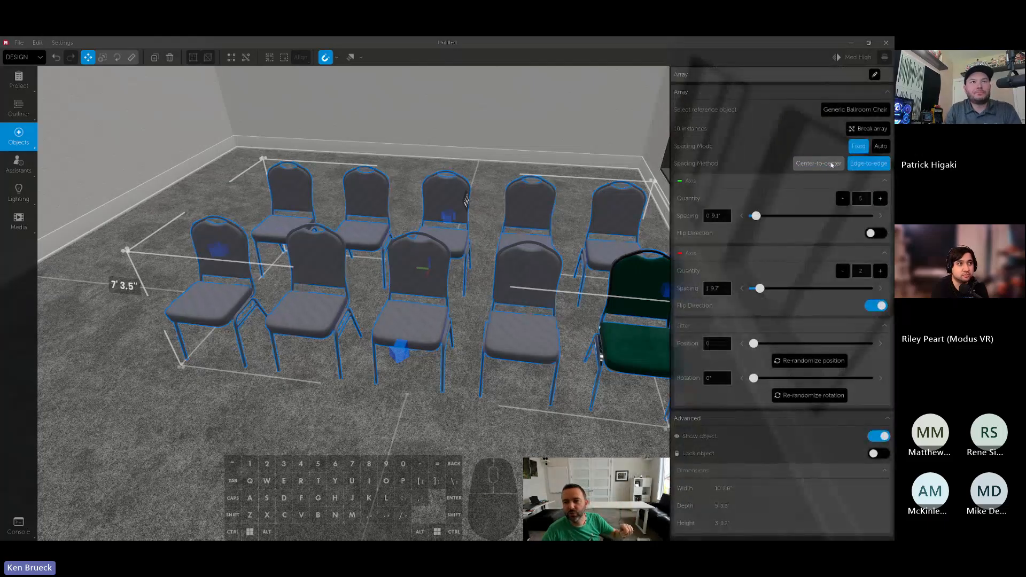
left_click(867, 167)
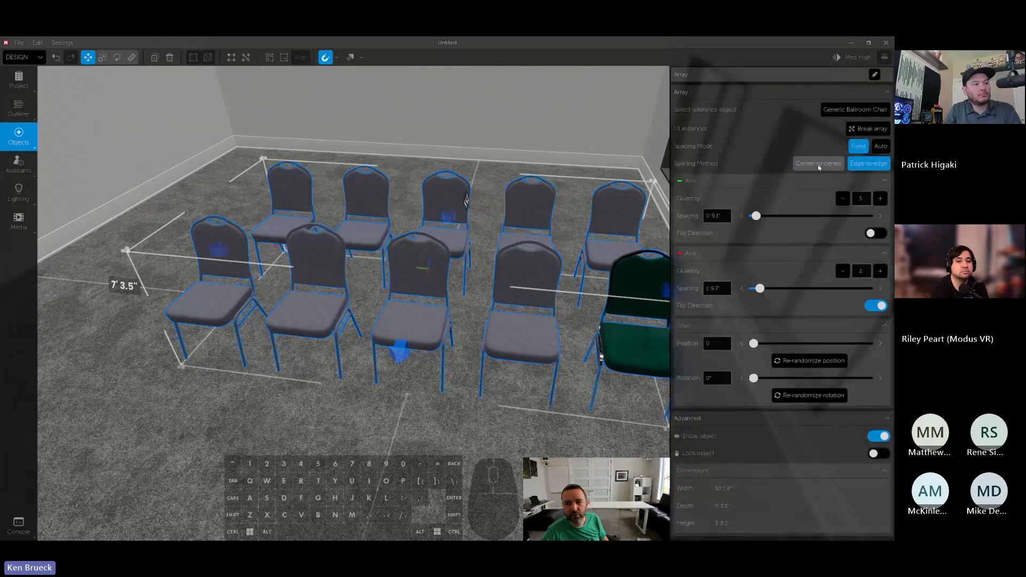
mouse_move(595, 232)
right_mouse_down()
mouse_move(587, 224)
mouse_move(595, 231)
right_mouse_up()
- Widen the green-axis spacing slightly, set the array's spacing mode to Auto and stretch the array toward the wall opposite the windows
mouse_move(883, 235)
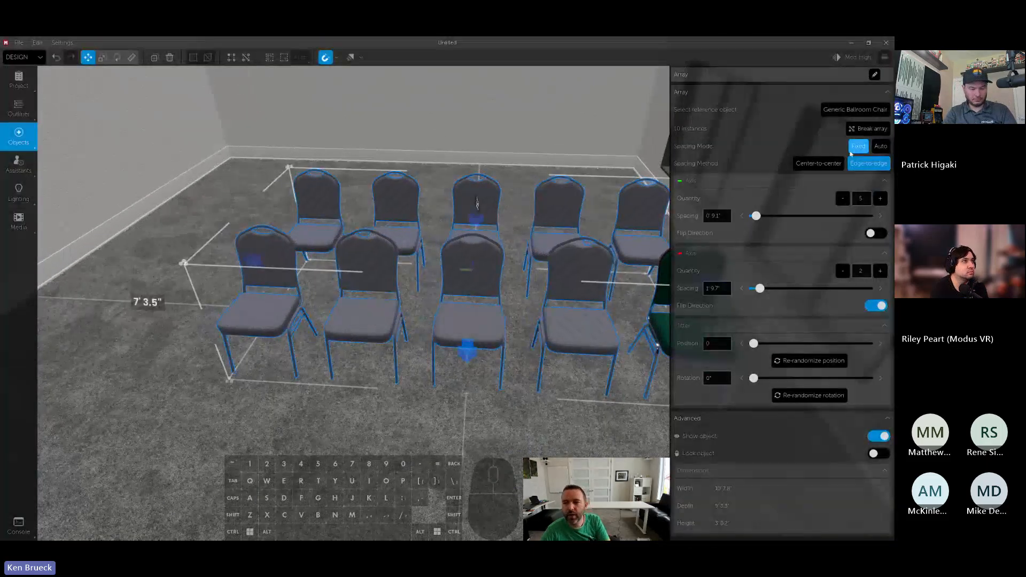
left_click_drag(756, 216, 757, 216)
left_click(880, 146)
key("a")
right_click_drag(587, 230, 551, 198)
key("a")
left_click_drag(505, 207, 474, 180)
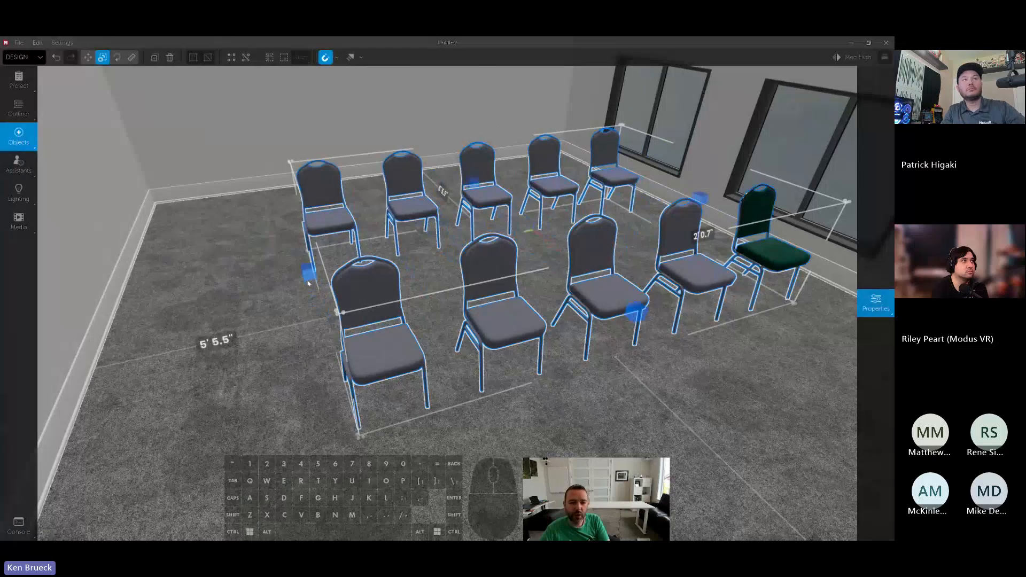
left_click_drag(309, 273, 235, 297)
- Set the array's green-axis quantity to 7 and center the rows between the side walls
left_click(875, 302)
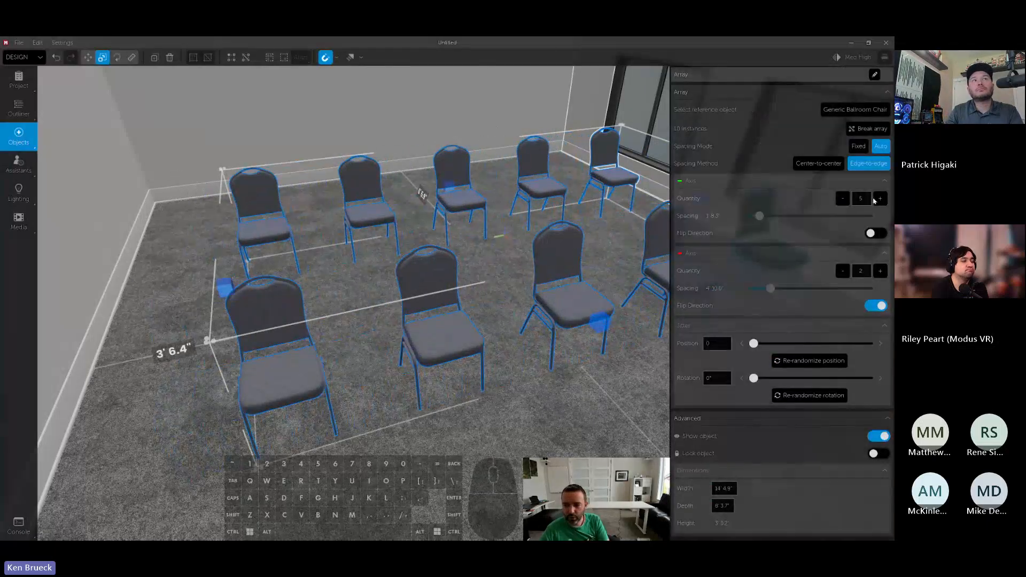
left_click(880, 198)
left_click(879, 199)
key("d")
right_click_drag(556, 270, 450, 286)
left_click_drag(638, 319, 603, 319)
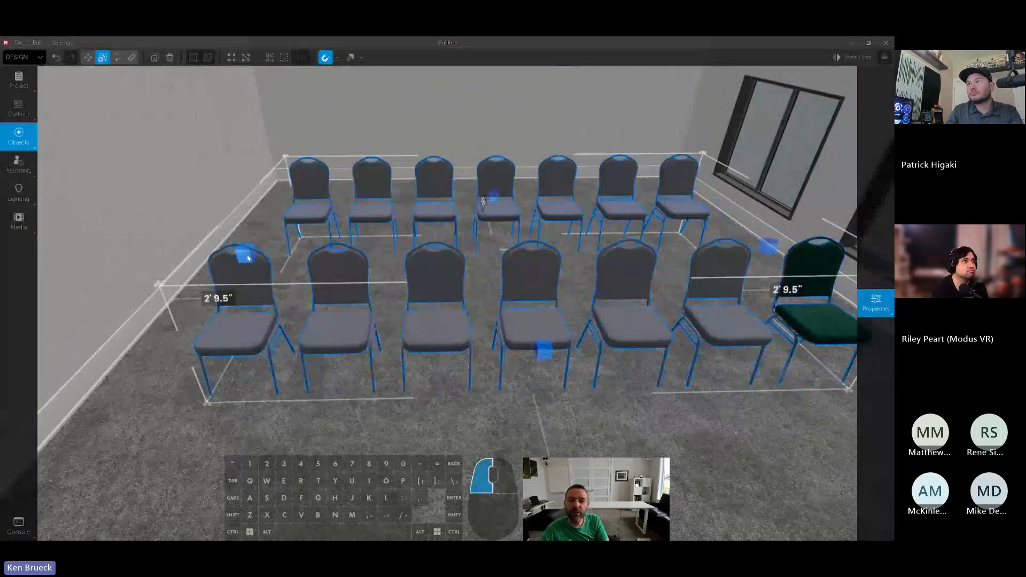
- Resize the auto-spaced array with its scale handles to about 14' 4.5" wide and 7' 10.2" deep
left_click_drag(248, 258, 263, 261)
left_click_drag(554, 353, 529, 301)
left_click_drag(273, 237, 258, 238)
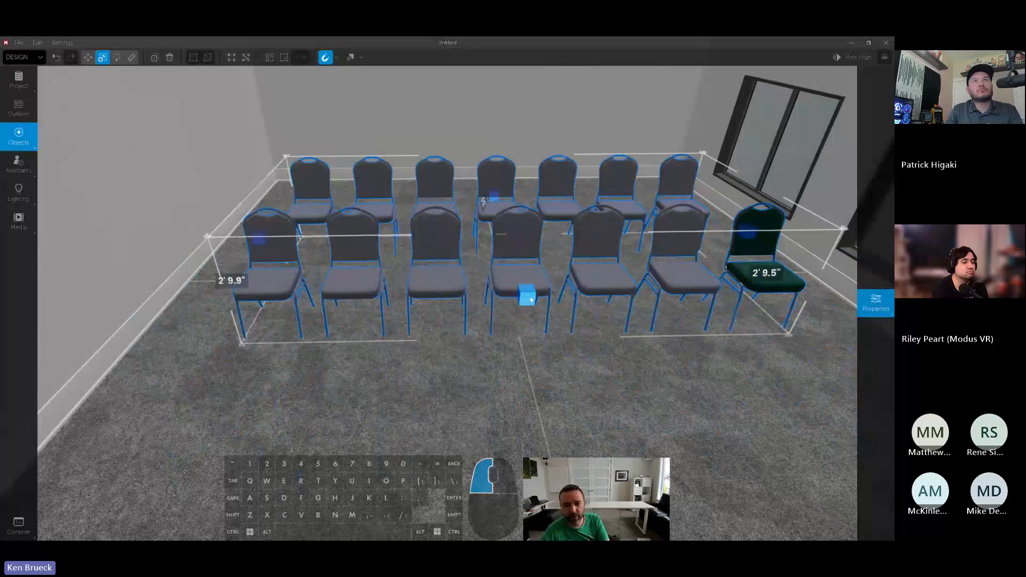
left_click_drag(531, 299, 533, 321)
key("w")
key("d")
right_click_drag(533, 322, 494, 320)
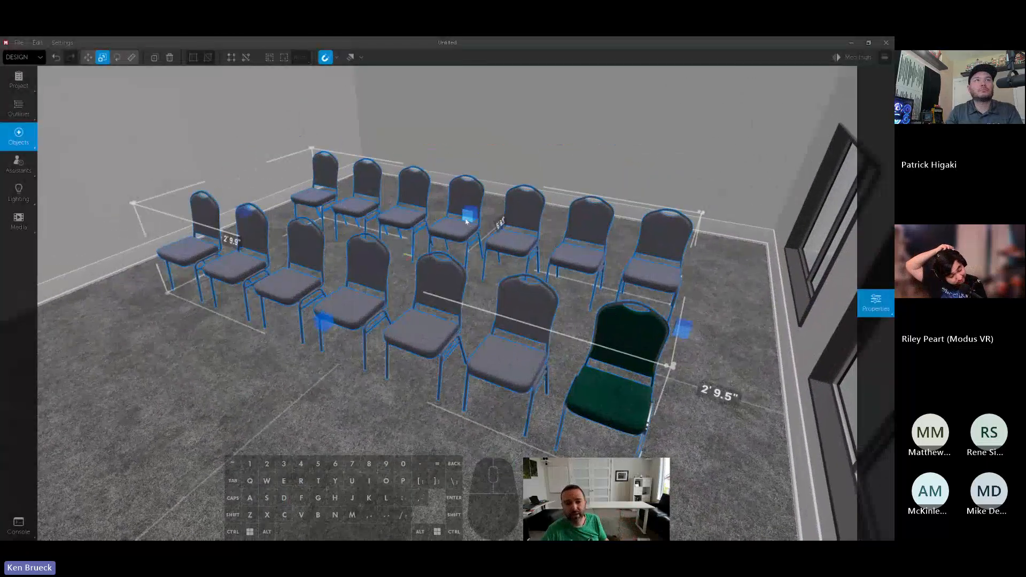
left_click_drag(323, 323, 306, 336)
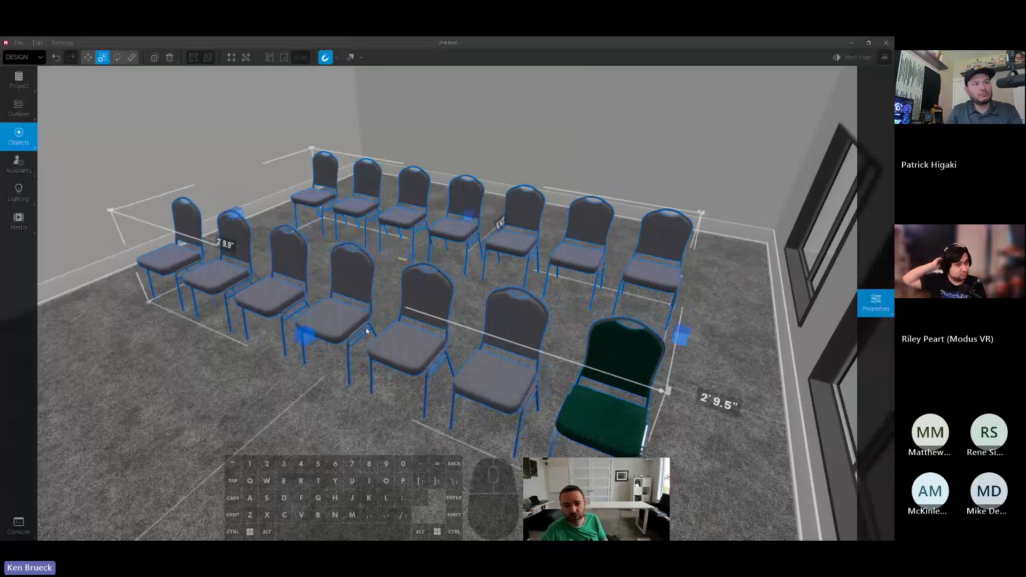
- Apply jitter to the chair array with a position value of 7 and a rotation of 11°, viewing the rows from the side
right_click_drag(562, 339, 458, 325)
key("d")
right_click_drag(685, 267, 686, 270)
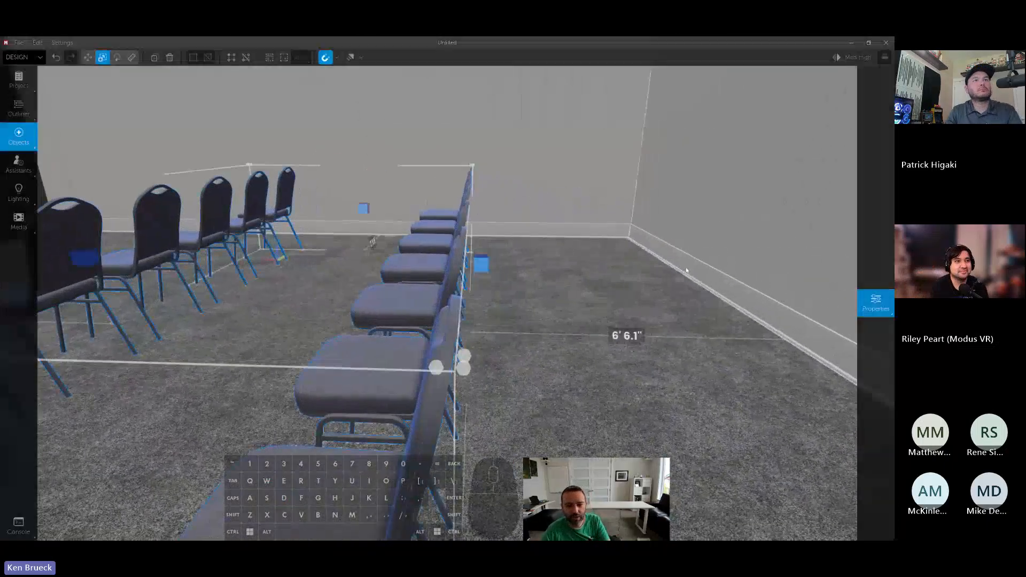
mouse_move(880, 282)
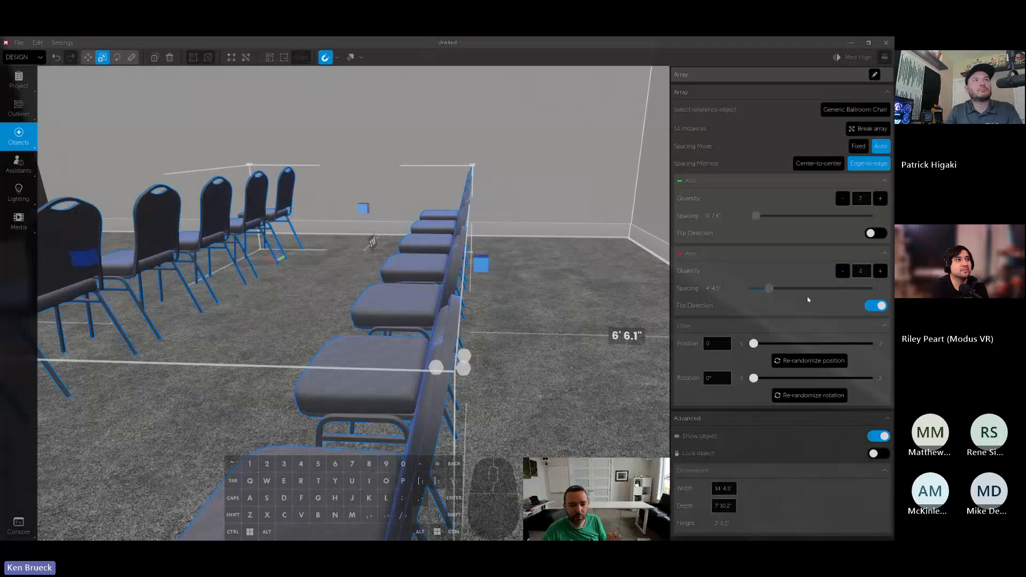
left_click_drag(753, 343, 762, 344)
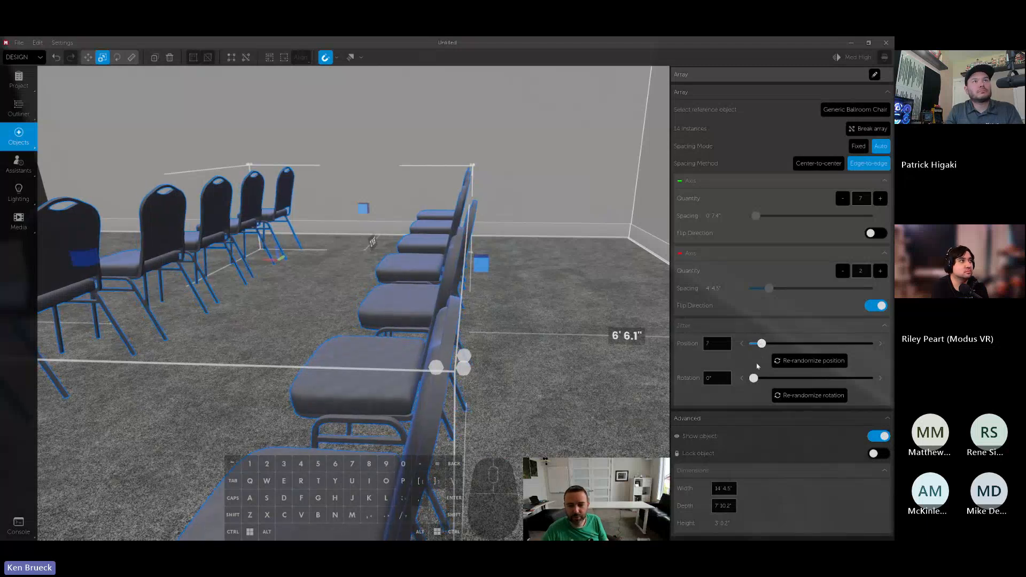
left_click(880, 382)
left_click(880, 382)
left_click(881, 382)
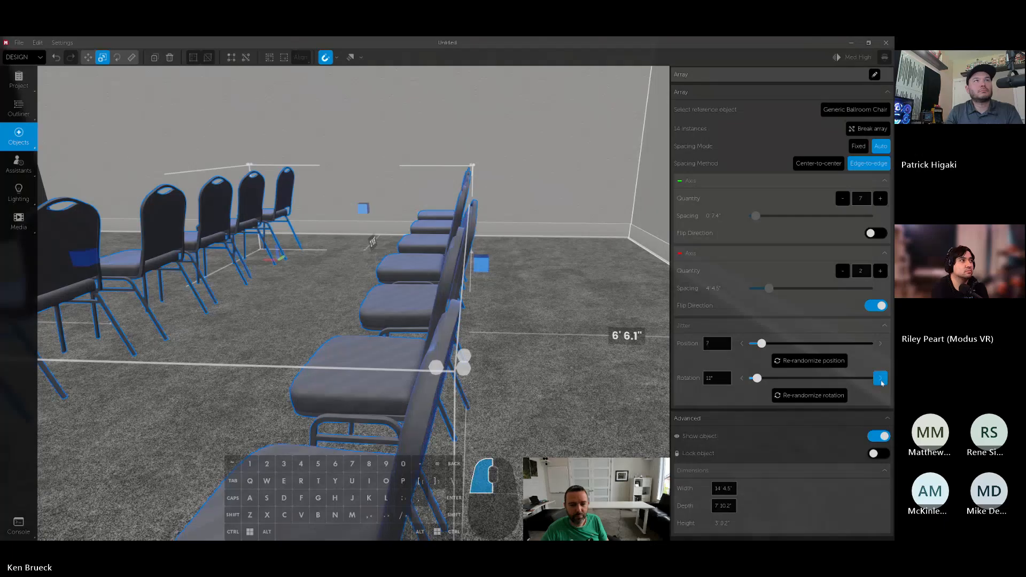
- Re-randomize the chair array's position jitter and rotation jitter twice each
right_click_drag(488, 320, 795, 315)
key("a")
key("s")
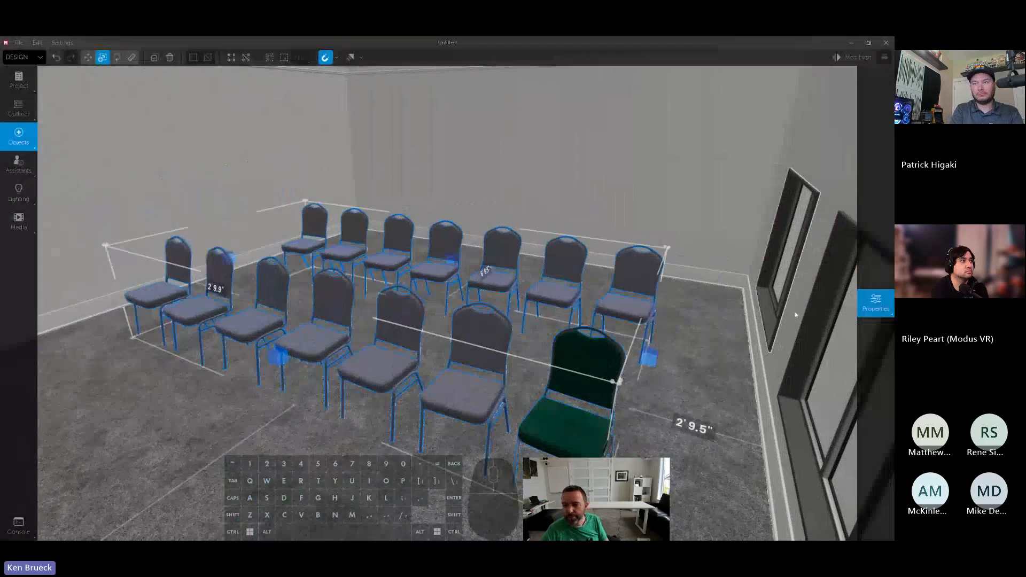
left_click(866, 315)
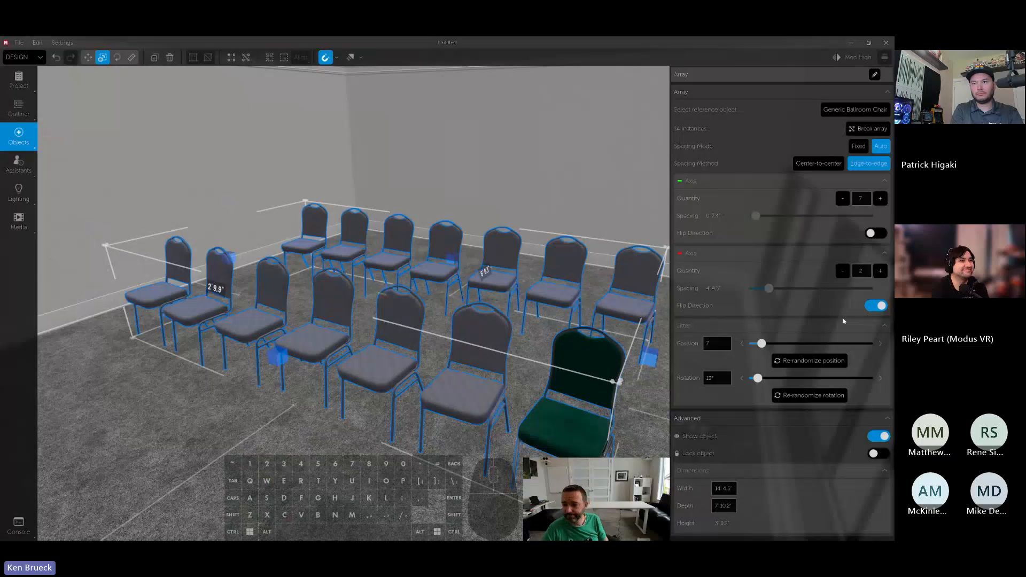
left_click(805, 362)
left_click(811, 367)
left_click(806, 397)
left_click(806, 396)
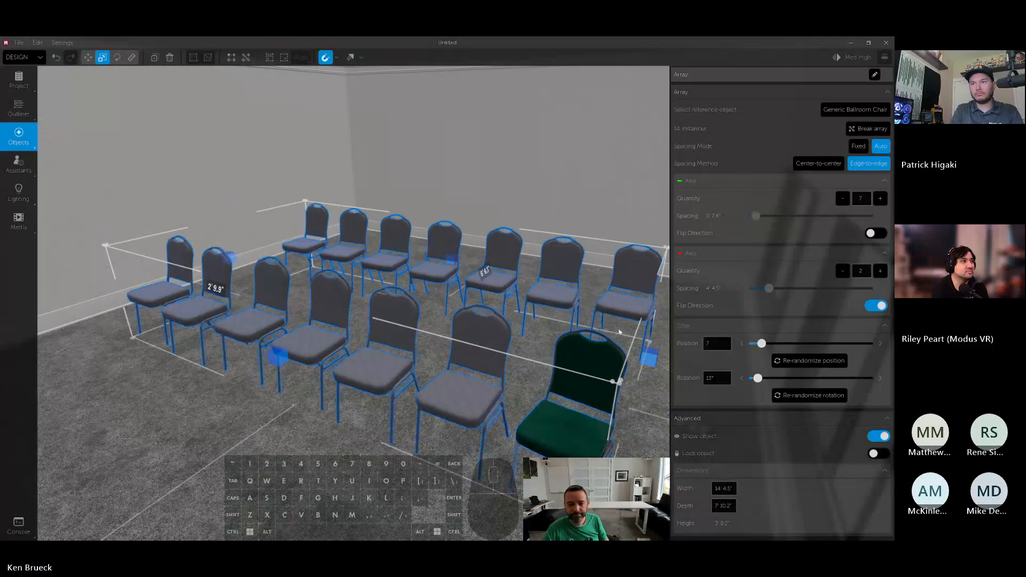
- Center the chair array between the side walls with a 2' 9.7" gap on each side and deselect it
right_click_drag(619, 331, 565, 246)
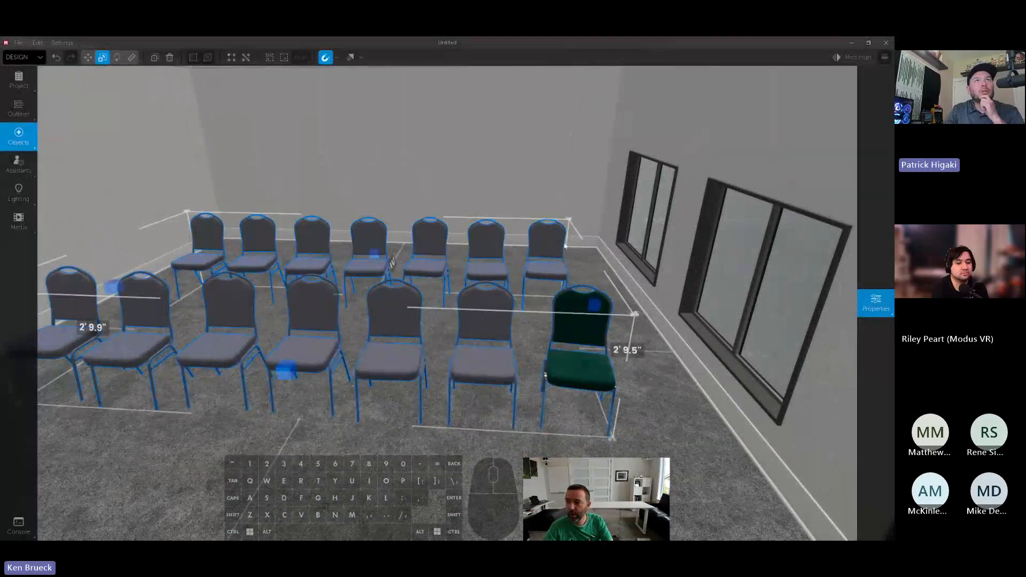
left_click_drag(581, 348, 573, 327)
key("d")
right_click_drag(573, 327, 578, 305)
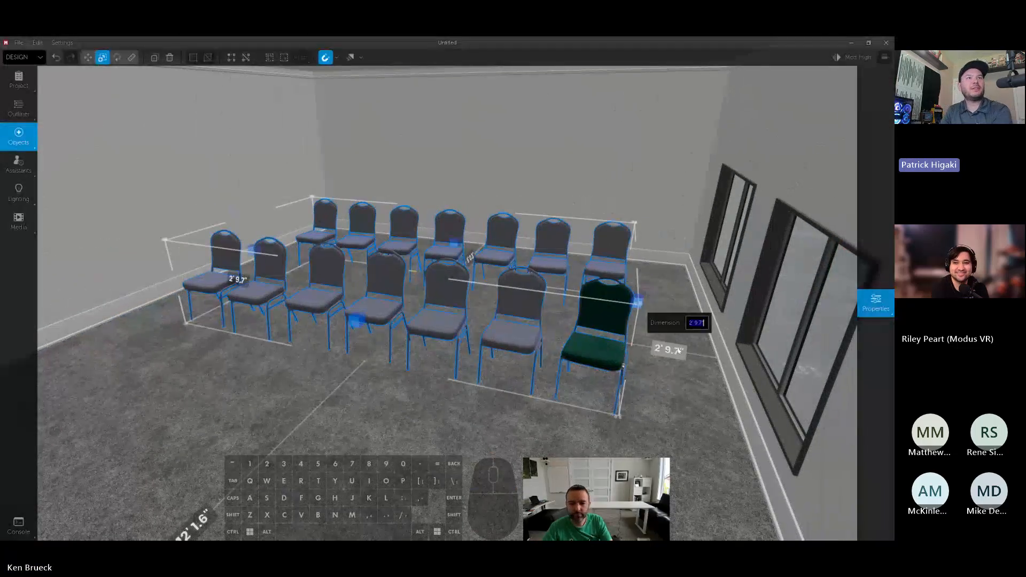
left_click(645, 409)
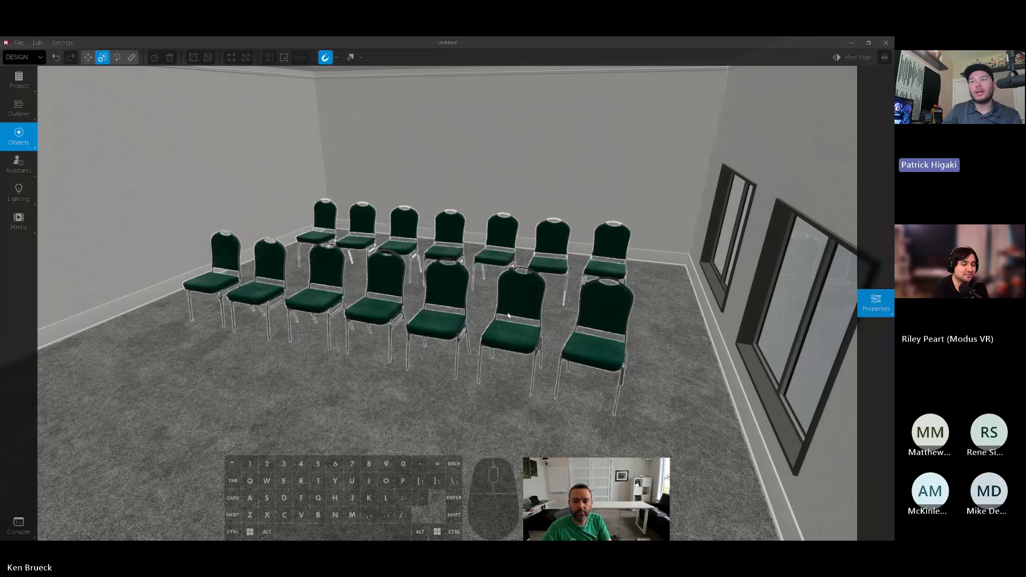
- Reselect the chair array and set its red-axis quantity to 3
left_click(517, 334)
left_click_drag(596, 346, 593, 417)
left_click(875, 302)
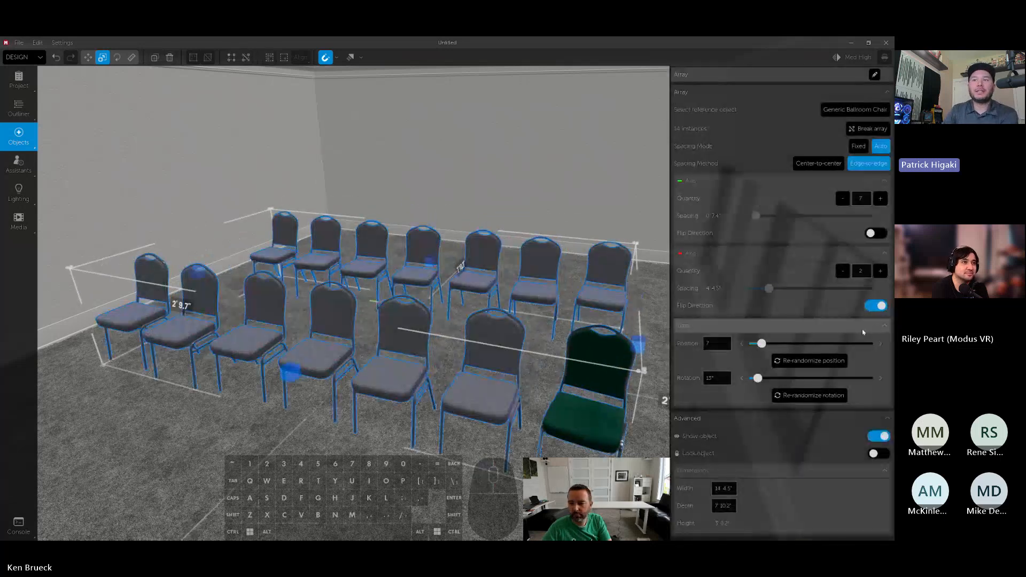
left_click(882, 272)
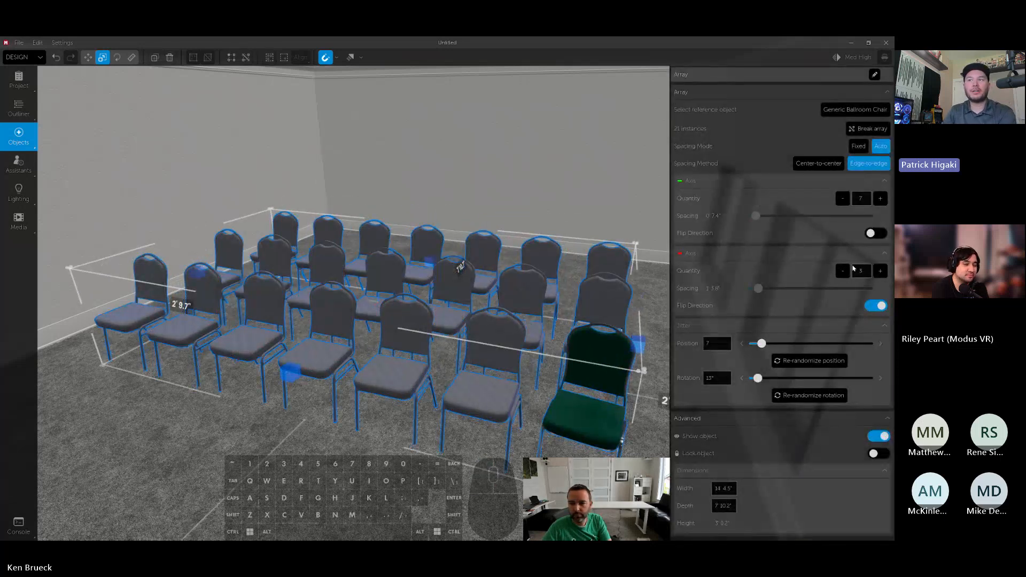
- Stretch the auto-spaced array deeper at the front and back, and widen it toward the windows to about 2' 7.0" from that wall
left_click_drag(432, 262, 468, 230)
left_click_drag(291, 373, 260, 400)
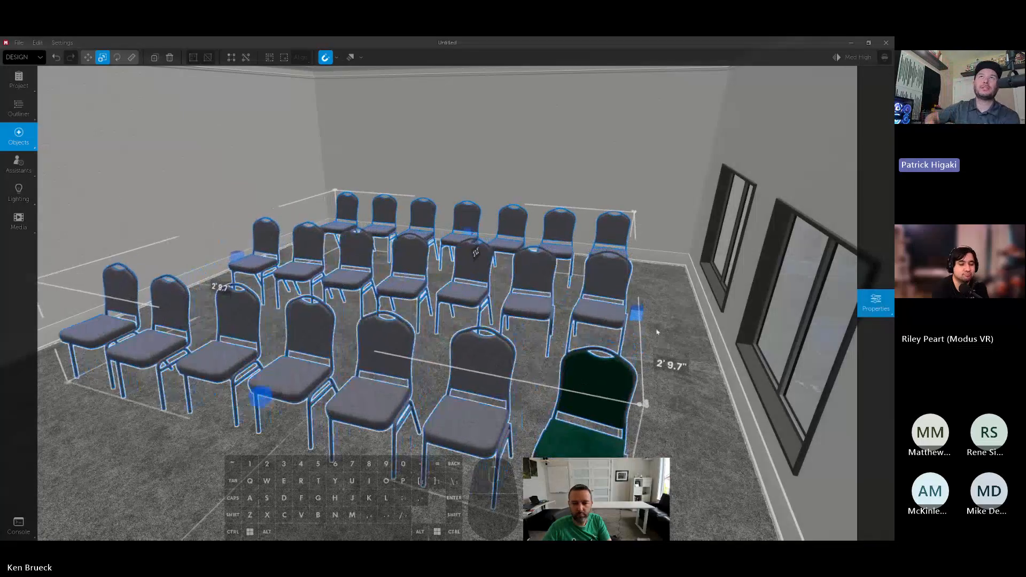
mouse_move(637, 314)
left_mouse_down()
mouse_move(547, 304)
mouse_move(714, 334)
mouse_move(649, 326)
left_mouse_up()
mouse_move(648, 325)
right_mouse_down()
mouse_move(631, 309)
mouse_move(645, 327)
right_mouse_up()
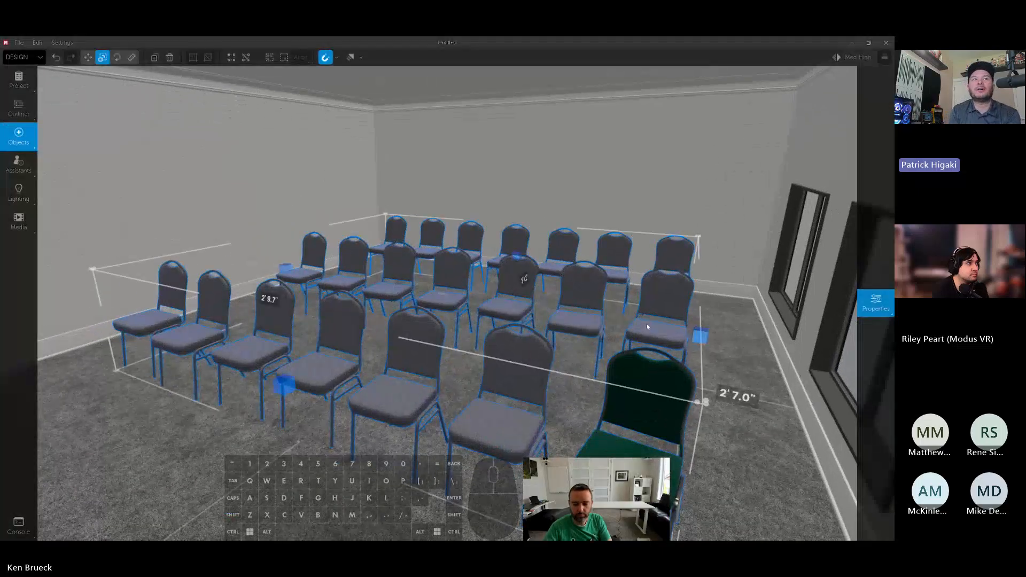